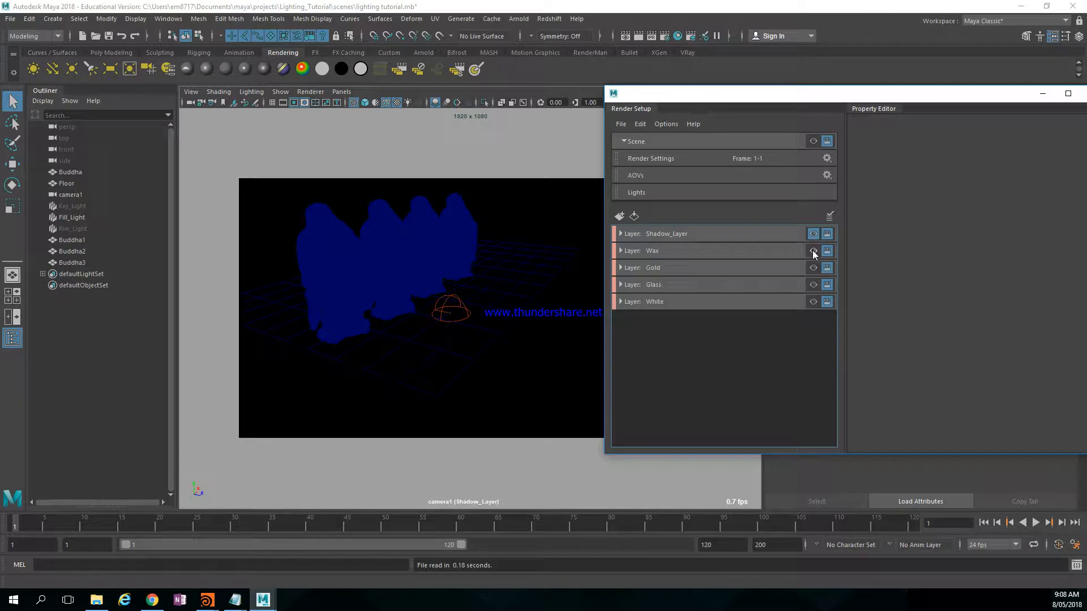
Step: Preview the Wax, Gold, Glass and White render layers in turn, and make the main Scene layer visible again
click(813, 250)
click(813, 267)
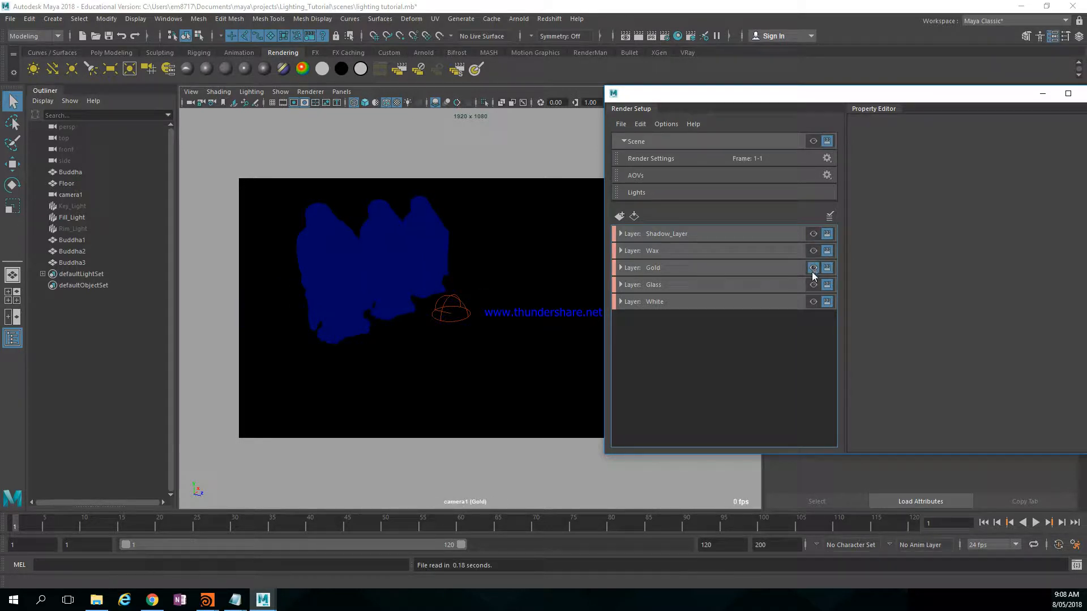
click(814, 285)
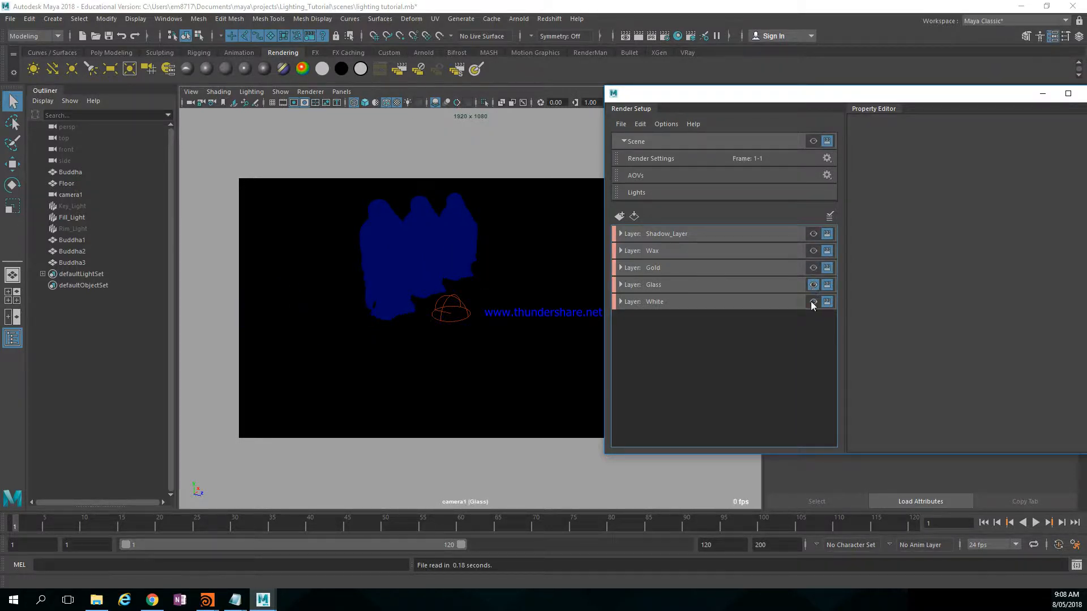
click(813, 302)
click(813, 285)
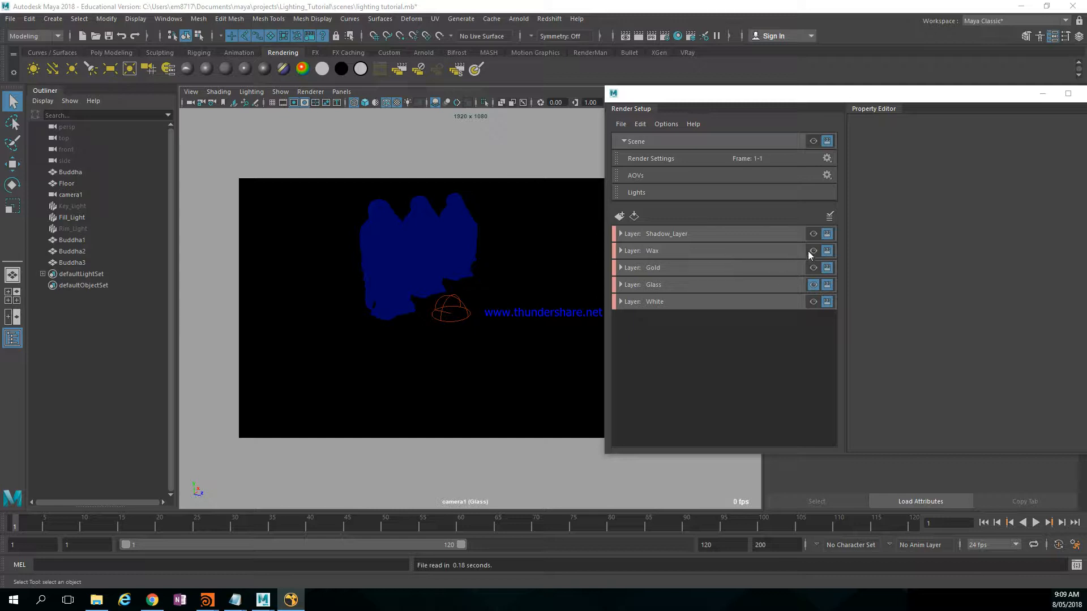
click(813, 141)
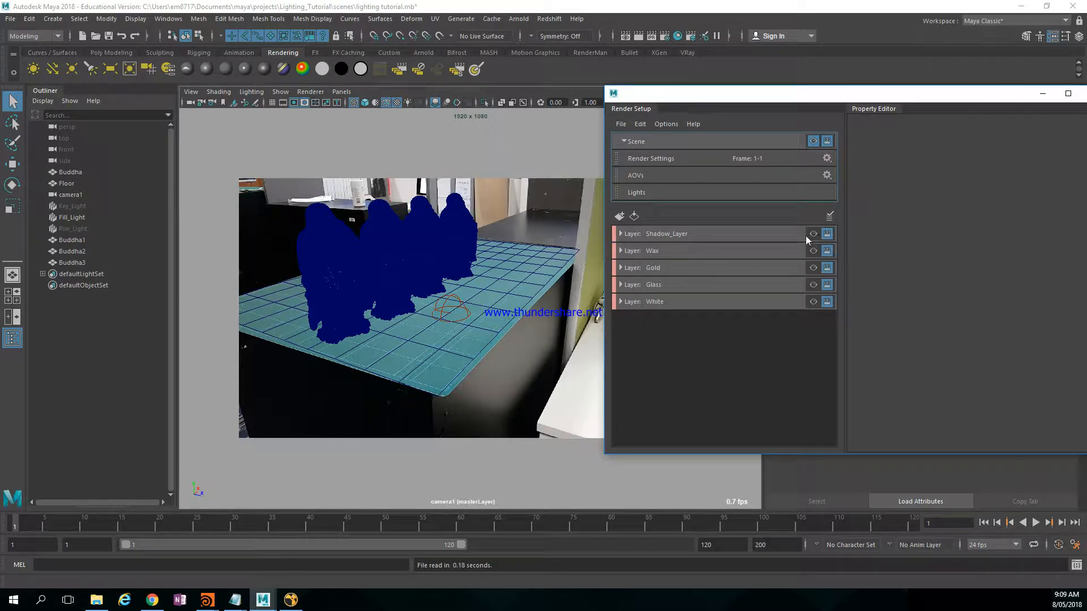
Step: Open the render settings, examine the available AOVs under Arnold Renderer, and switch the renderer back to Redshift
click(665, 38)
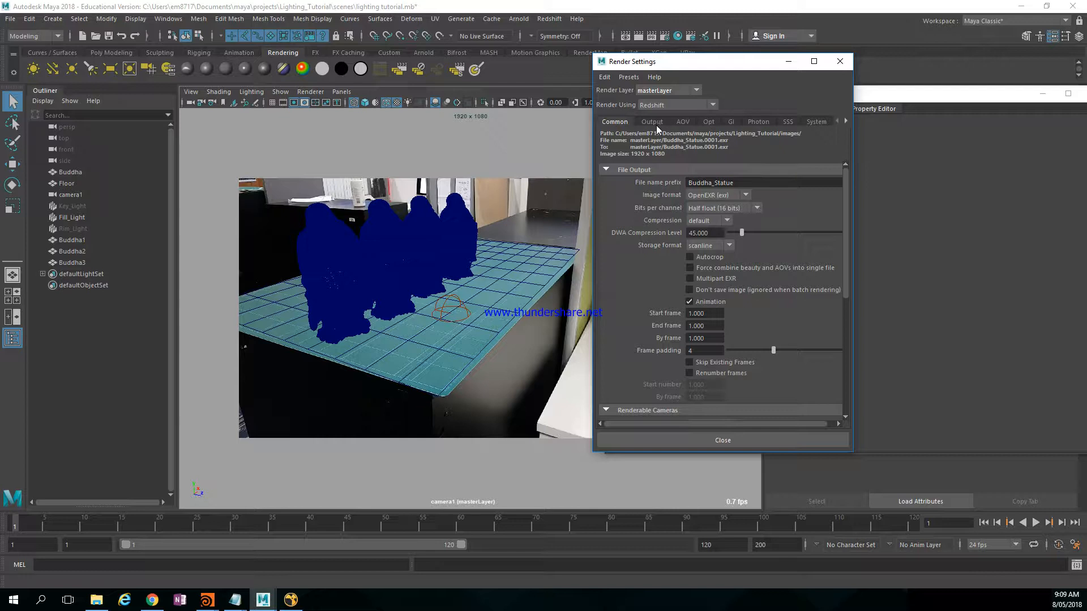
click(683, 107)
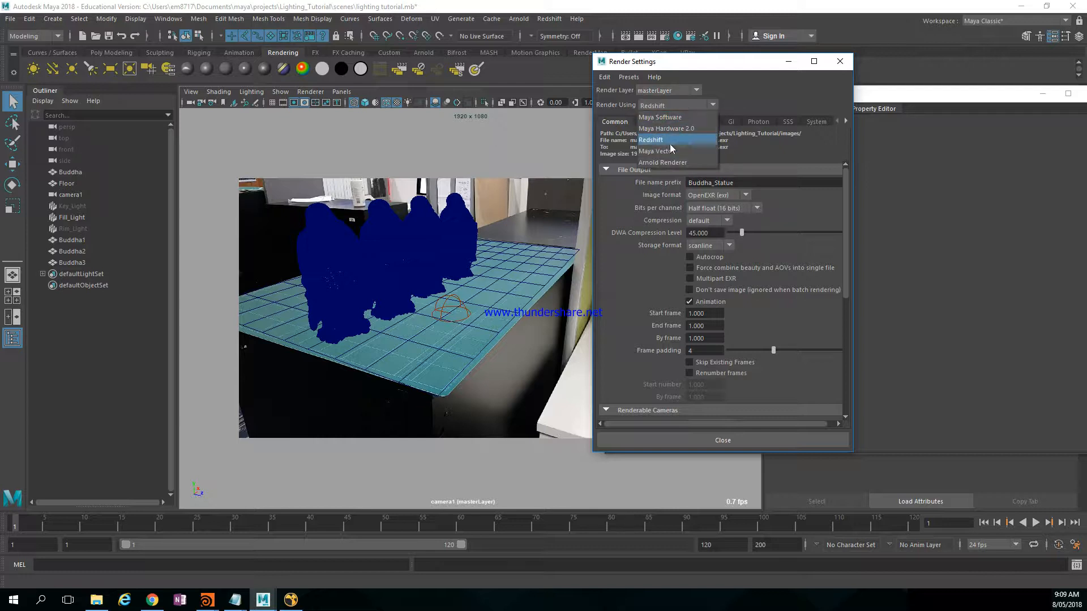
click(668, 163)
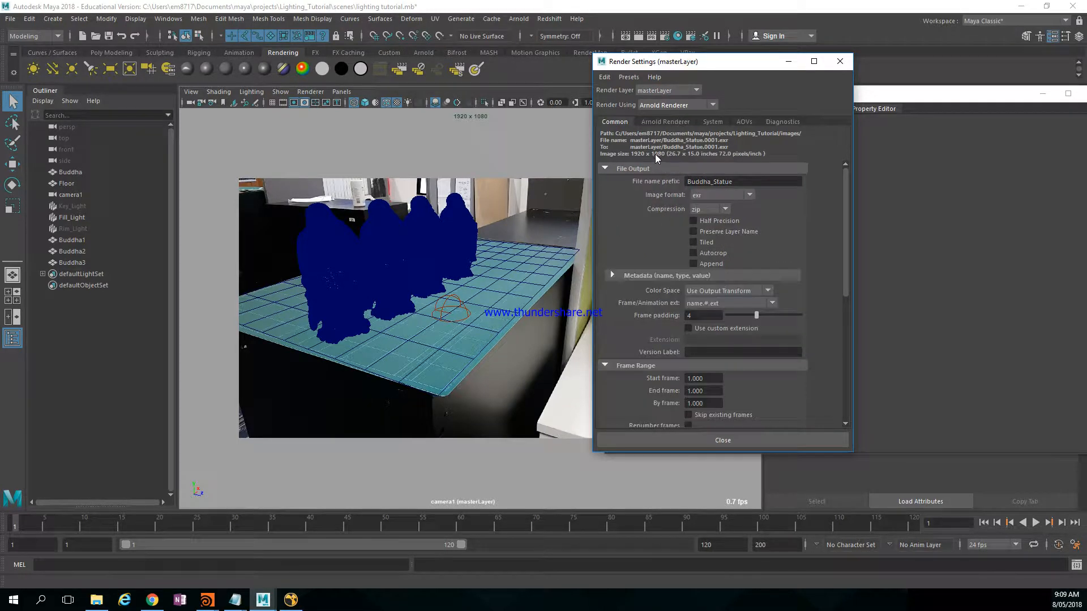
click(745, 123)
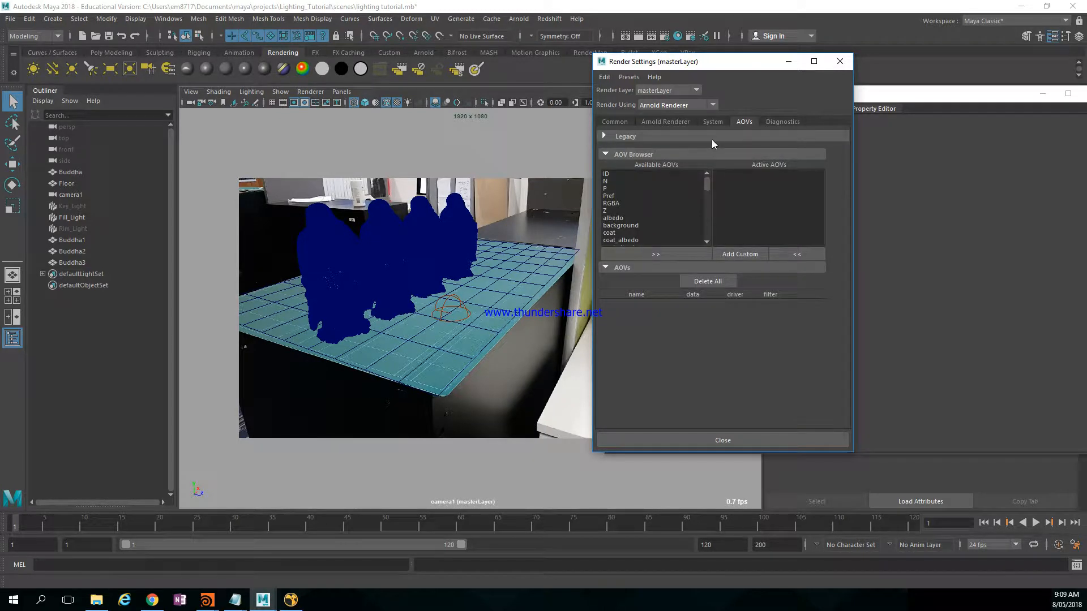
click(674, 106)
click(673, 147)
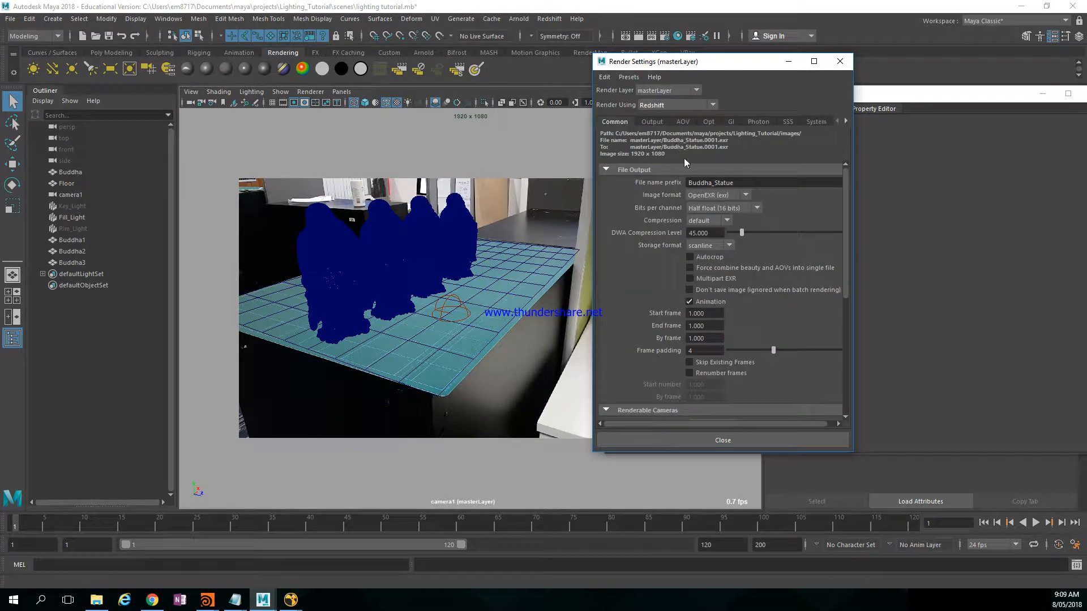
Step: Examine the full list of available Redshift AOVs in the render settings, from Ambient Occlusion to World Position
click(685, 123)
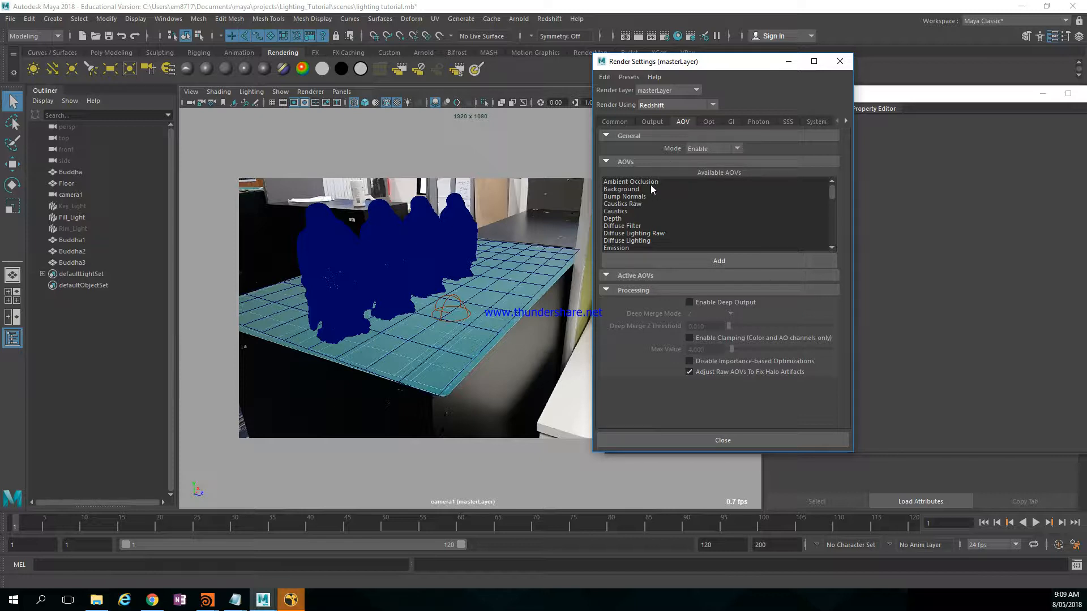
scroll(657, 203, down, 2)
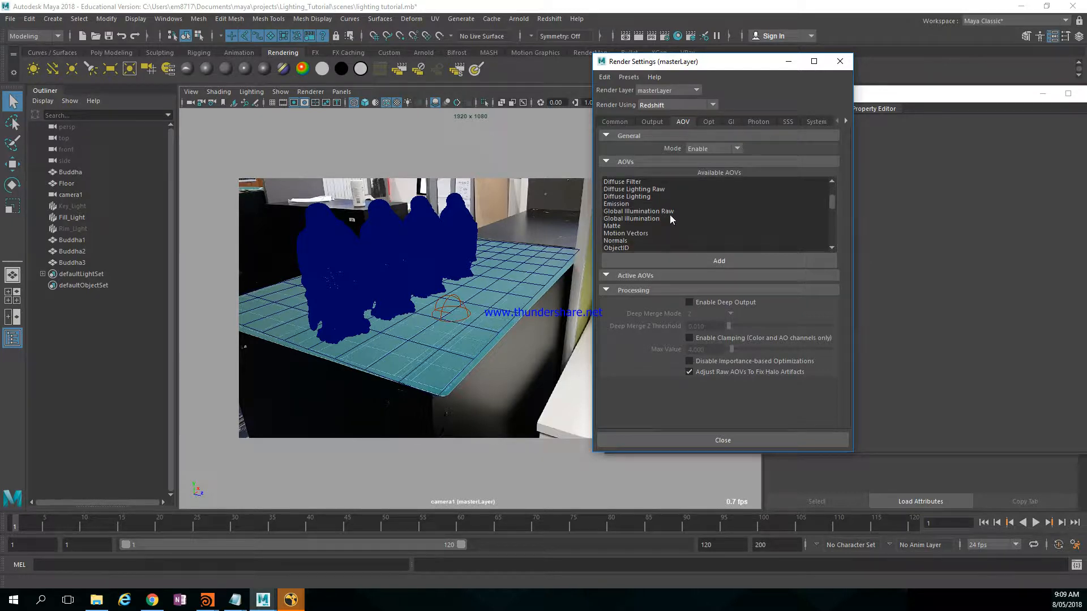
scroll(672, 217, down, 1)
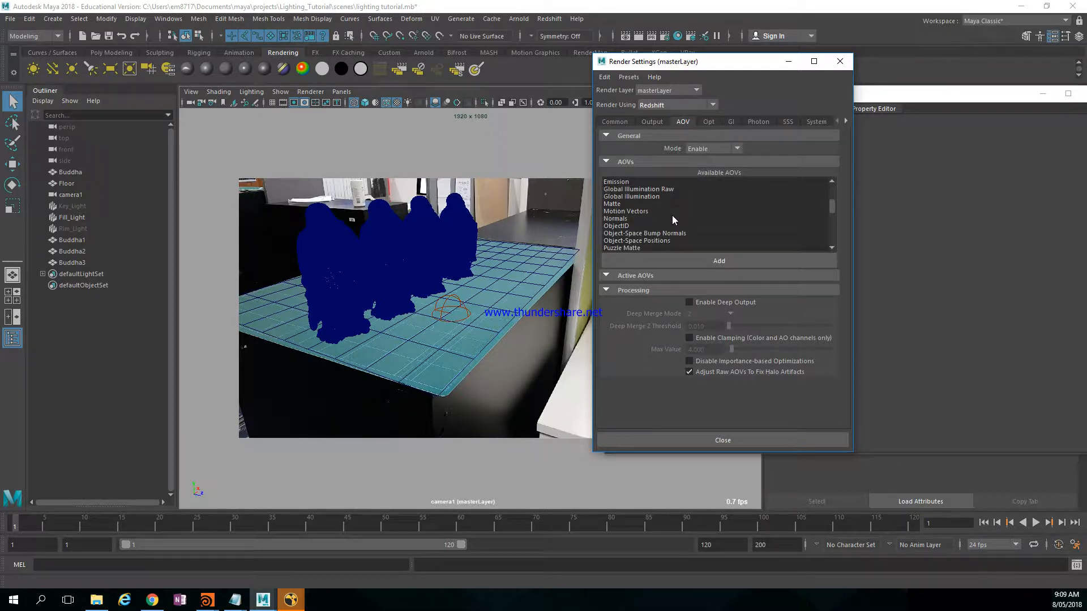
scroll(672, 216, down, 1)
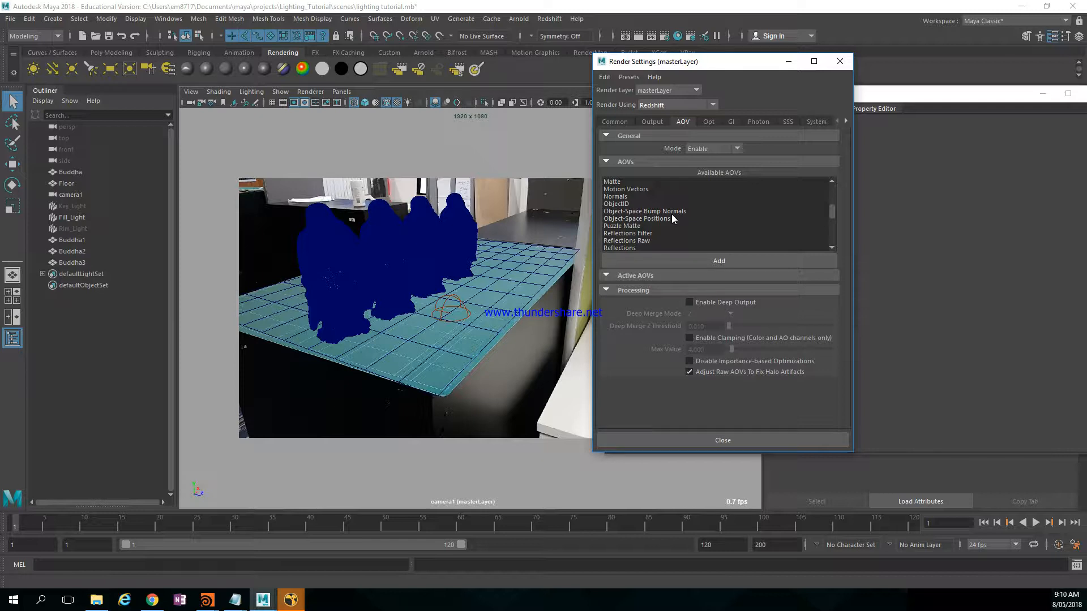
scroll(672, 215, down, 2)
scroll(672, 214, down, 4)
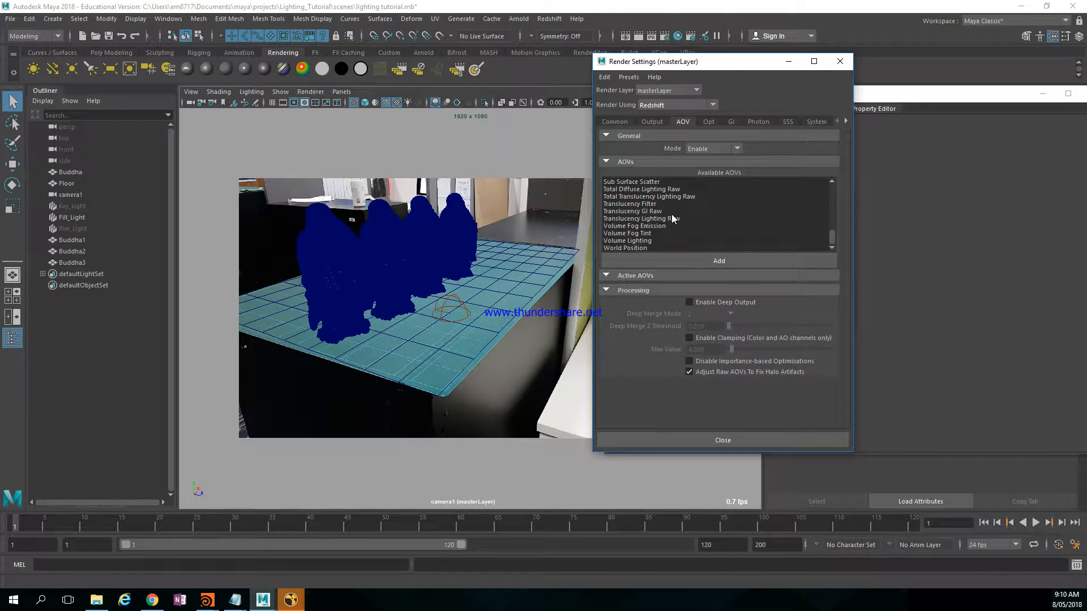
scroll(671, 214, up, 12)
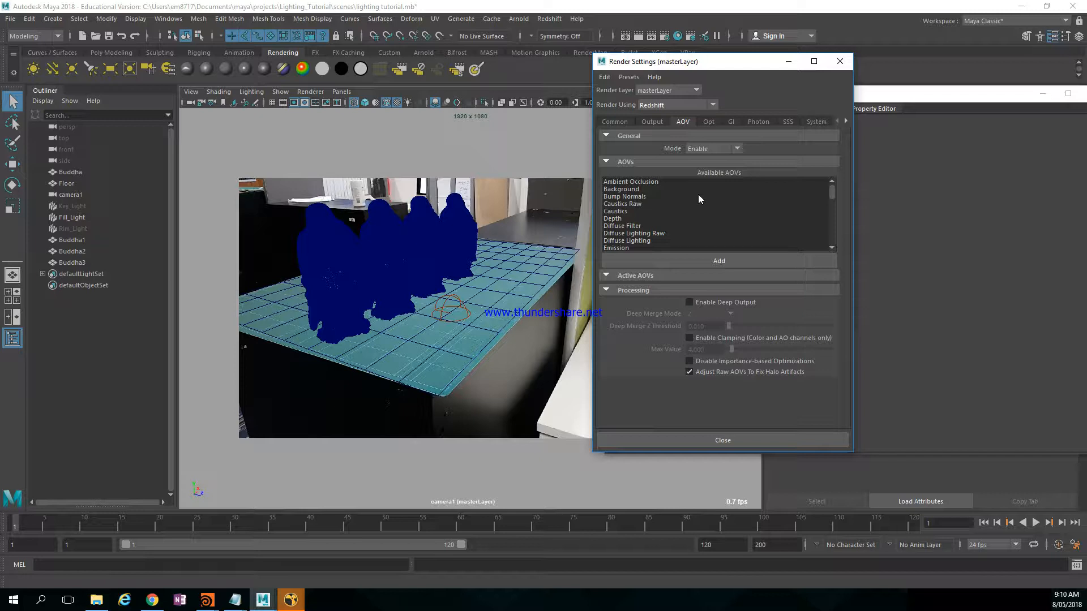
Step: Save the scene as a new file named "lighting tutorial rendering passes.mb" in the project's scenes folder
click(690, 35)
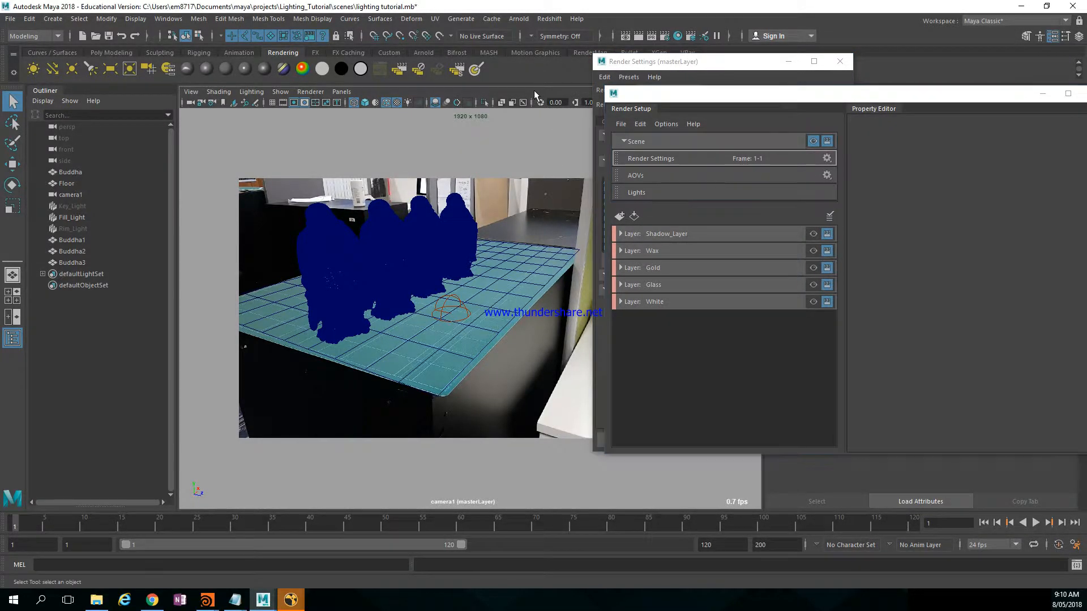
click(13, 19)
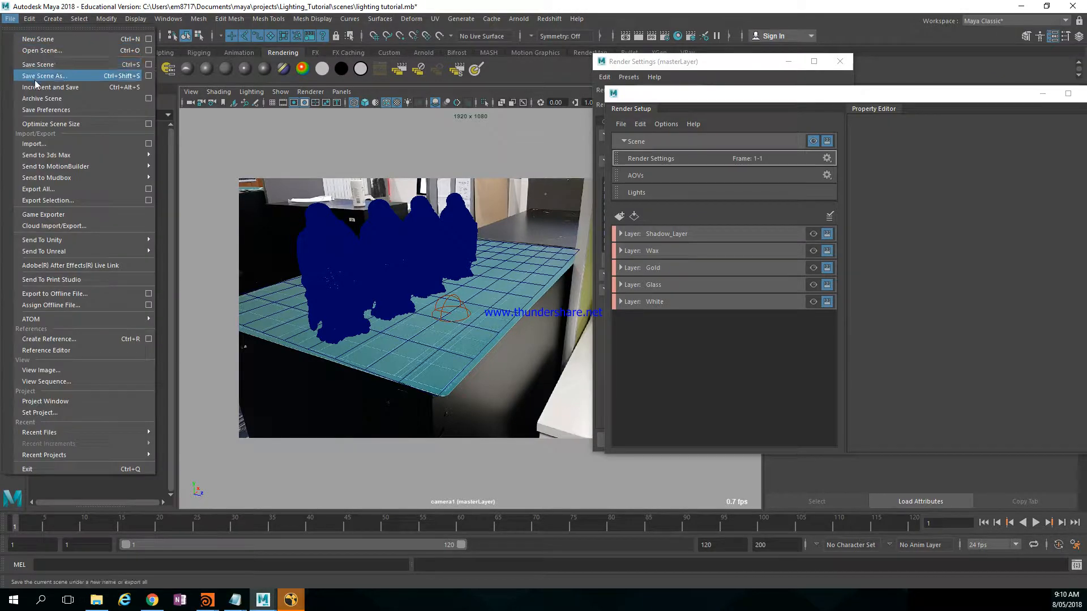
click(36, 77)
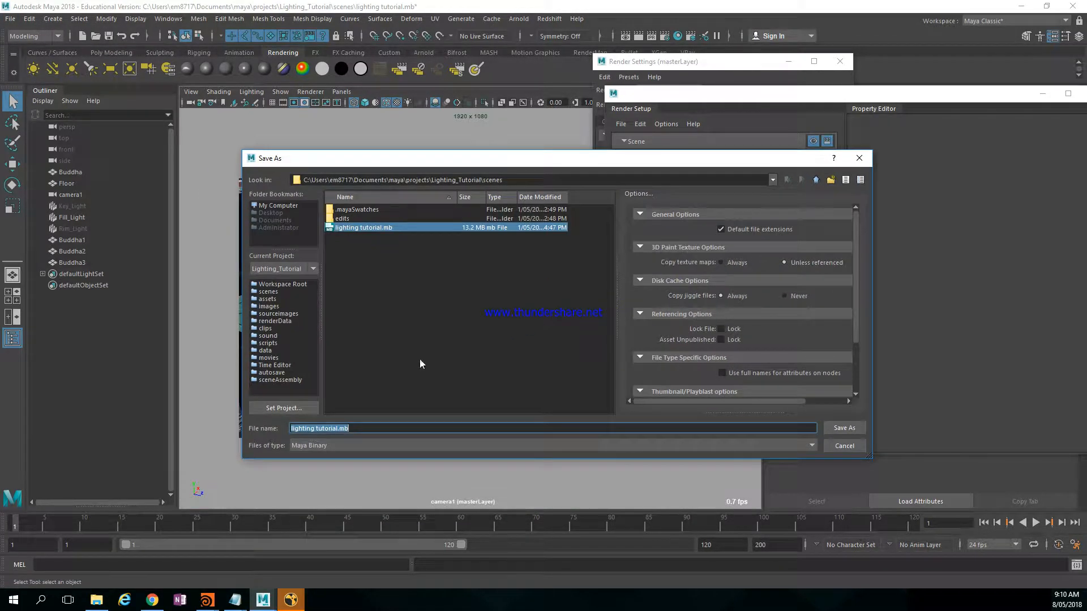
click(337, 428)
text(render)
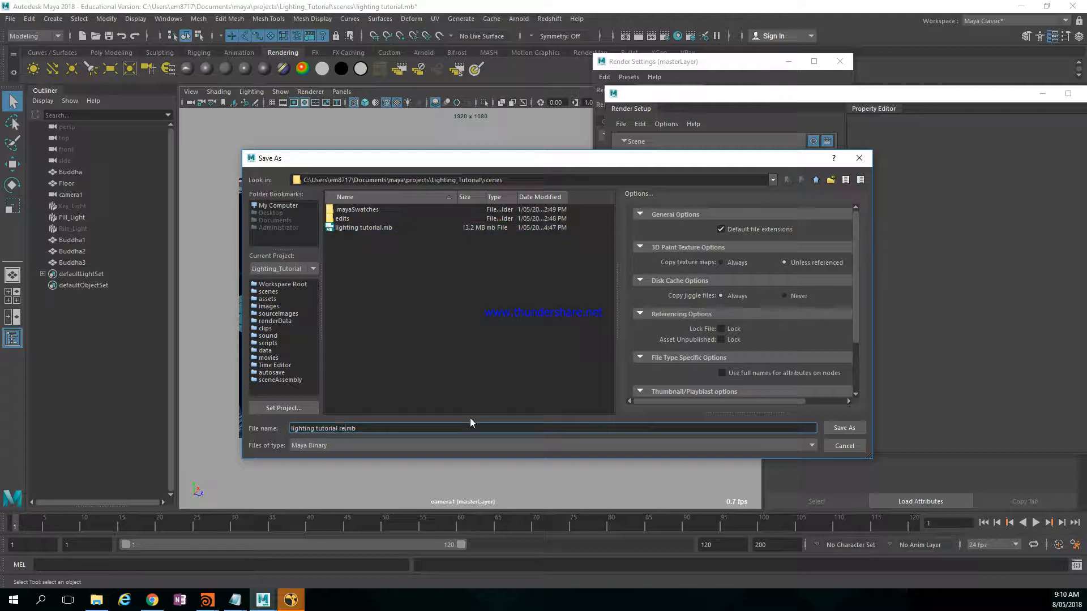
text(ing passes)
key(Return)
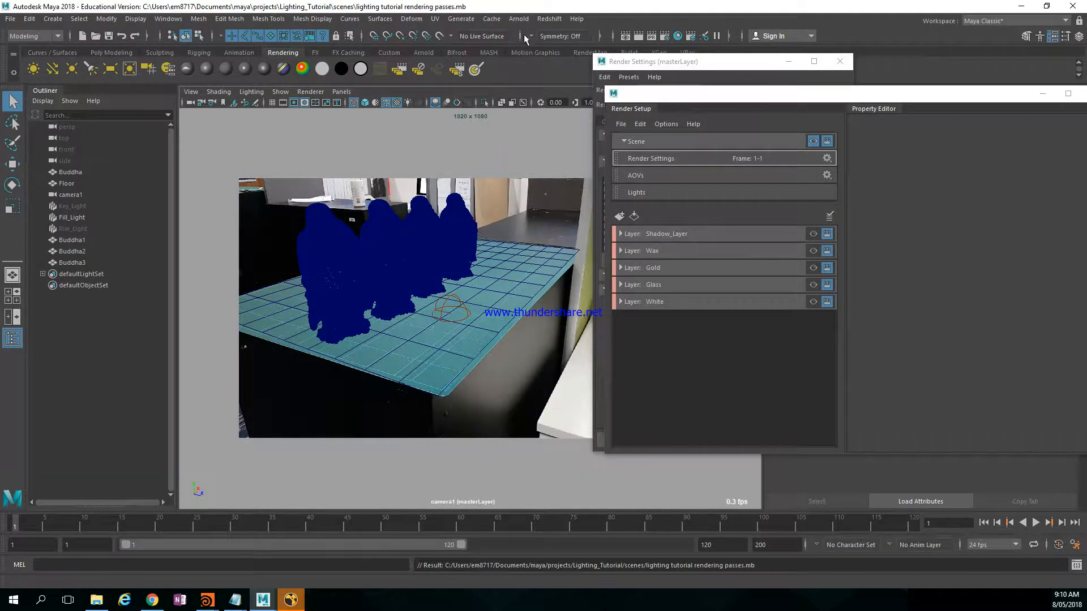
Step: Delete the Shadow_Layer, Wax, Gold, Glass and White render layers and close the Render Setup window
click(781, 235)
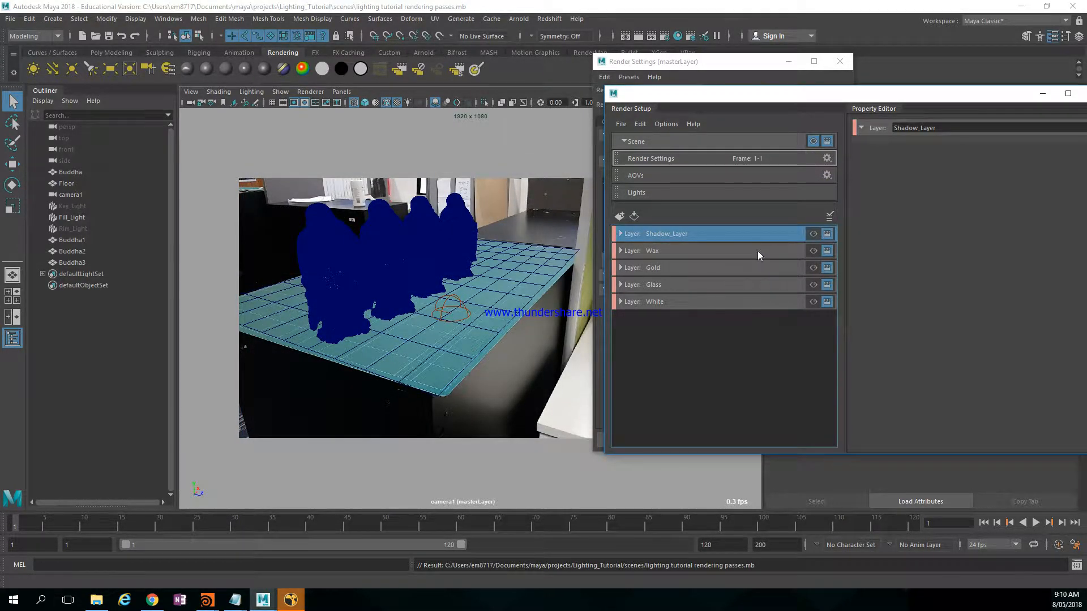
shift+click(744, 301)
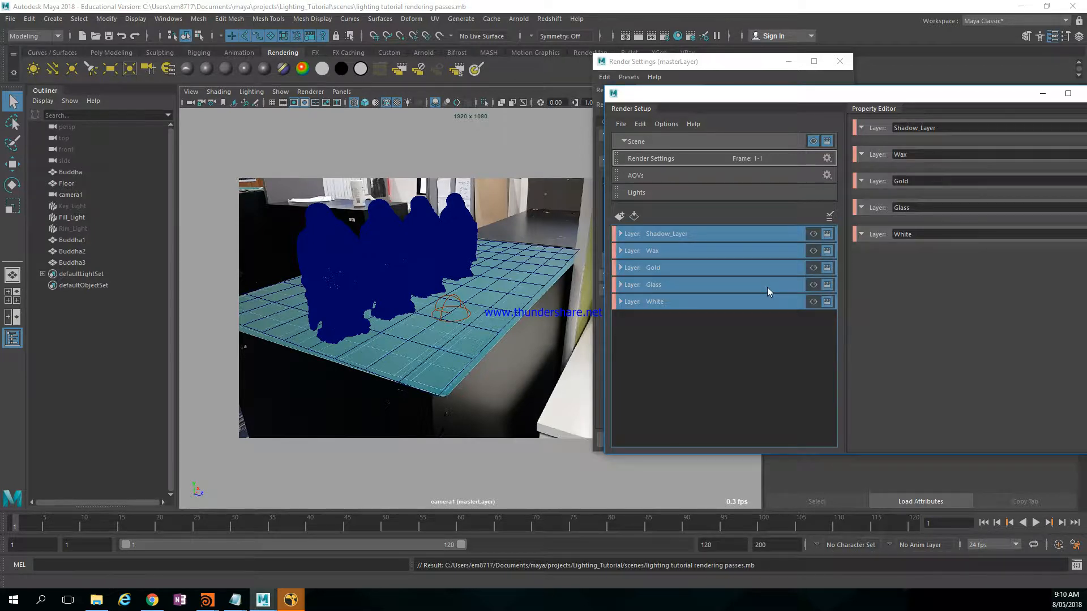
key(Delete)
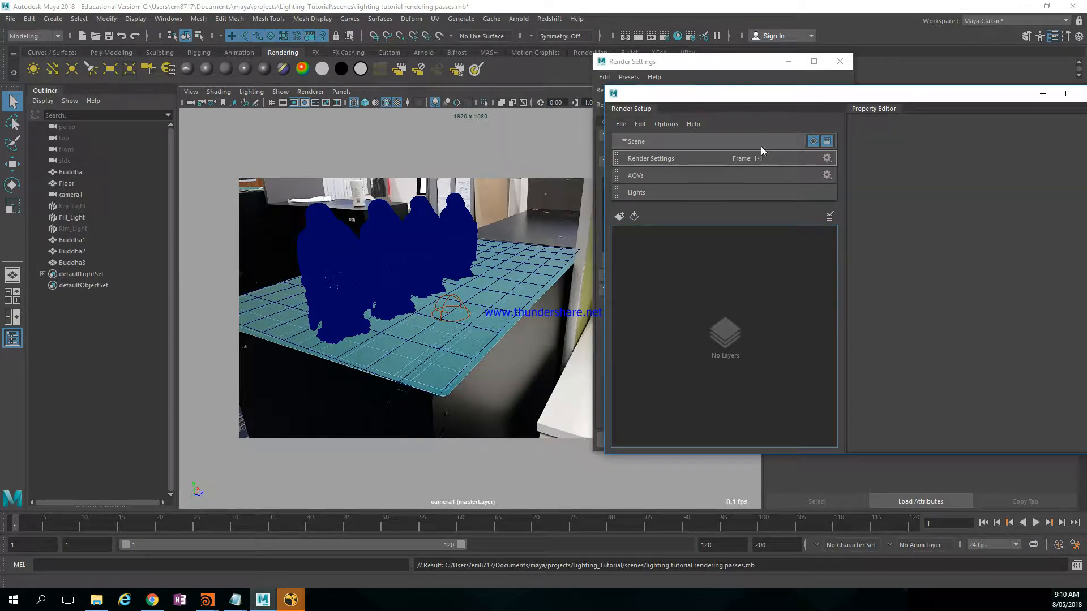
drag(928, 100, 848, 118)
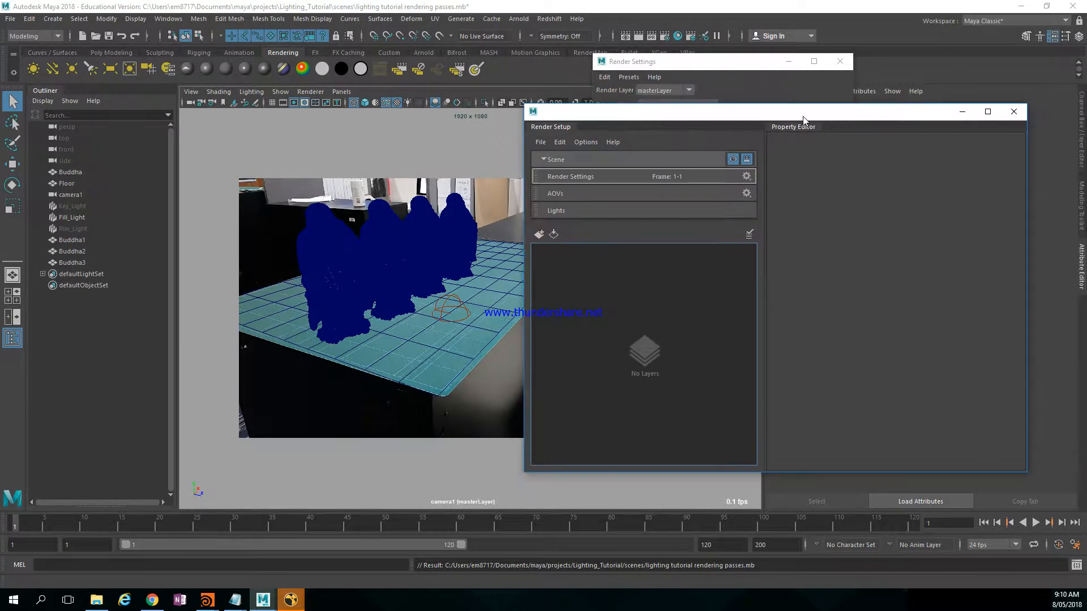
click(1013, 111)
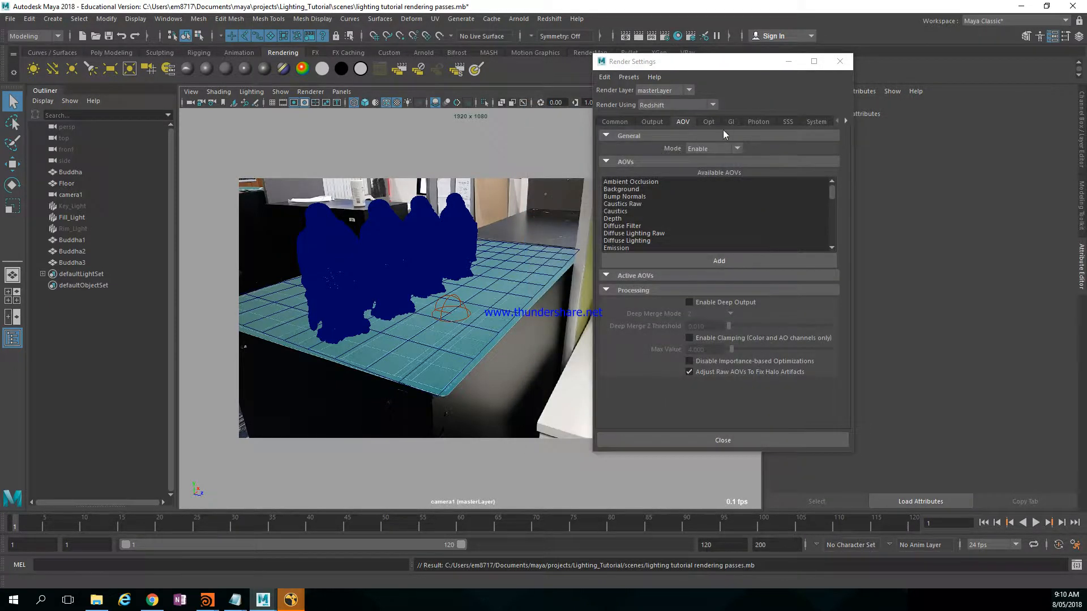
Step: Set Redshift's primary GI engine to Irradiance Cache and the secondary GI engine to Brute Force in the render settings
click(620, 121)
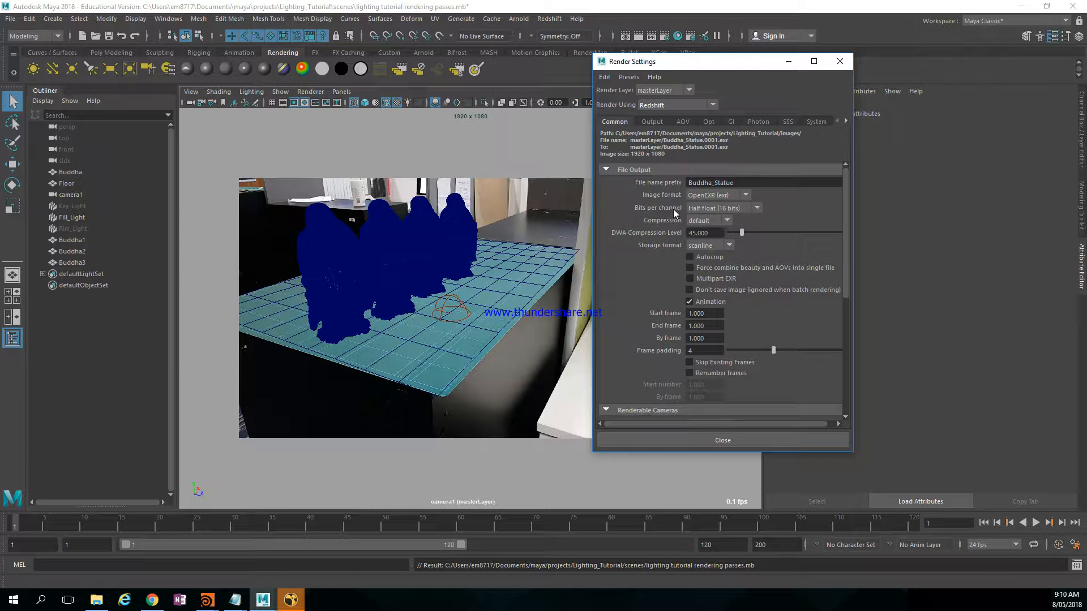
click(684, 122)
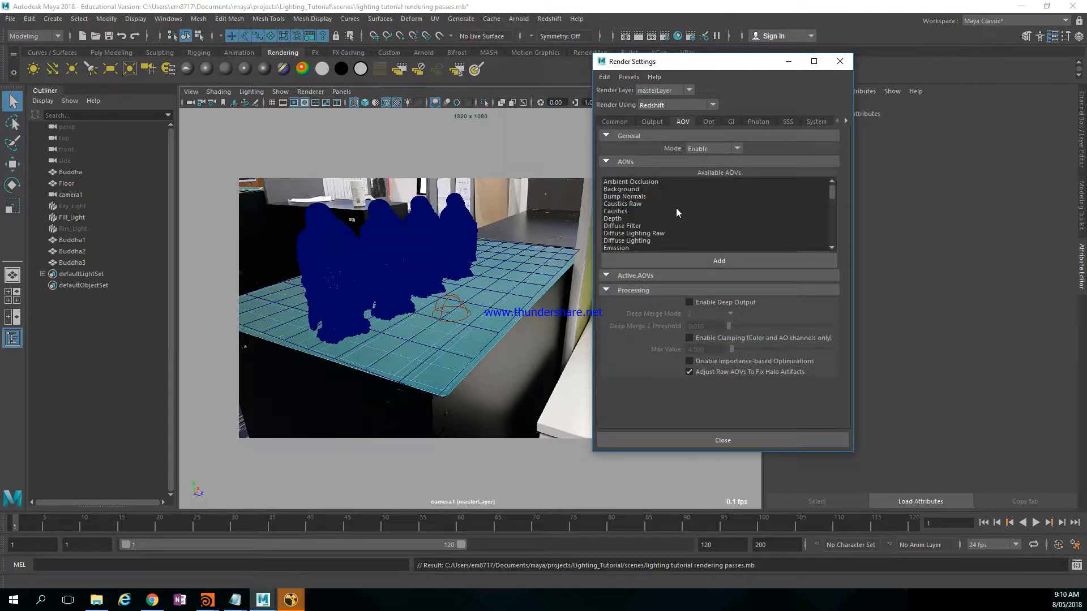
click(731, 122)
click(725, 149)
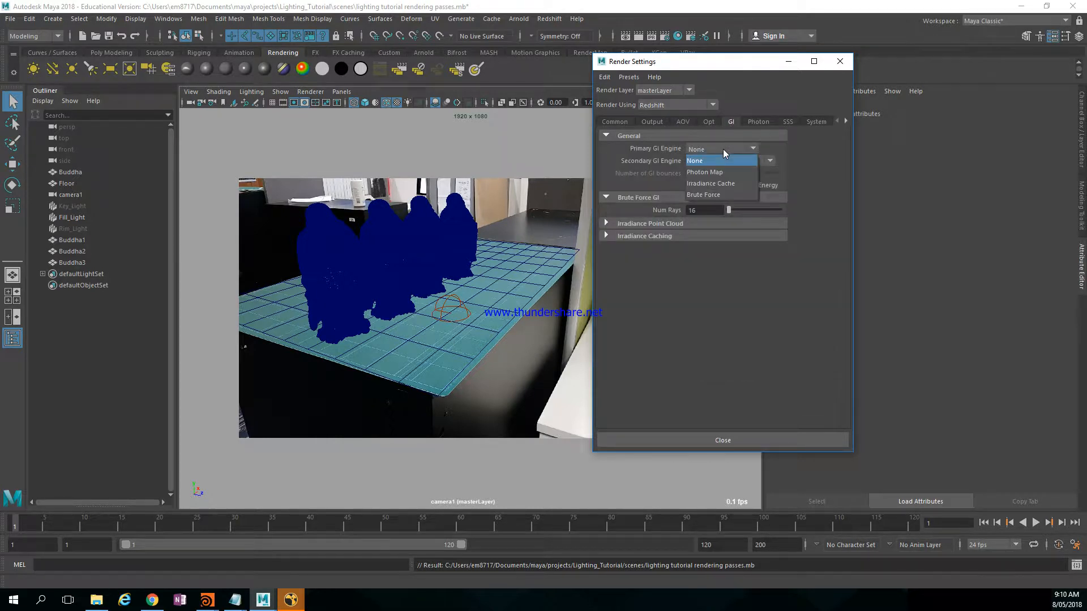
click(724, 176)
click(726, 162)
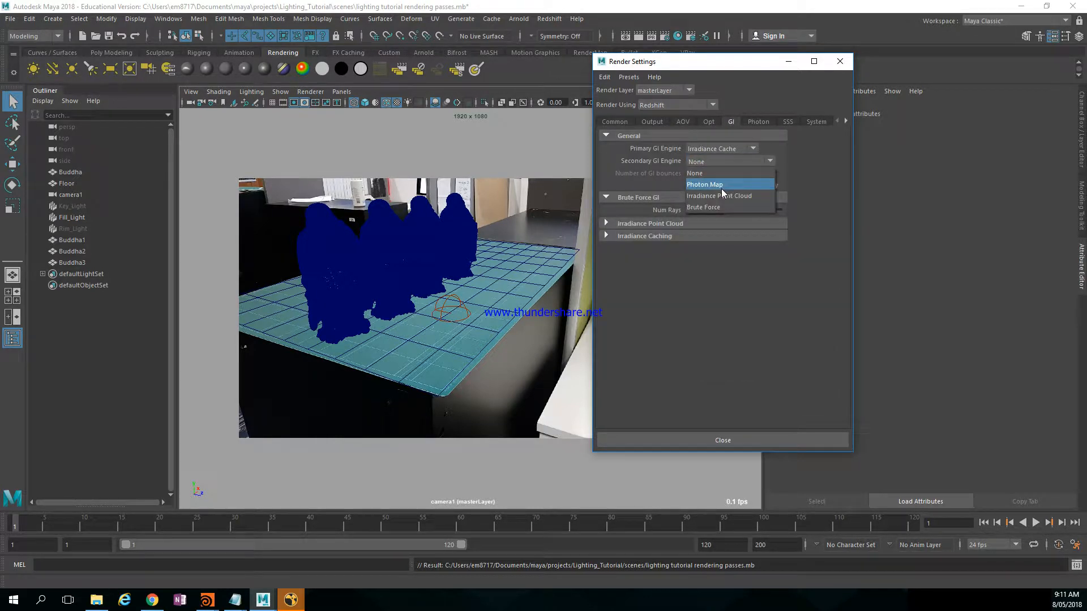
click(718, 207)
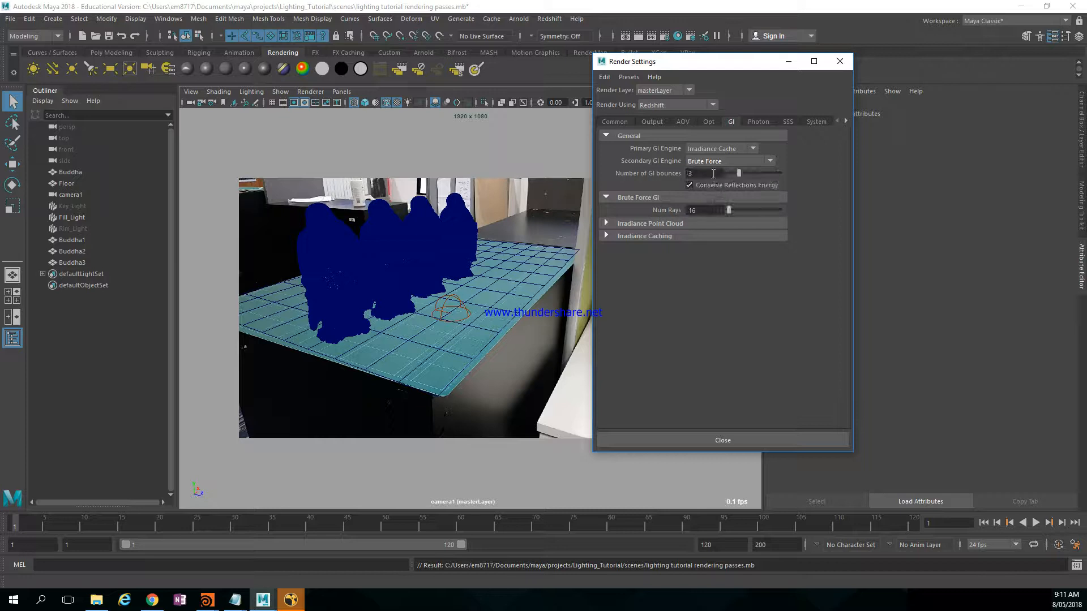
click(616, 122)
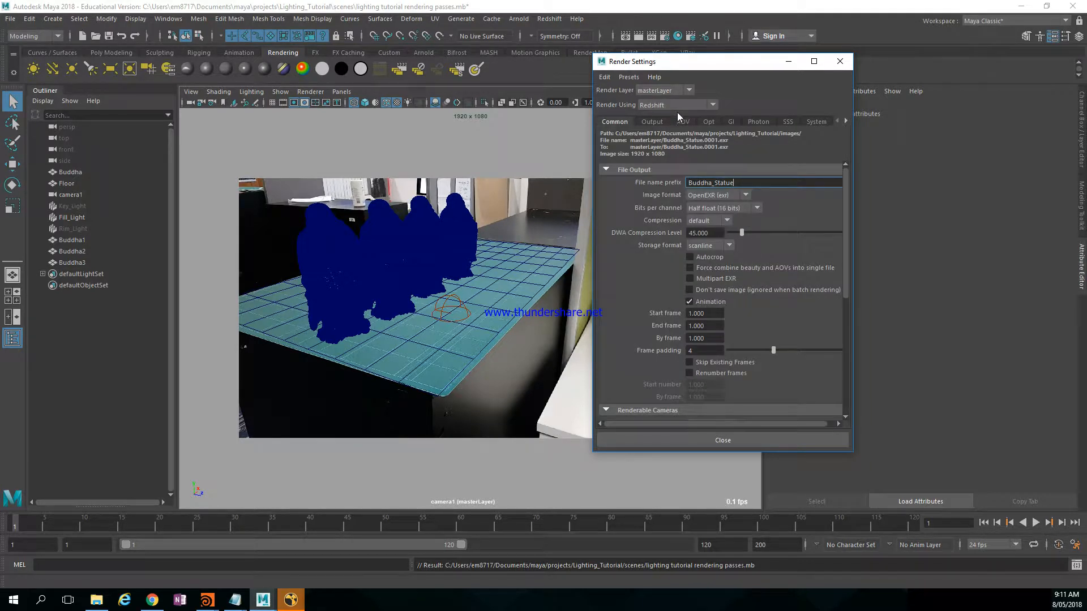
click(730, 126)
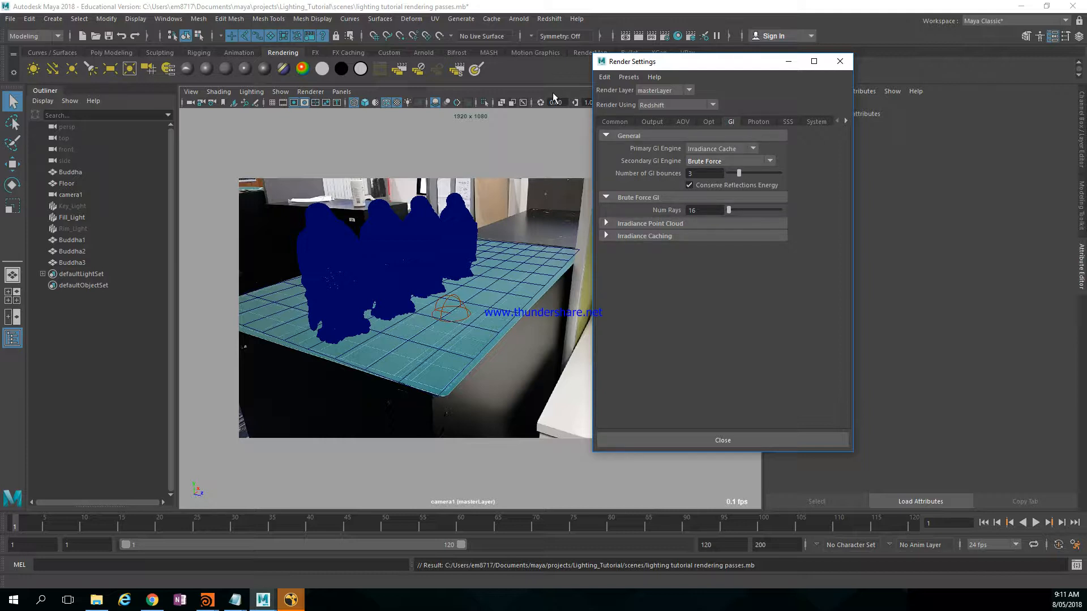
Step: Open the Render View, maximize it briefly and restore it to a floating window
click(625, 36)
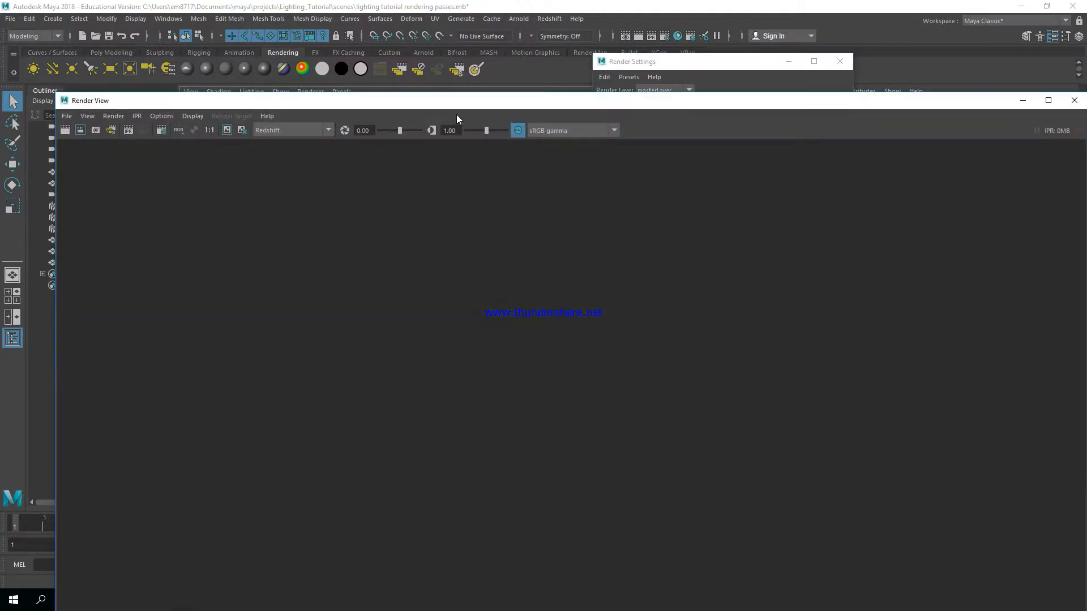
double_click(452, 103)
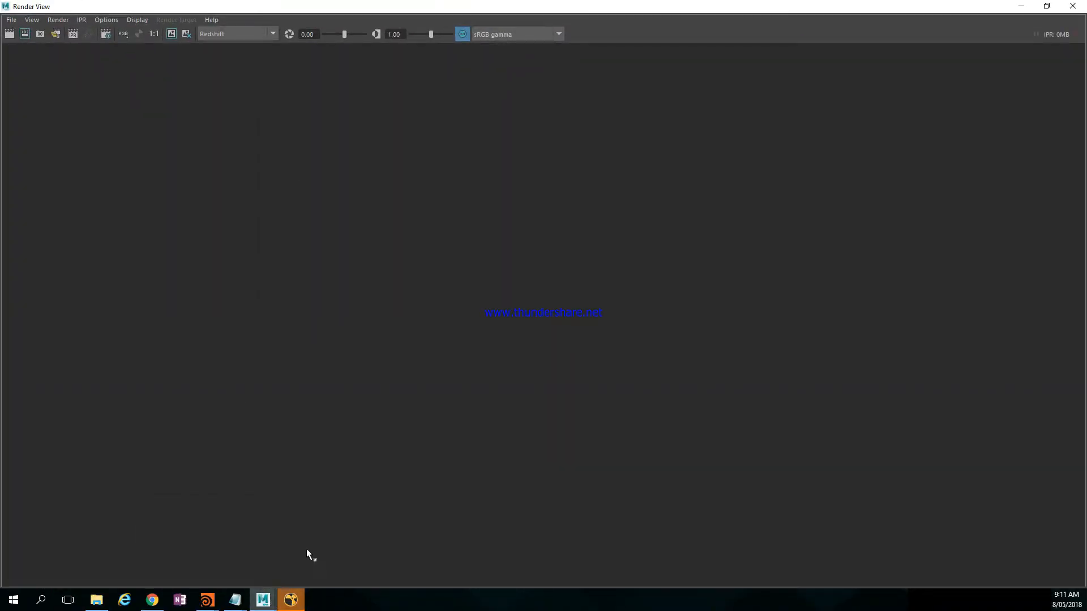
click(1047, 6)
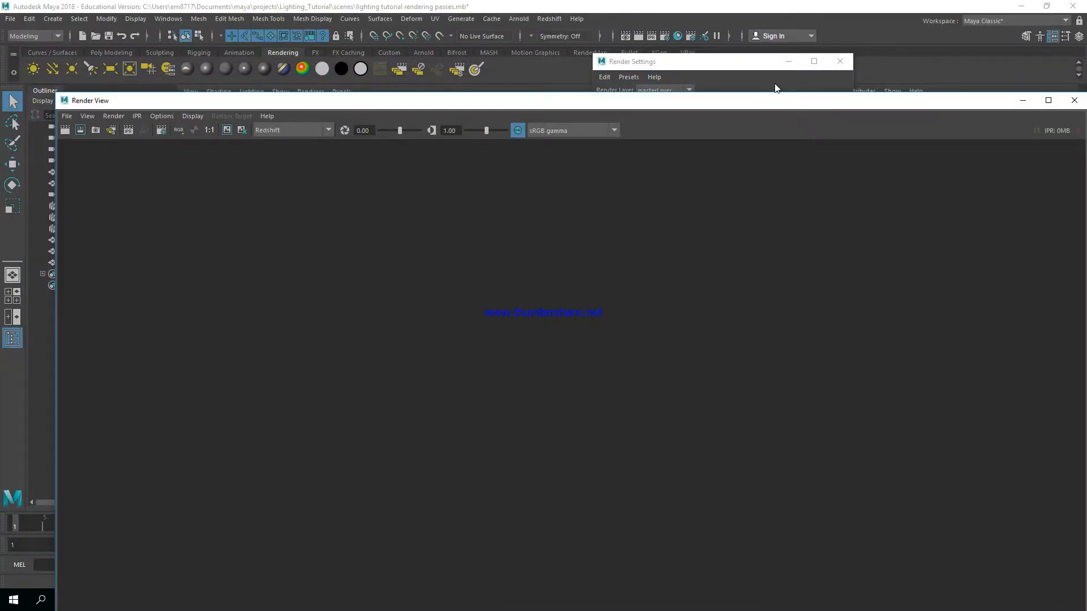
Step: Turn off global illumination in the render settings by setting both the primary and secondary GI engines to None
click(776, 87)
click(729, 149)
click(723, 161)
click(725, 161)
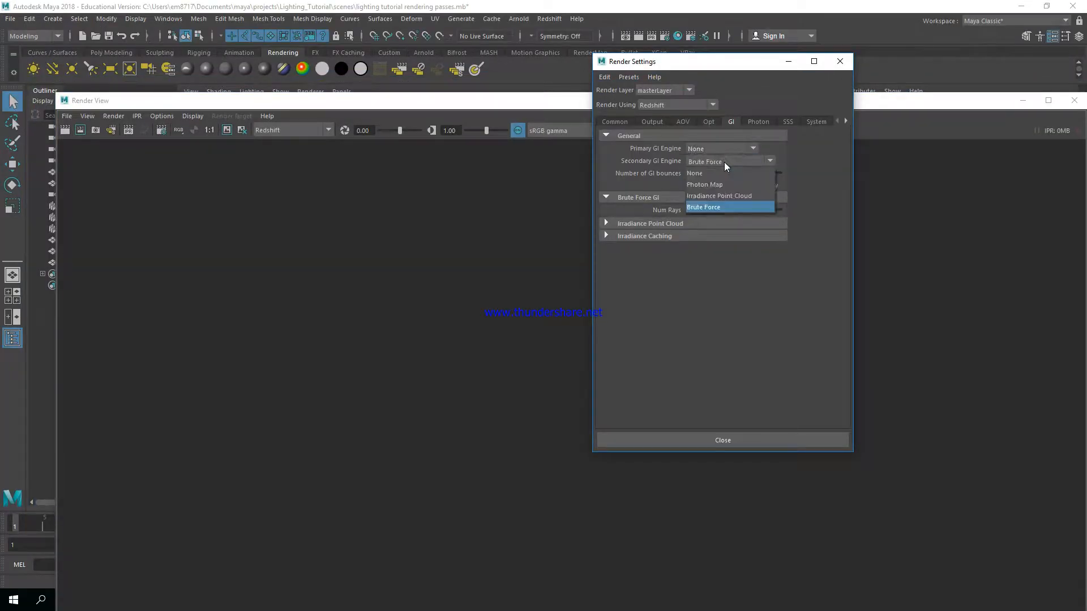
click(718, 175)
Step: Render the current frame through camera1 in the Render View with global illumination off
click(227, 117)
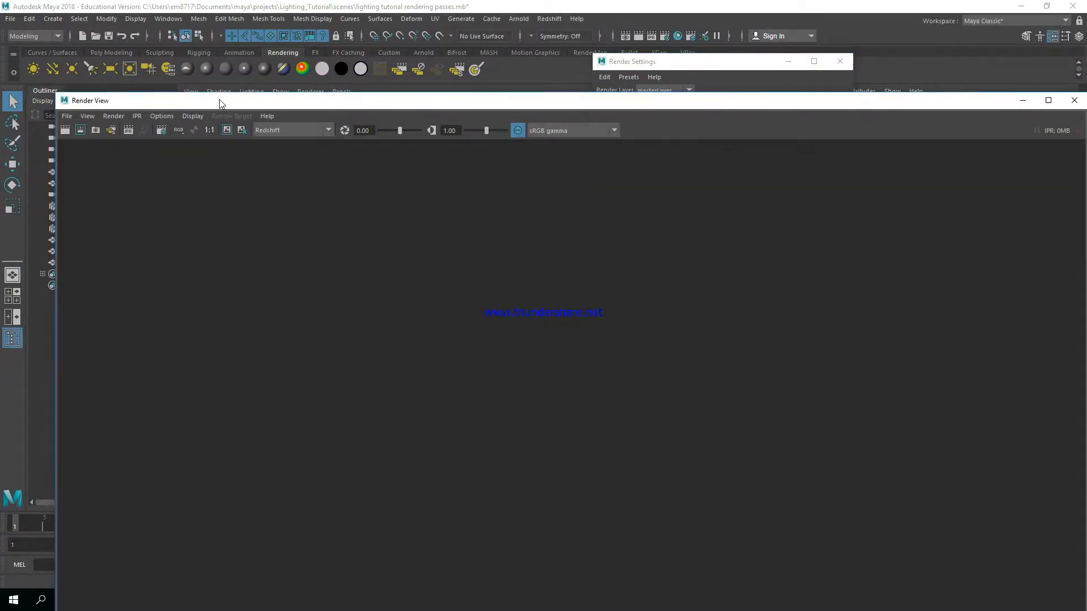
right_click(66, 131)
click(81, 152)
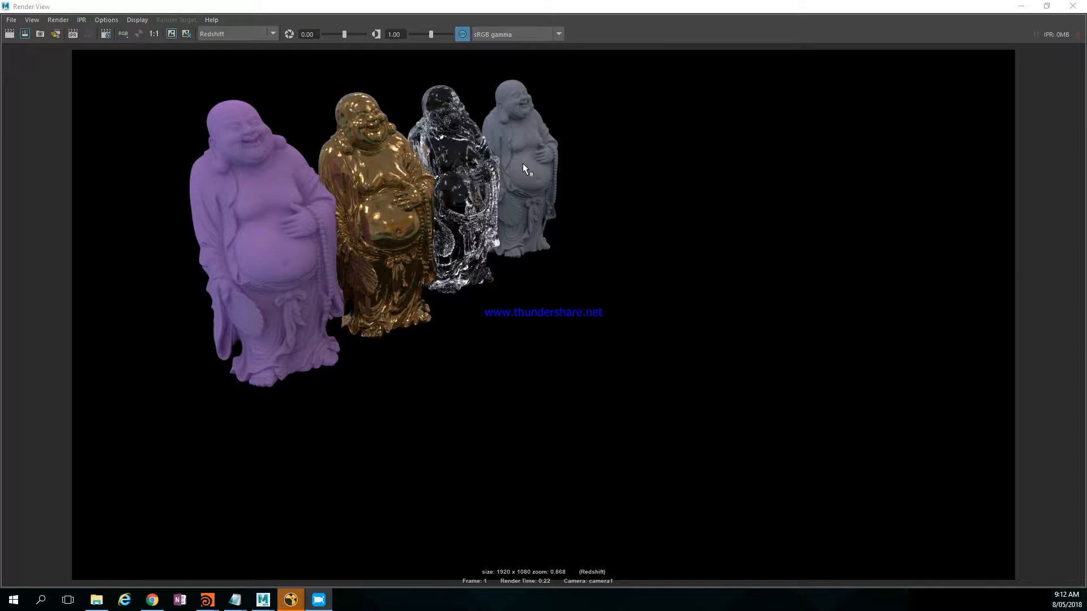
Step: Set the primary GI engine to Irradiance Cache and the secondary to Brute Force, and move the Render Settings window off the statues
click(1046, 6)
click(741, 64)
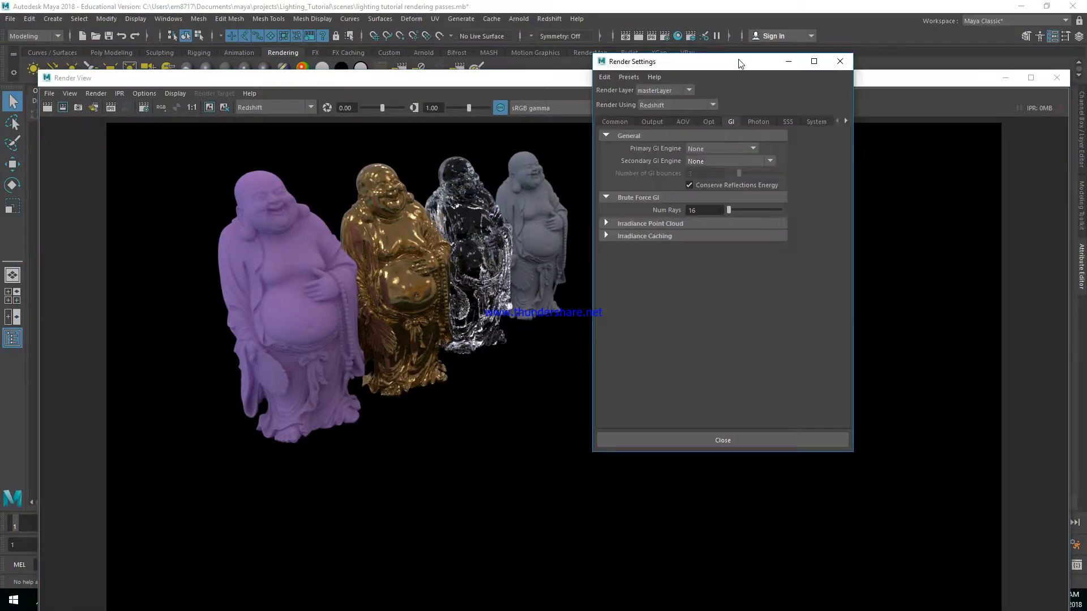
click(714, 149)
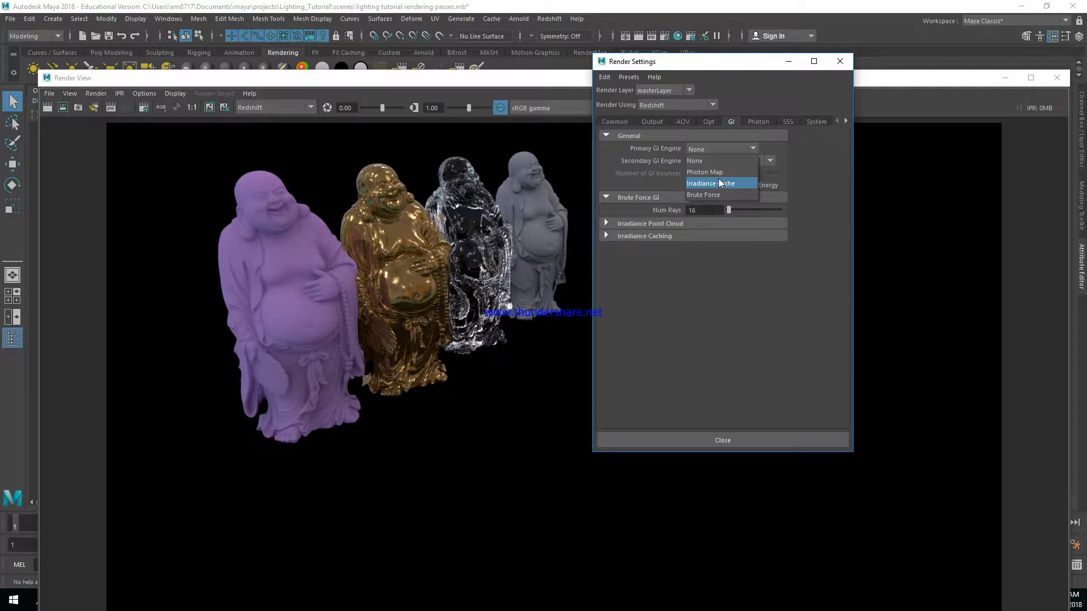
click(721, 183)
click(724, 148)
click(754, 184)
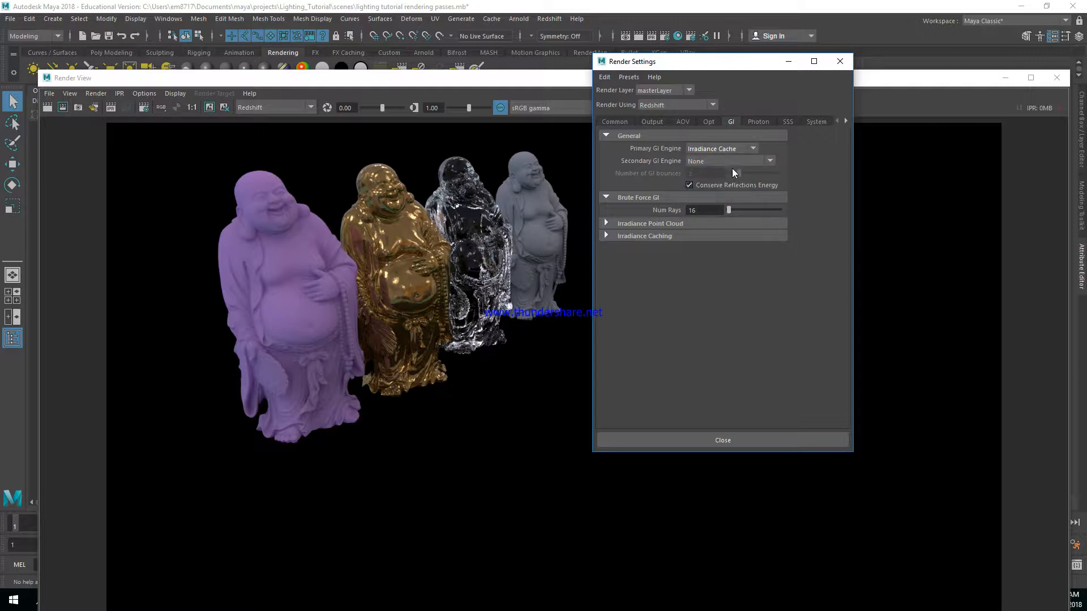
click(732, 162)
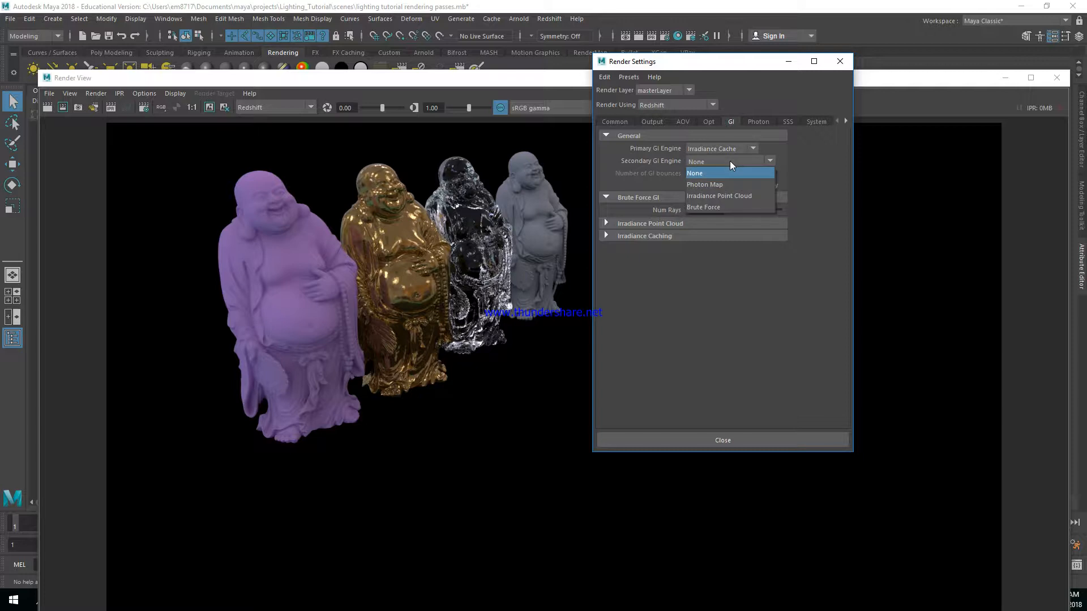
click(715, 208)
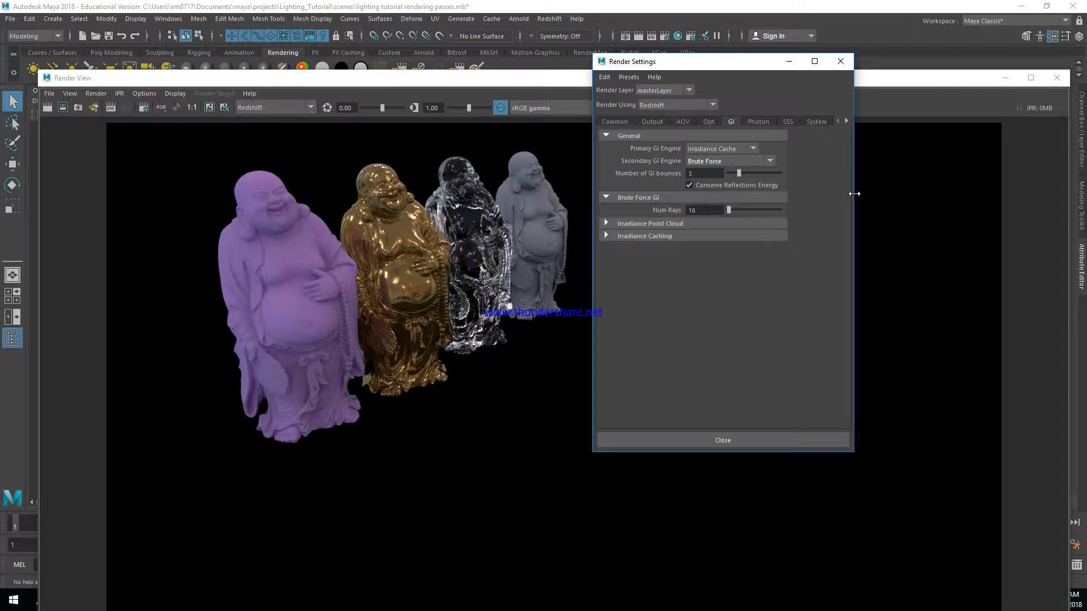
drag(855, 193, 849, 195)
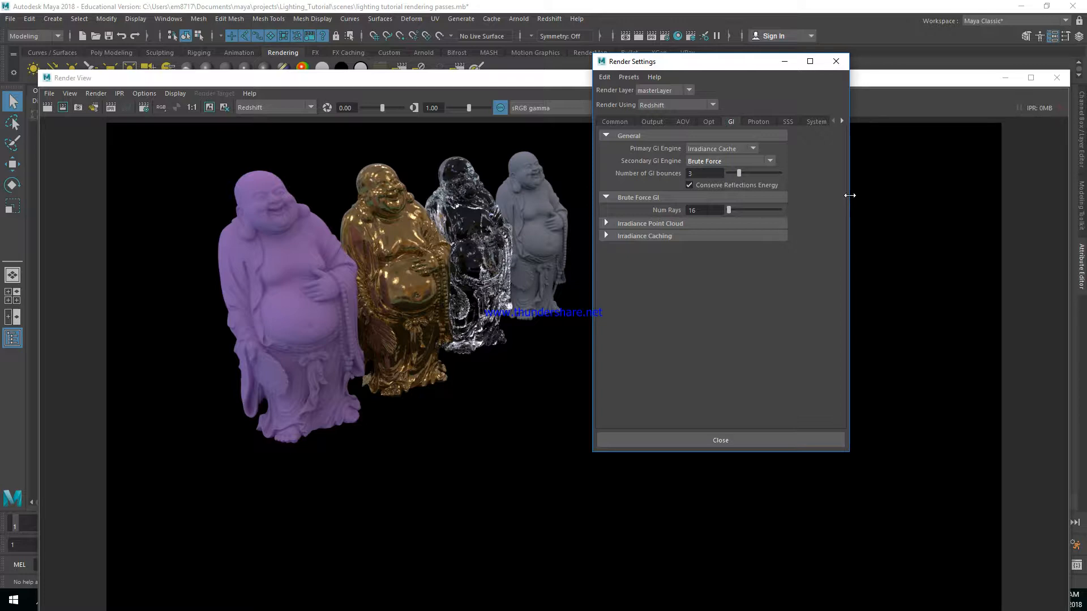
drag(849, 195, 850, 196)
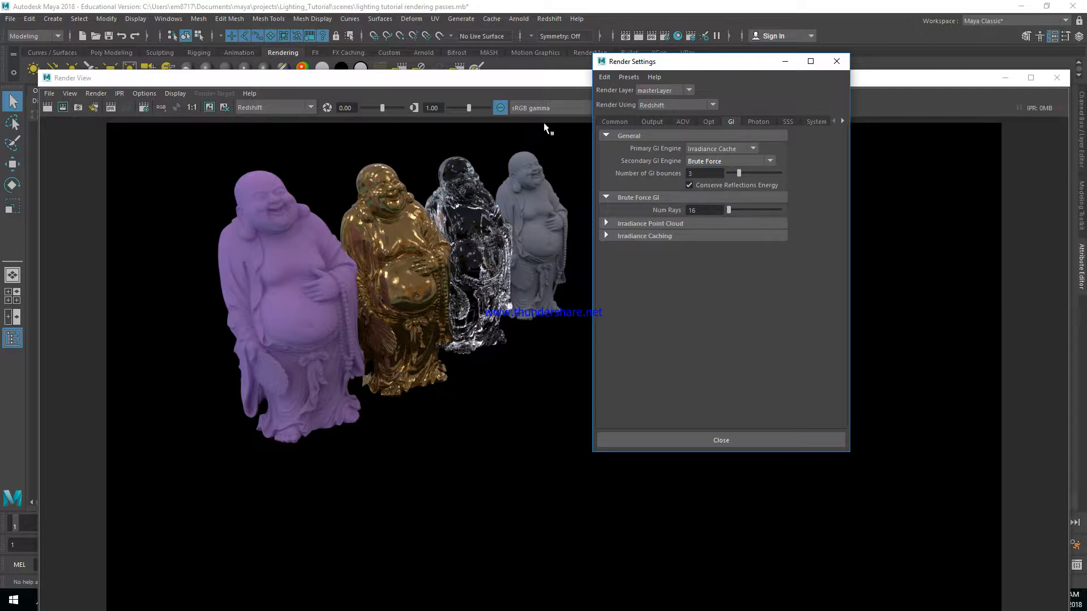
drag(698, 60, 801, 45)
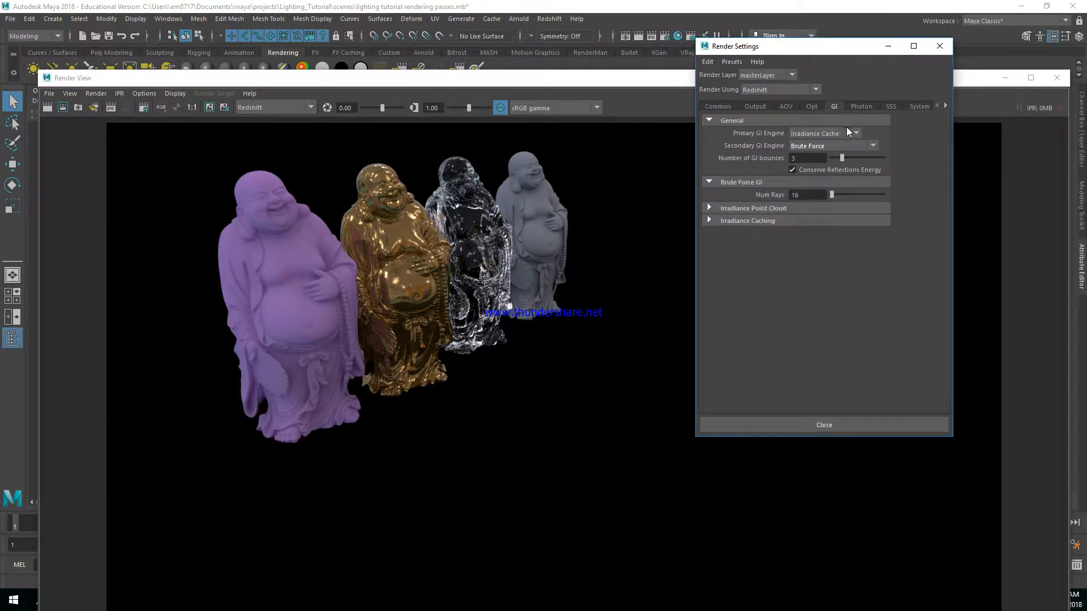
Step: Render camera1 again with global illumination on and compare the result with the stored render
click(205, 87)
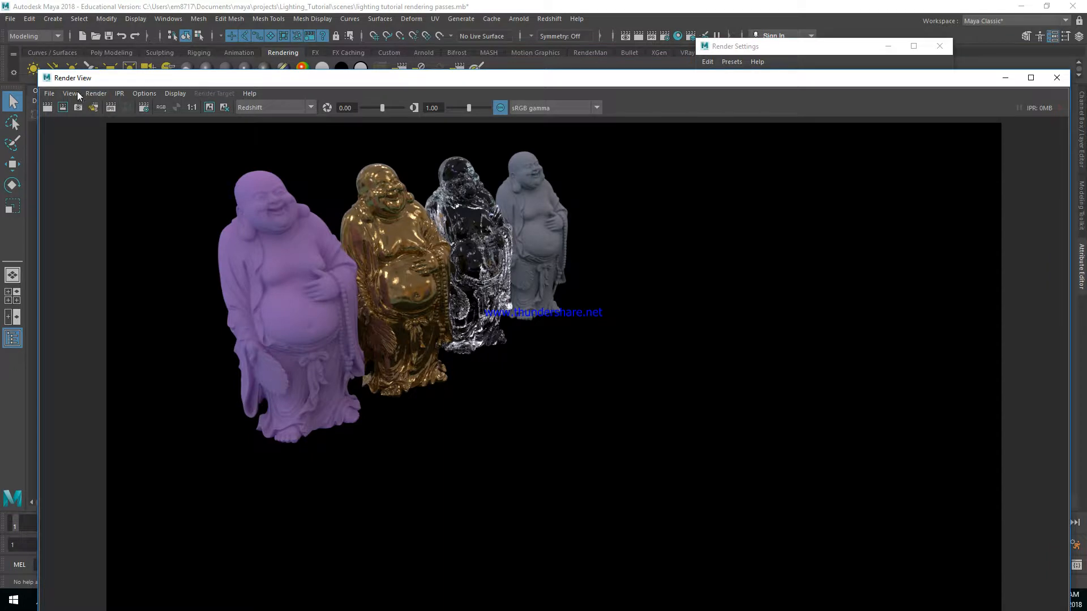
right_click(46, 108)
click(56, 130)
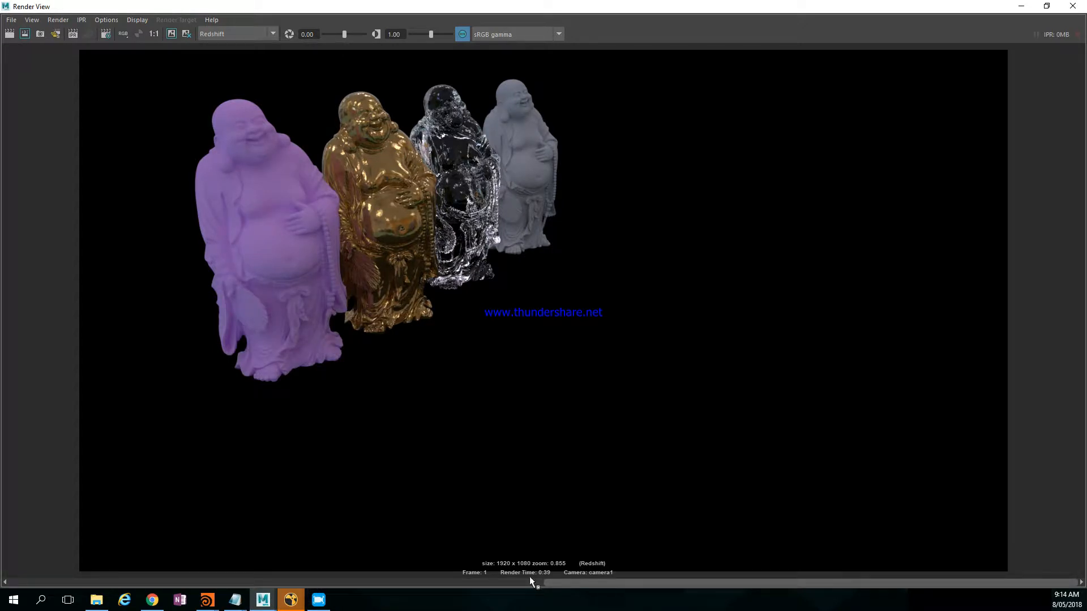
drag(355, 577, 506, 535)
click(480, 583)
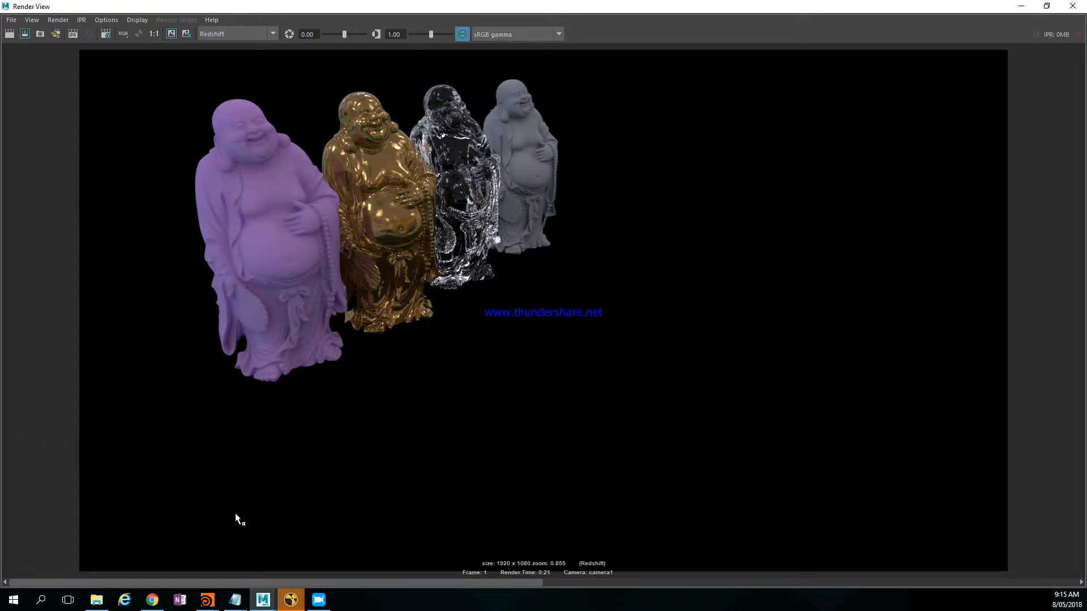
Step: Restore the GI engines in the render settings: primary to Irradiance Cache and secondary to Brute Force
click(1013, 10)
click(784, 50)
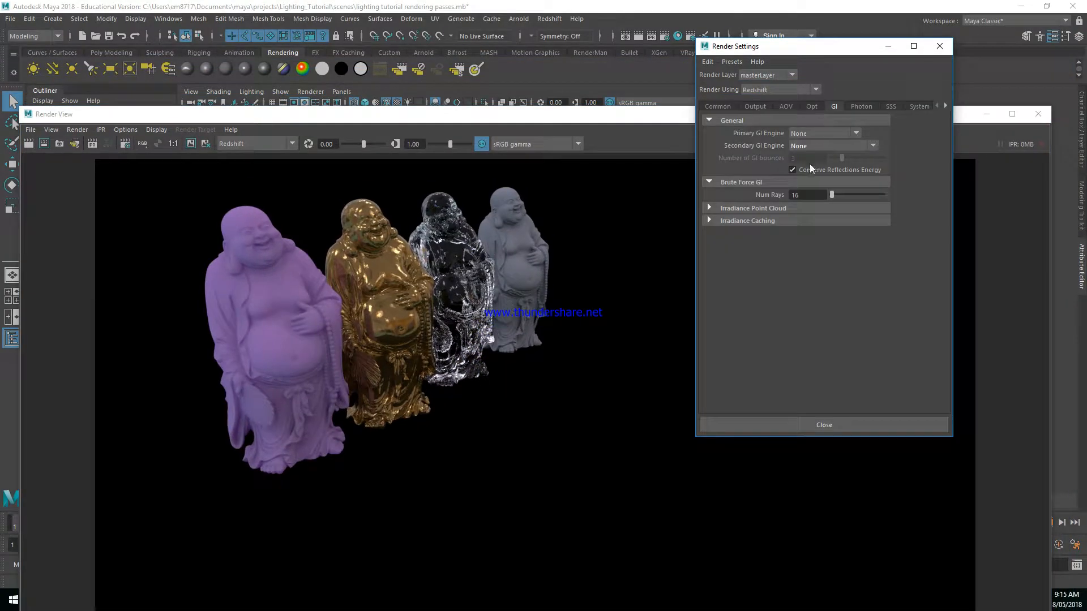
click(818, 136)
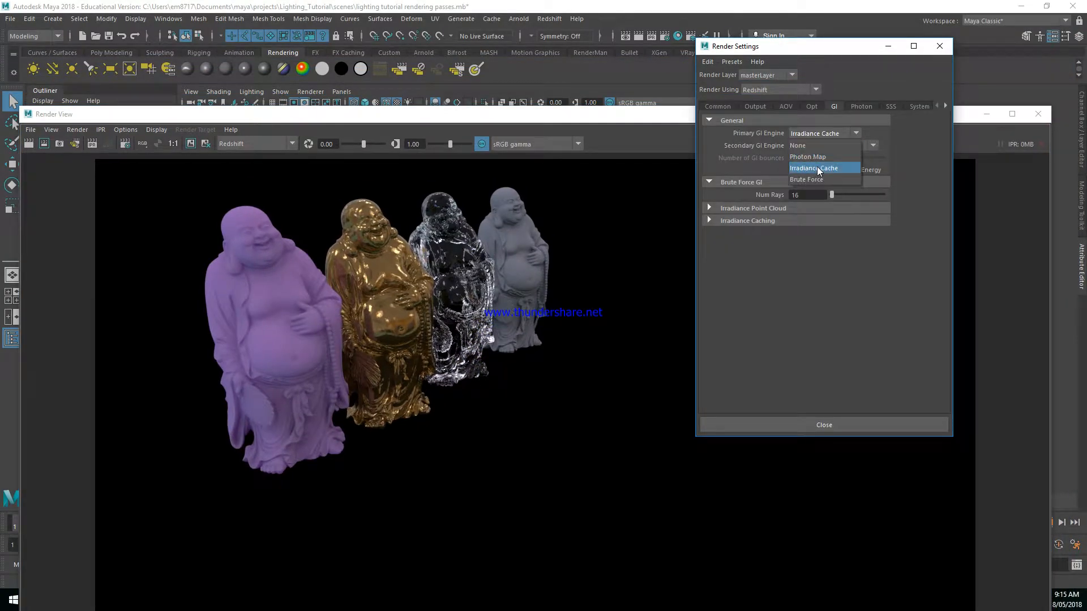
click(817, 166)
click(817, 148)
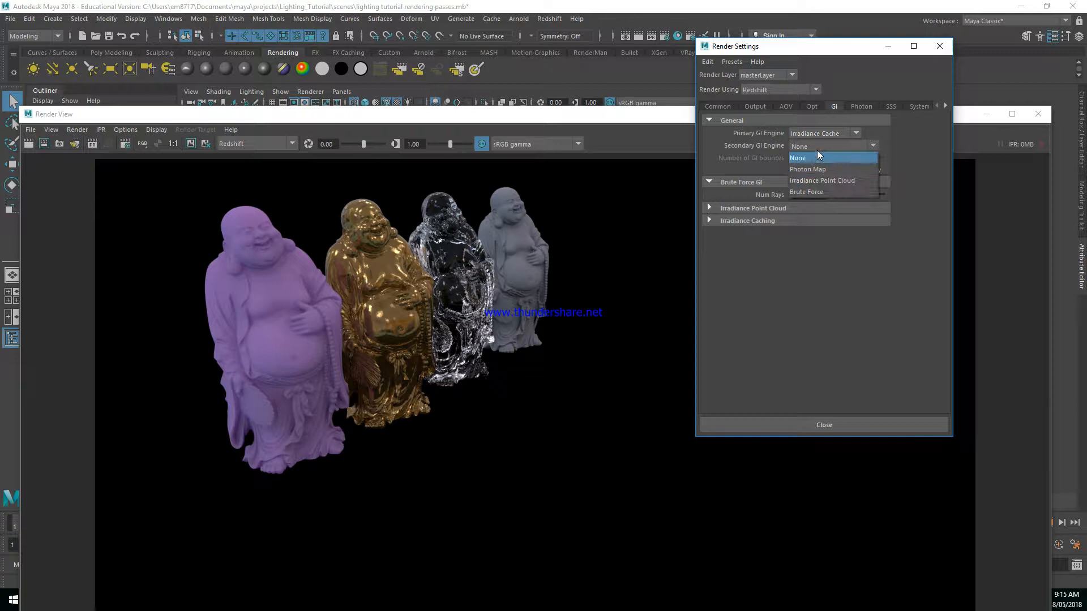
click(815, 192)
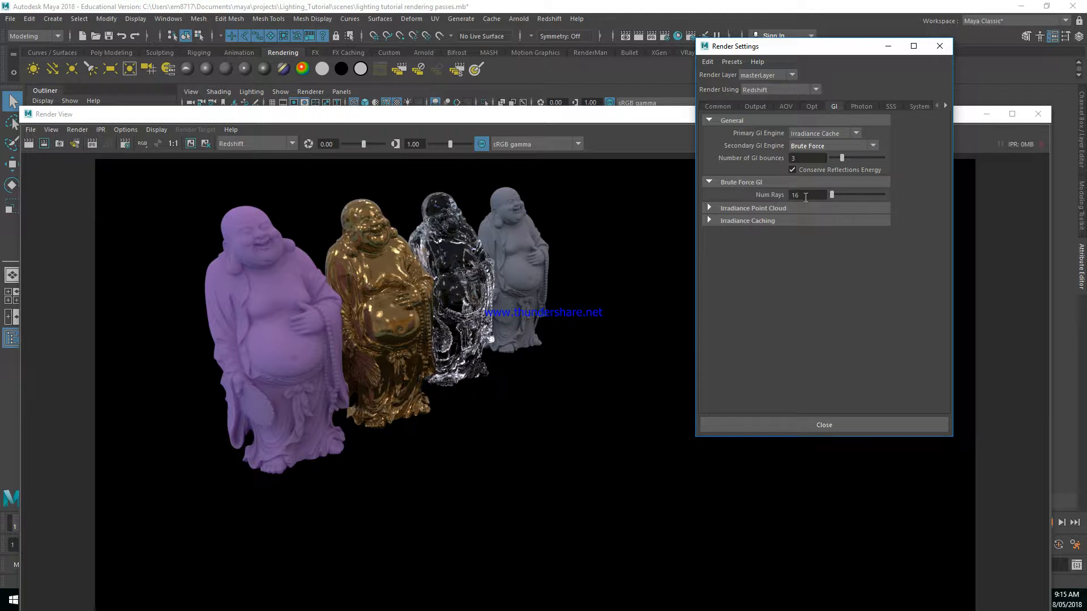
Step: Compare the stored renders with and without global illumination in the maximized Render View, and minimize it
click(633, 124)
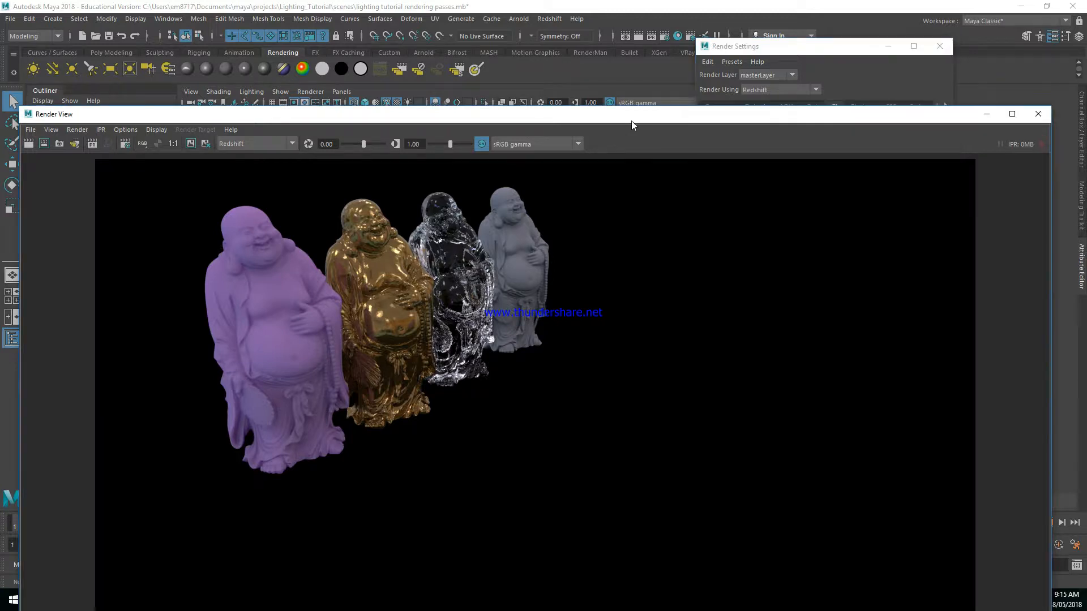
double_click(461, 117)
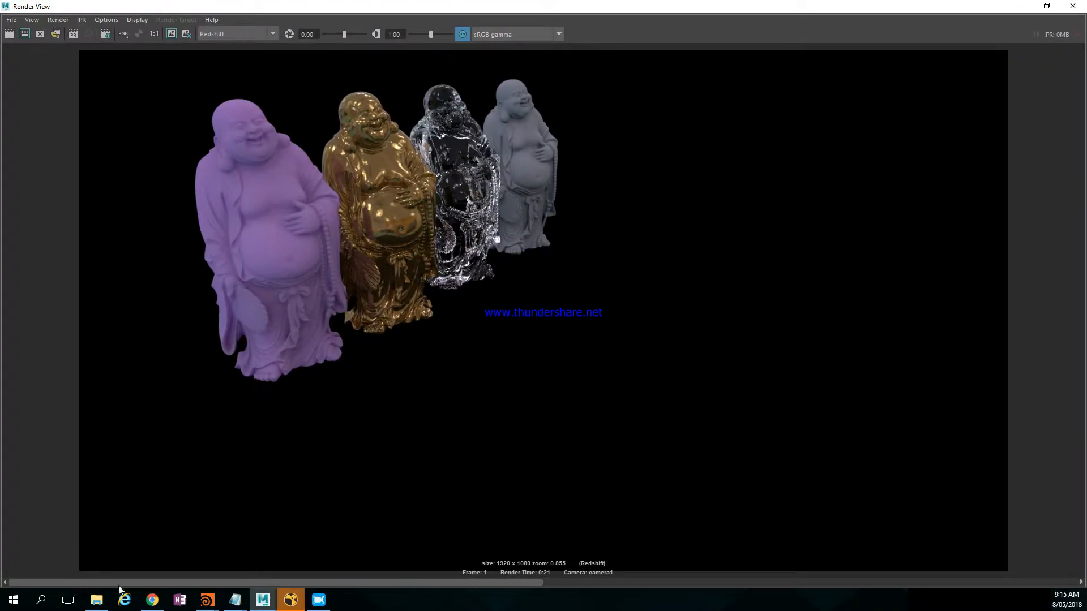
drag(97, 584, 424, 568)
click(1021, 6)
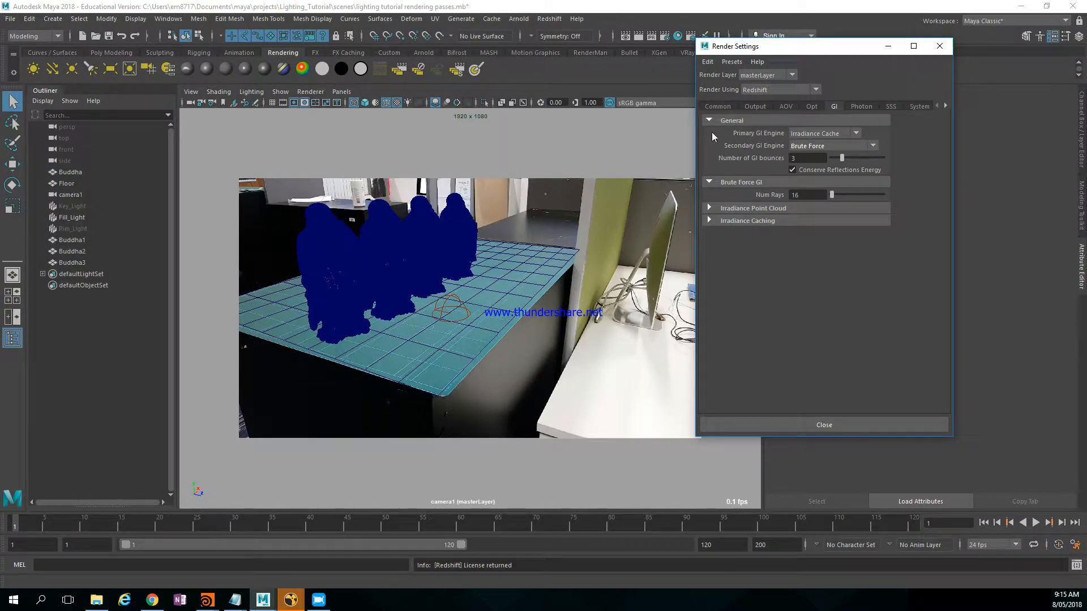
Step: Enlarge the Render Settings window and add a Diffuse Lighting pass to the active AOVs
click(786, 107)
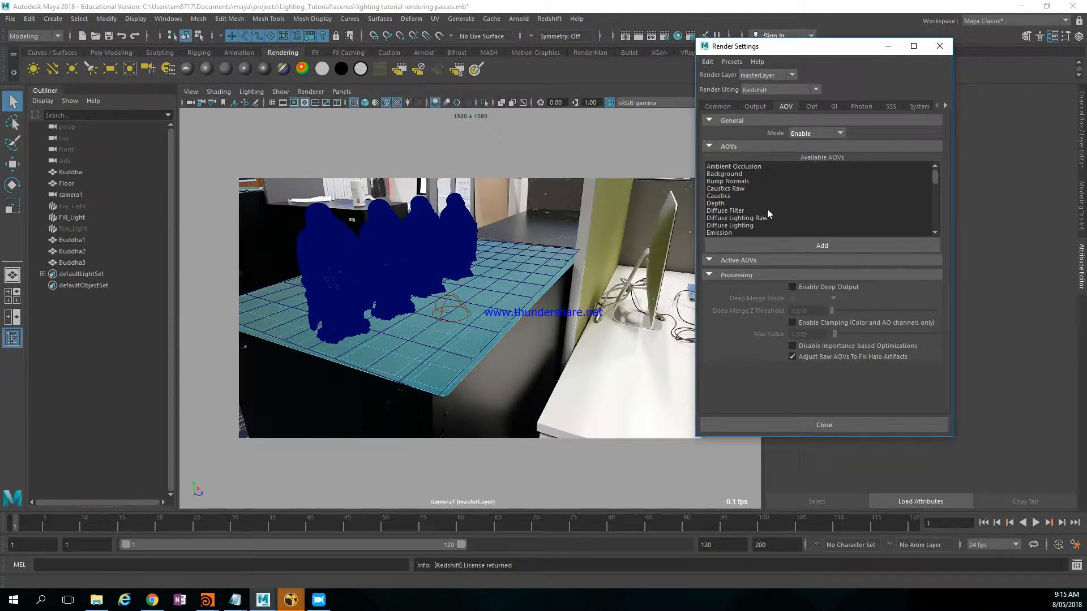
drag(790, 439, 790, 511)
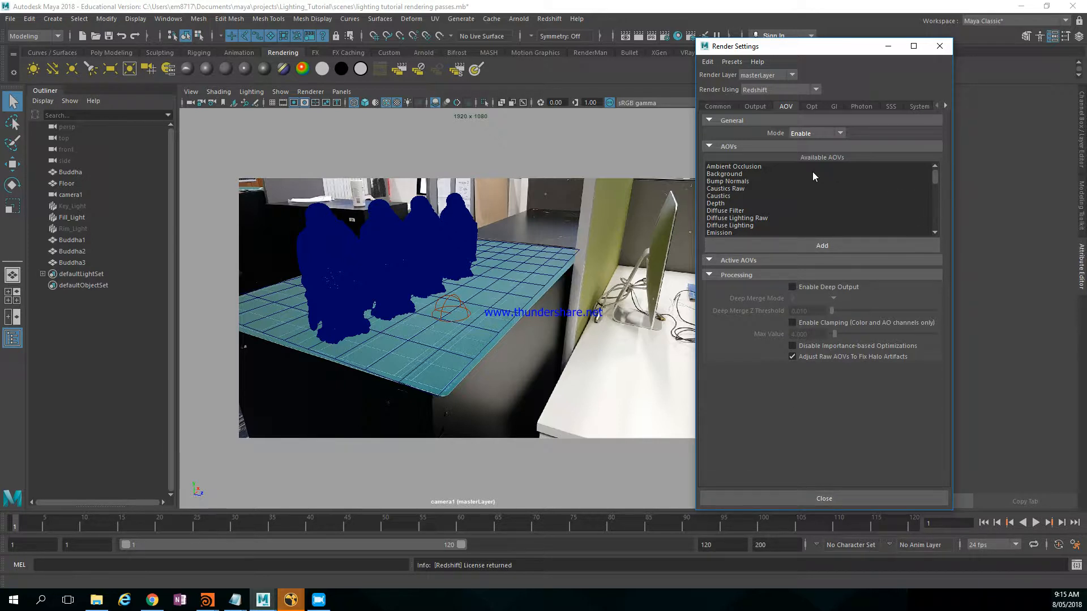
click(746, 225)
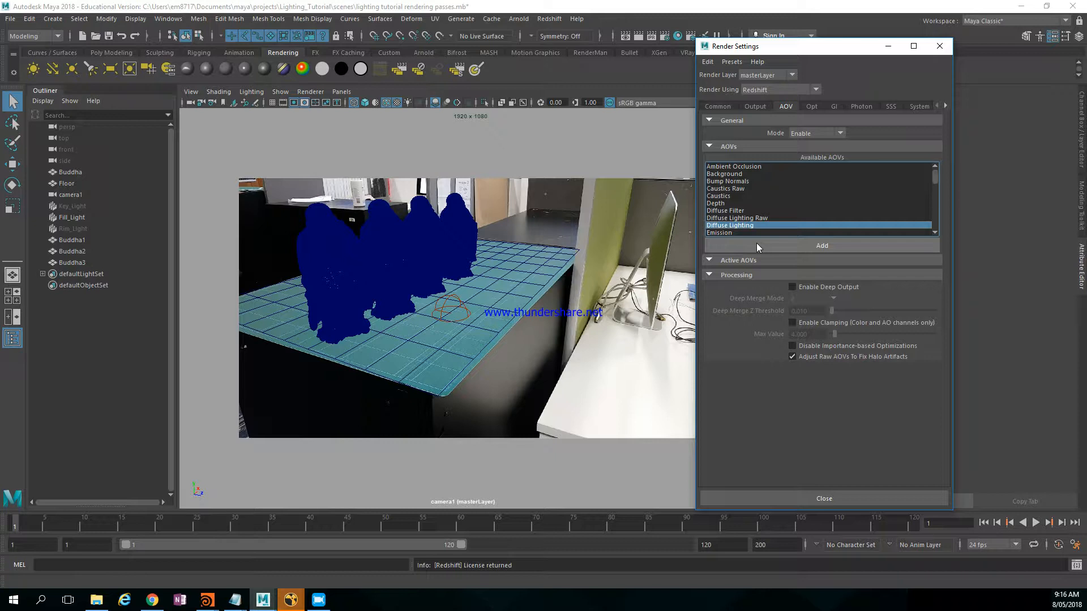
click(756, 243)
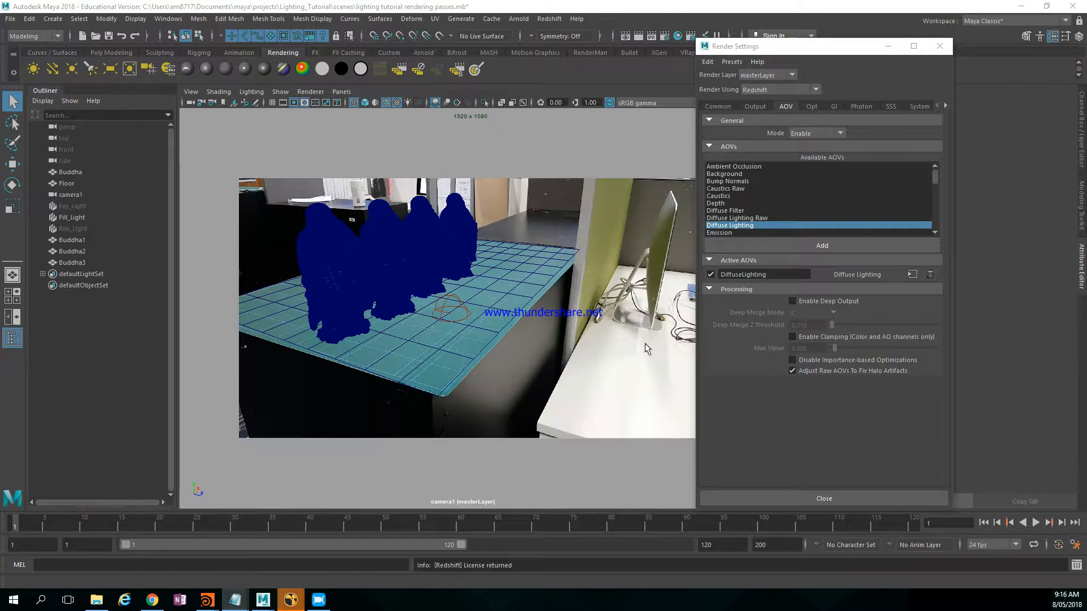
Step: Add a Global Illumination pass to the active AOVs and check the GI engine settings
scroll(769, 202, down, 2)
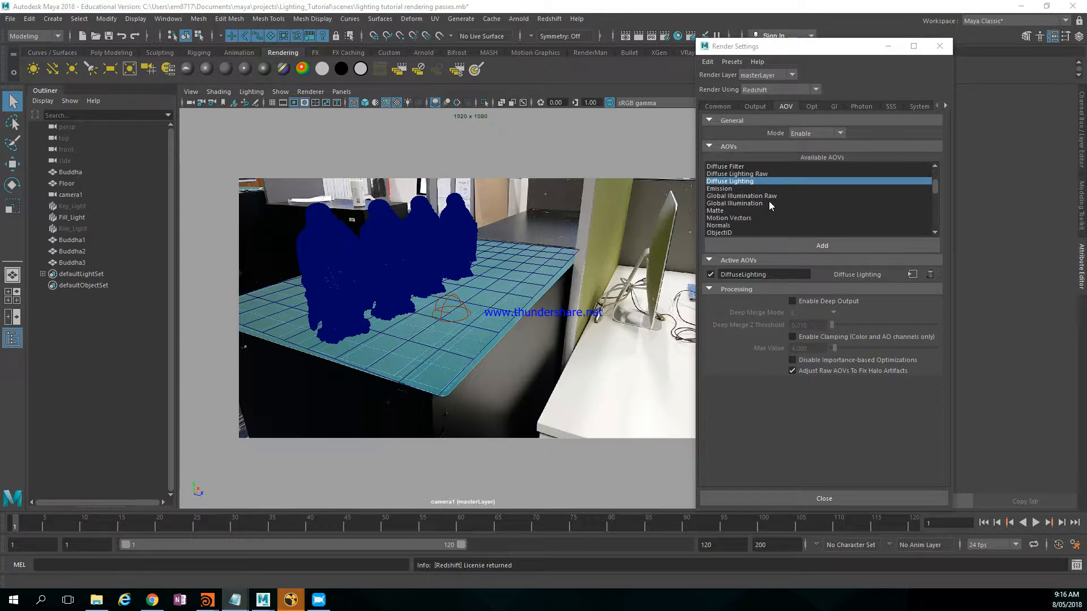
click(763, 203)
click(803, 245)
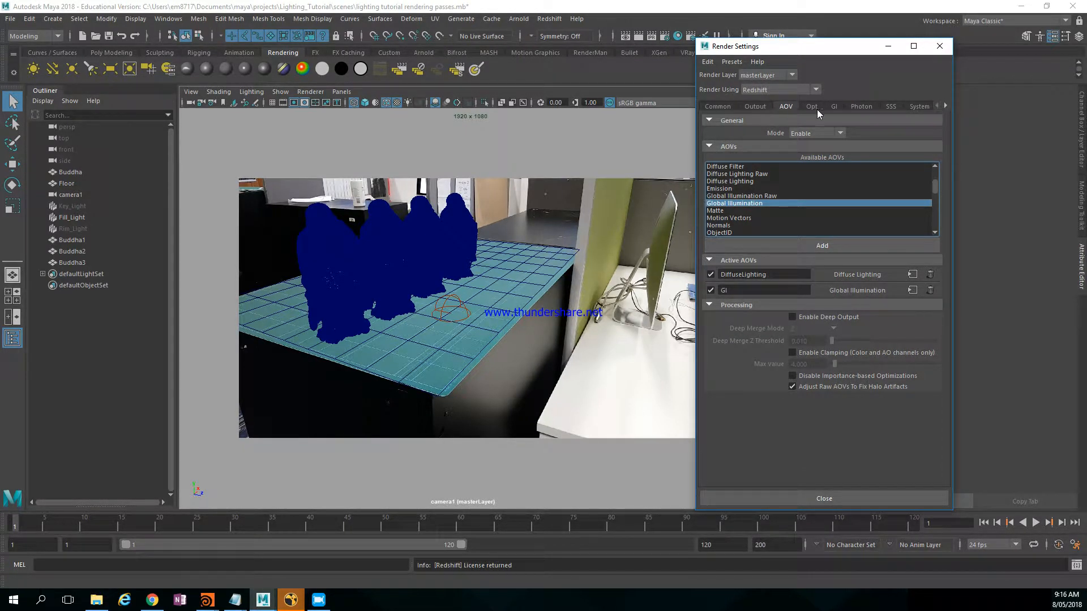
click(834, 107)
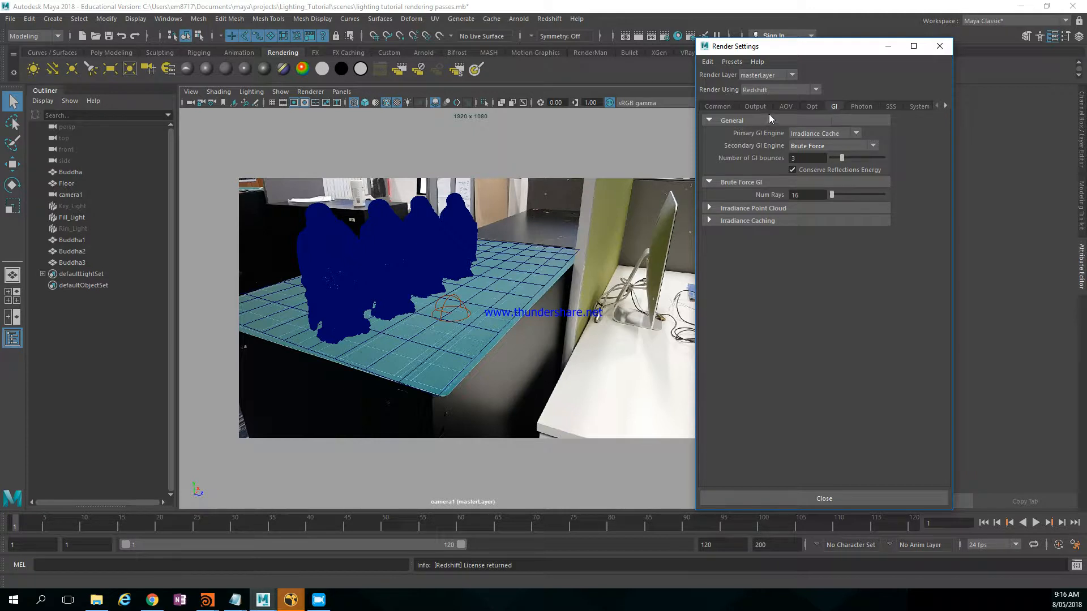
click(784, 107)
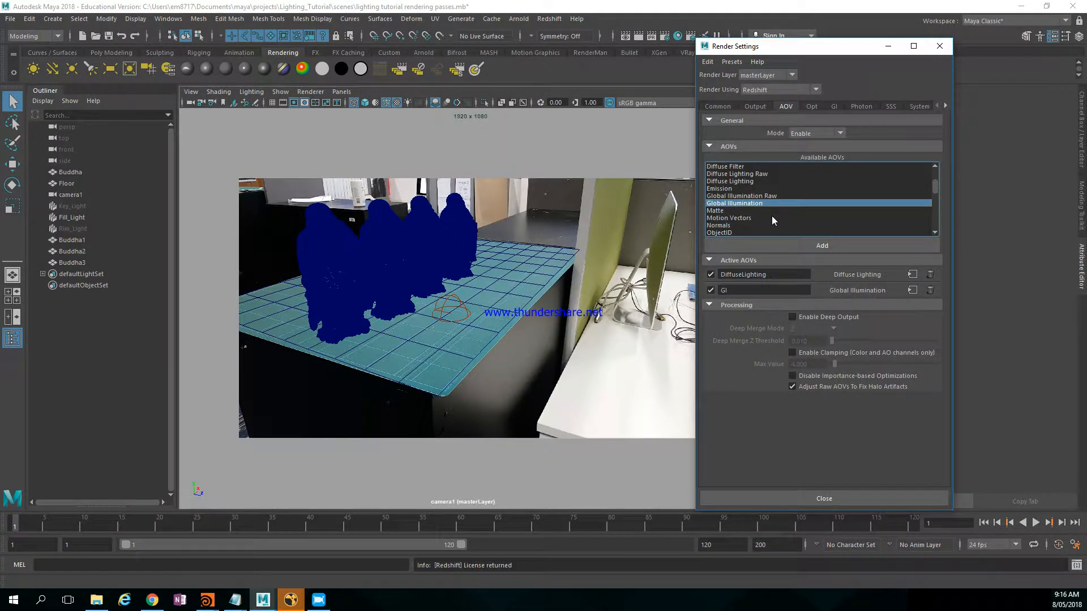
Step: Add the Reflections and Refractions passes to the active AOVs
scroll(772, 219, down, 1)
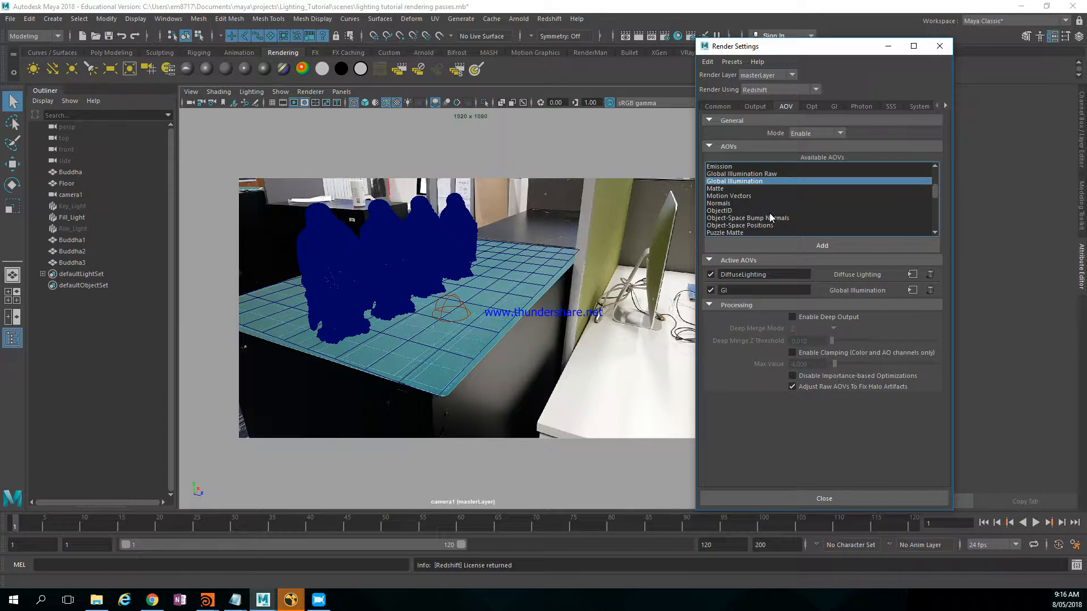
scroll(770, 218, down, 1)
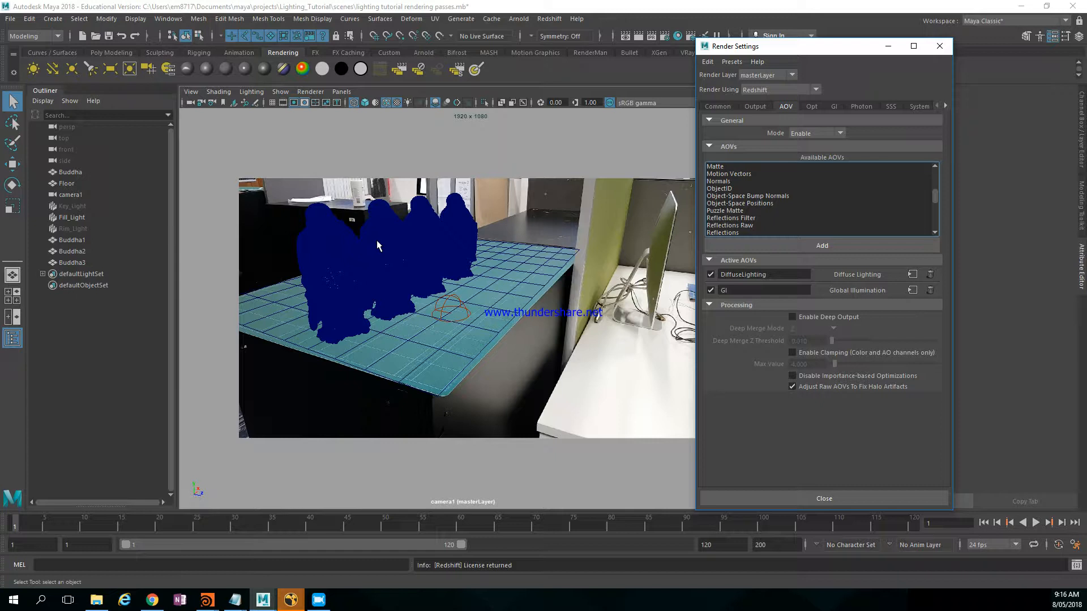
click(729, 233)
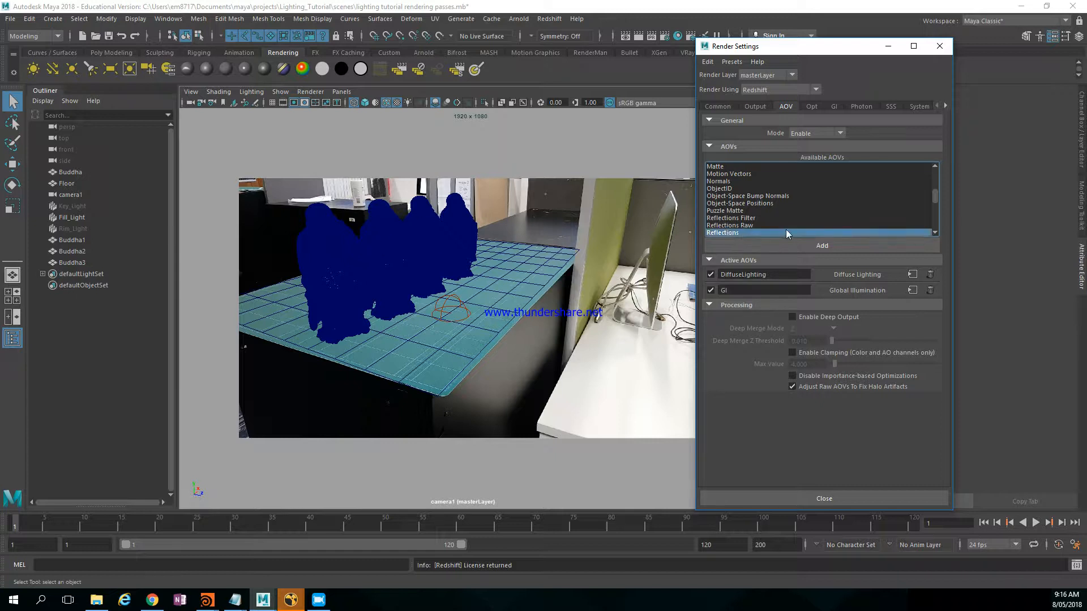
click(827, 245)
scroll(823, 217, down, 2)
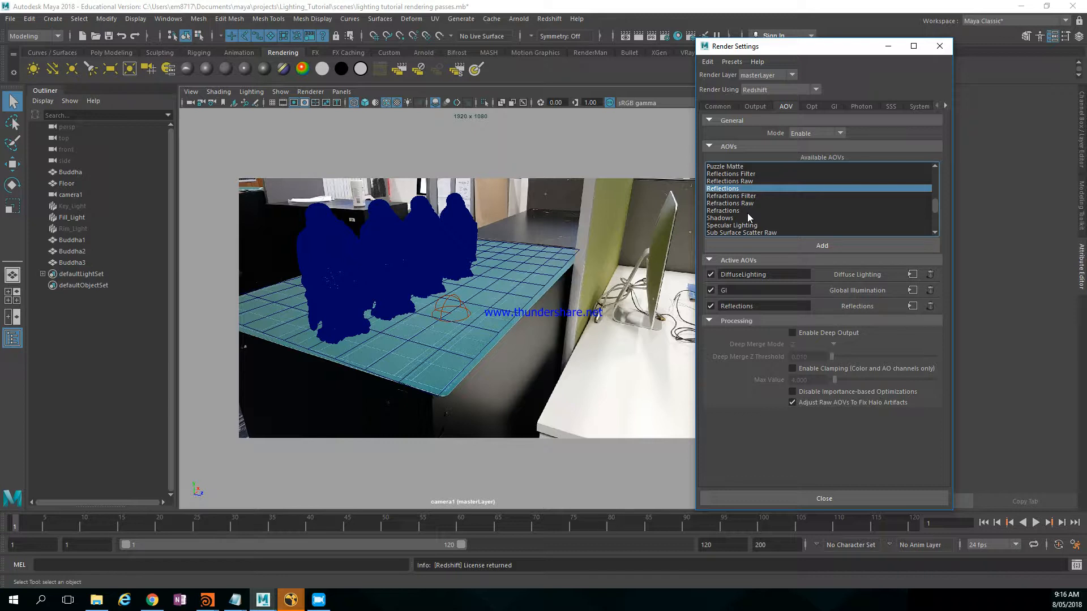
click(739, 211)
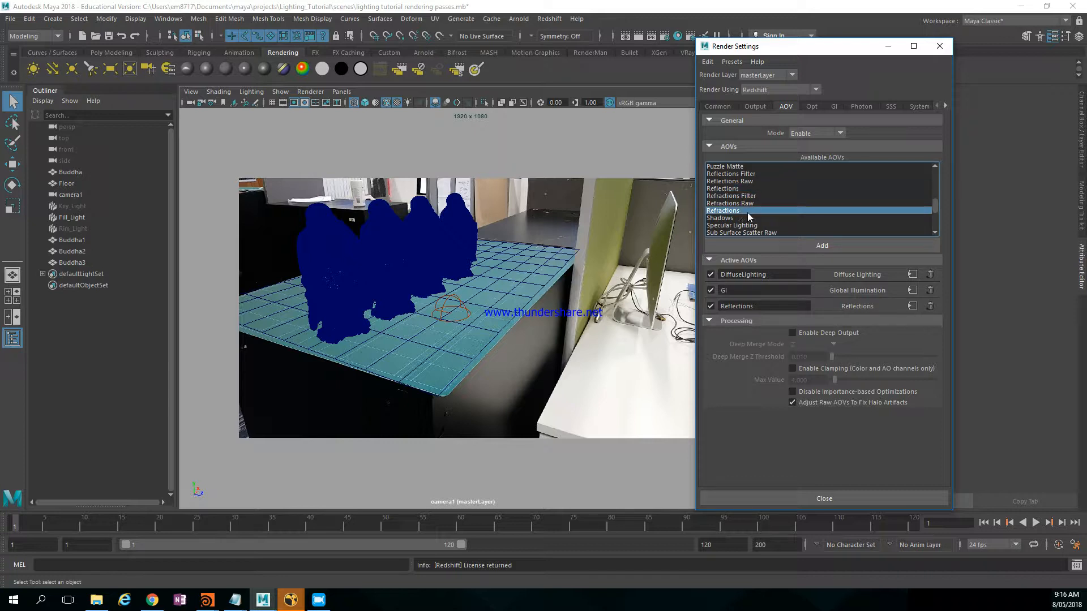
click(787, 243)
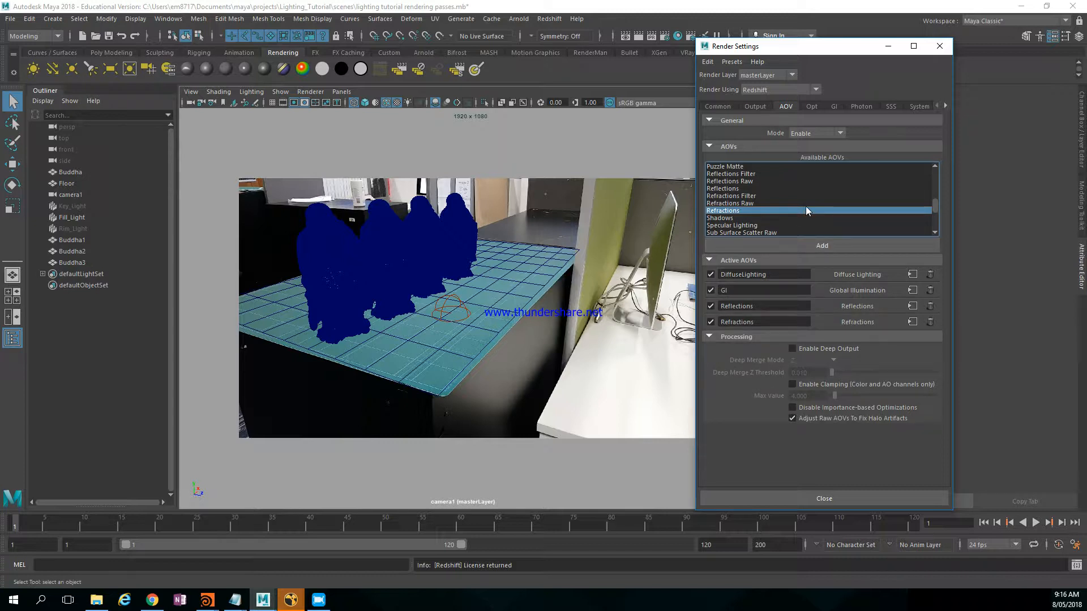
Step: Add the Shadows and Specular Lighting passes to the active AOVs
scroll(806, 206, down, 1)
click(746, 196)
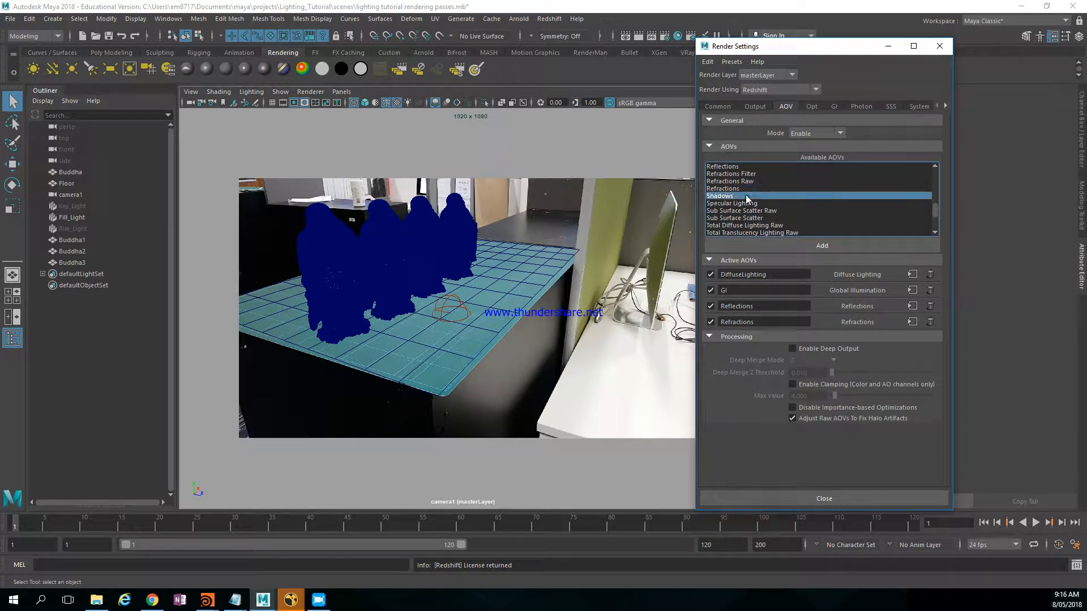
click(804, 245)
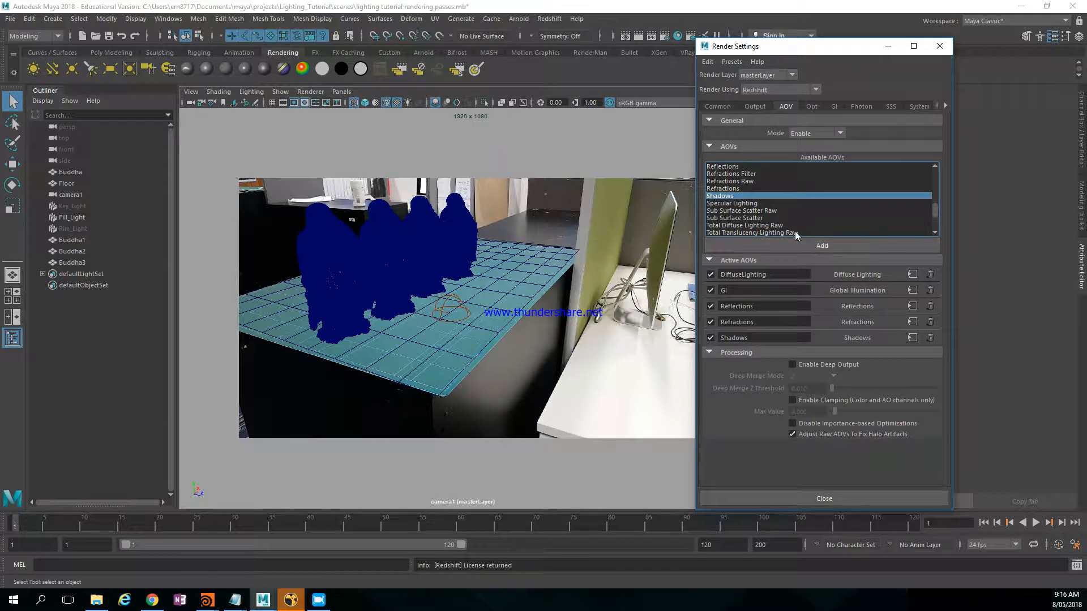
click(762, 203)
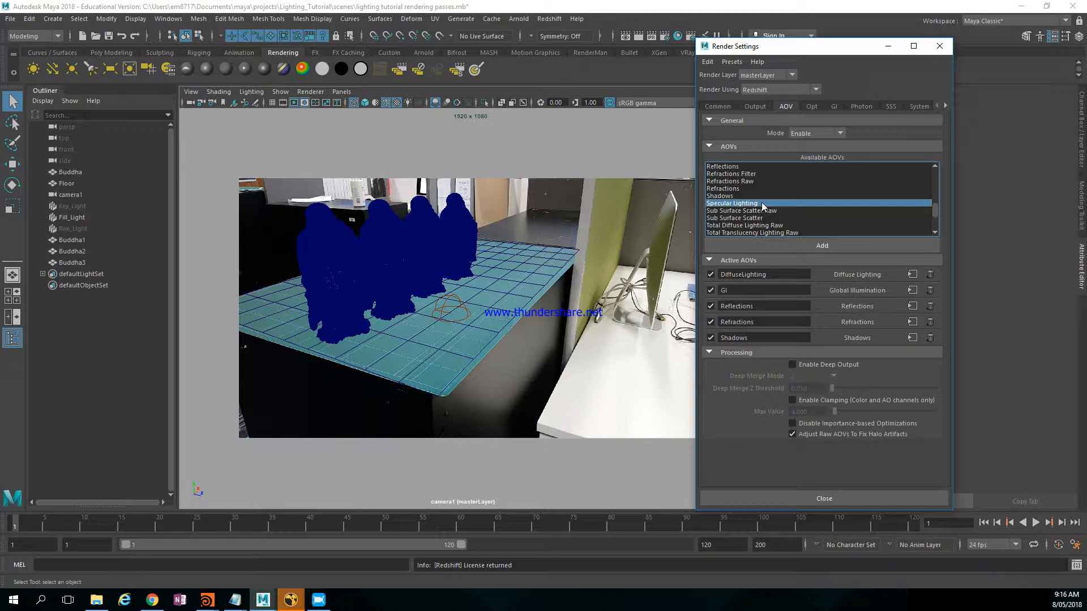
click(790, 244)
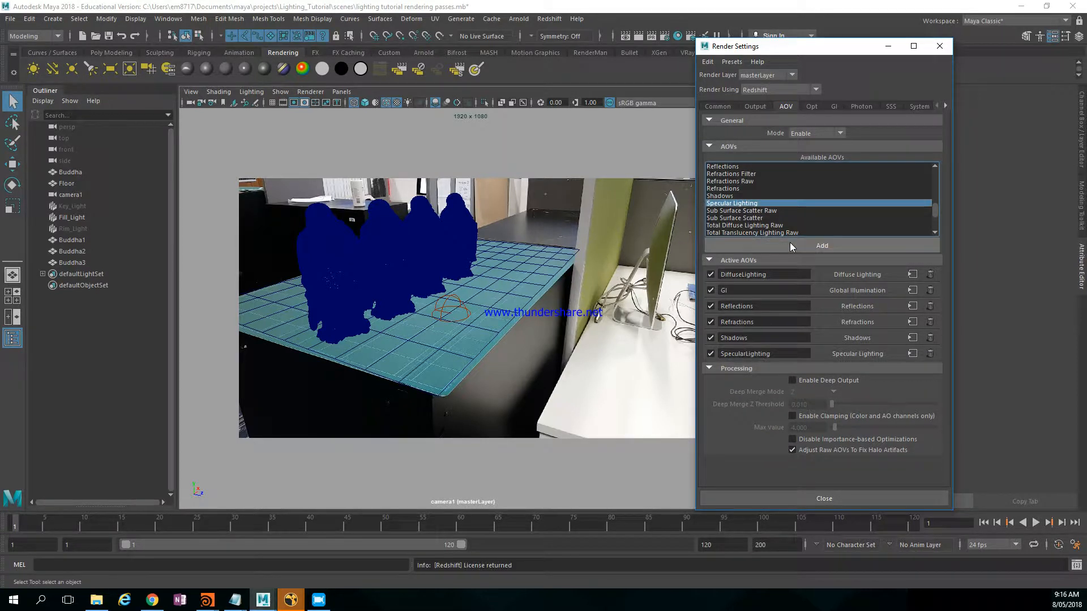
Step: Add the Sub Surface Scatter and Depth passes to the active AOVs
scroll(813, 214, down, 1)
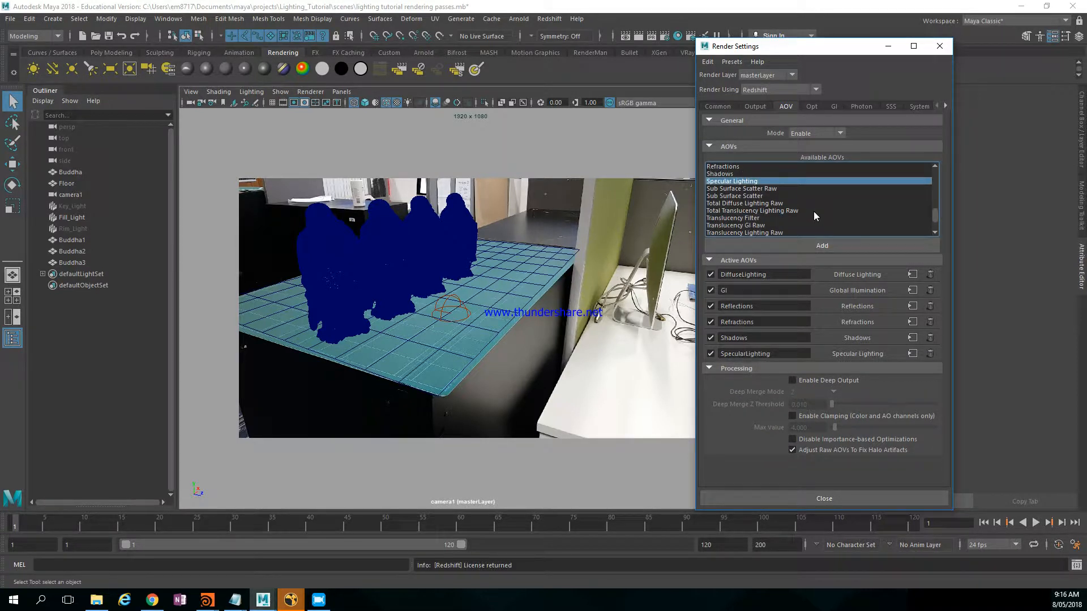
click(743, 196)
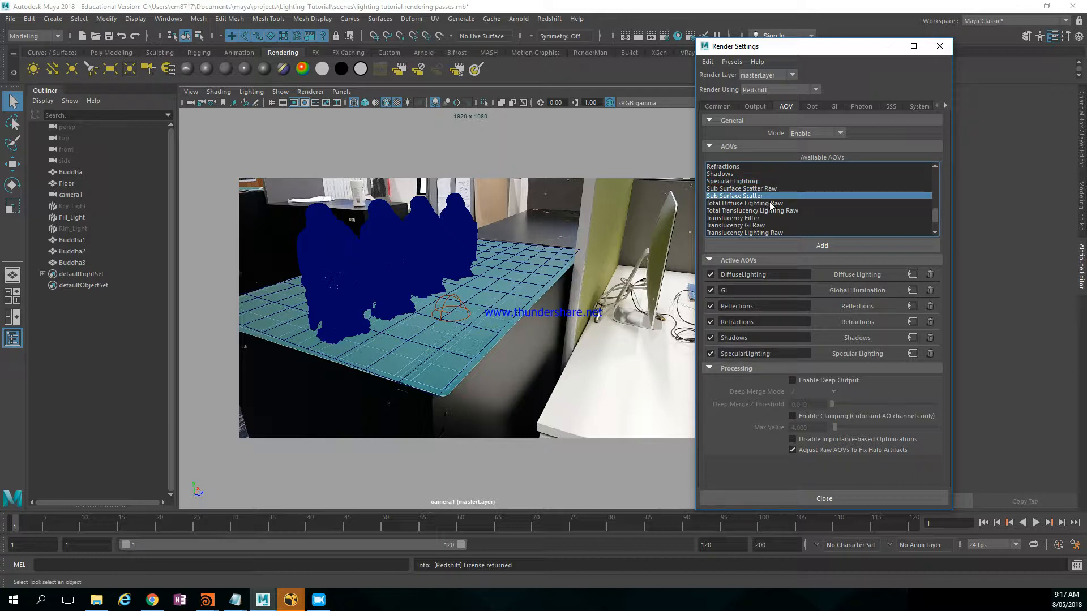
click(773, 246)
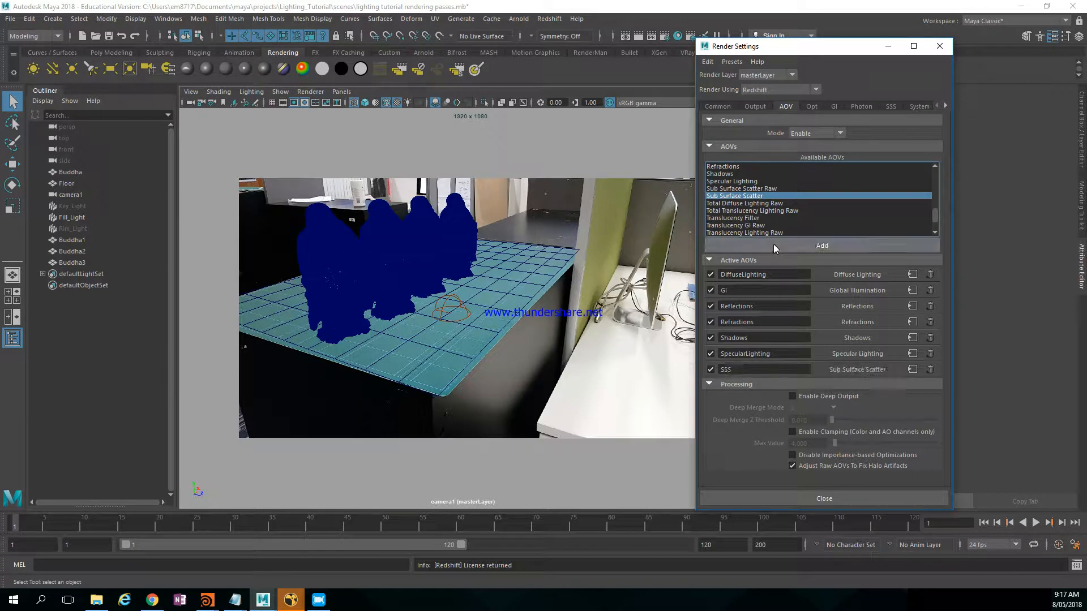
scroll(803, 208, down, 2)
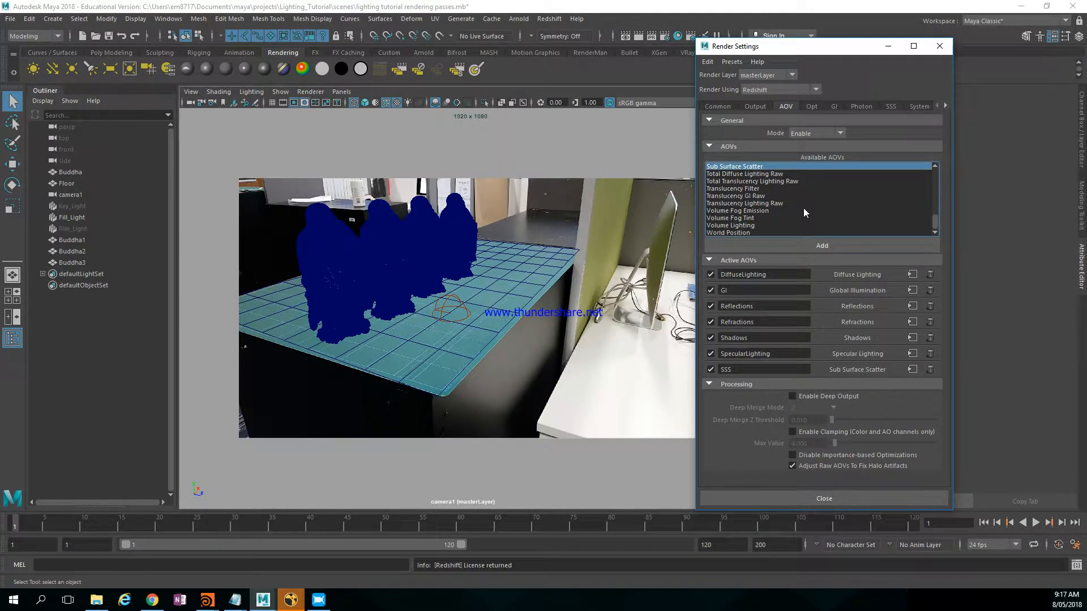
scroll(804, 213, up, 10)
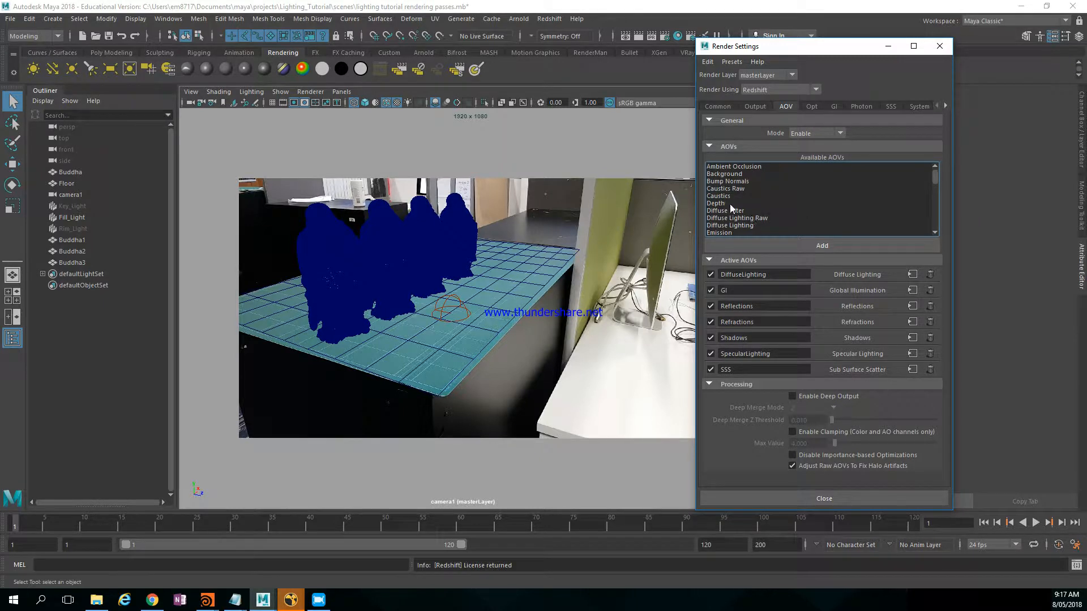
click(729, 204)
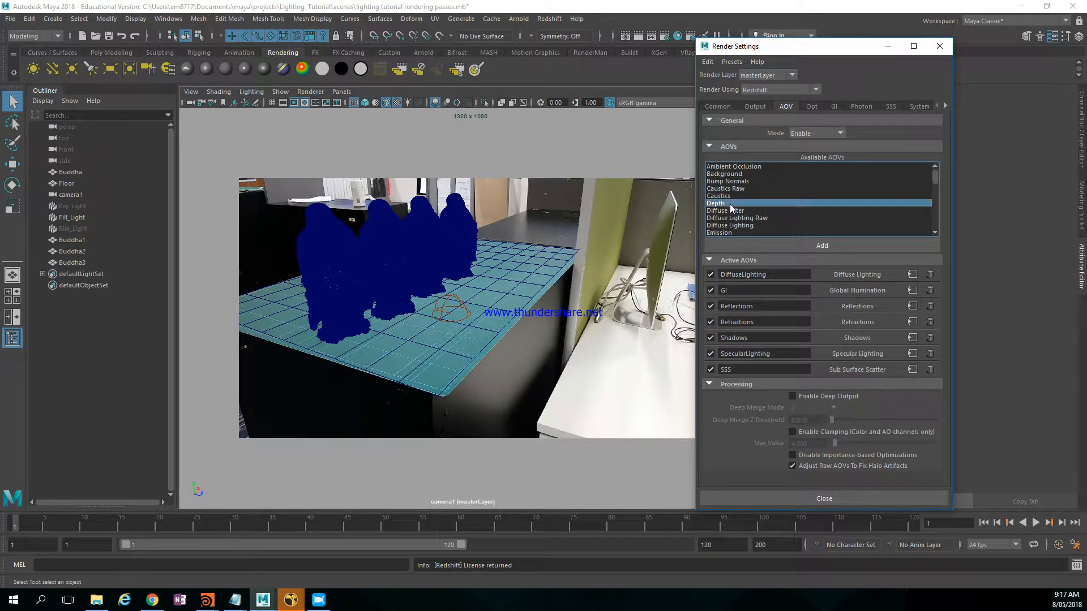
click(780, 245)
Step: Open the Depth AOV's attributes and set its depth mode to Z Normalized
drag(850, 51, 596, 55)
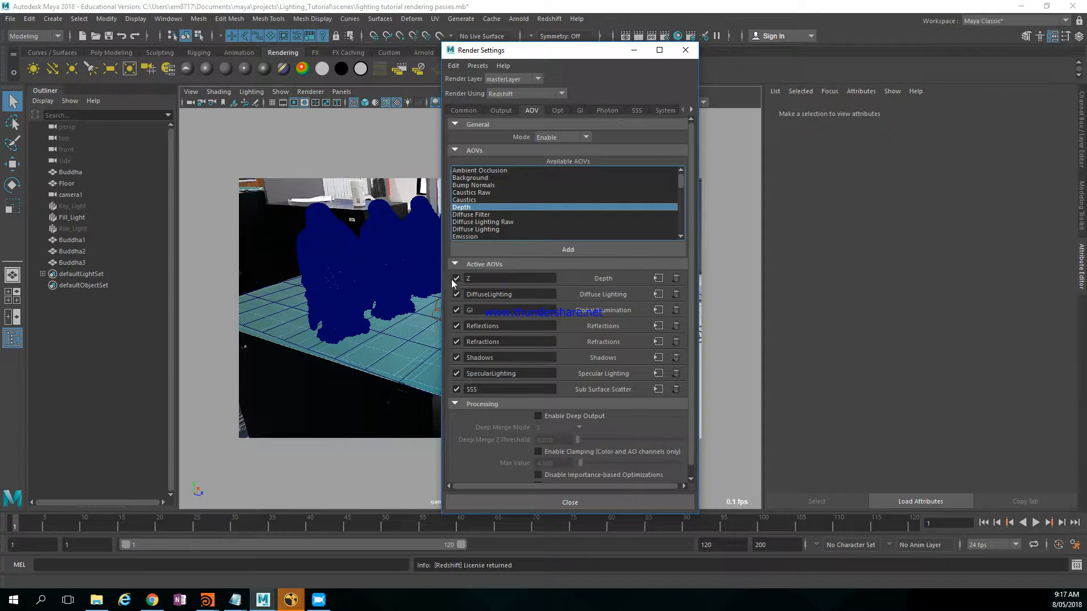
click(657, 279)
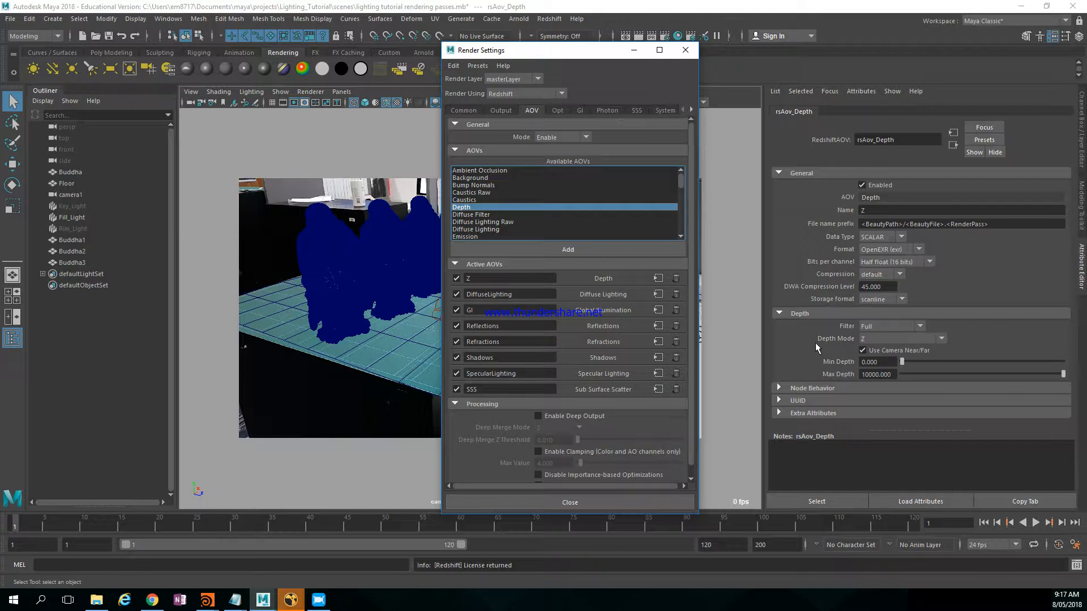
click(918, 340)
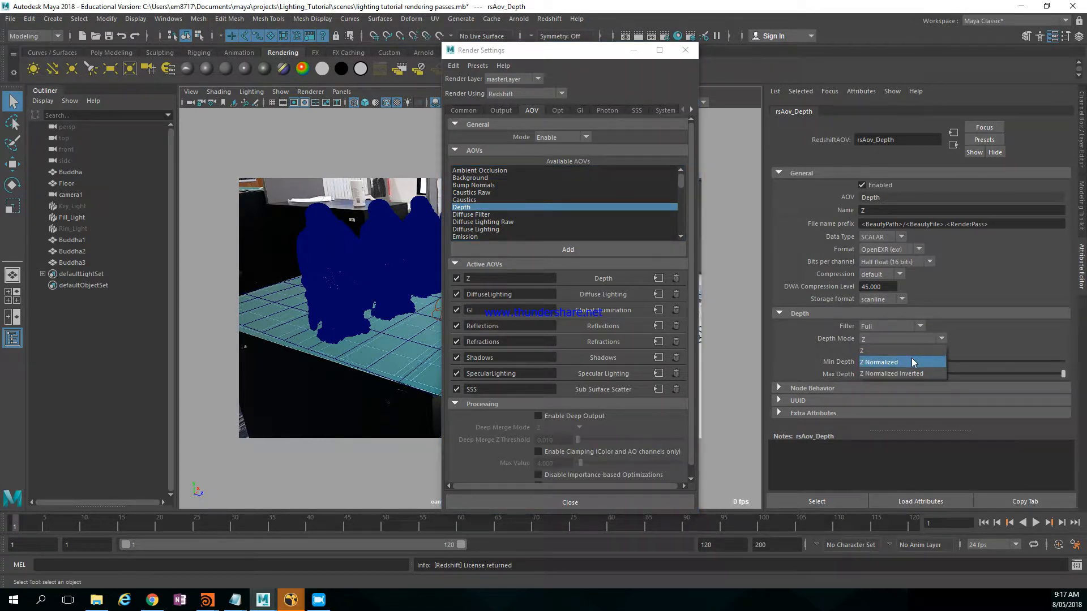
click(911, 362)
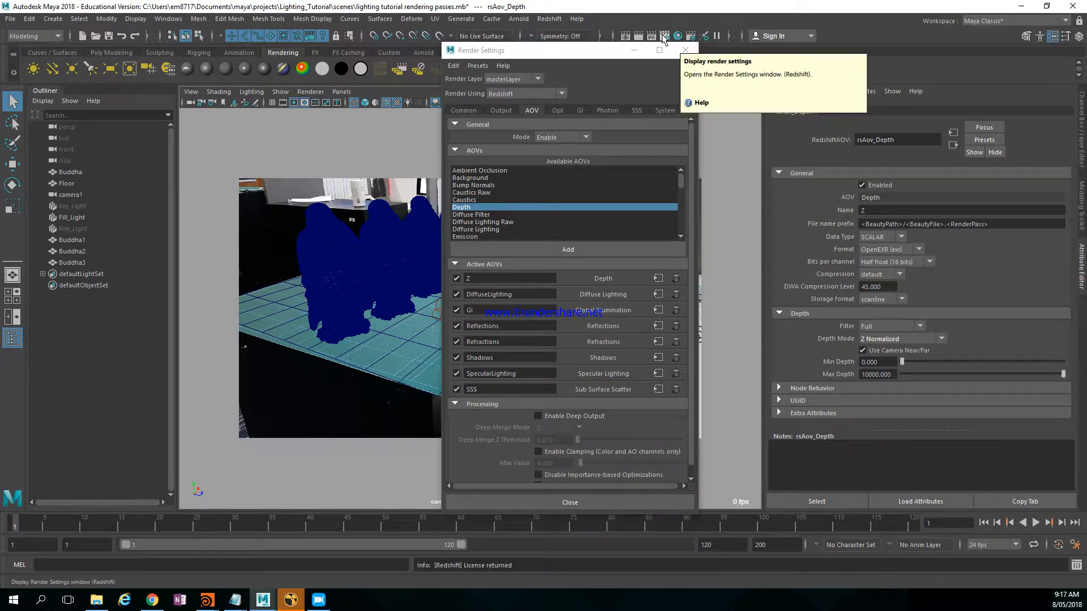
Step: Check camera1's near and far clip plane values, and return to the Depth AOV's attributes
click(187, 102)
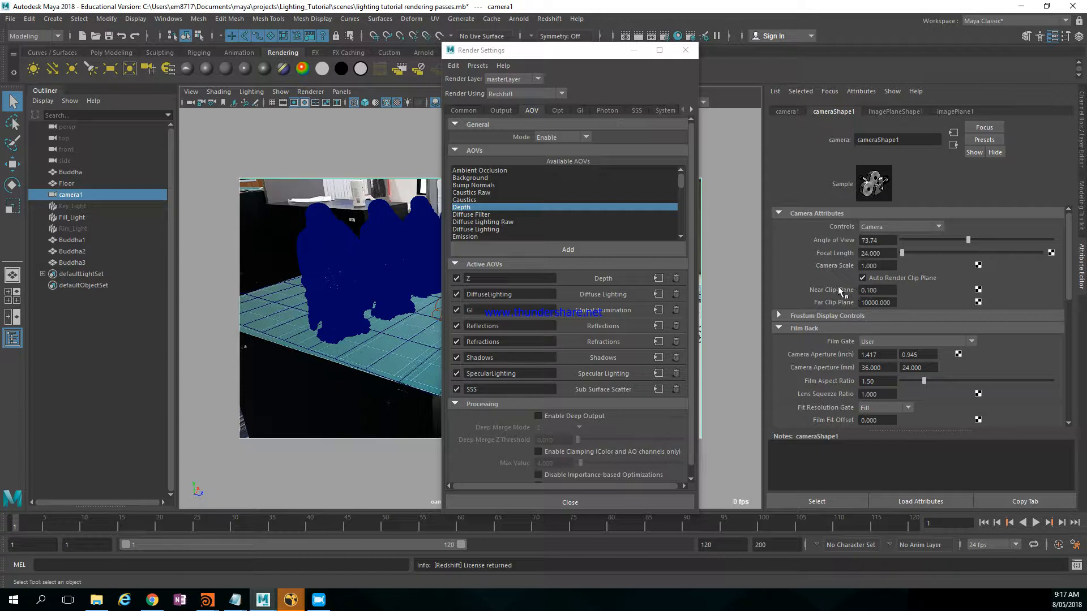
click(875, 290)
click(879, 302)
click(666, 38)
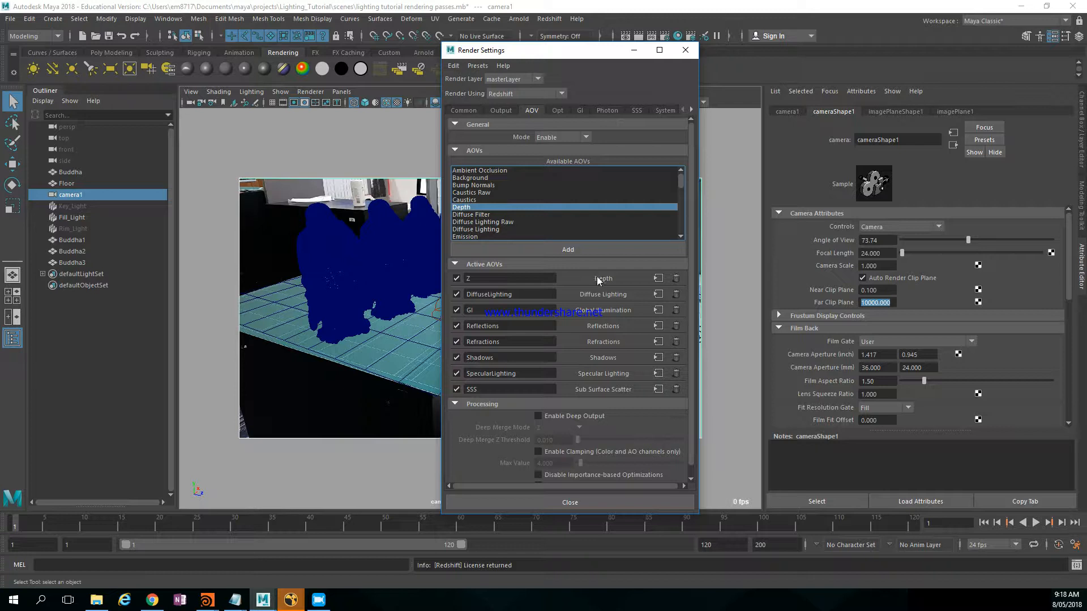
click(657, 278)
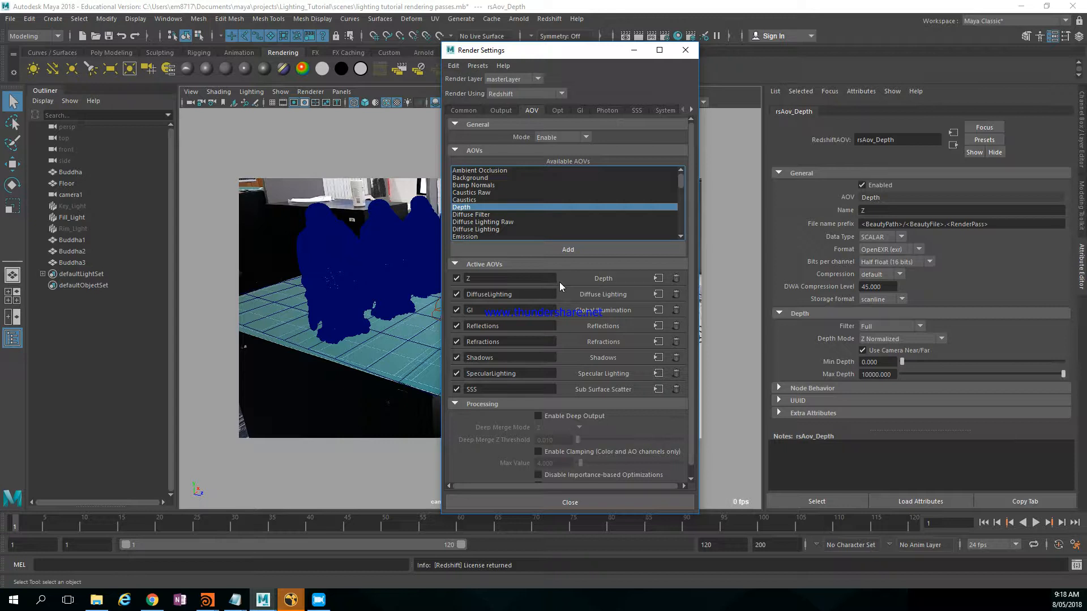
Step: Review the common render settings for file output, frame range, renderable camera and resolution
click(462, 111)
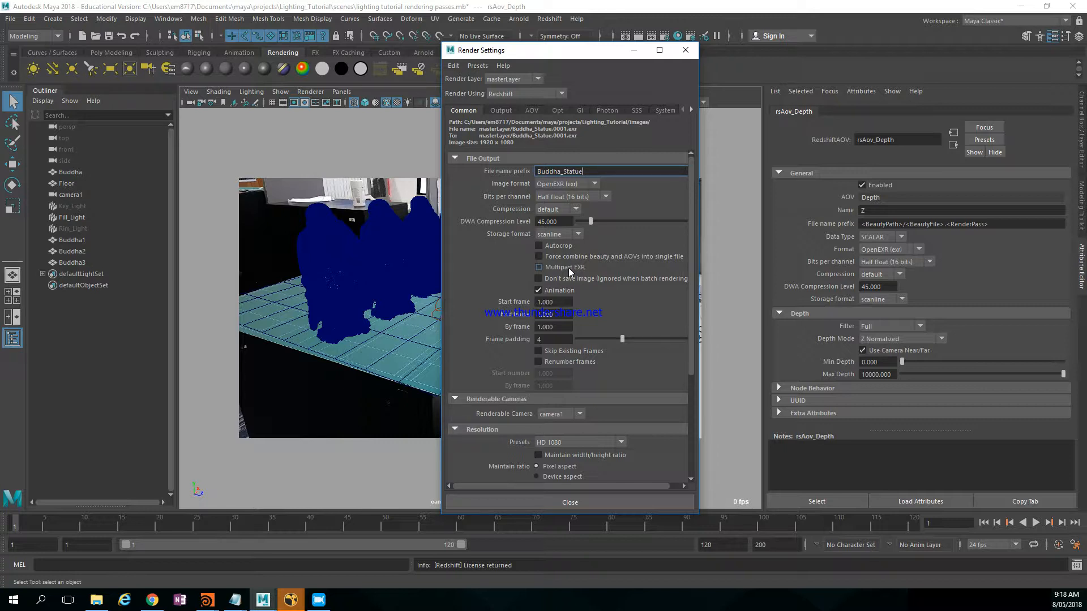
scroll(658, 278, down, 3)
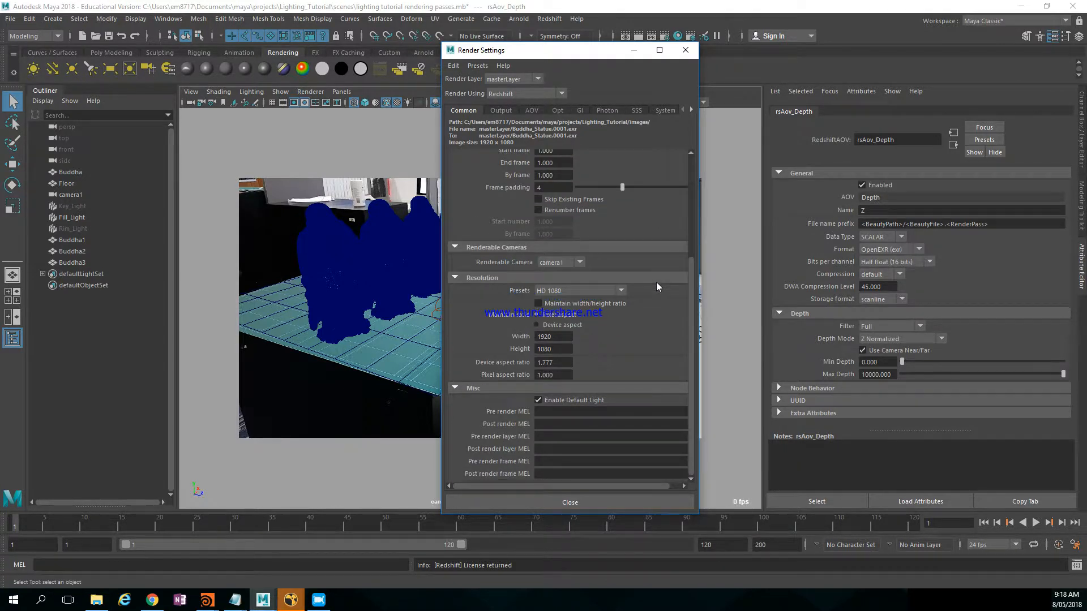
scroll(657, 282, up, 3)
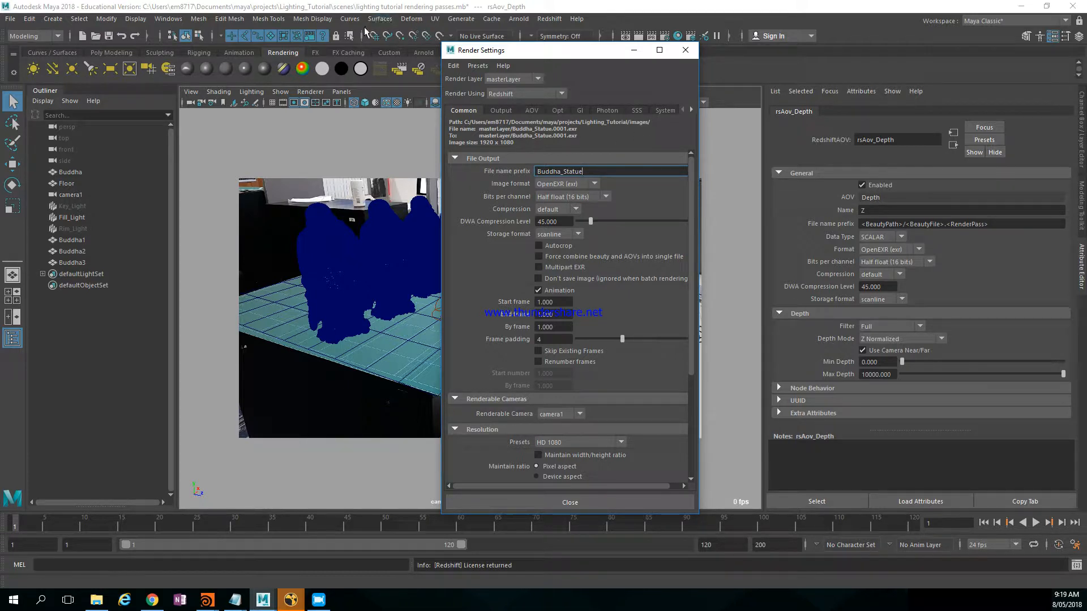
Step: Switch to the Rendering menu set and start a batch render of the scene
click(56, 36)
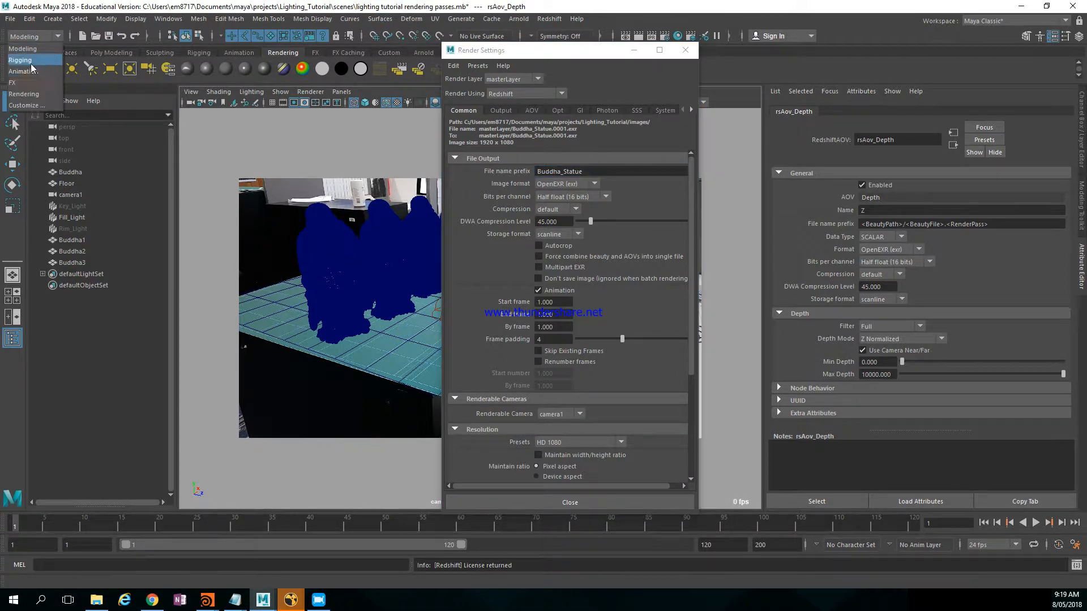
click(23, 94)
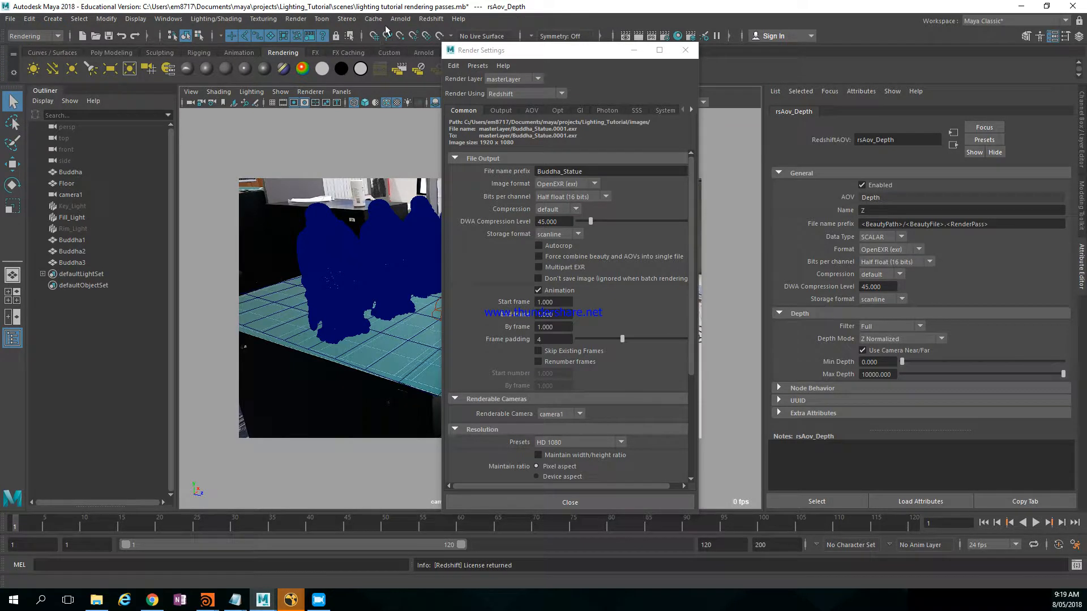
click(299, 21)
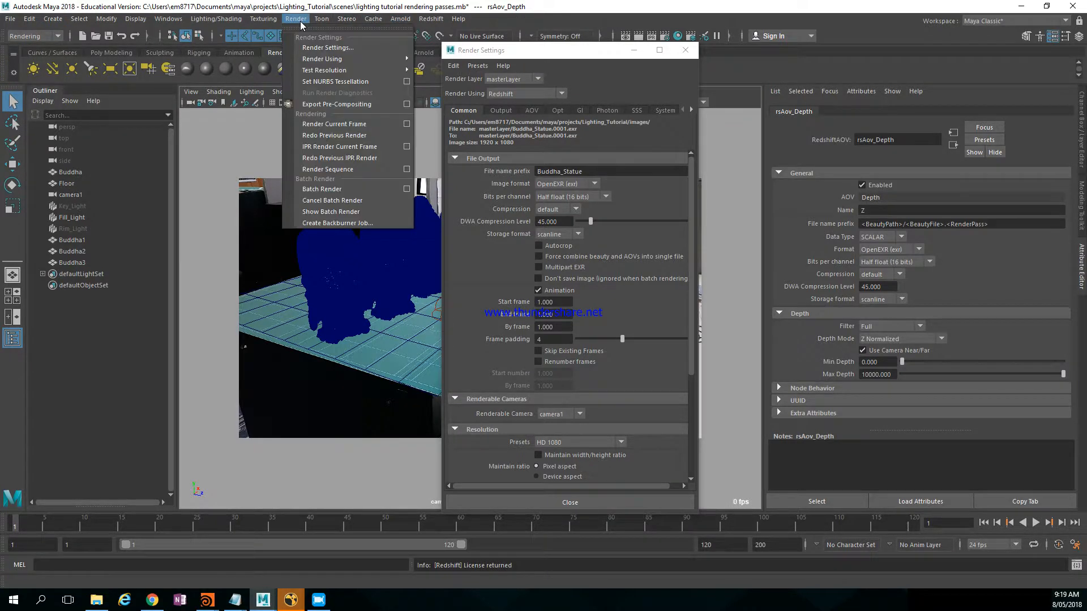
click(322, 189)
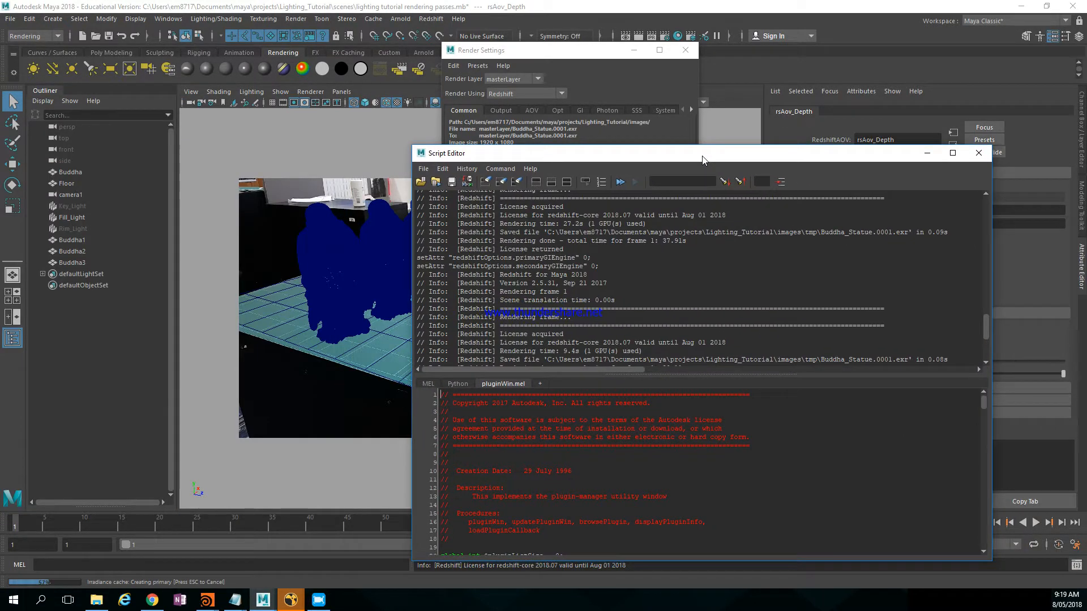
Step: Enlarge the Script Editor and its history area to follow the batch render's log, and minimize the window
double_click(702, 160)
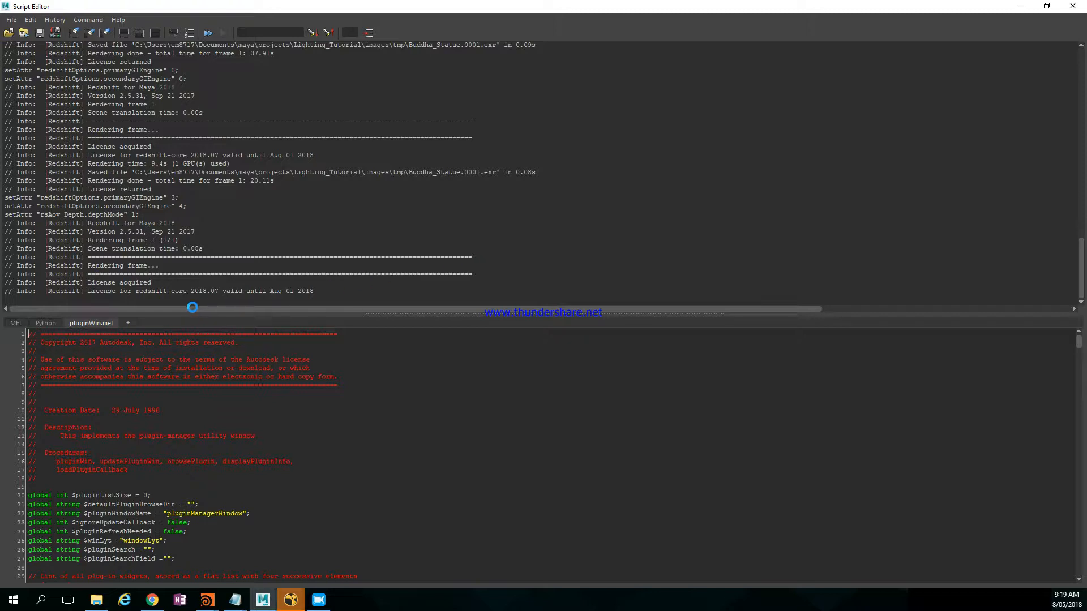
drag(192, 315, 191, 400)
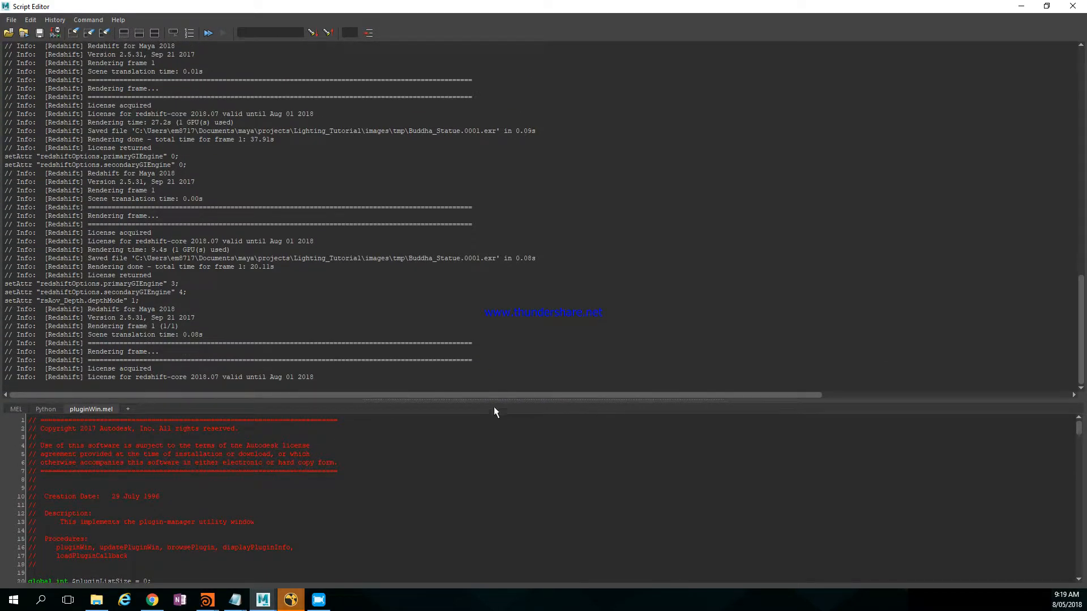
drag(161, 6, 352, 63)
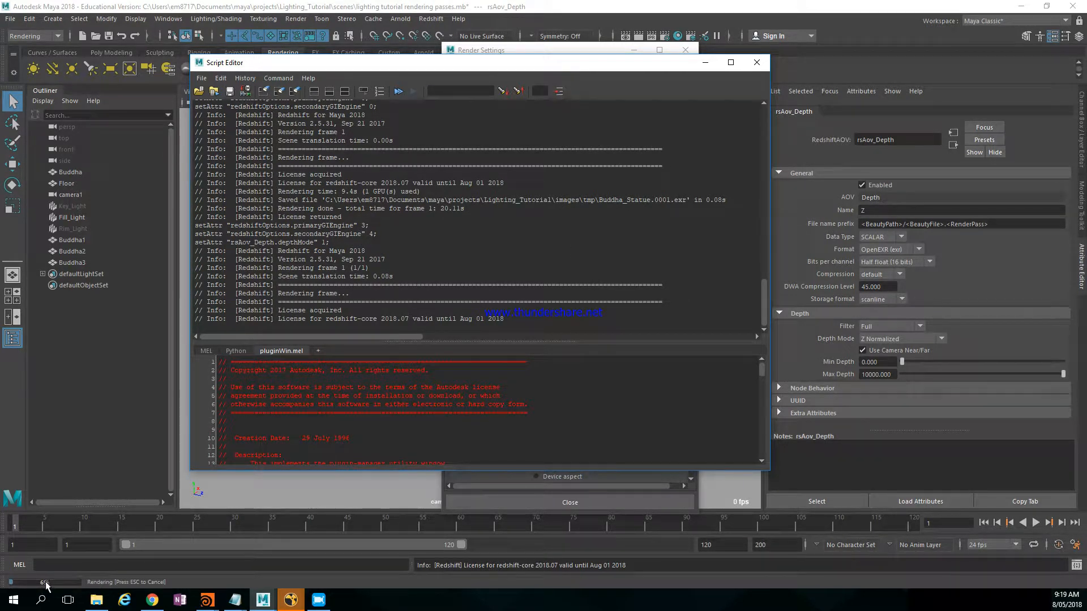
click(706, 62)
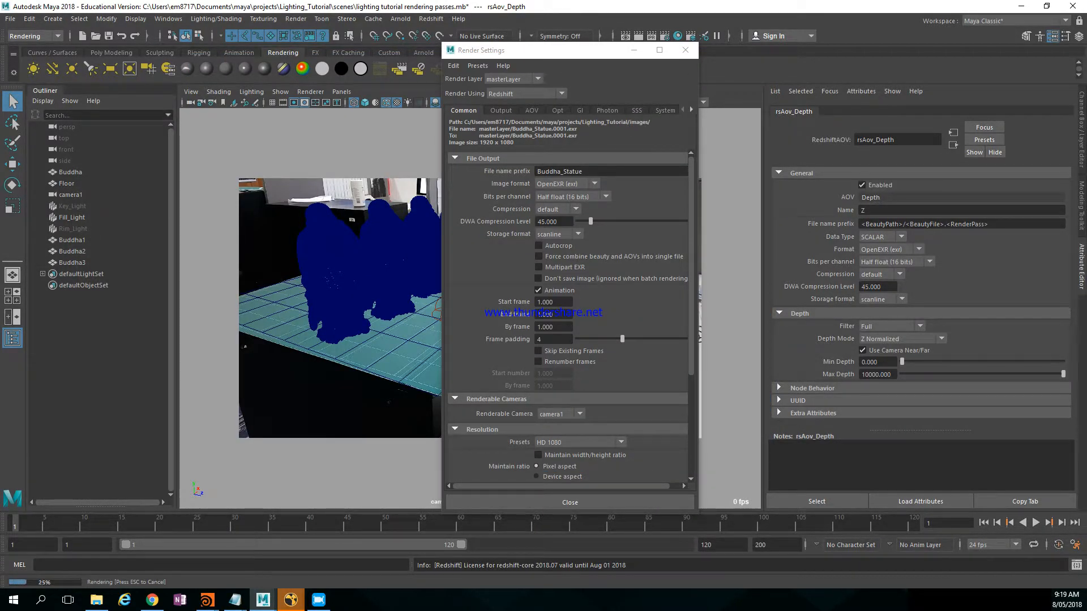
Step: Switch to File Explorer, open Documents\maya\projects\Lighting_Tutorial\images, and reposition and widen the window to view the rendered EXR passes
click(96, 600)
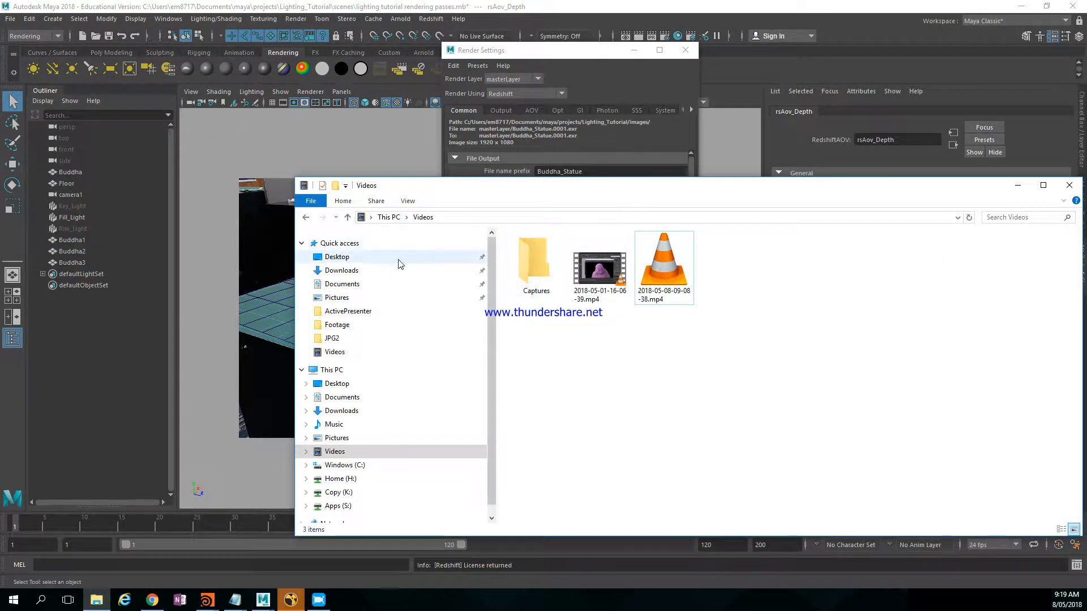
click(351, 284)
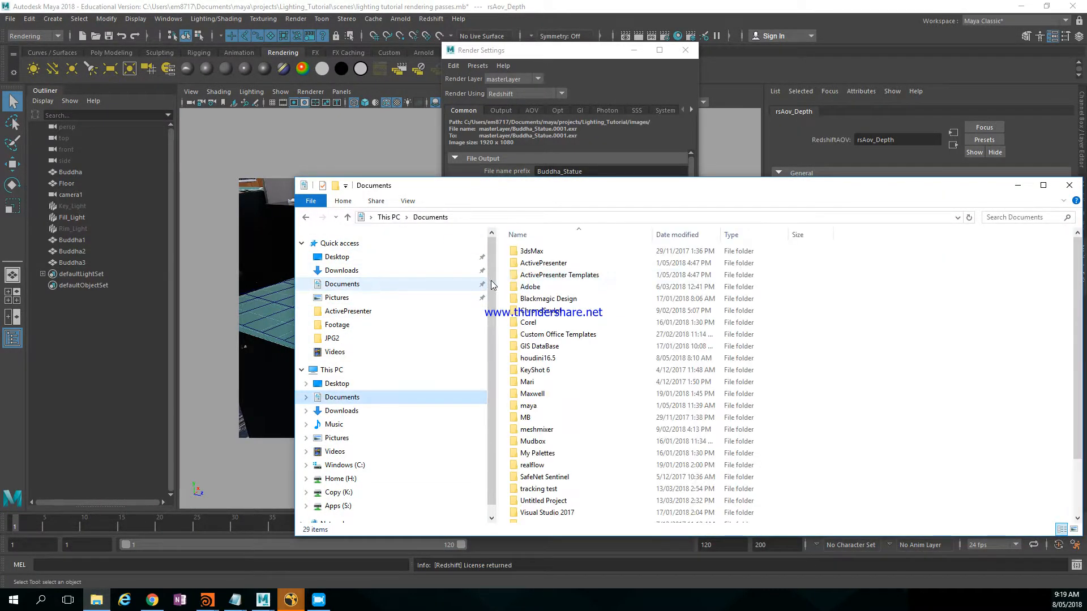
double_click(538, 405)
double_click(558, 288)
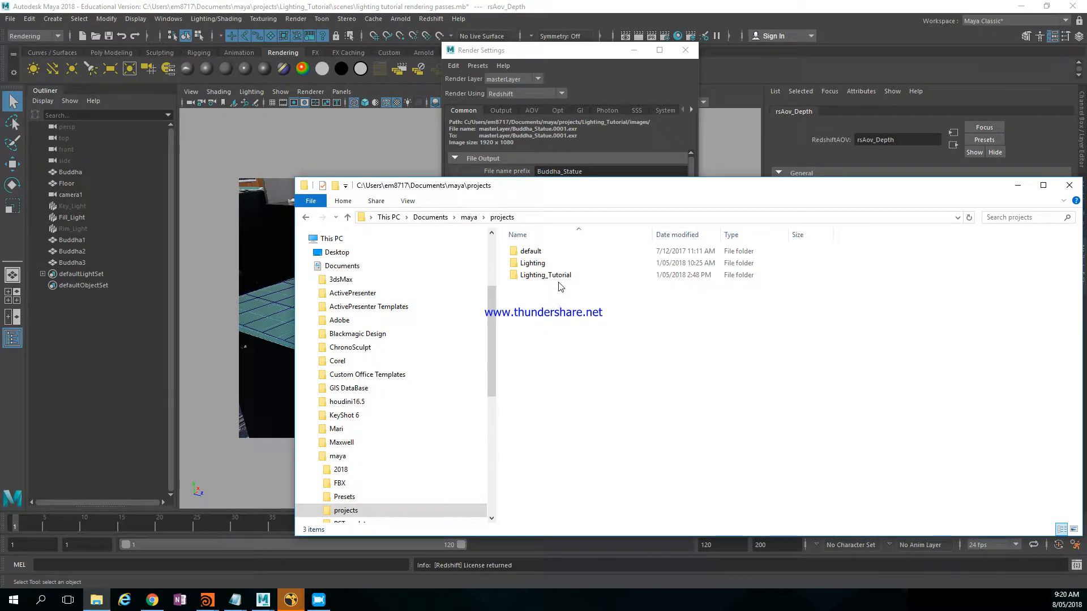
double_click(558, 276)
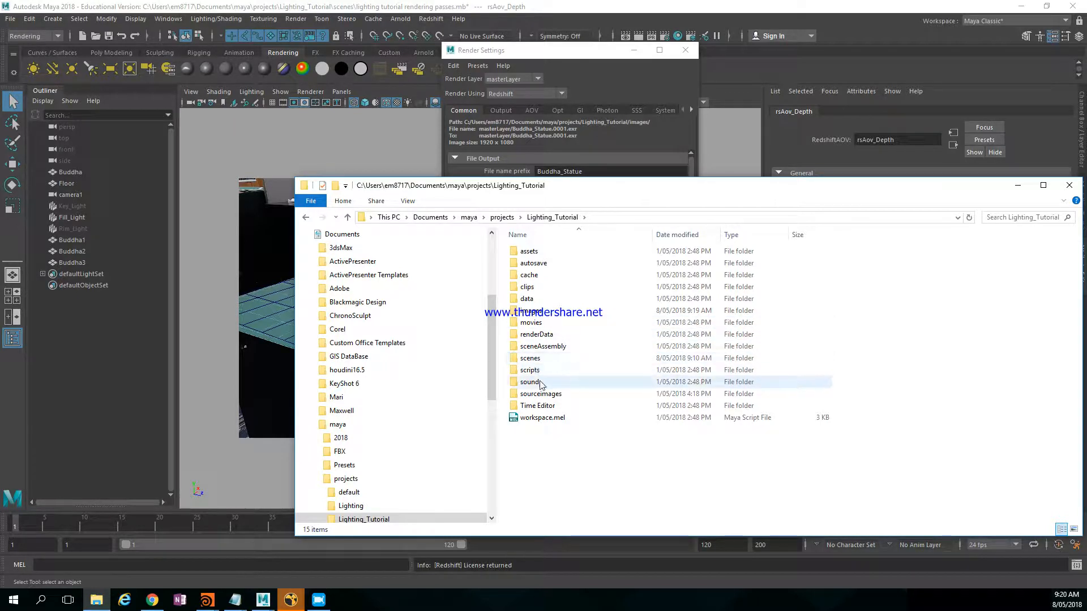
double_click(547, 312)
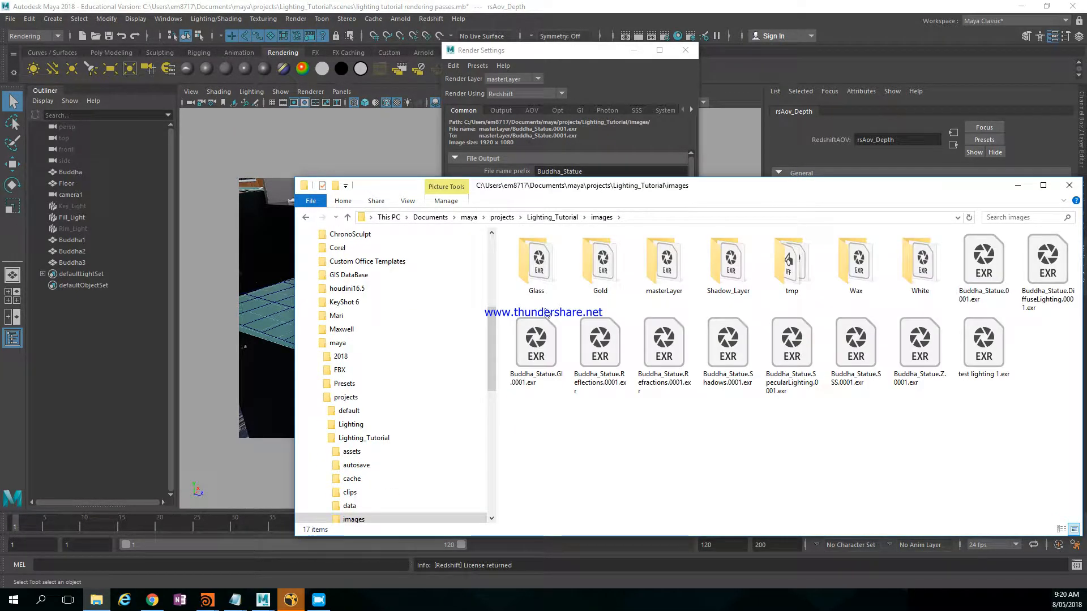
drag(823, 193, 626, 160)
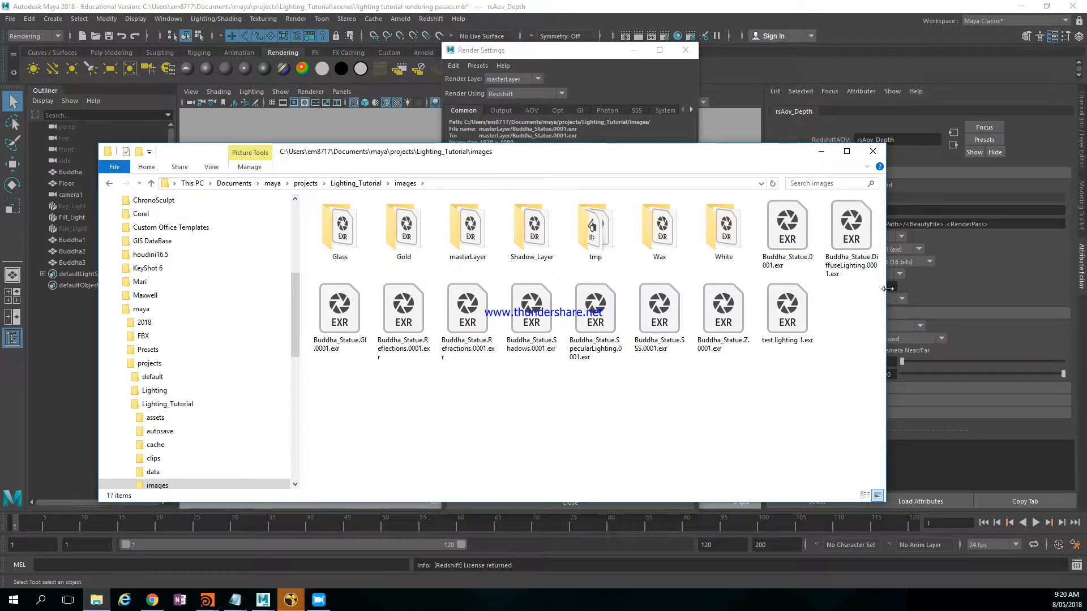
drag(888, 289, 994, 289)
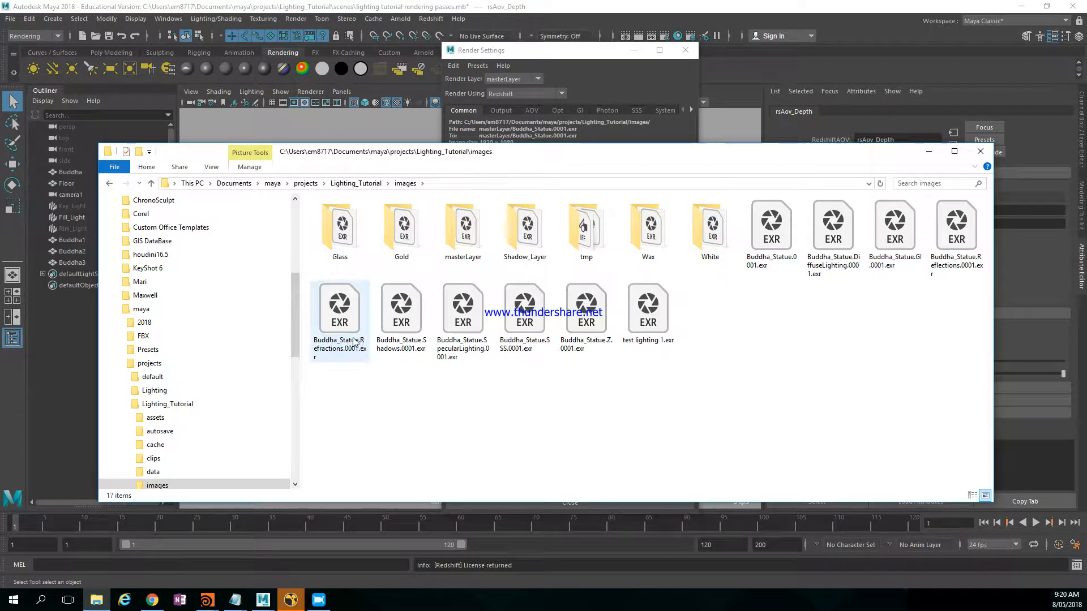
Step: List the images folder in detail view and load the nine Buddha_Statue EXR files into Nuke's node graph
click(971, 496)
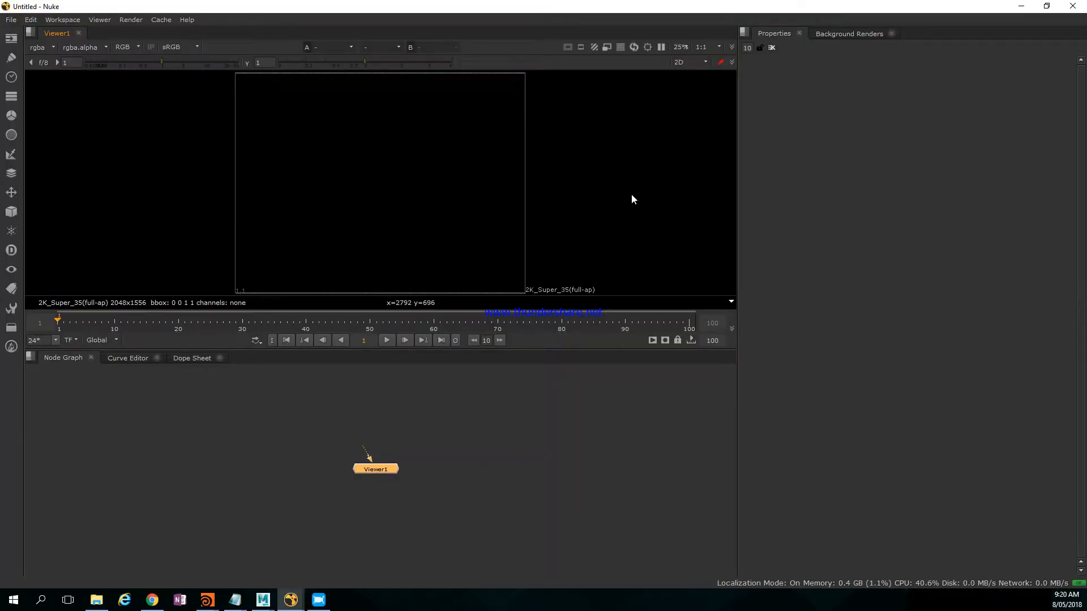
key(alt+Tab)
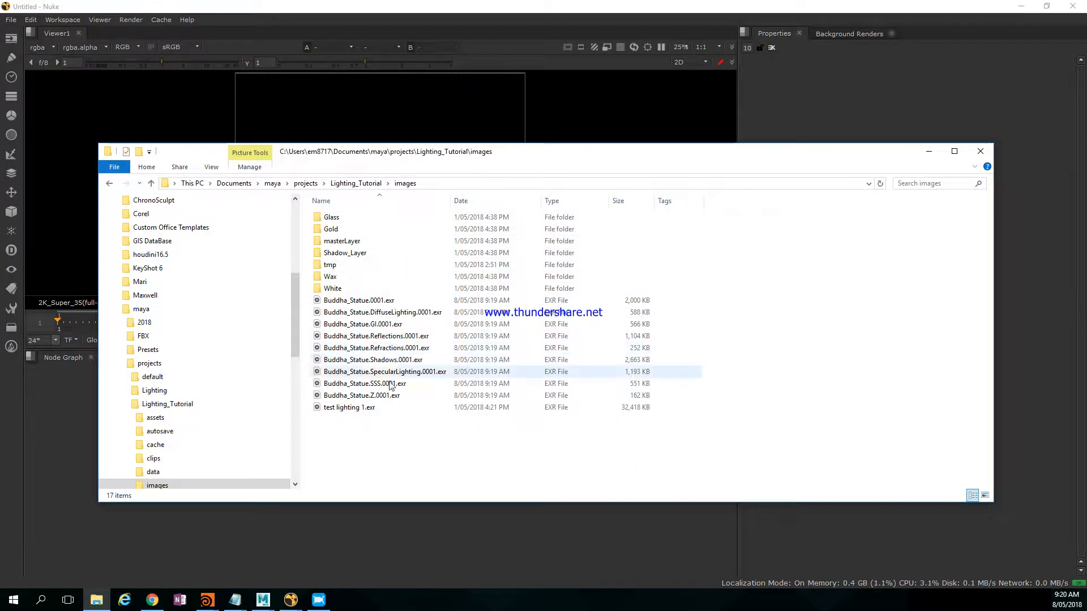
click(368, 395)
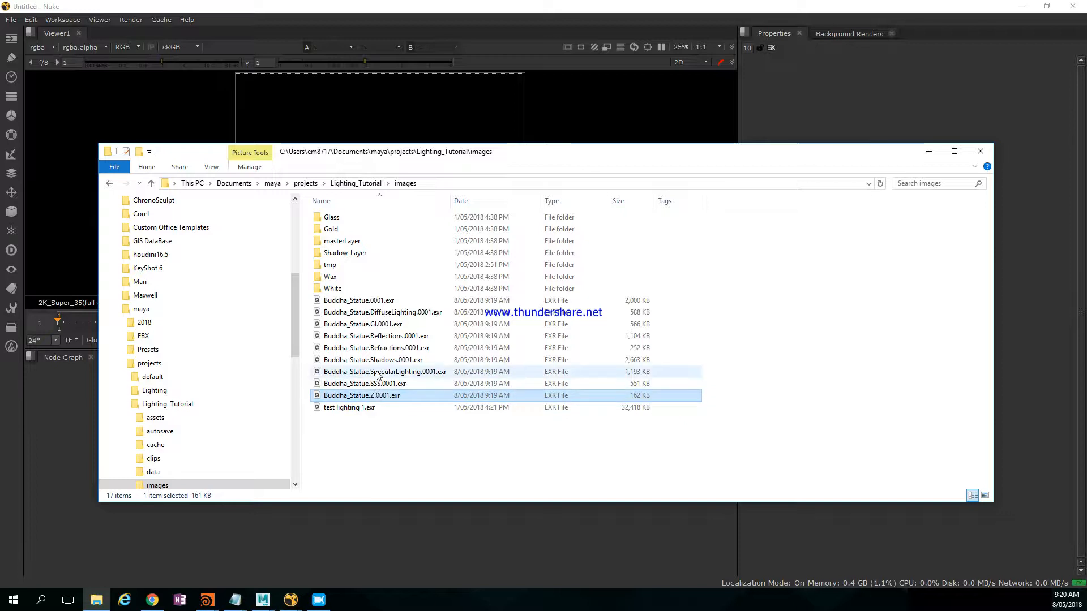
shift+click(368, 301)
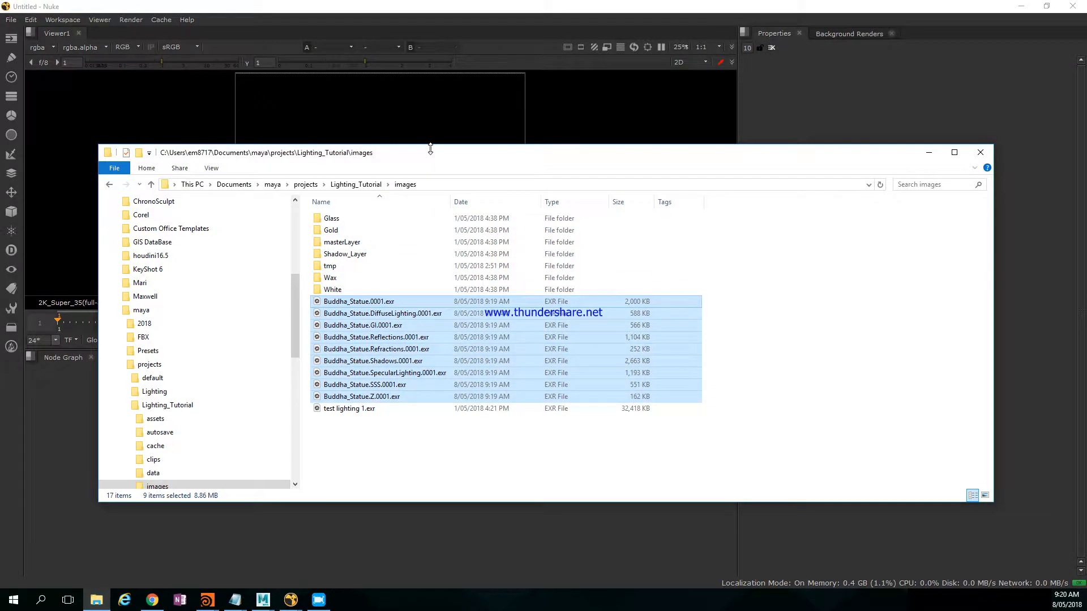
drag(431, 149, 842, 157)
drag(776, 334, 189, 428)
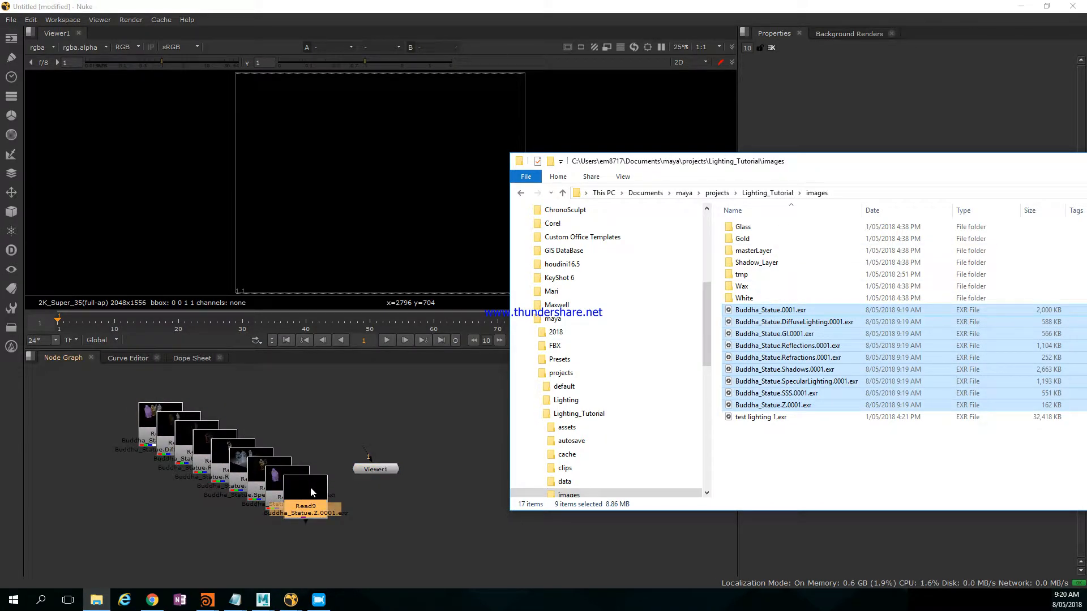
drag(148, 422, 270, 396)
key(Tab)
text(shul)
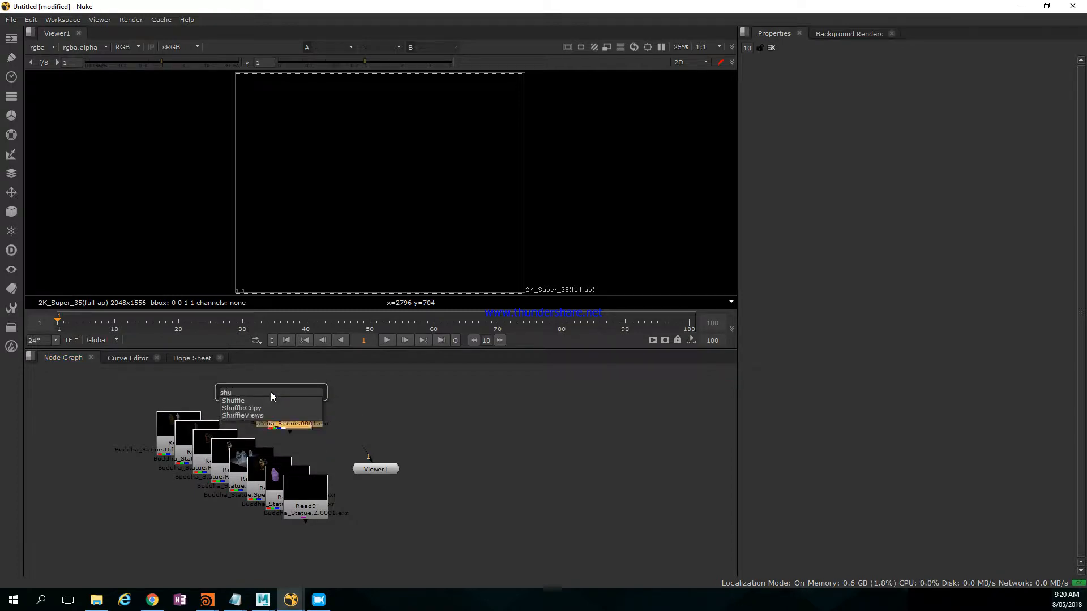
key(Return)
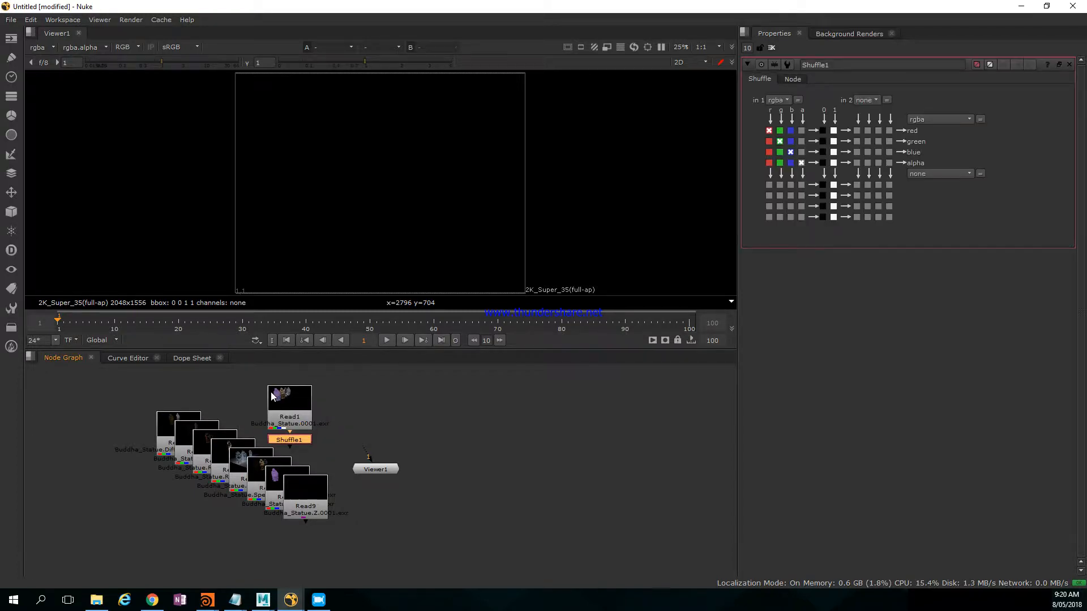
click(781, 95)
click(783, 99)
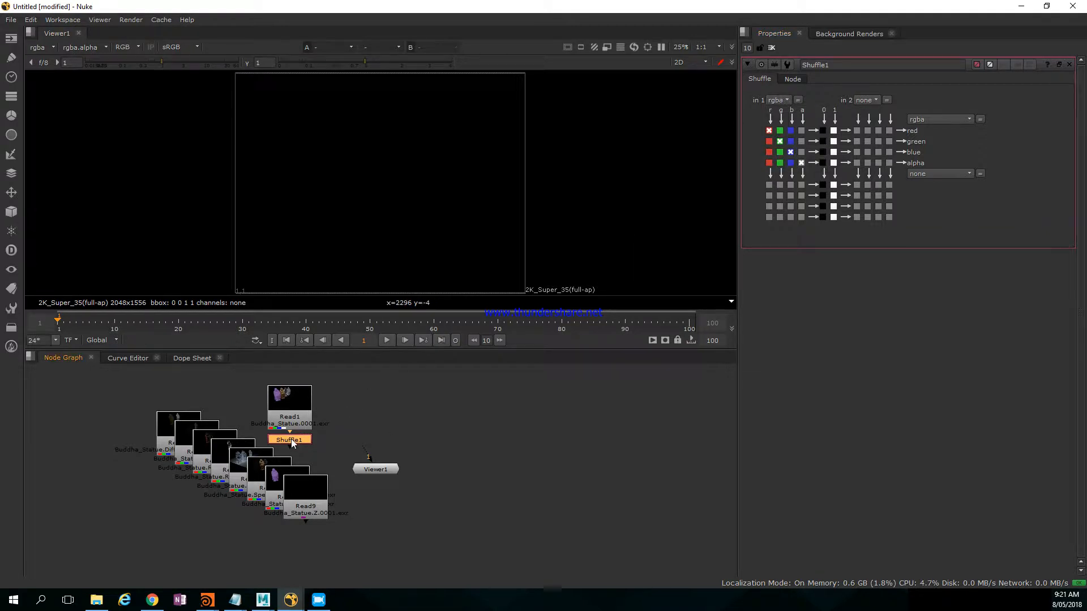
key(Delete)
Step: Display the full Buddha_Statue.0001.exr render in the viewer, and place its Read node and the Viewer node clear of the other passes
drag(286, 409, 538, 404)
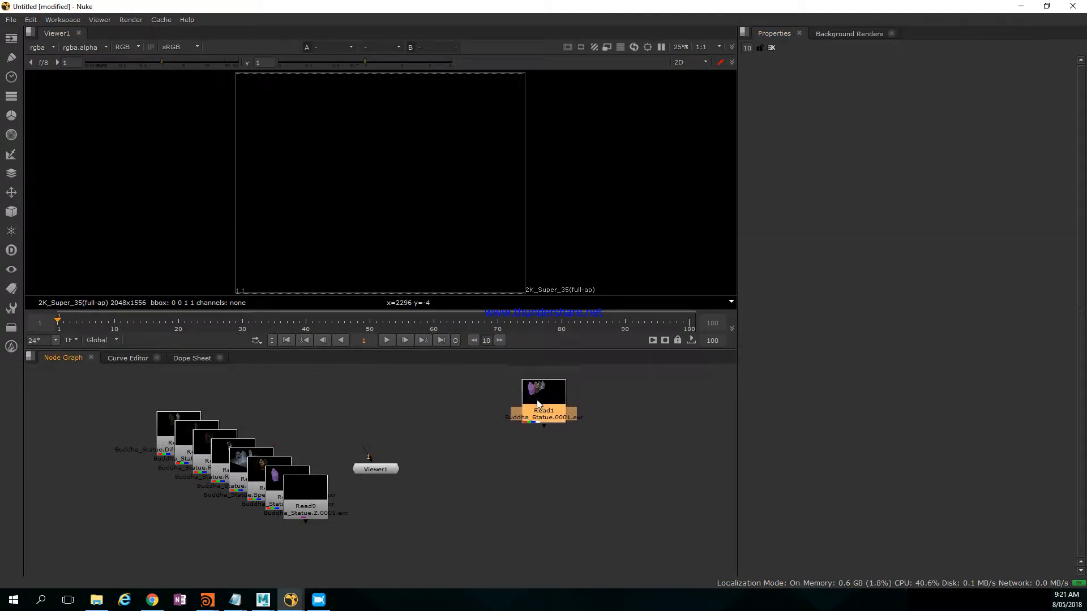
click(368, 453)
drag(368, 453, 546, 406)
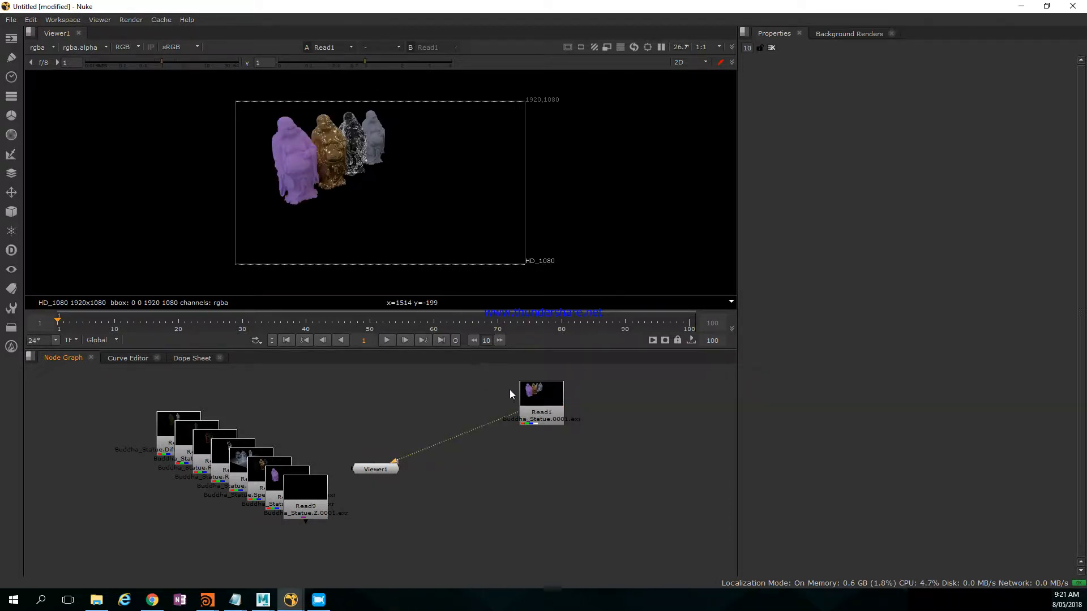
drag(534, 400, 63, 438)
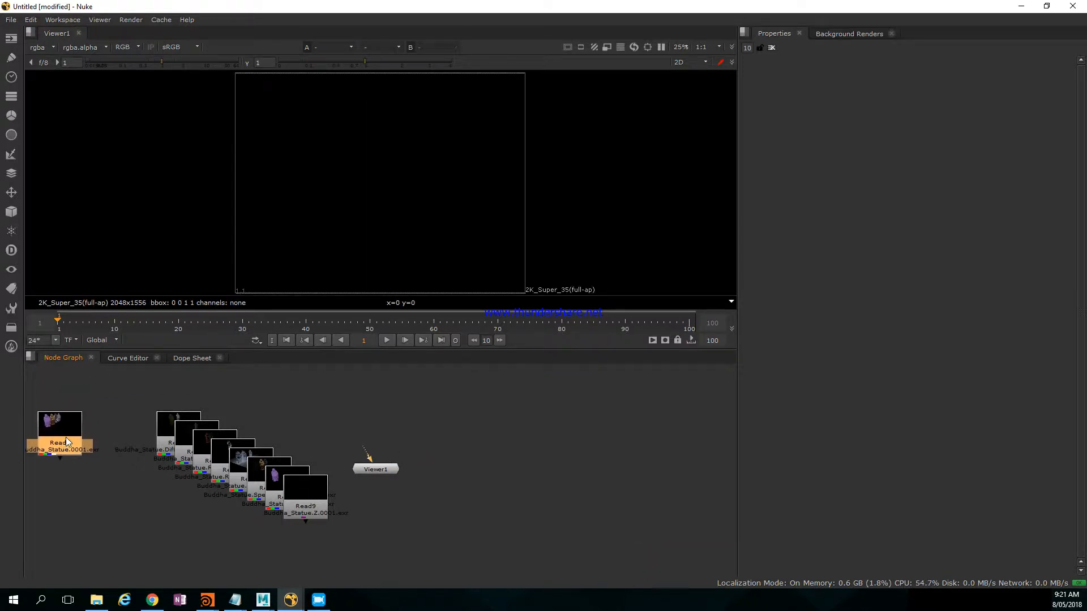
click(376, 470)
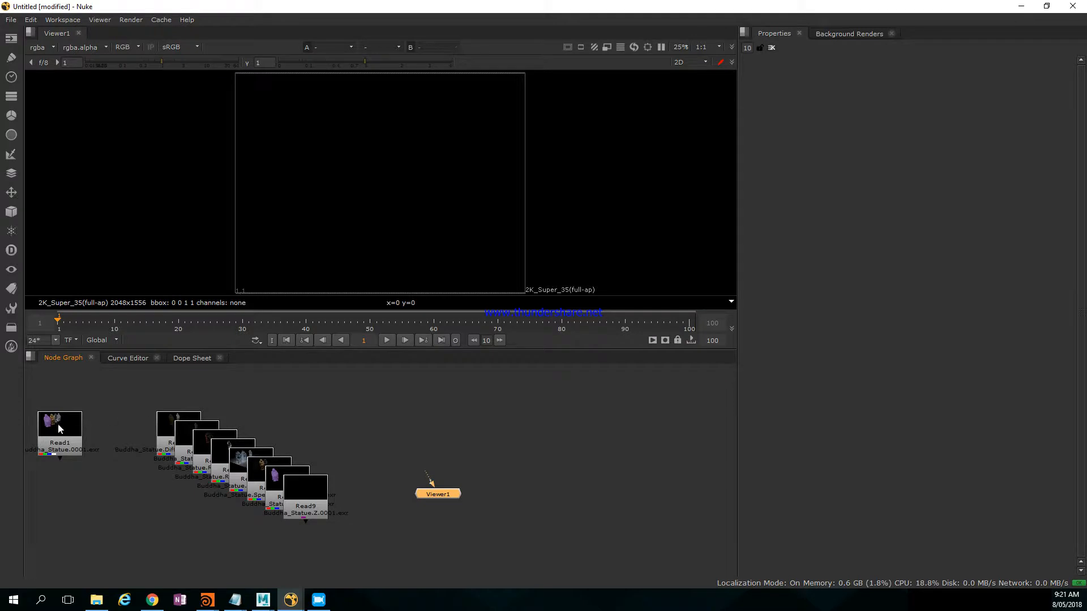
drag(59, 425, 325, 397)
key(Tab)
text(shuf)
key(Return)
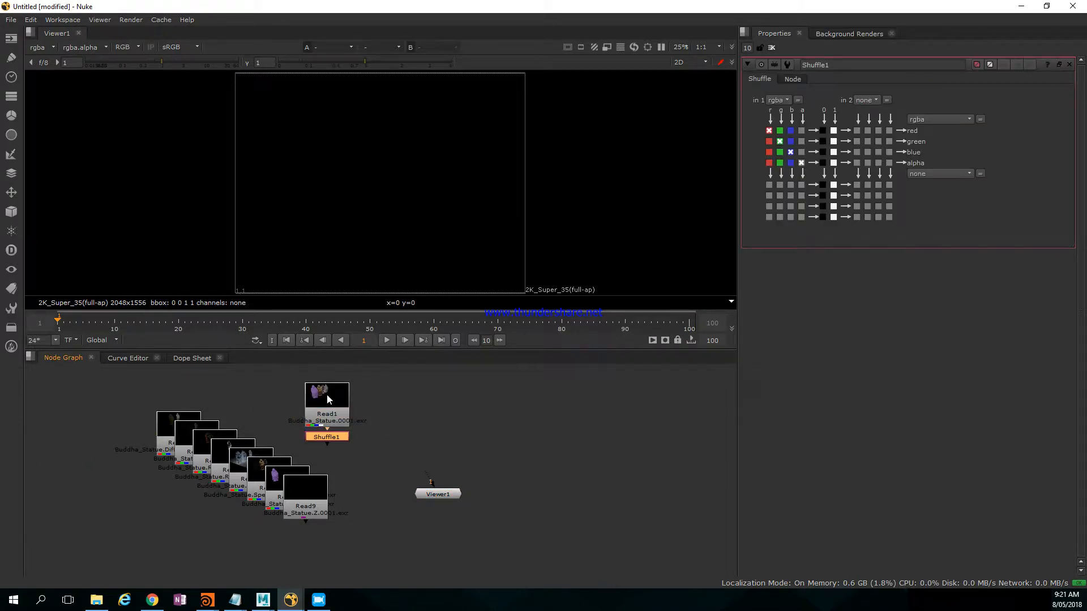
click(777, 99)
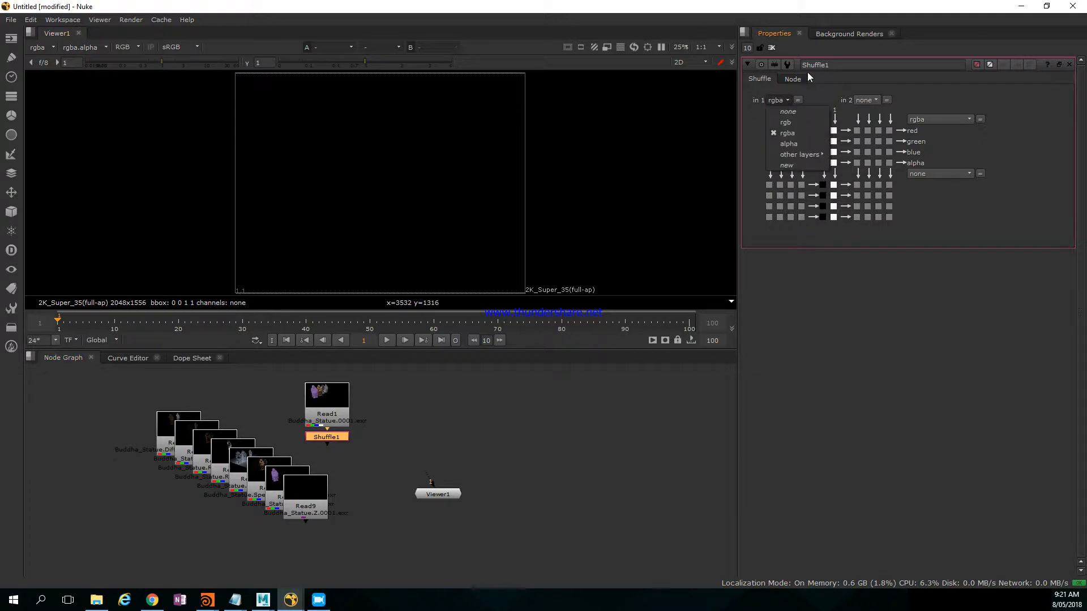
click(332, 433)
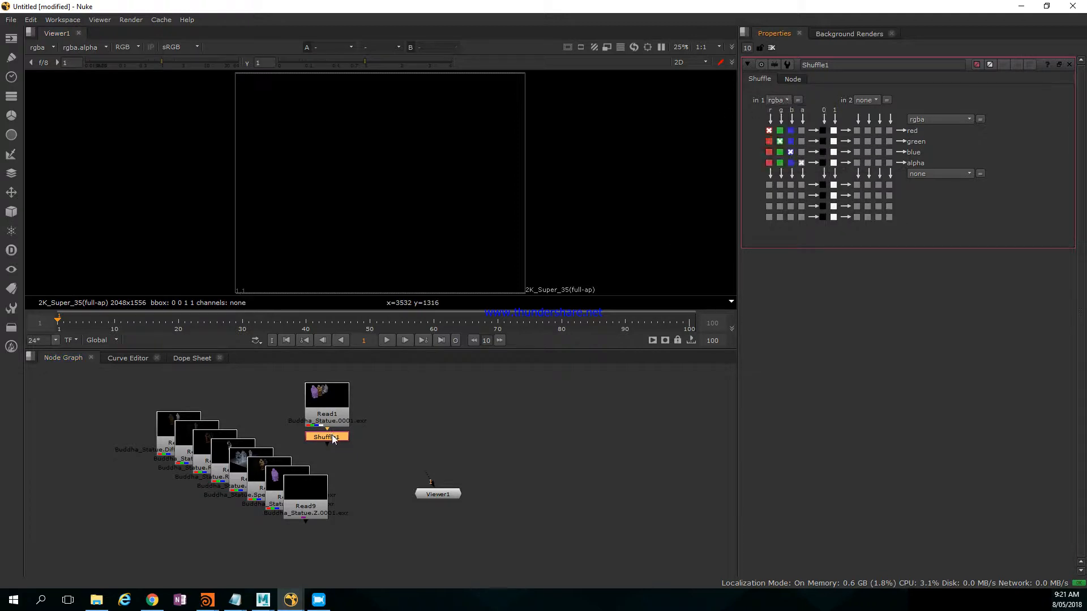
key(Delete)
Step: Set the full render's Read node aside and inspect the DiffuseLighting pass in the enlarged viewer
drag(334, 420, 67, 449)
drag(161, 427, 325, 396)
key(1)
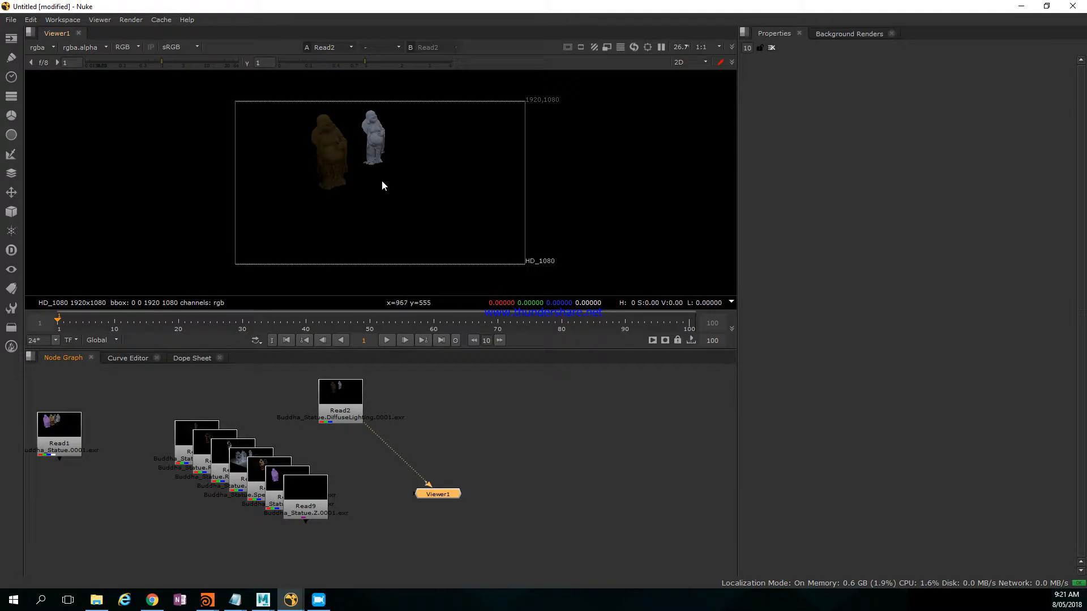
key(space)
scroll(519, 234, up, 2)
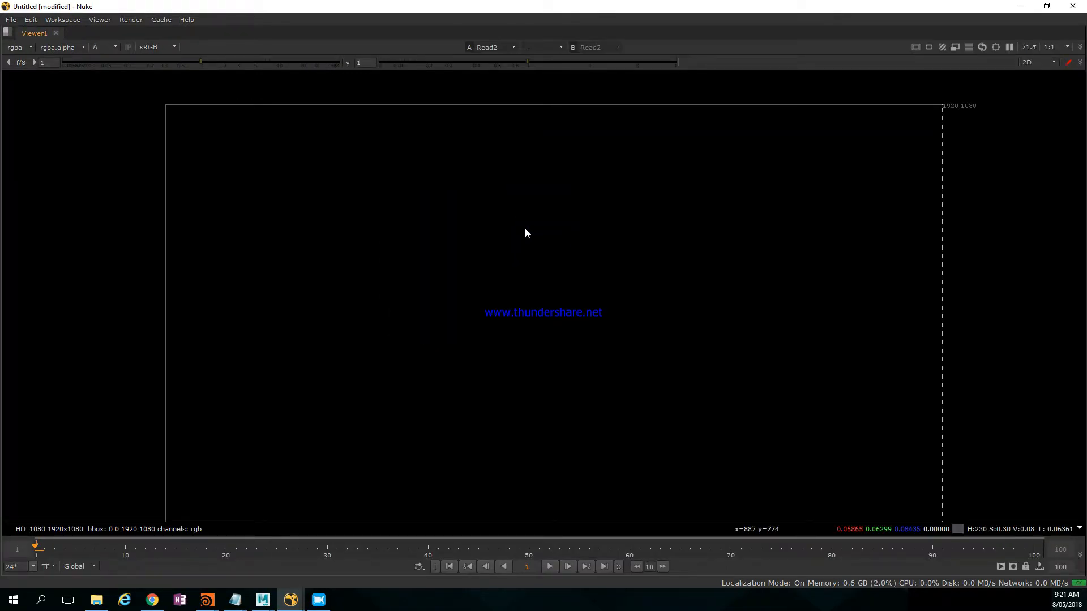
scroll(524, 228, up, 2)
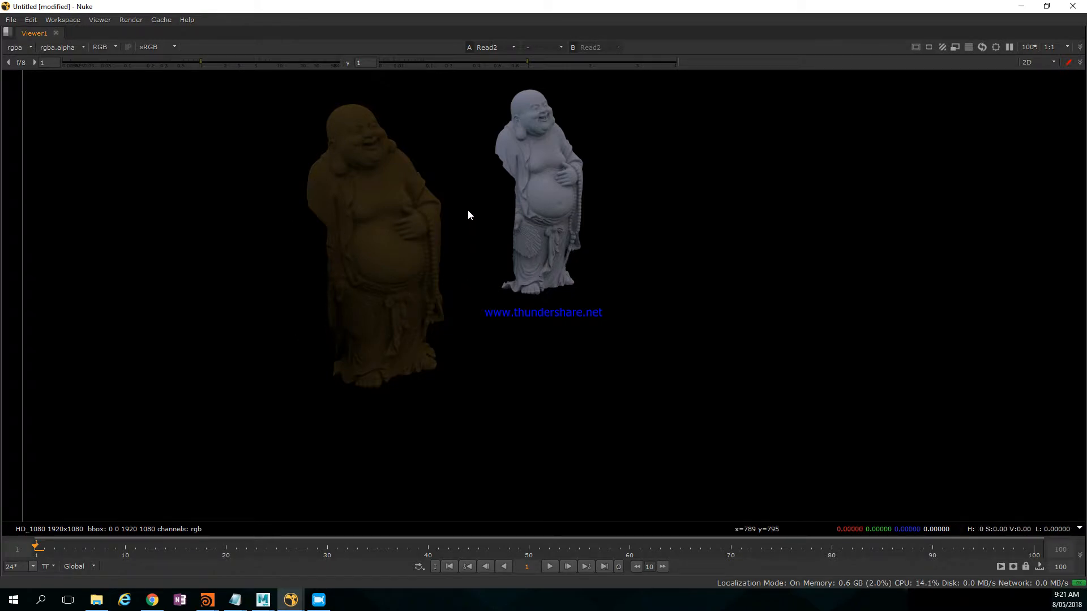
key(space)
scroll(429, 192, down, 2)
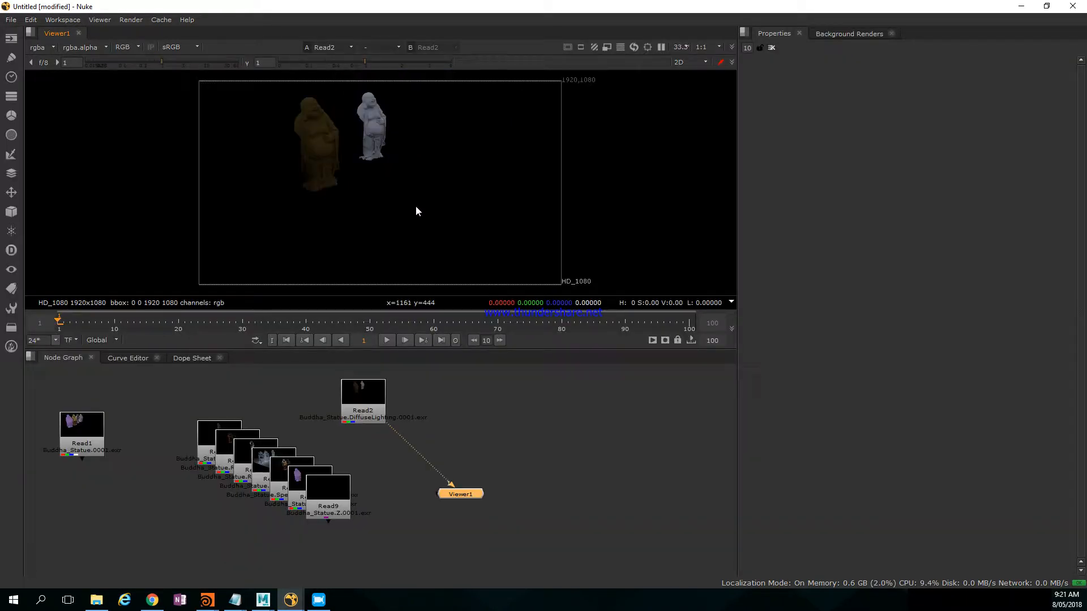
Step: Add a Plus merge node after the DiffuseLighting pass and connect the GI pass as its A input
drag(355, 411, 340, 406)
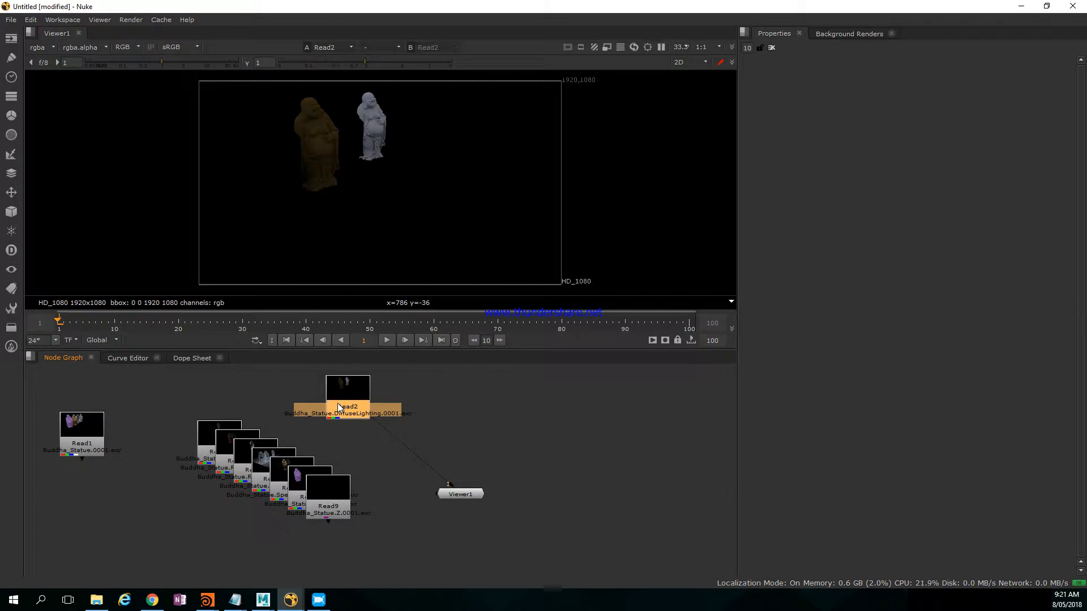
key(Tab)
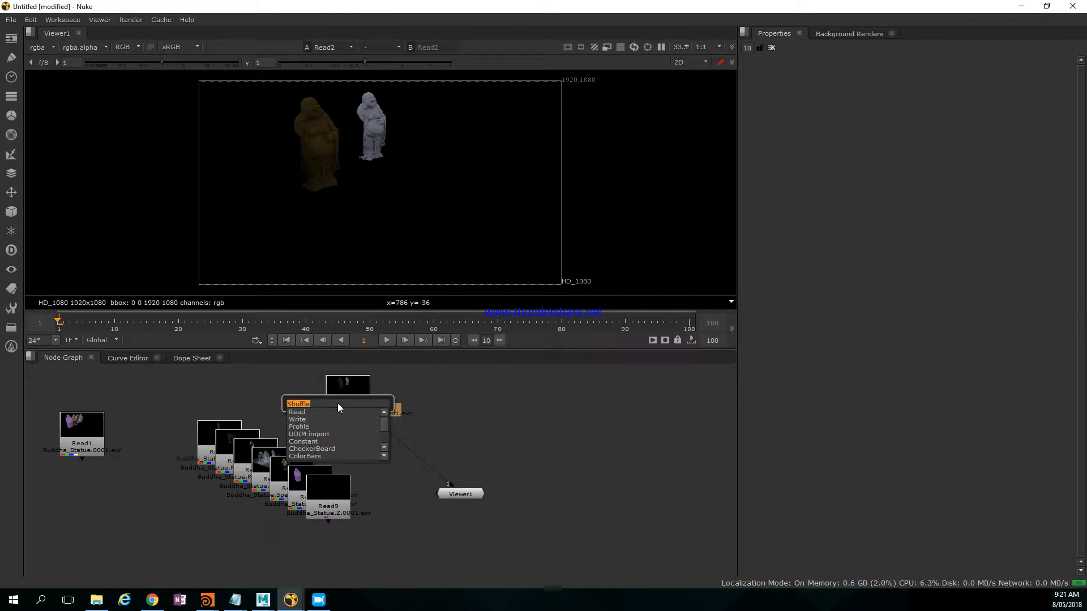
text(plus)
key(Return)
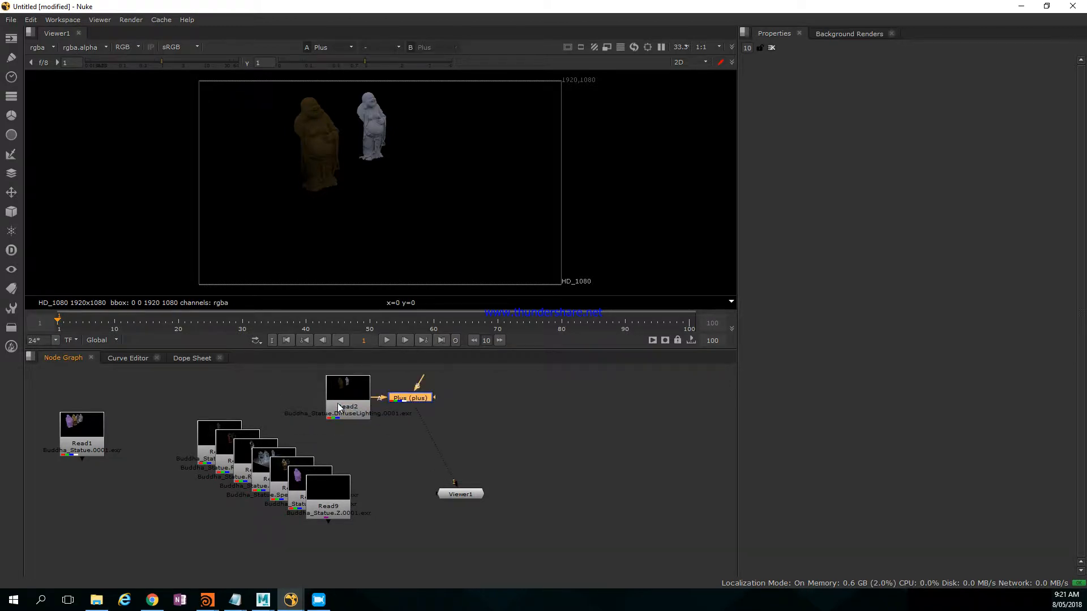
click(392, 448)
drag(358, 406, 349, 406)
drag(206, 438, 466, 398)
mouse_move(349, 405)
mouse_down()
mouse_move(338, 402)
mouse_move(400, 407)
mouse_move(355, 416)
mouse_up()
drag(478, 417, 425, 400)
Step: Toggle the GI pass off and on to compare its contribution on the gold and white statues
scroll(358, 228, up, 3)
middle_drag(299, 130, 373, 249)
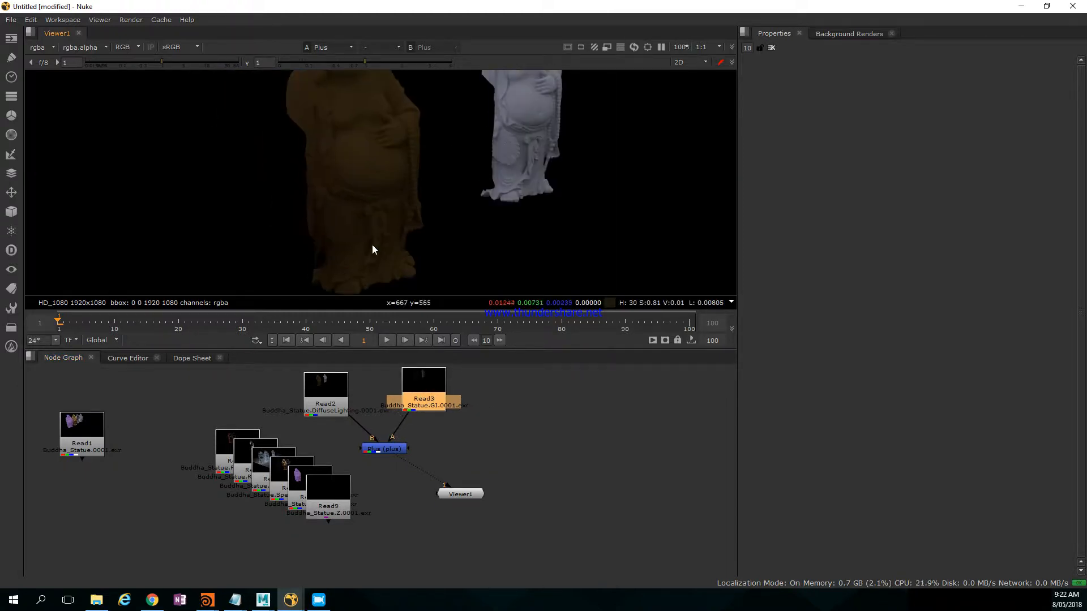
middle_drag(371, 200, 370, 216)
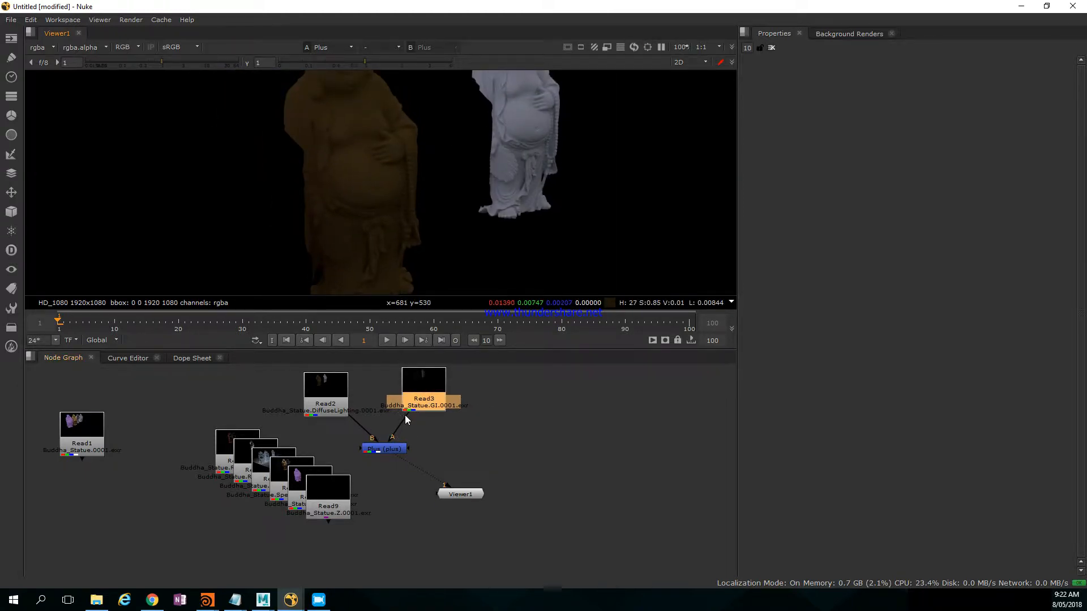
key(d)
key(d)
key(d)
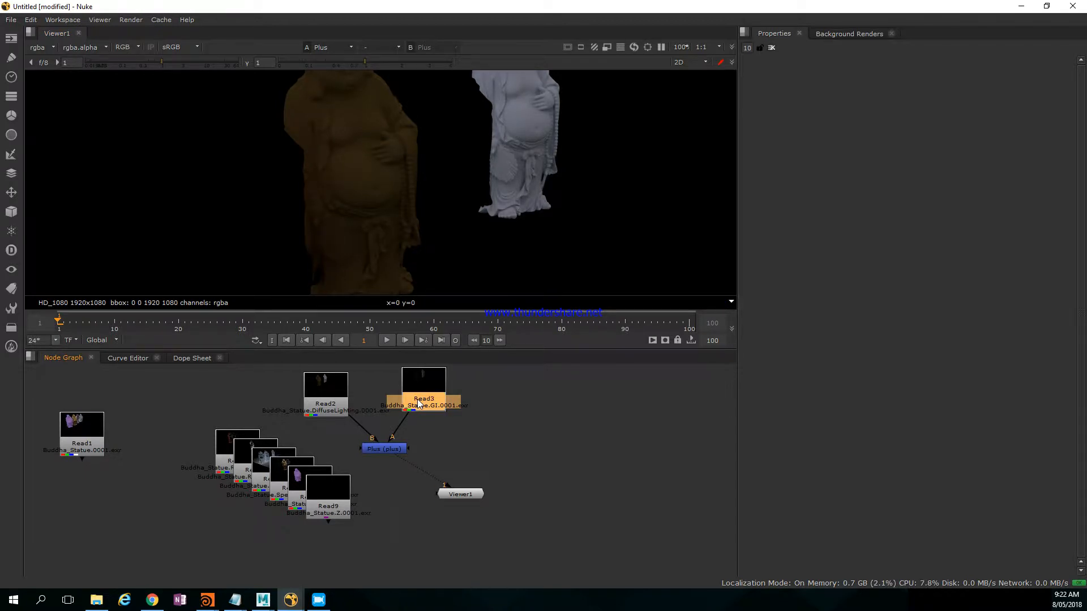
key(d)
middle_drag(490, 203, 482, 232)
key(d)
key(d)
key(d)
key(d)
key(d)
key(d)
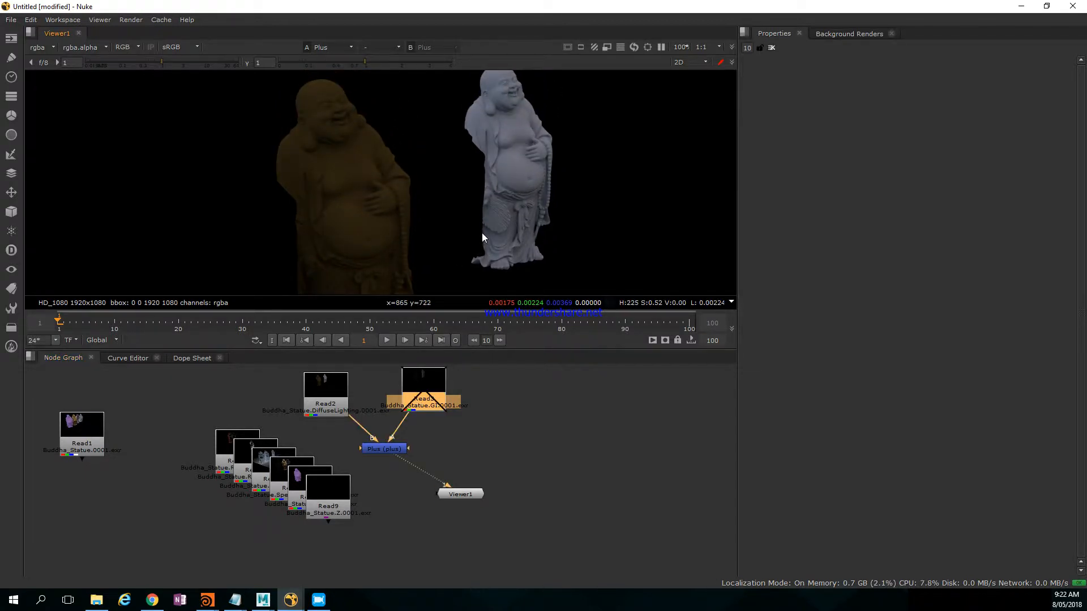
key(d)
key(d)
key(d)
key(d)
key(d)
key(d)
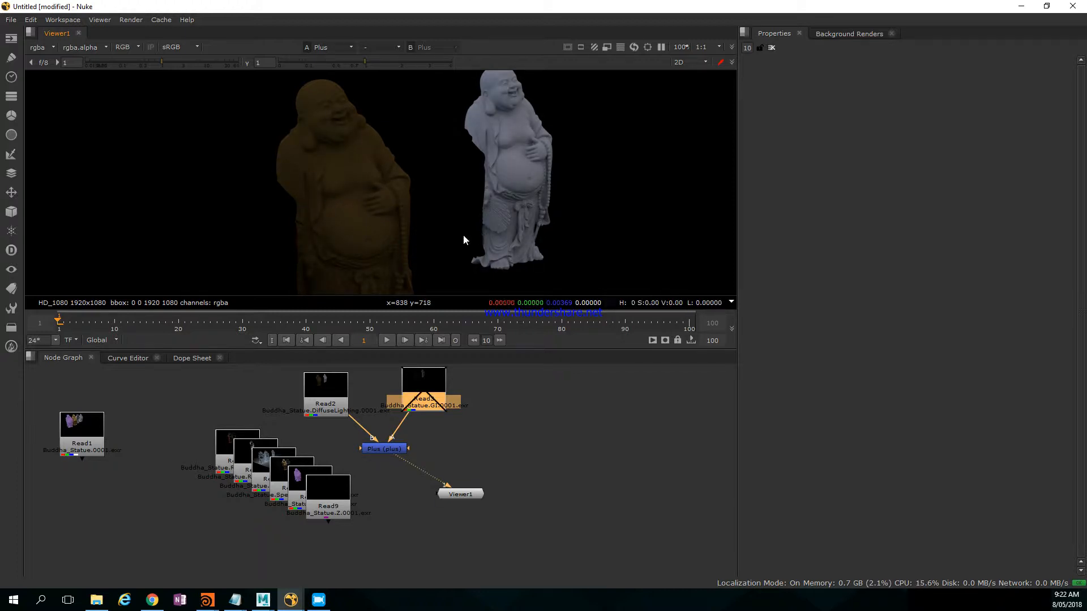
key(d)
key(d)
key(d)
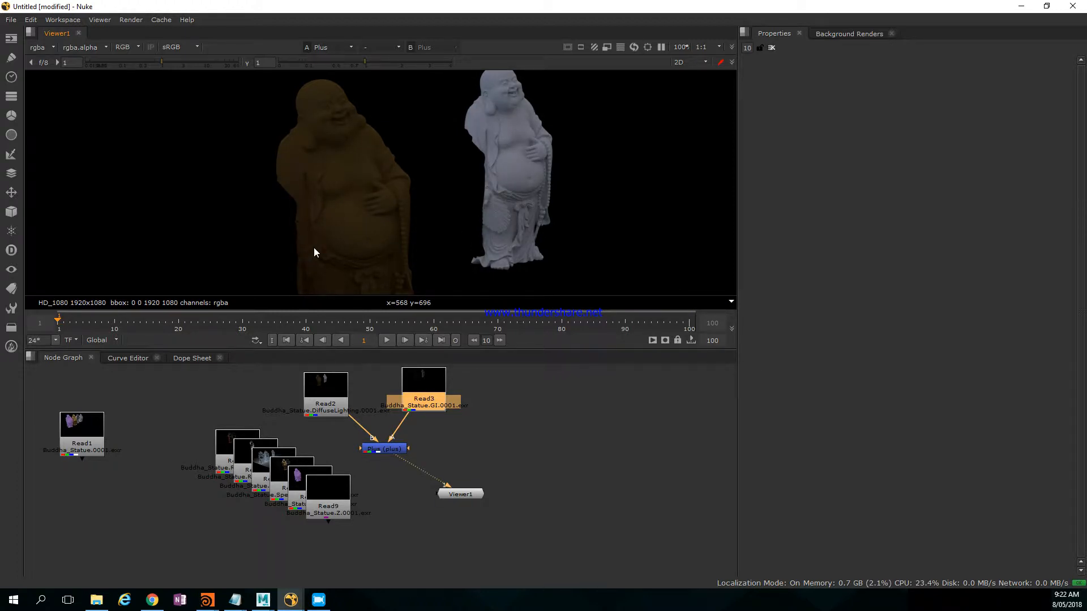
key(d)
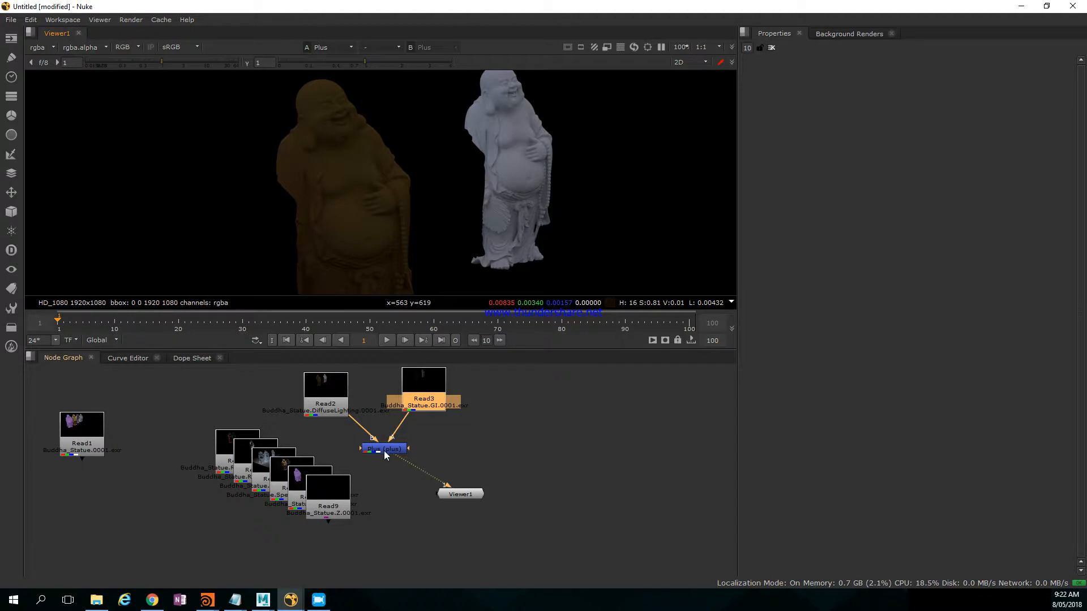
Step: Spread out the node graph, moving the Shadows pass beyond DiffuseLighting and separating the Refractions pass from the stack
middle_drag(429, 434, 490, 435)
drag(386, 385, 562, 390)
drag(485, 385, 450, 385)
middle_drag(388, 414, 357, 430)
drag(288, 487, 604, 445)
middle_drag(483, 455, 440, 454)
drag(253, 463, 293, 411)
middle_drag(362, 415, 465, 384)
Step: Group the unused Reflections, SpecularLighting, SSS and Z pass nodes below the full render's Read node
drag(444, 539, 350, 479)
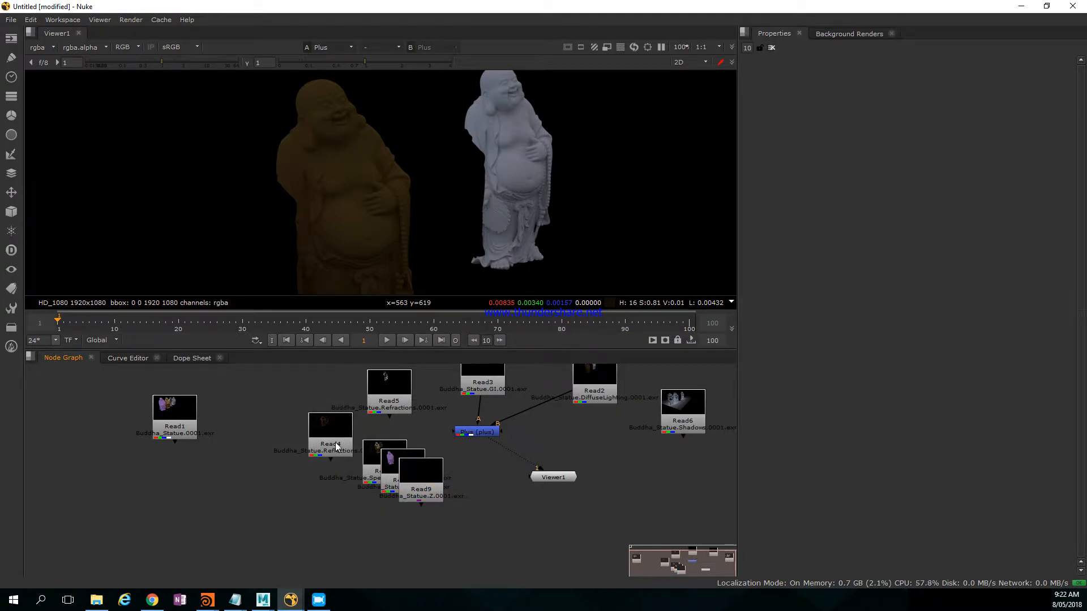
click(337, 447)
shift+drag(436, 528, 351, 441)
drag(419, 486, 305, 524)
drag(394, 472, 241, 517)
Step: Merge the Refractions pass with the combined diffuse and GI result through a second Plus node, and inspect it in the viewer
drag(392, 404, 346, 412)
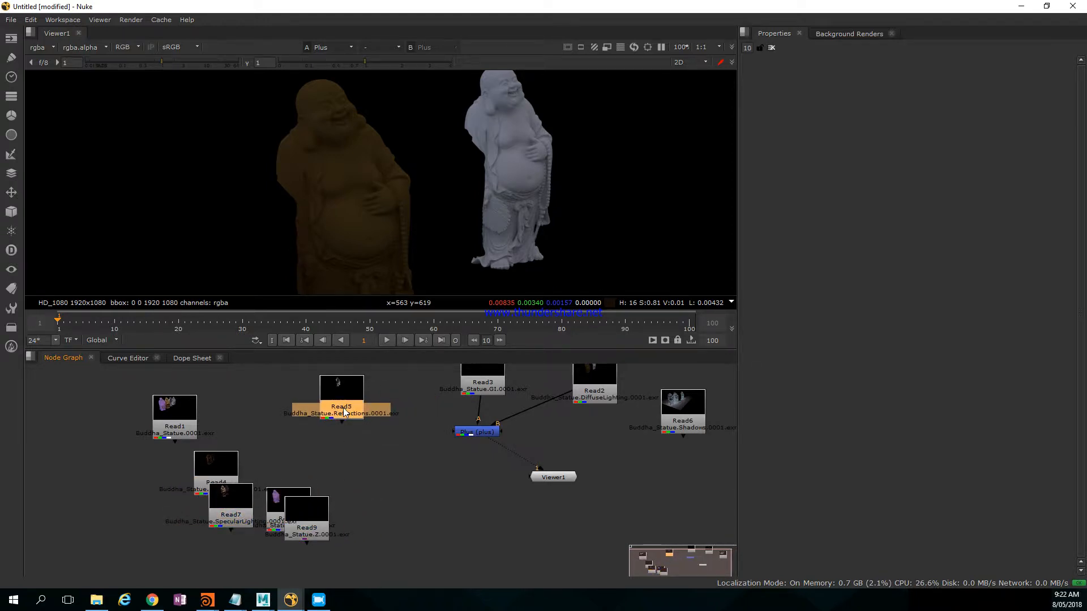
key(Tab)
text(plus)
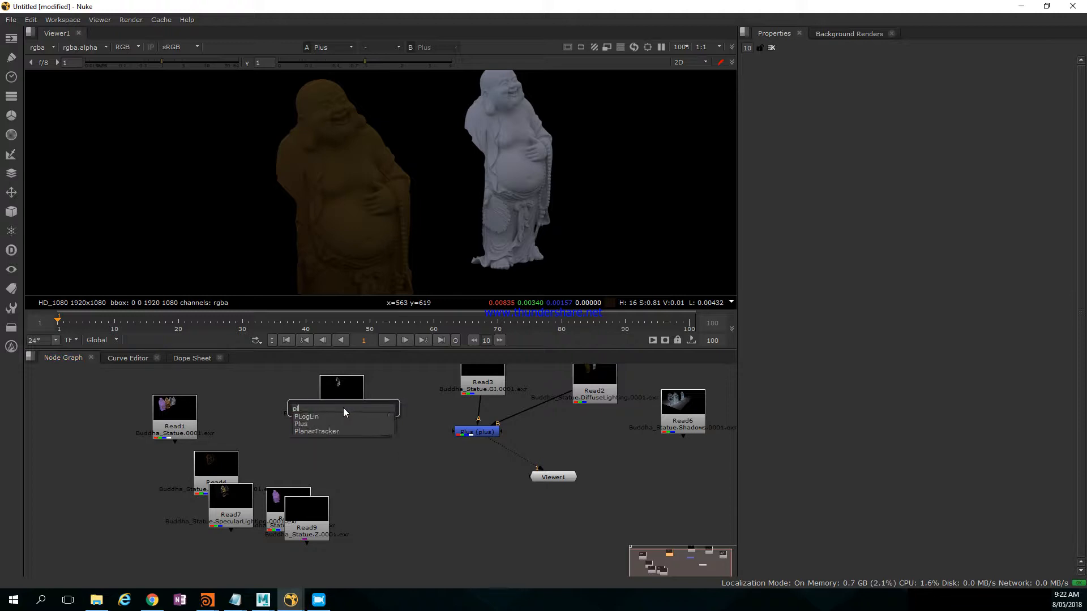
key(Return)
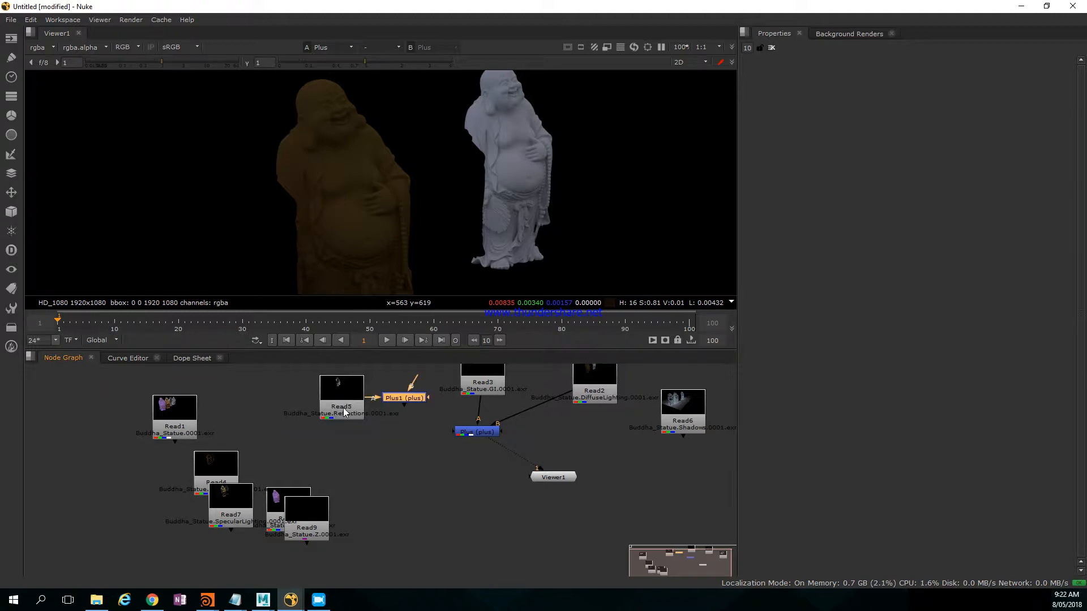
drag(412, 399, 465, 470)
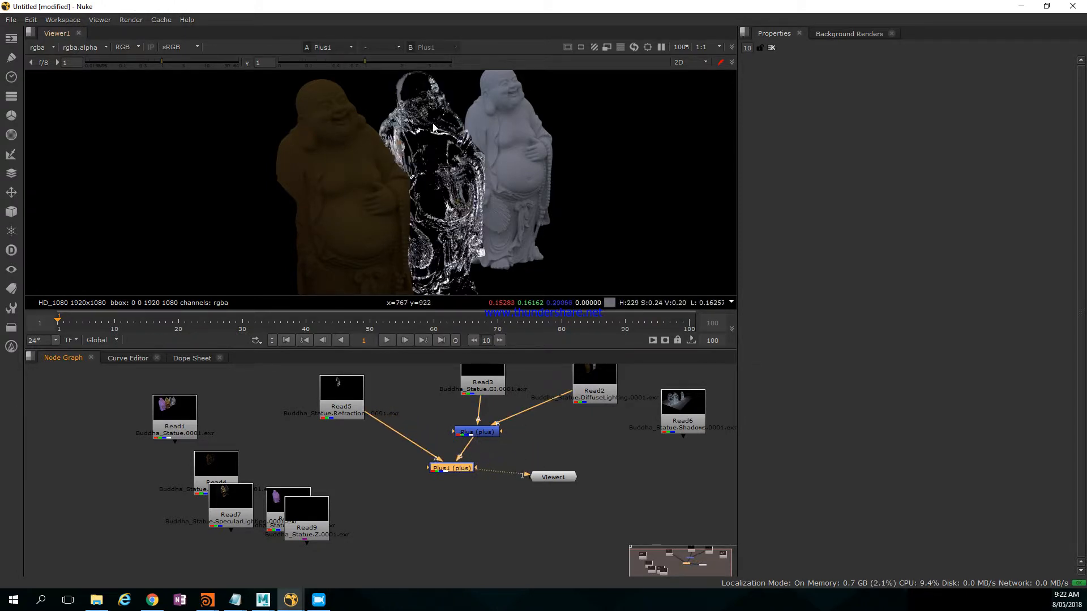
key(f)
scroll(370, 150, up, 1)
scroll(346, 164, up, 3)
middle_drag(317, 129, 375, 211)
drag(537, 474, 541, 529)
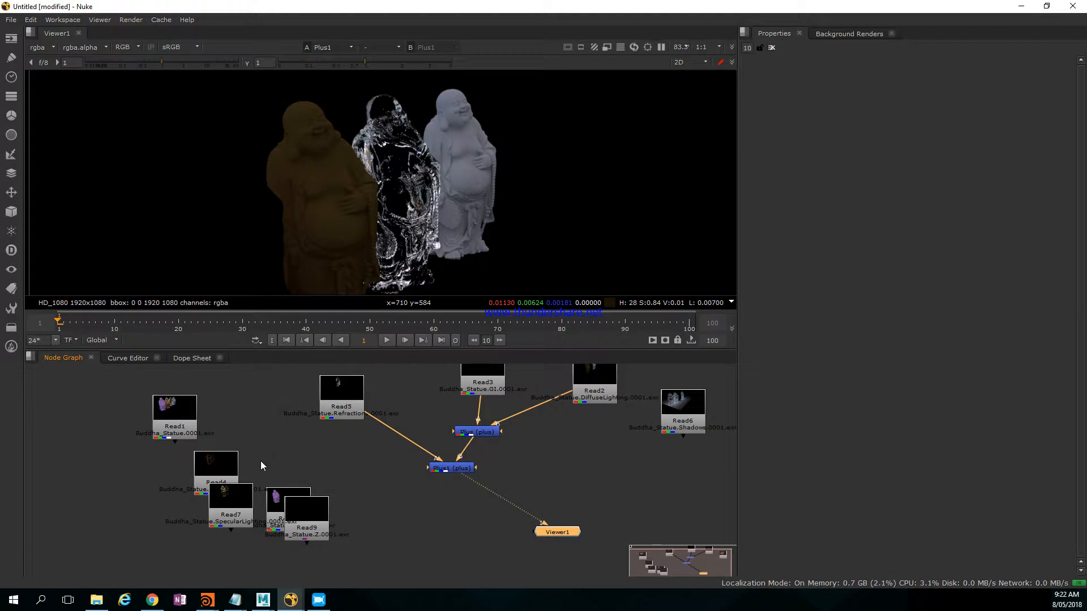
Step: Move the Z pass aside and merge the SSS pass into the stack through a third Plus node after the Refractions merge
drag(309, 513, 202, 539)
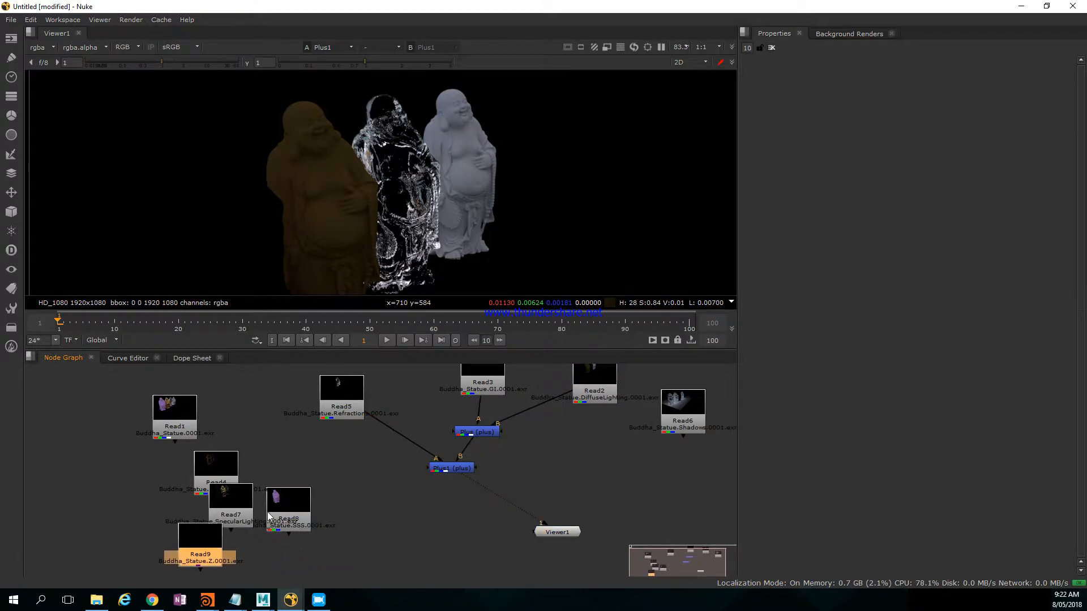
drag(286, 491, 301, 470)
key(Tab)
text(plu)
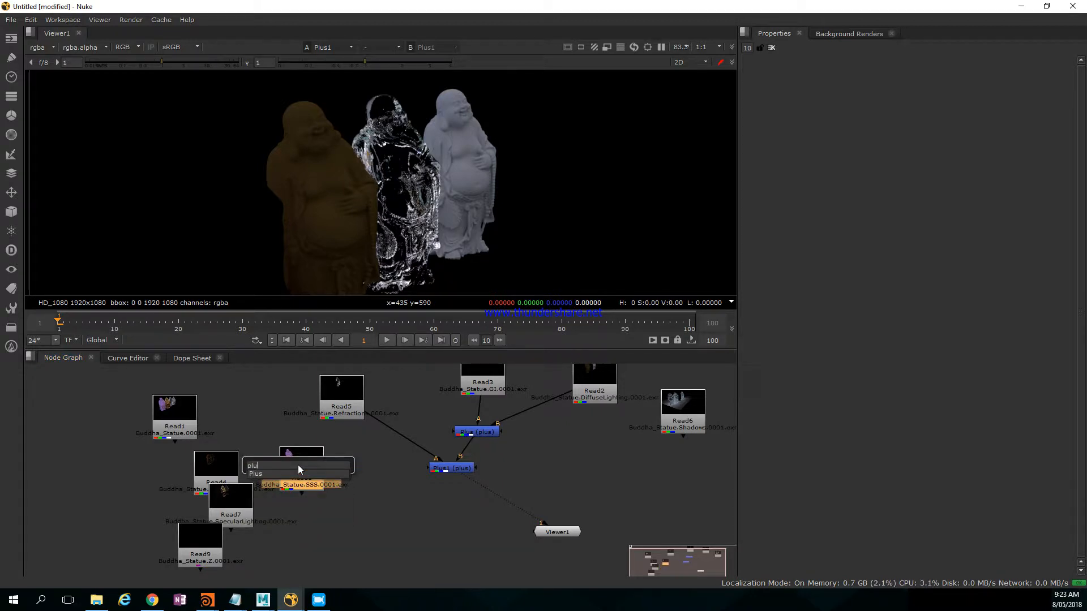
key(Return)
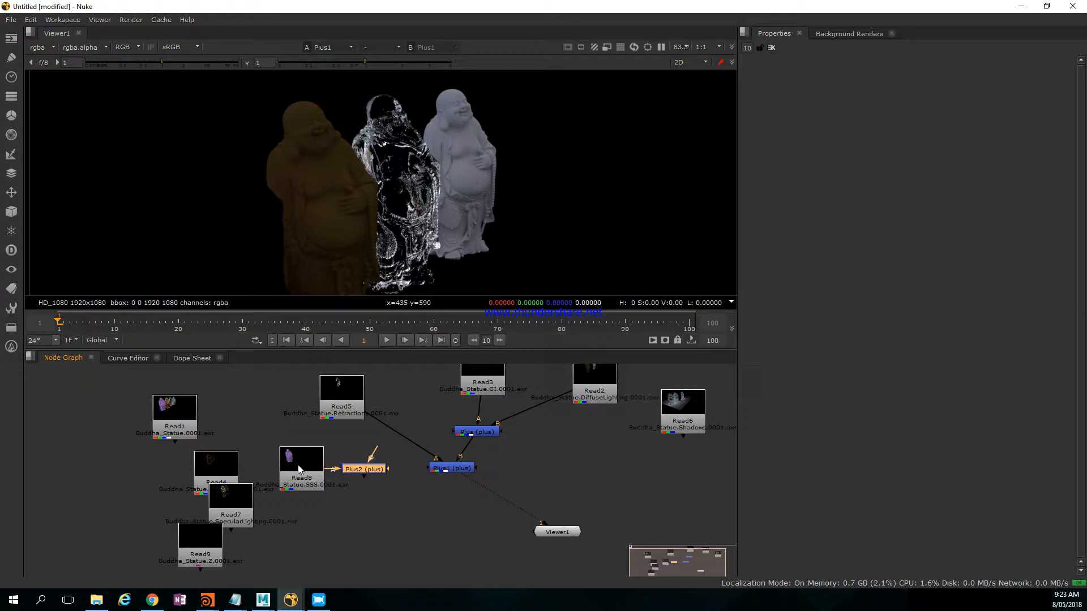
drag(289, 468, 297, 463)
drag(364, 473, 508, 501)
middle_drag(317, 201, 326, 190)
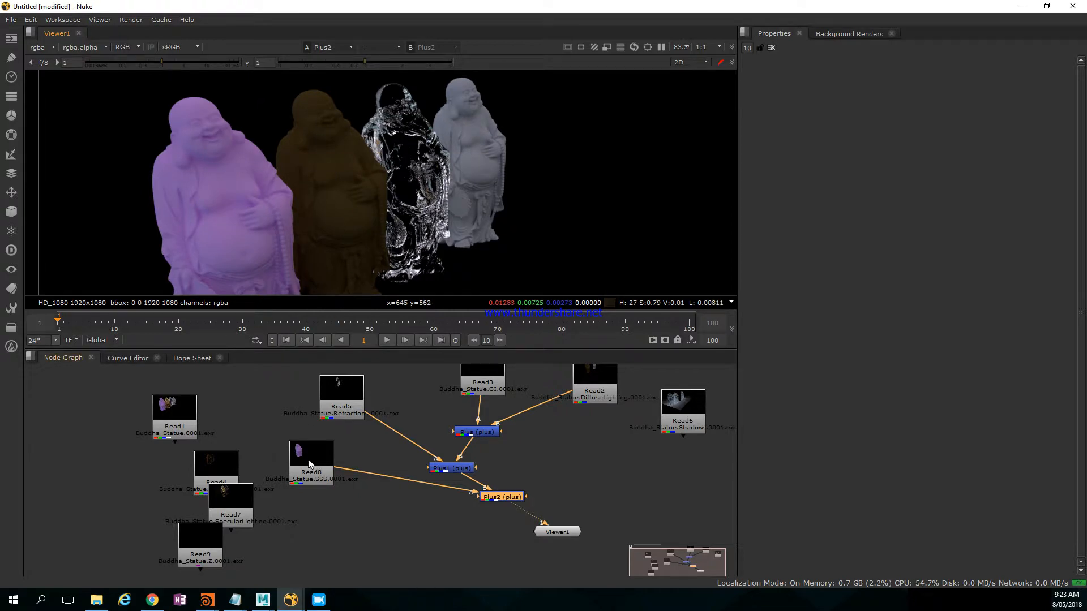
Step: Separate the SpecularLighting pass and feed the Reflections pass into the second Plus node in place of Refractions
drag(235, 497, 283, 503)
drag(293, 502, 275, 512)
drag(232, 476, 308, 396)
drag(371, 415, 298, 396)
drag(412, 421, 388, 406)
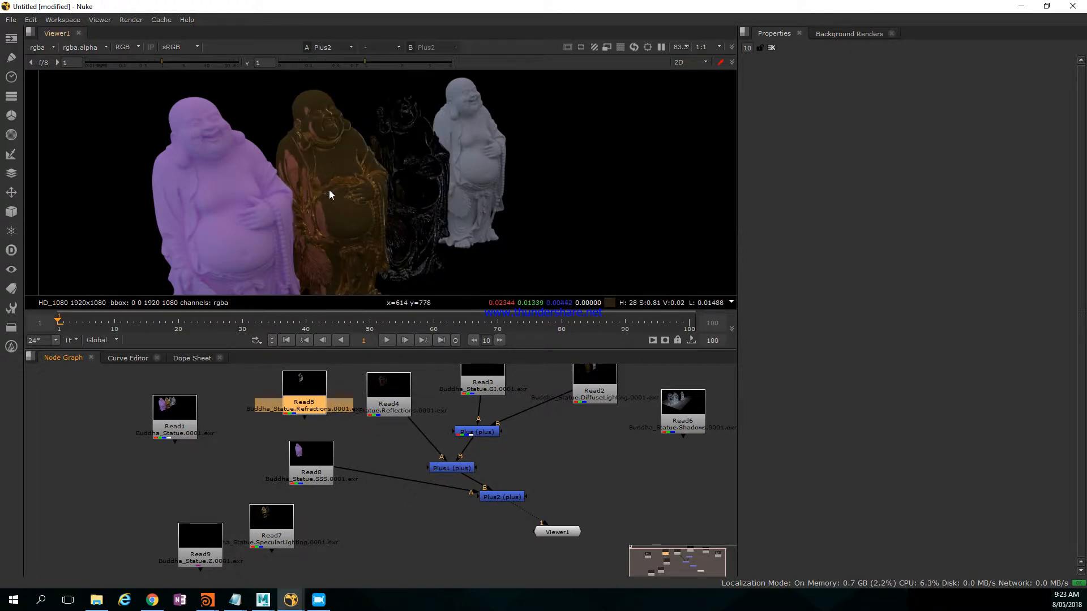
drag(389, 405, 373, 399)
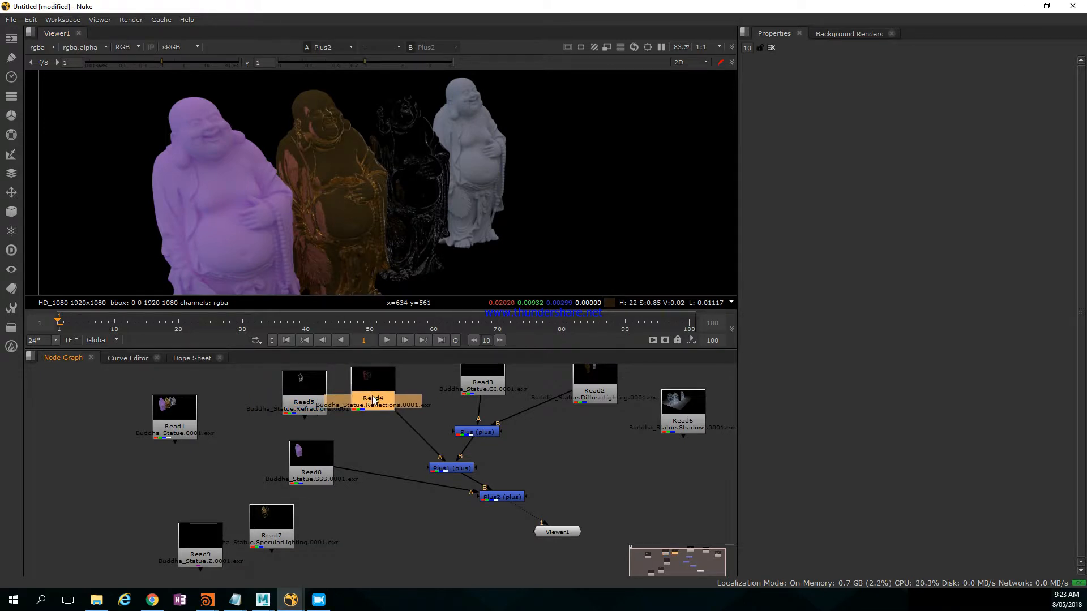
Step: Space out the SSS, Reflections and Refractions nodes, the lower Plus nodes and the Viewer to free room for another merge
drag(311, 465, 400, 505)
drag(493, 497, 498, 511)
drag(402, 499, 401, 512)
drag(562, 535, 565, 554)
drag(516, 516, 518, 522)
drag(460, 472, 466, 478)
drag(377, 394, 309, 452)
drag(316, 398, 366, 393)
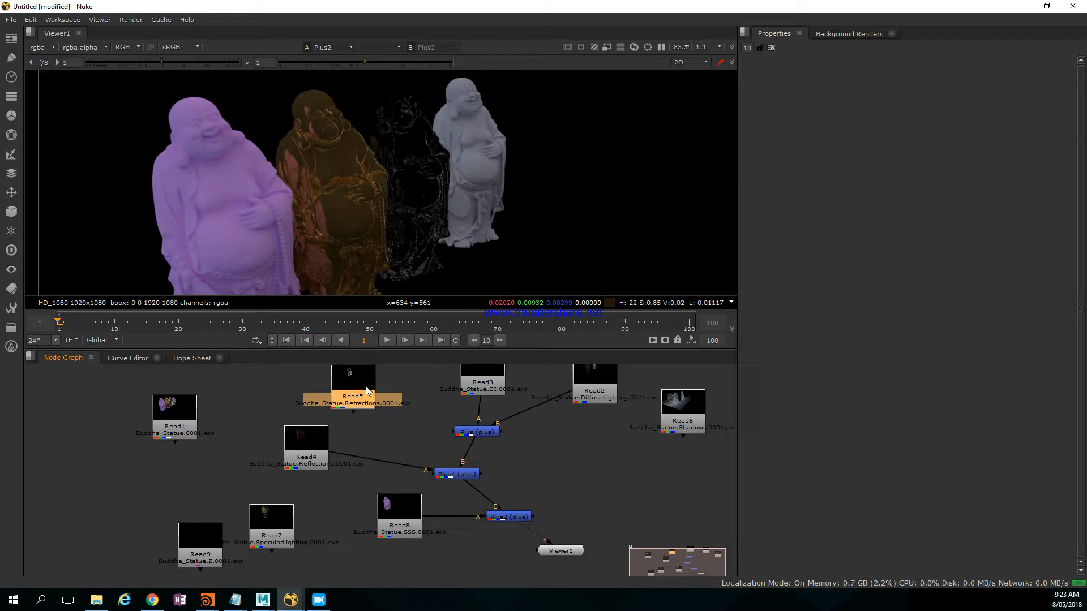
Step: Merge the Refractions pass with the plus operation, inserting the Merge node between the first two Plus nodes
key(m)
click(820, 95)
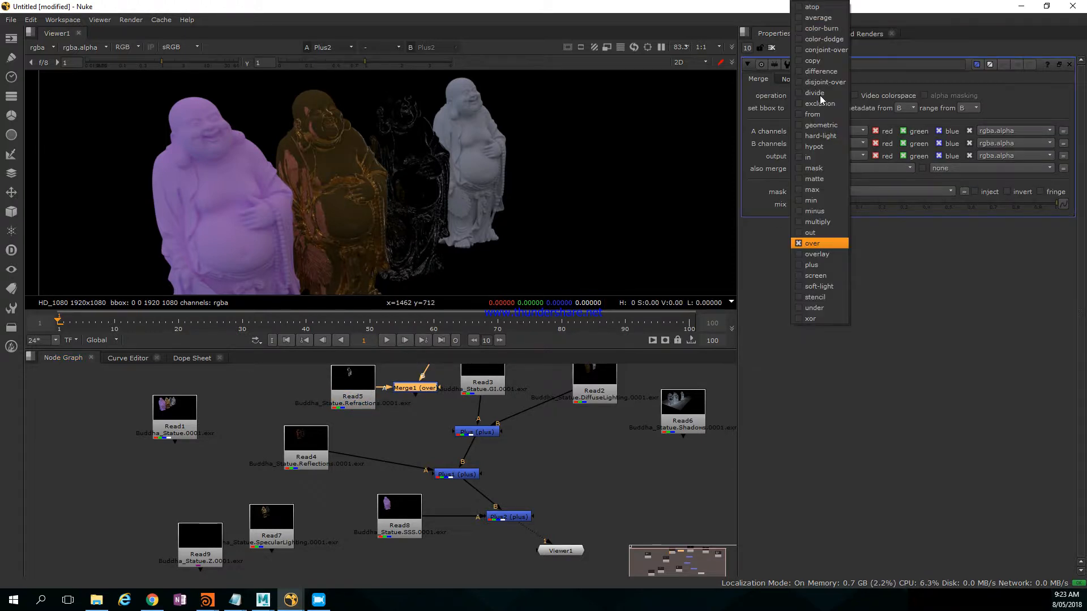
click(827, 268)
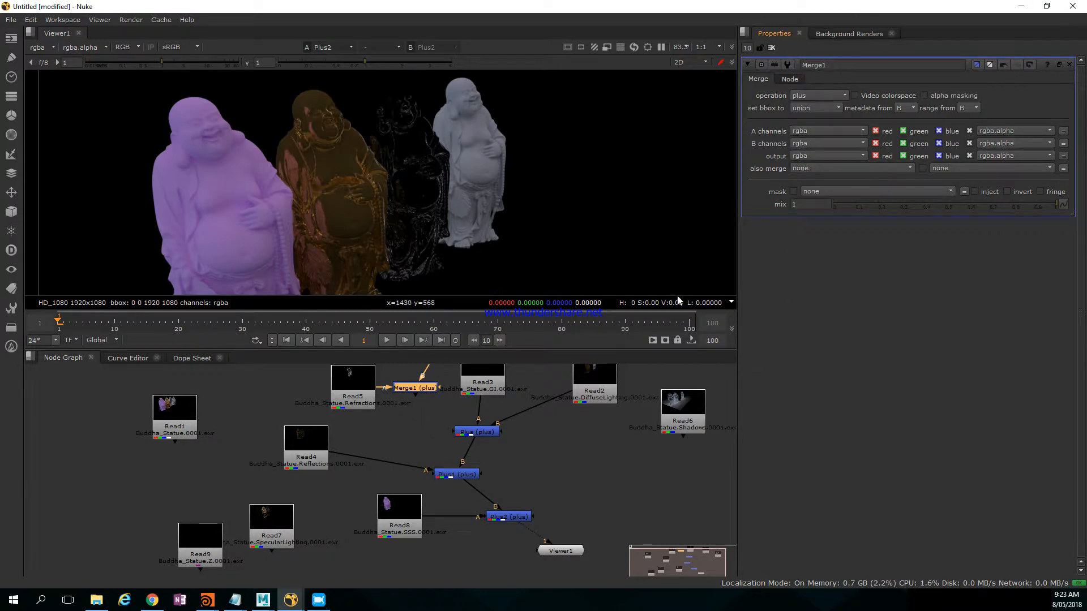
drag(431, 389, 478, 459)
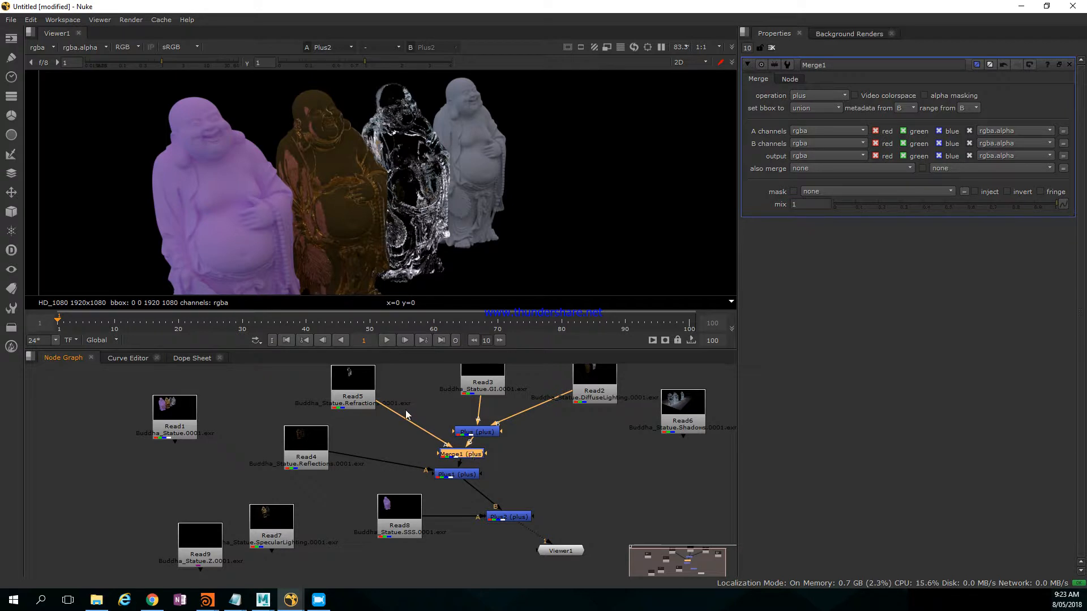
Step: Tidy the node graph by lining up the pass Read nodes and their merge nodes in an evenly spaced stack above the Viewer
middle_drag(557, 388, 516, 420)
drag(554, 419, 532, 398)
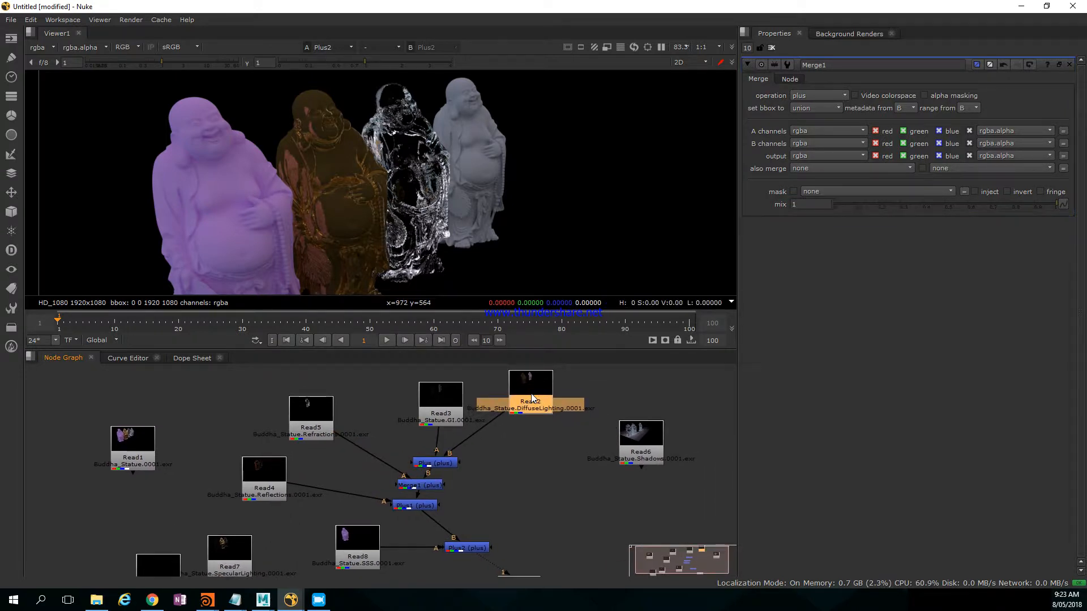
drag(450, 414, 439, 393)
drag(442, 469, 458, 447)
drag(428, 488, 444, 472)
drag(331, 440, 345, 437)
drag(415, 508, 426, 502)
drag(267, 484, 279, 479)
drag(370, 547, 357, 532)
middle_drag(462, 553, 473, 518)
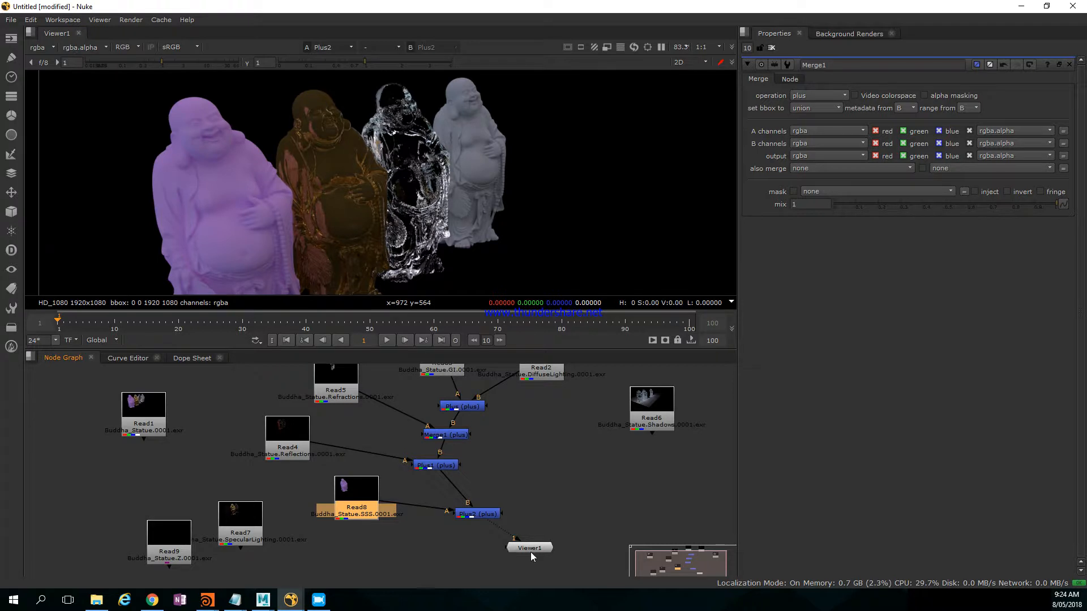
drag(531, 556, 559, 574)
drag(486, 515, 452, 520)
Step: Move the Z pass farther aside and merge the SpecularLighting pass at the end of the stack with a new Merge node
click(247, 528)
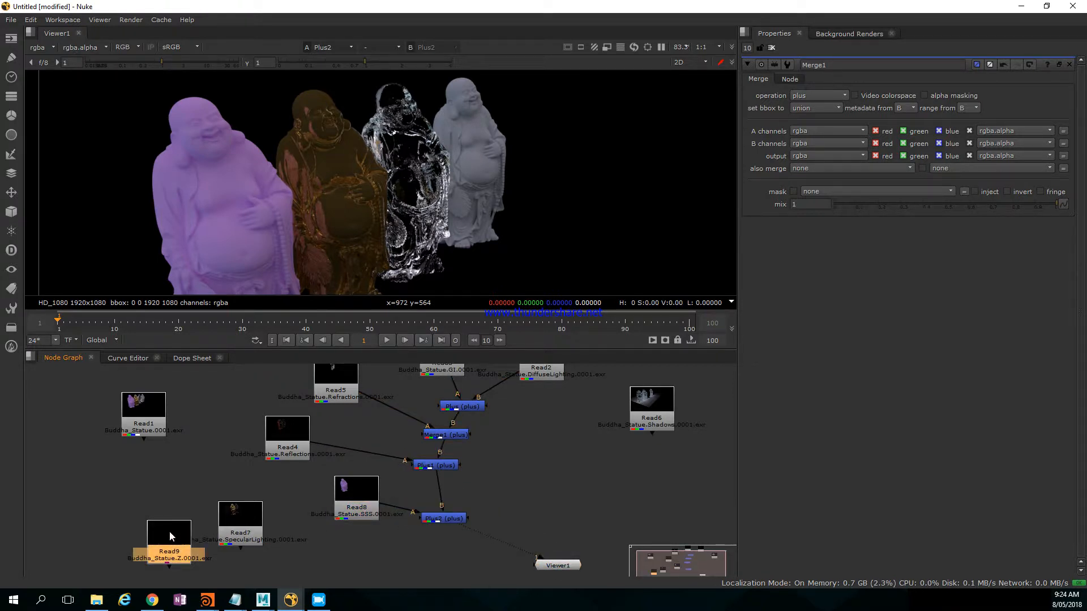
drag(184, 533, 152, 518)
click(247, 537)
key(m)
drag(311, 530, 463, 561)
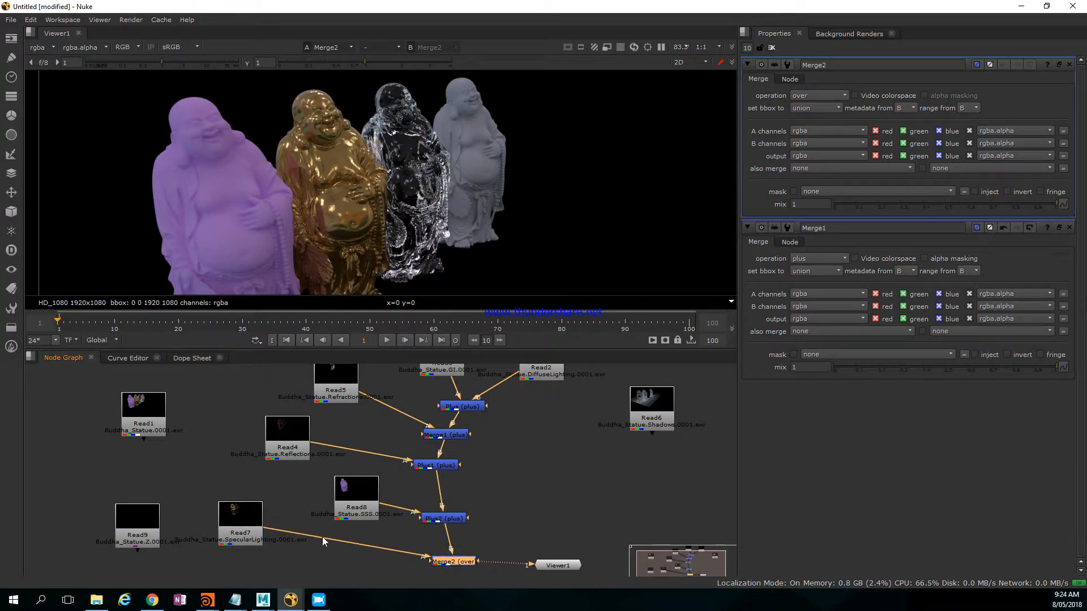
Step: Toggle the SpecularLighting pass off and on to compare its contribution, and inspect the whole composite in a maximized viewer
click(241, 530)
key(d)
key(d)
key(d)
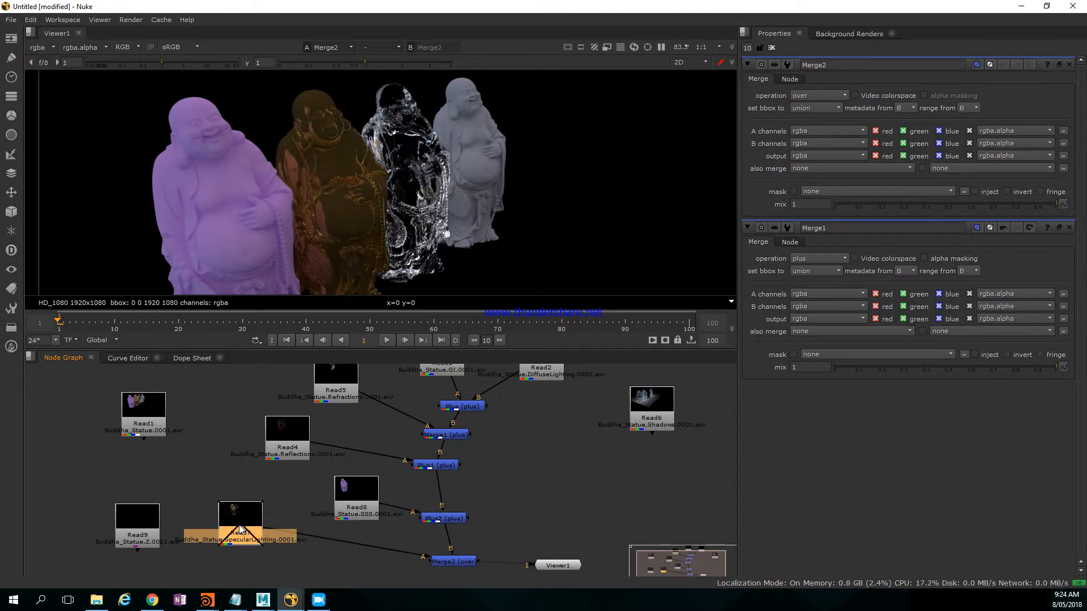
key(d)
key(d)
key(d)
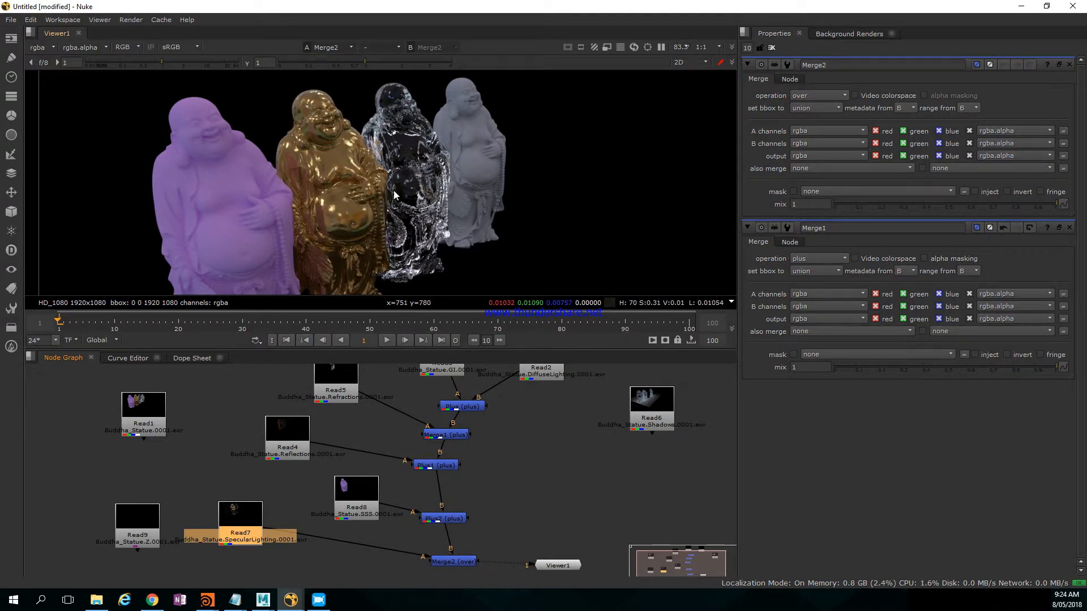
key(space)
key(f)
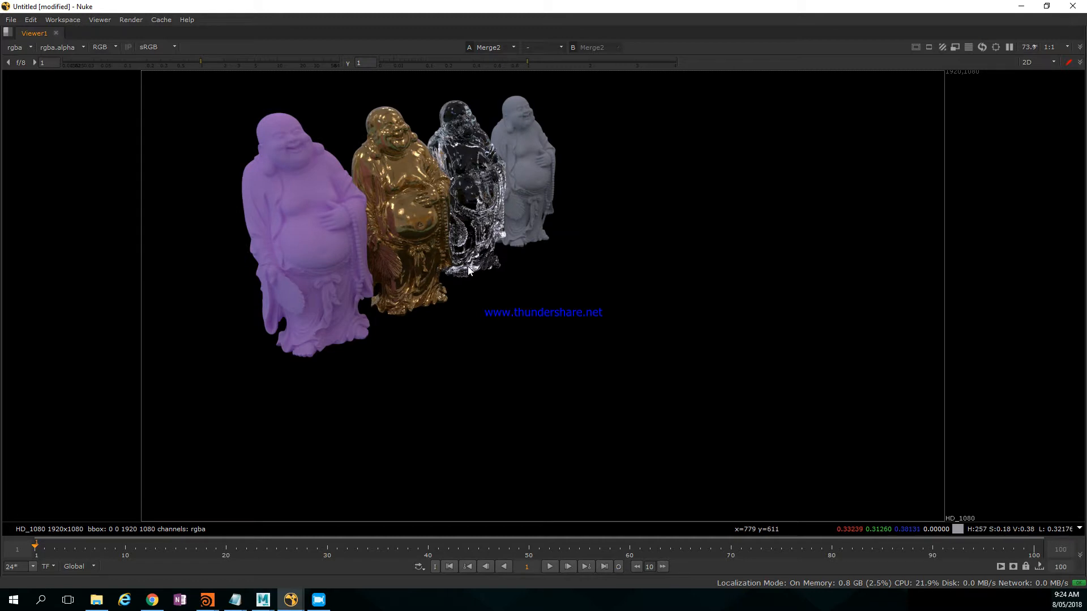
key(space)
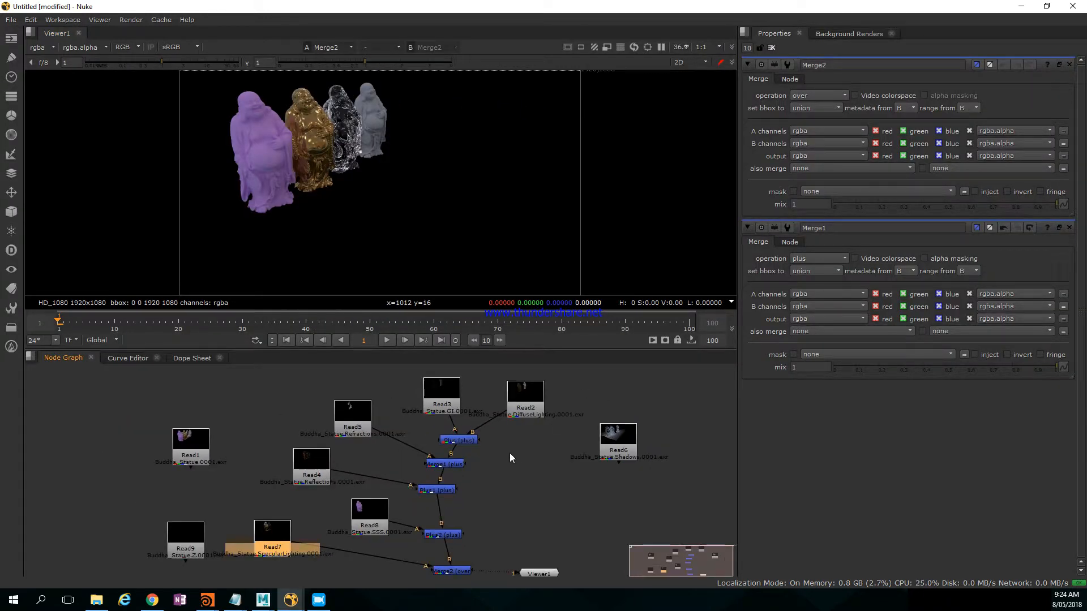
Step: Move the Shadows pass node closer to the merge stack, below the DiffuseLighting pass
drag(643, 431, 579, 435)
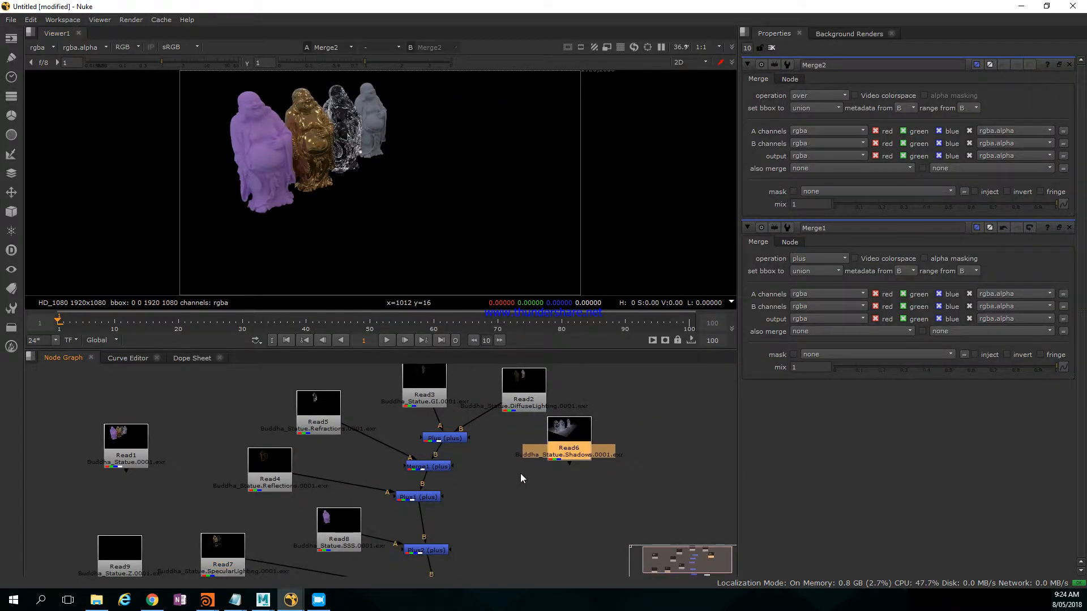
middle_drag(519, 477, 516, 444)
scroll(516, 444, down, 1)
drag(535, 554, 551, 603)
middle_drag(552, 520, 504, 520)
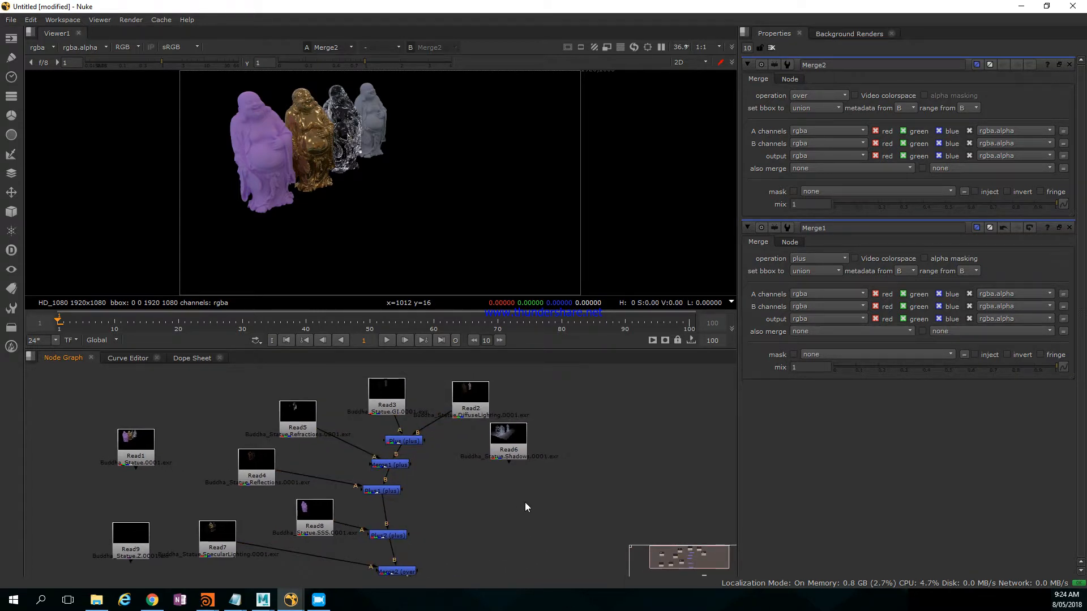
Step: Read in BG.jpg from the project's sourceimages folder and place its node below the Shadows pass
key(r)
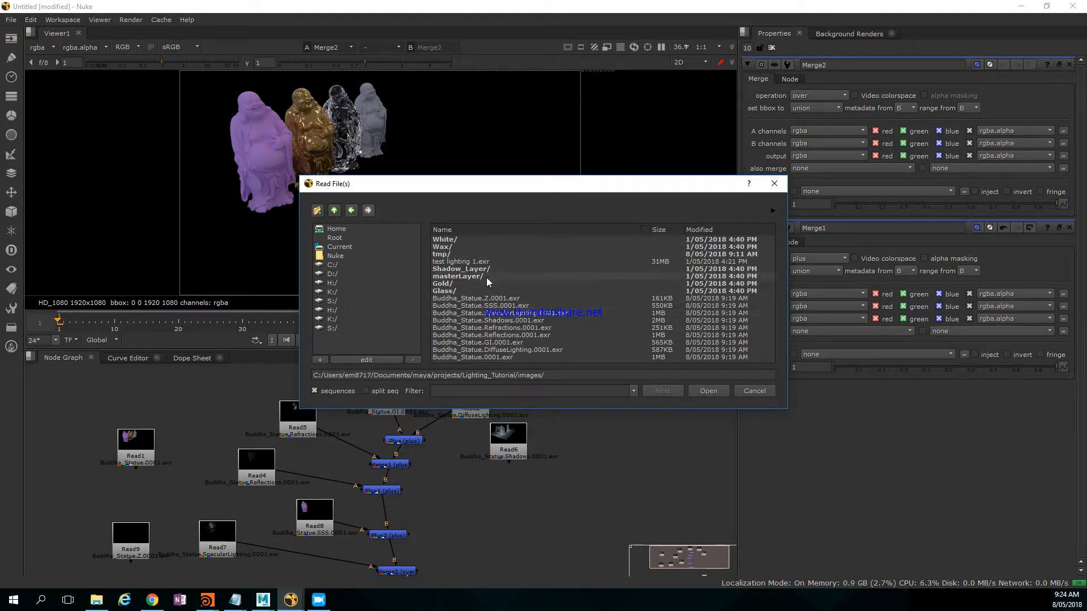
click(336, 211)
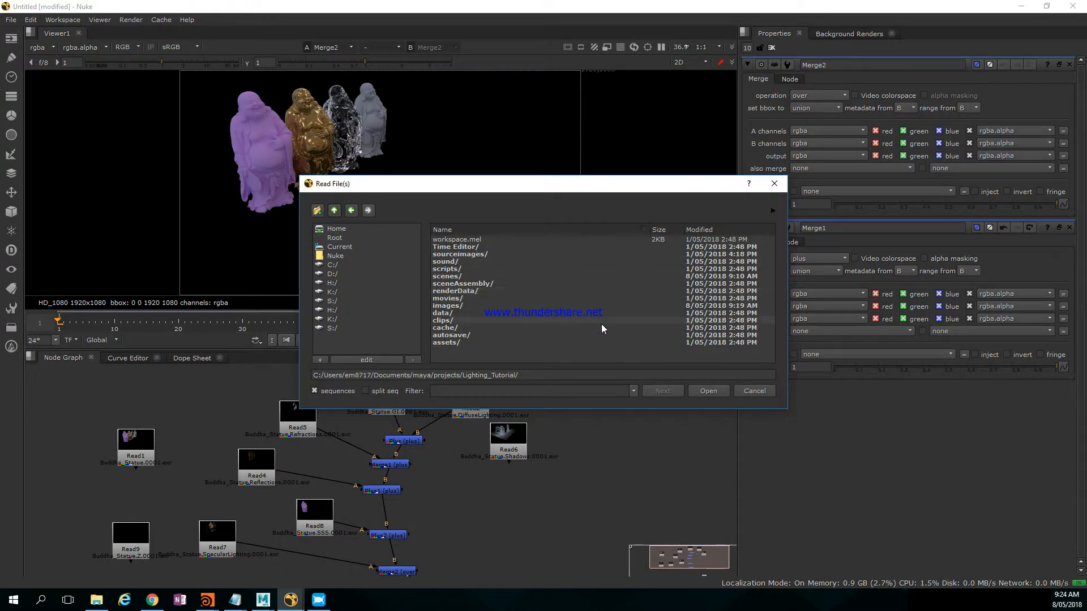
double_click(503, 253)
double_click(487, 253)
drag(520, 508, 573, 477)
Step: Merge the combined passes over the BG.jpg background with a Merge node set to over
middle_drag(460, 523, 416, 479)
click(361, 529)
key(m)
drag(361, 529, 522, 448)
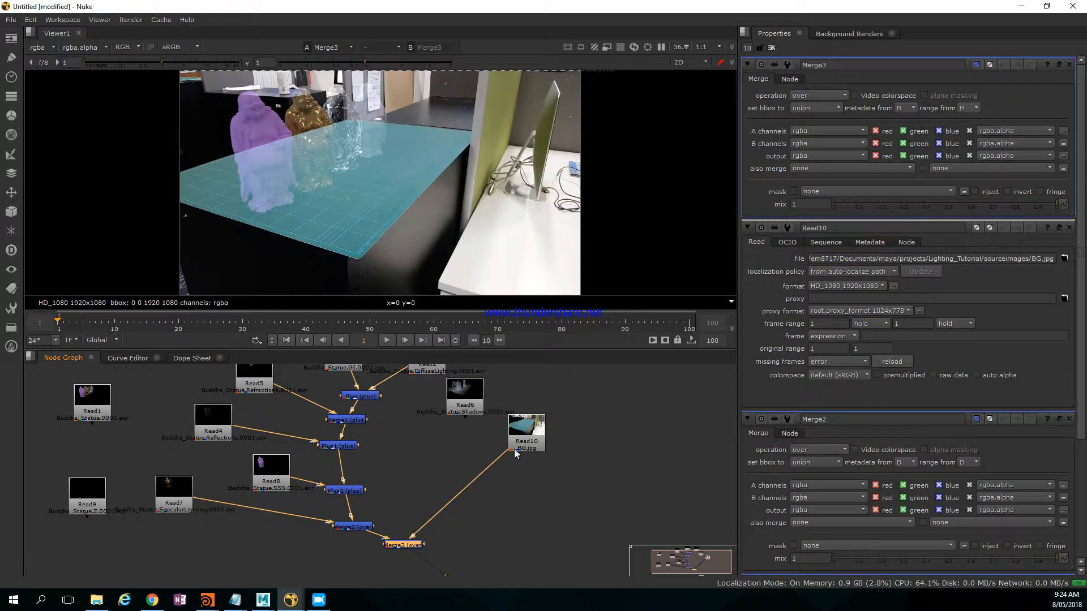
middle_drag(438, 446, 446, 464)
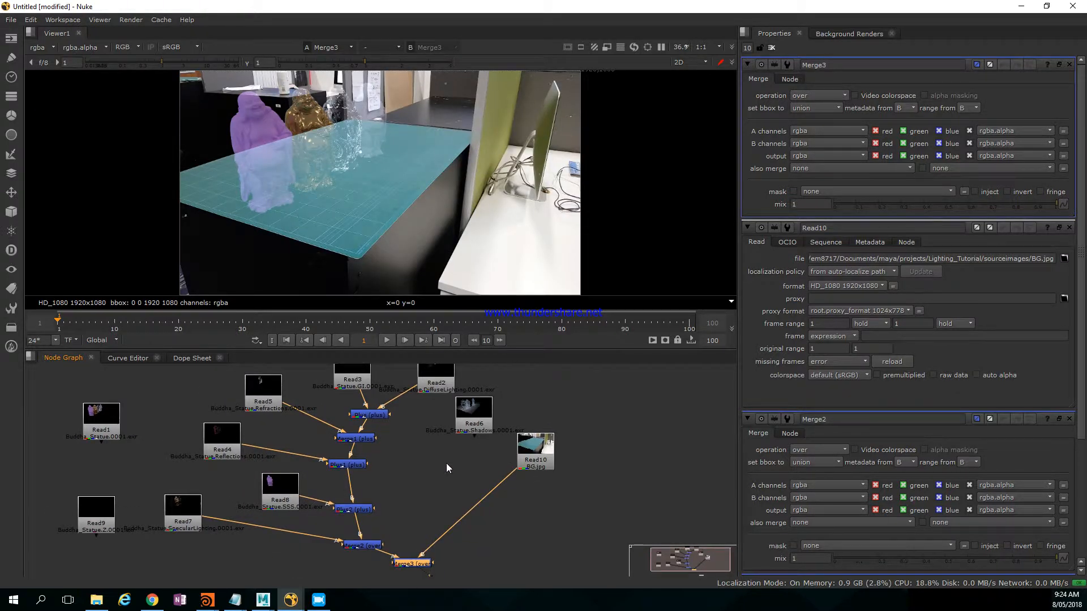
middle_drag(421, 471, 442, 455)
Step: Rearrange the nodes, moving the Z pass outward and placing the full render's Read node below the SpecularLighting pass
drag(122, 505, 82, 510)
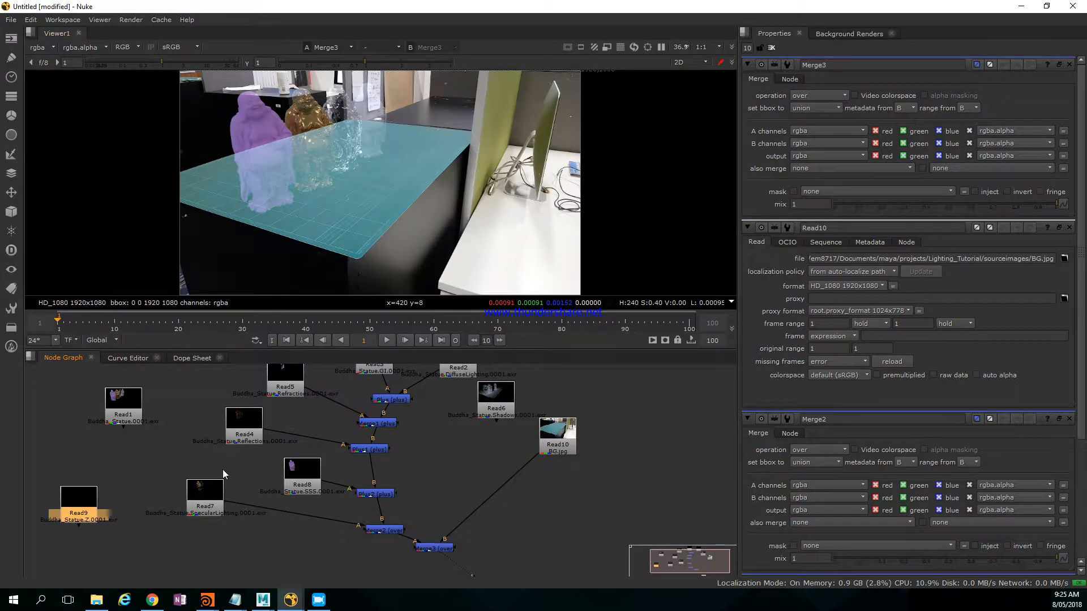
drag(198, 506, 214, 497)
drag(134, 416, 164, 539)
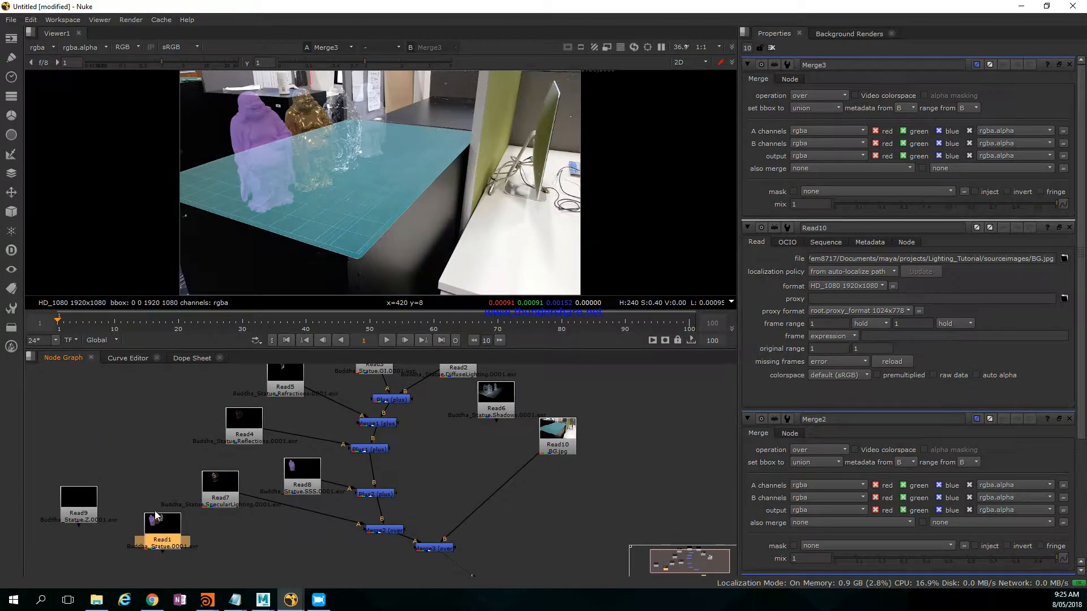
middle_drag(157, 516, 216, 456)
drag(216, 462, 227, 482)
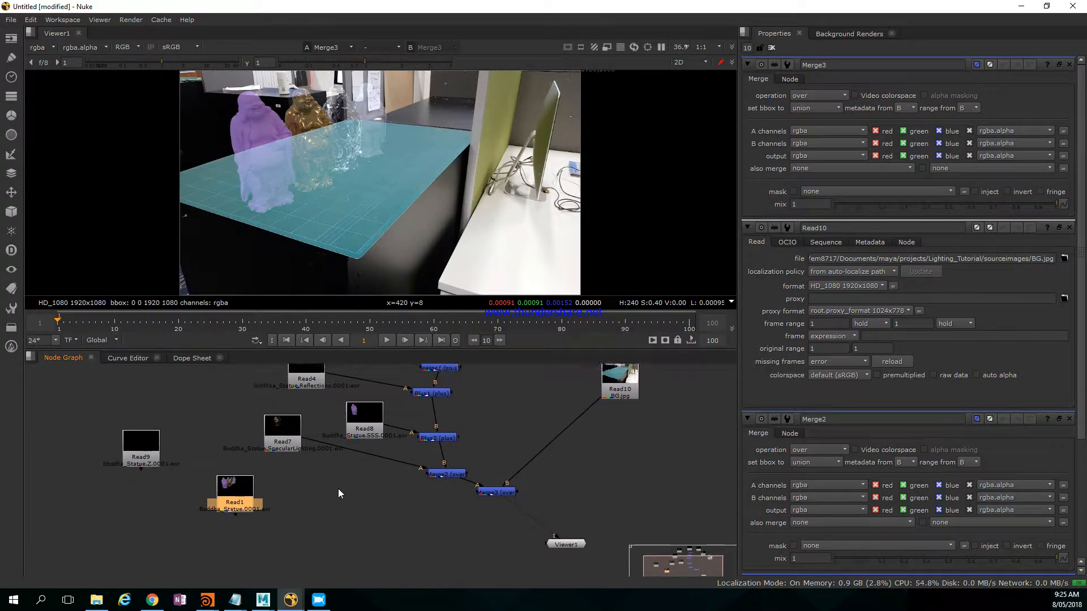
middle_drag(332, 490, 354, 535)
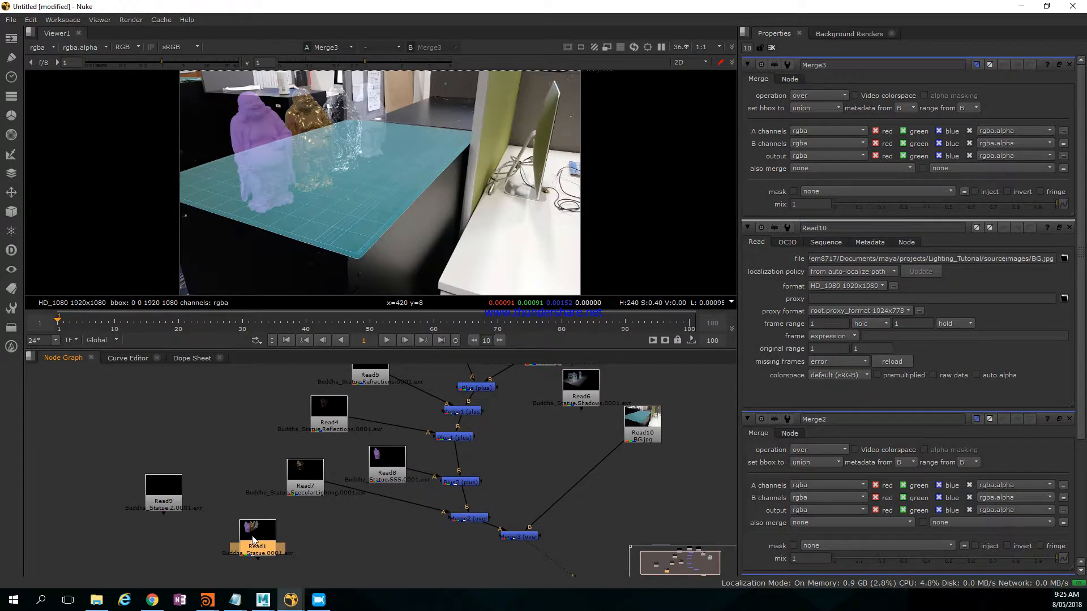
middle_drag(308, 526, 317, 502)
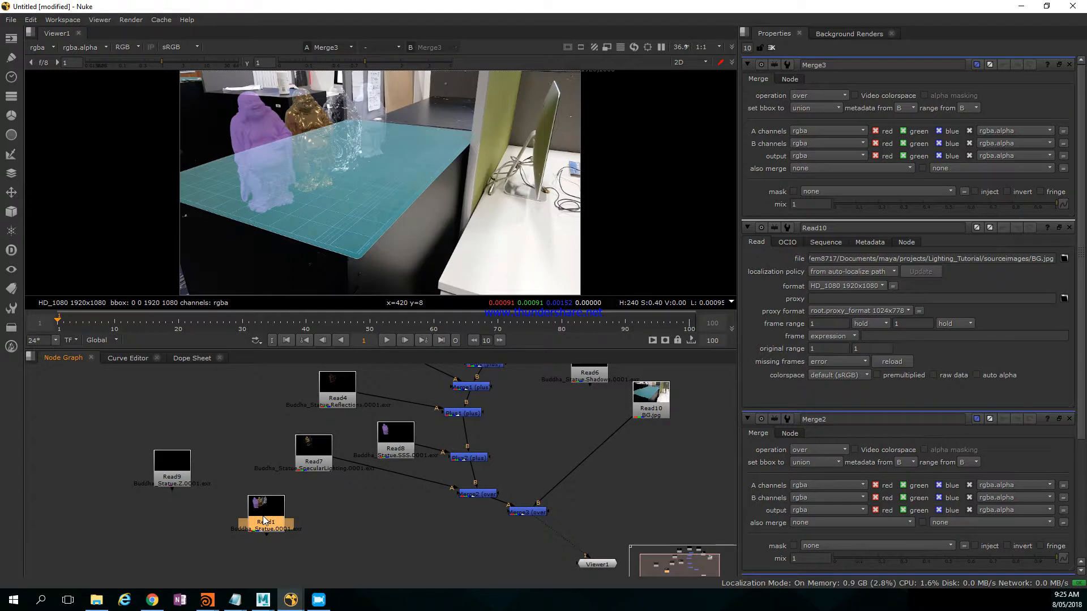
Step: Inspect the alpha channel of the full render and then the Z pass in the viewer
key(1)
key(a)
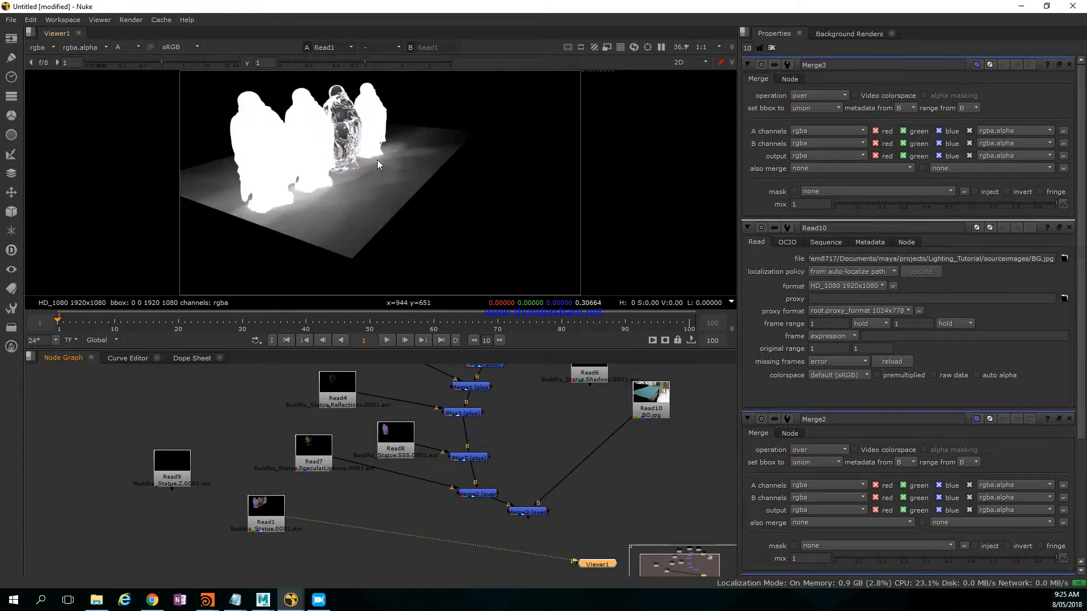
middle_drag(377, 160, 386, 185)
key(f)
click(272, 513)
click(180, 481)
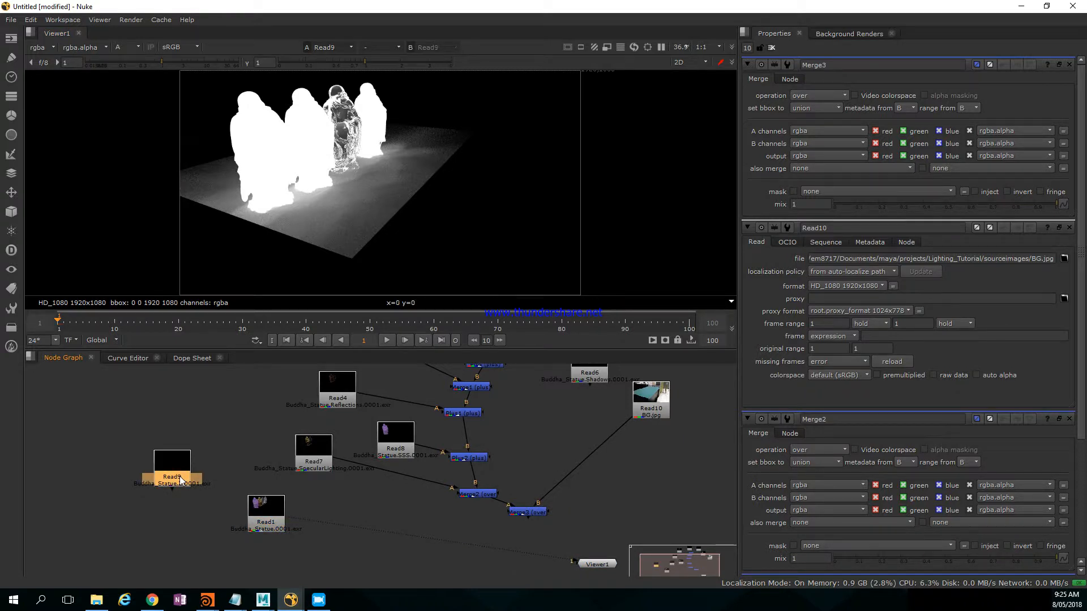
key(1)
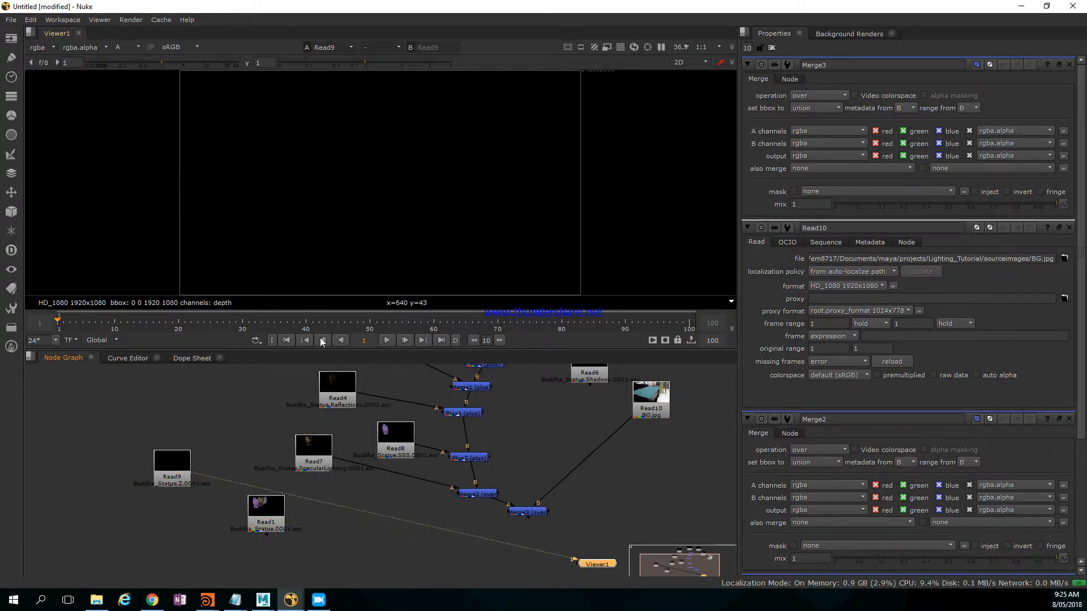
click(815, 96)
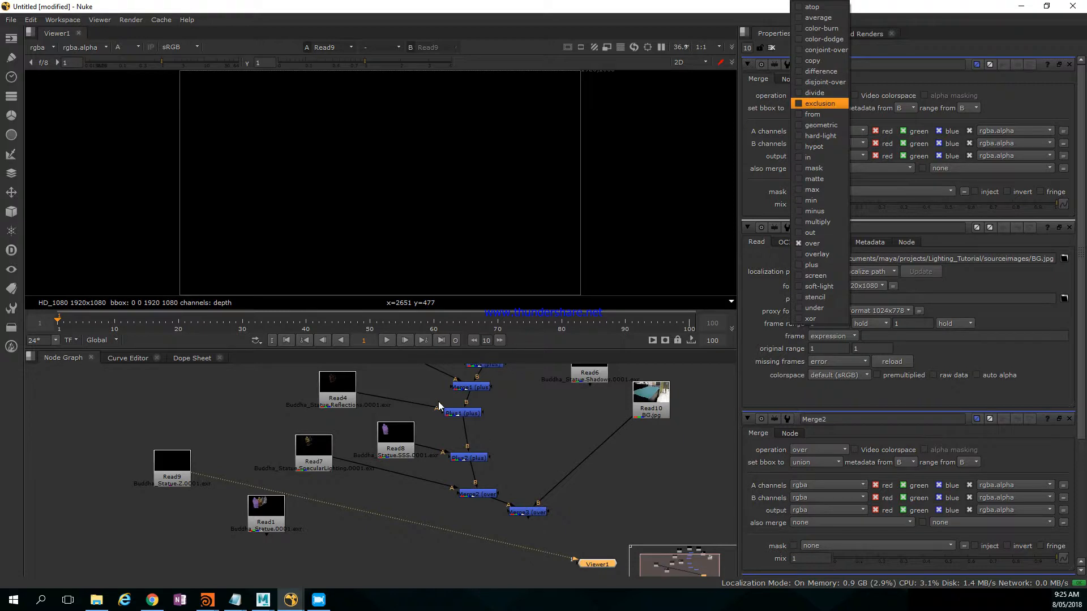
click(298, 444)
Step: Read in test lighting 1.exr from the project's images folder, place its node above the Z pass, and view it
middle_drag(215, 418, 150, 458)
middle_drag(422, 417, 513, 510)
key(r)
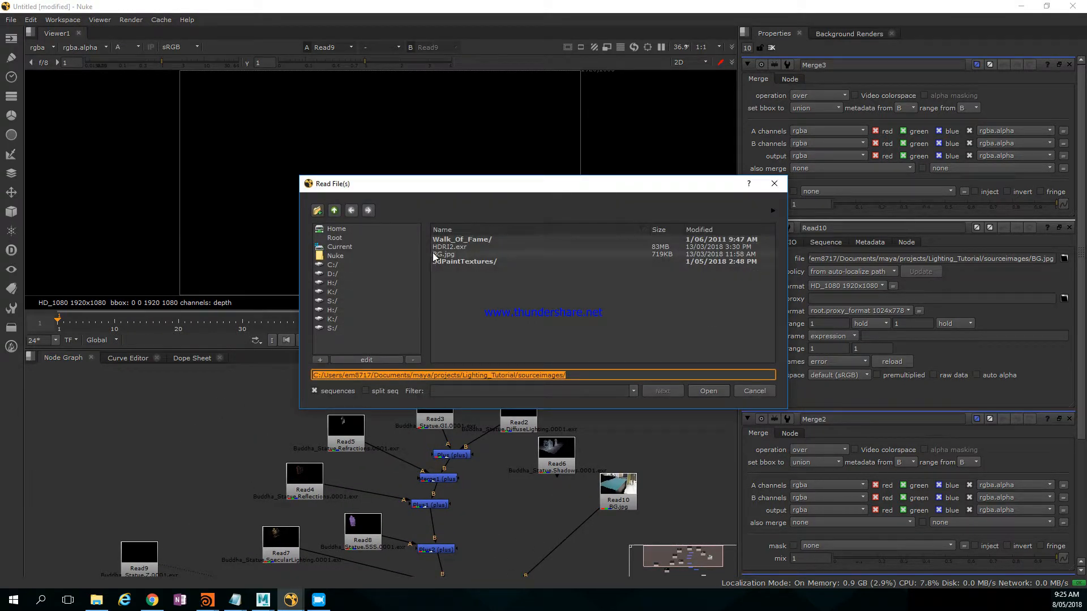
click(335, 211)
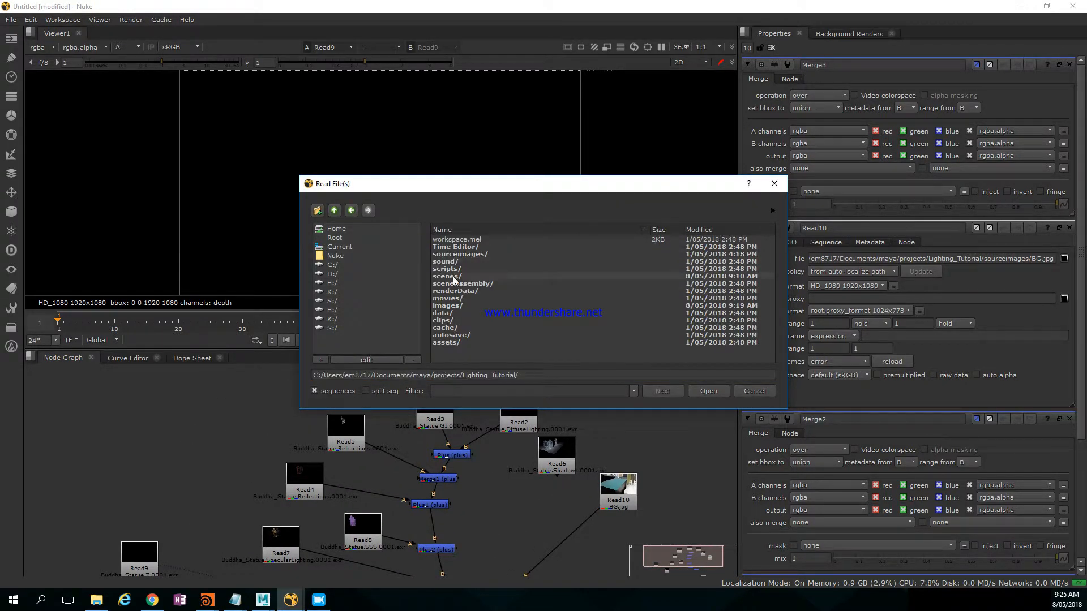
double_click(460, 307)
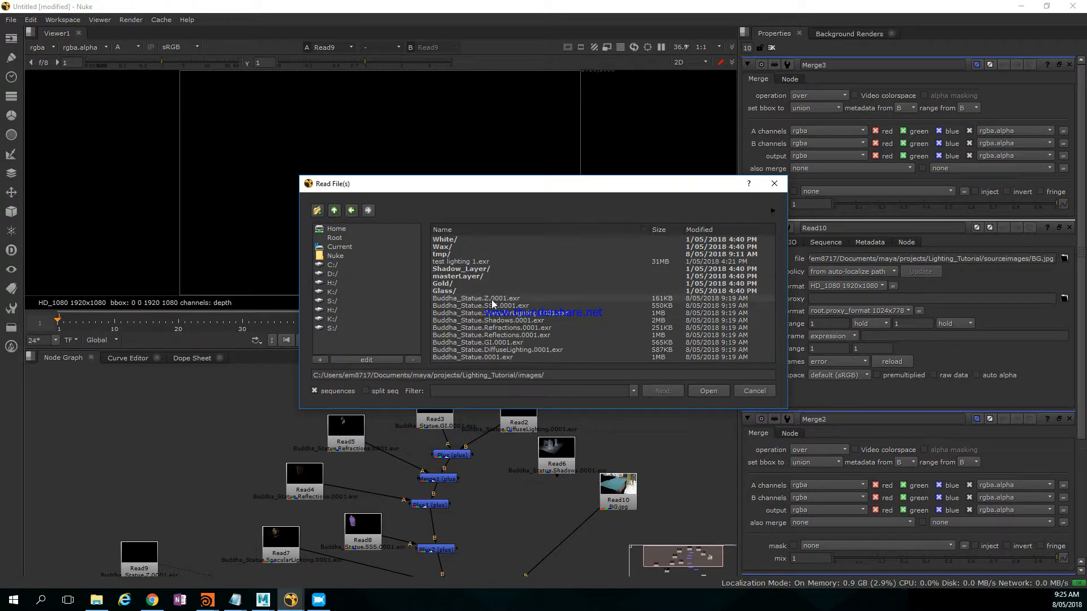
double_click(491, 260)
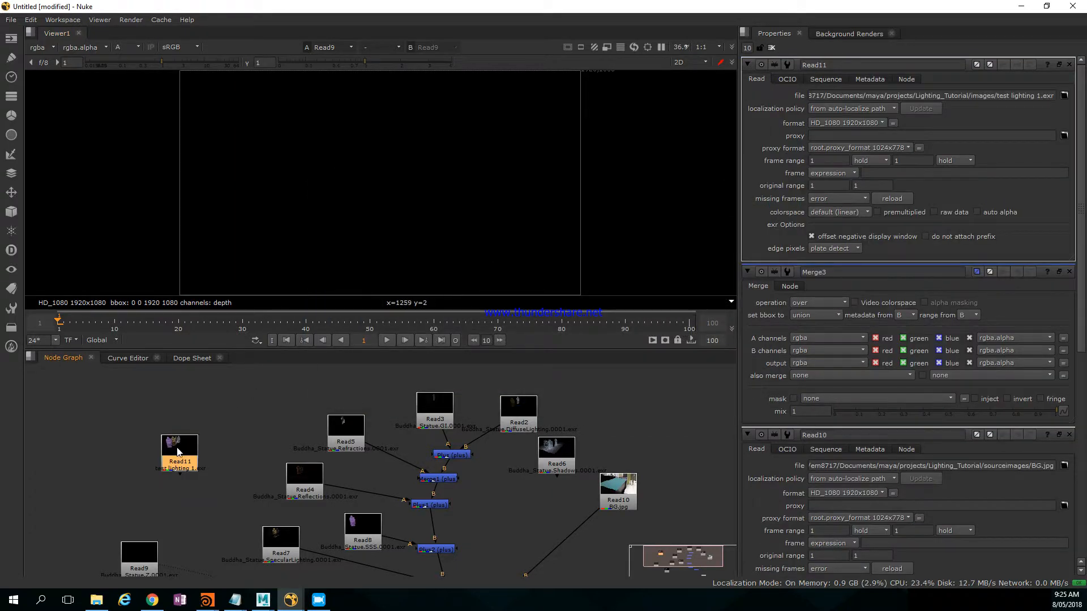
click(201, 447)
key(1)
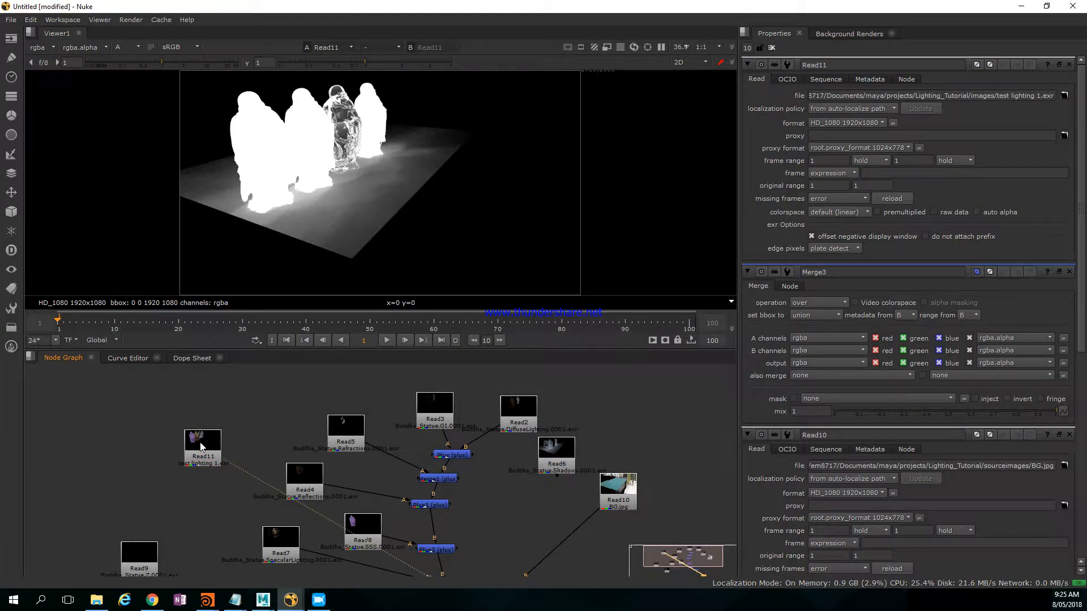
Step: Compare the alpha channel of test lighting 1.exr with its RGB image in the viewer
click(201, 447)
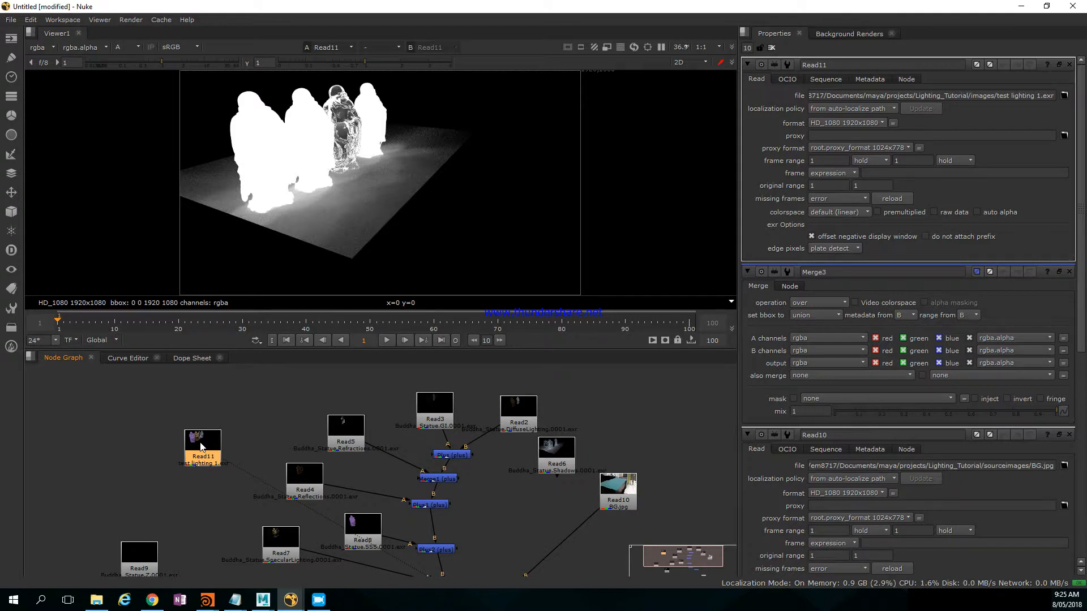
key(a)
key(a)
key(a)
key(a)
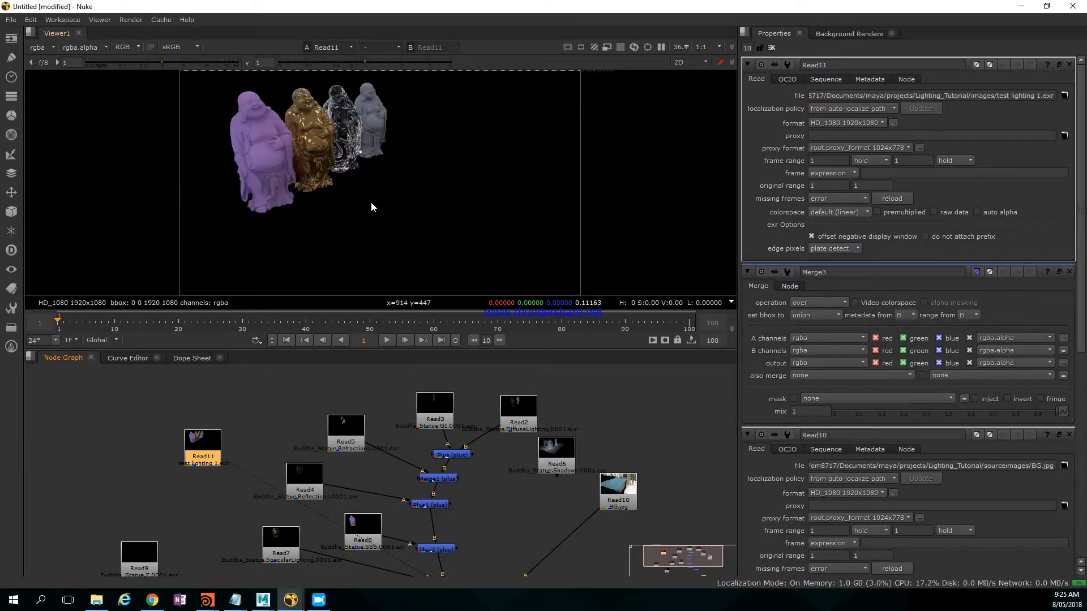
key(a)
key(a)
key(a)
key(a)
key(a)
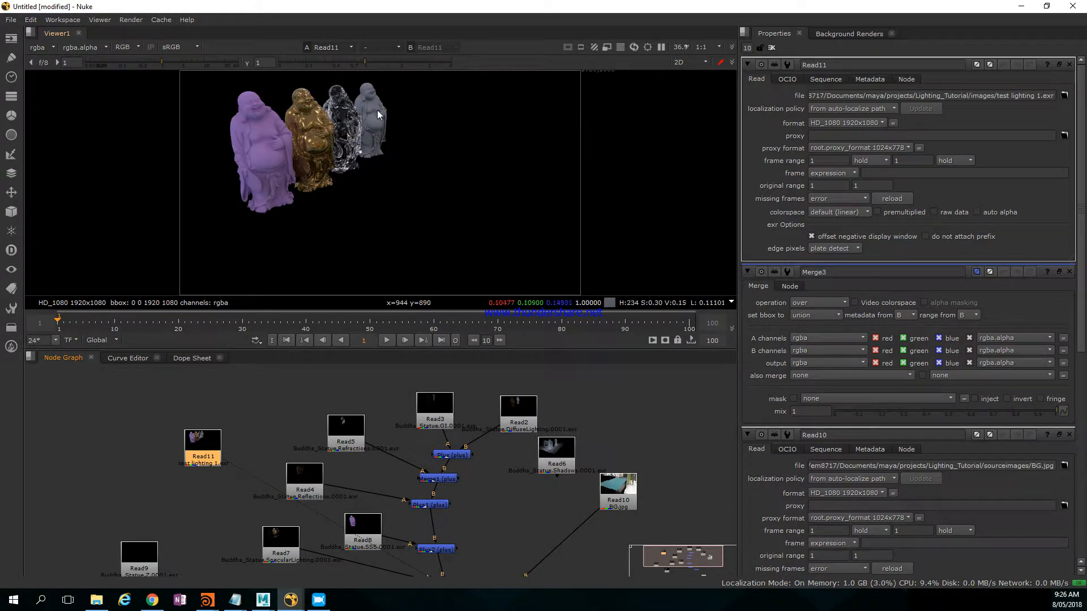
Step: Move the final over Merge node level with the last pass merge and view its composite
middle_drag(249, 450, 206, 408)
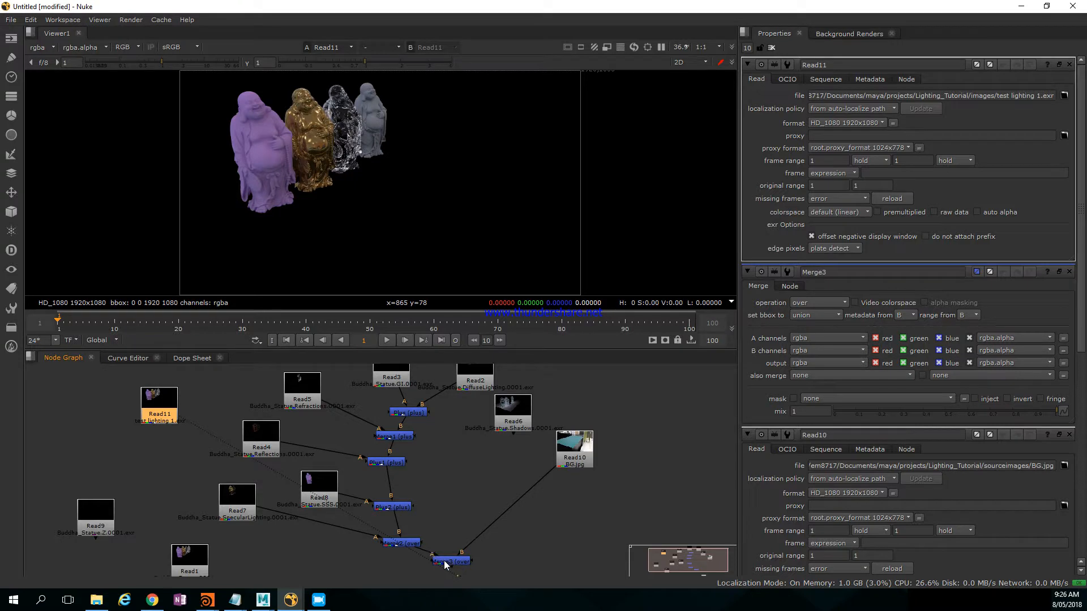
drag(445, 564, 467, 549)
key(1)
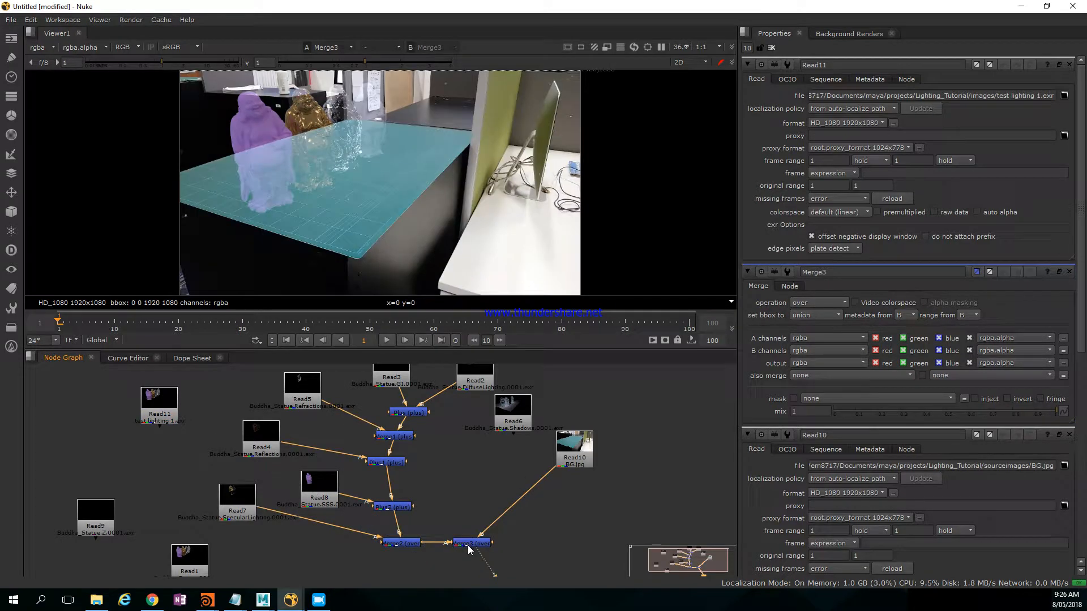
Step: Examine the SpecularLighting pass in the viewer, comparing its RGB image with its alpha channel
middle_drag(430, 477, 537, 501)
click(353, 531)
key(1)
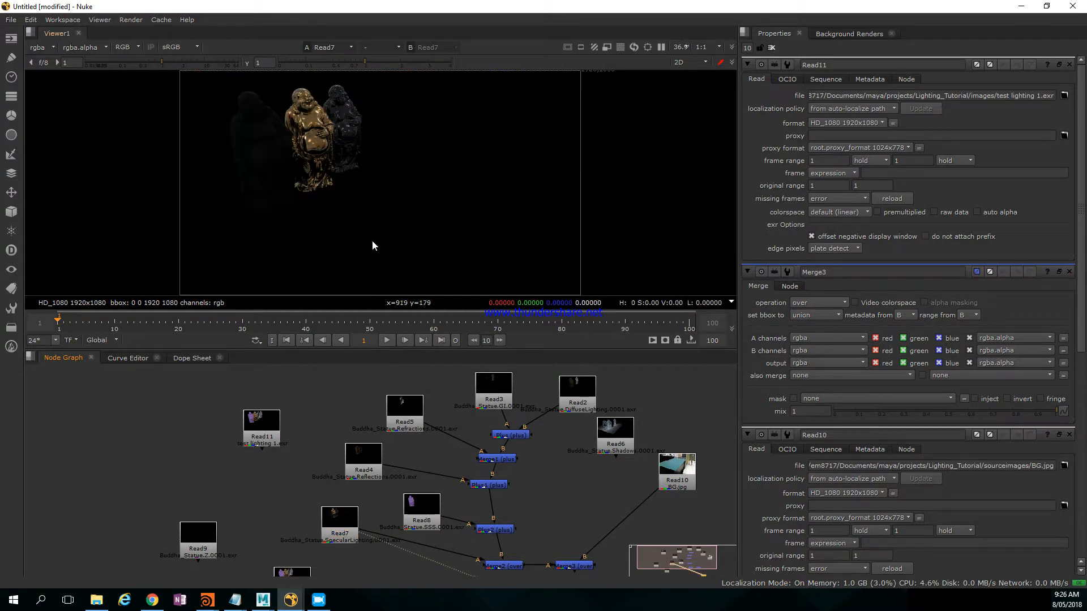
key(a)
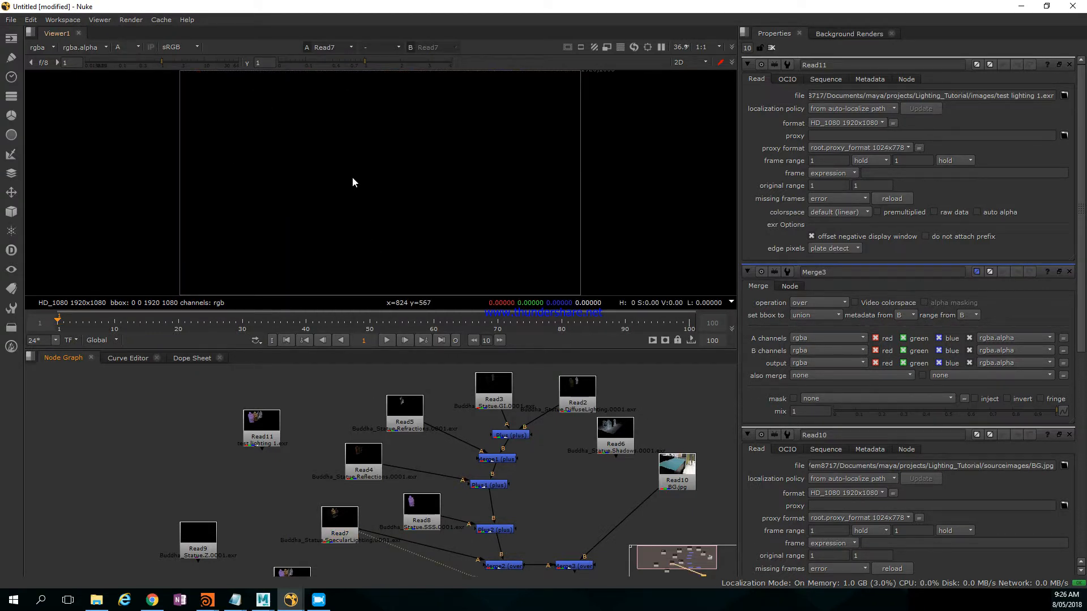
key(a)
key(a)
key(a)
key(a)
key(a)
Step: Place the final over Merge node slightly below the last pass merge and select the test lighting 1.exr Read node
middle_drag(511, 461, 421, 428)
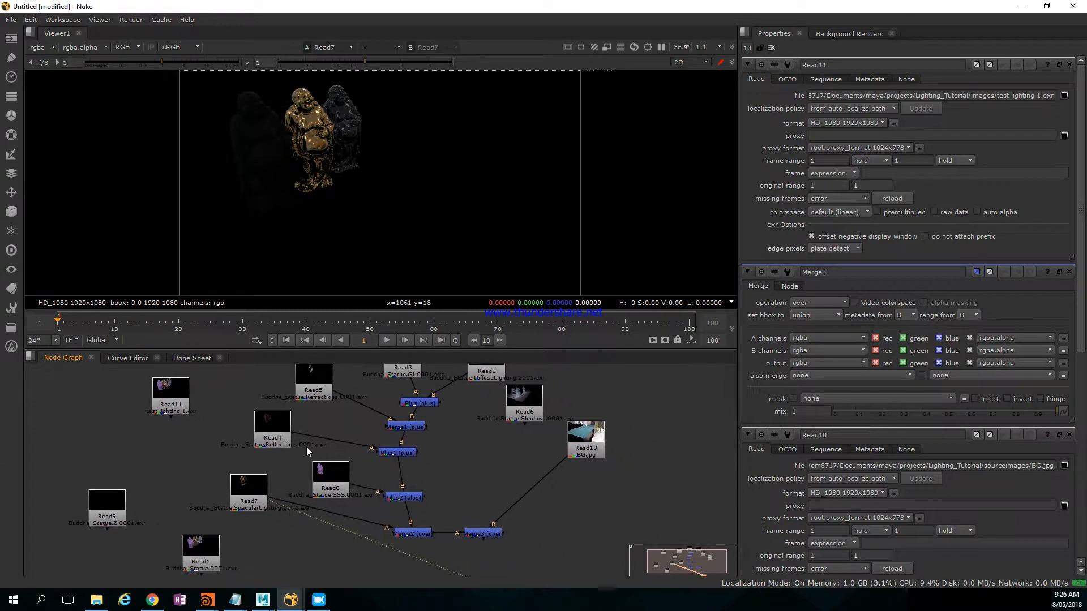
drag(483, 533, 516, 559)
click(176, 412)
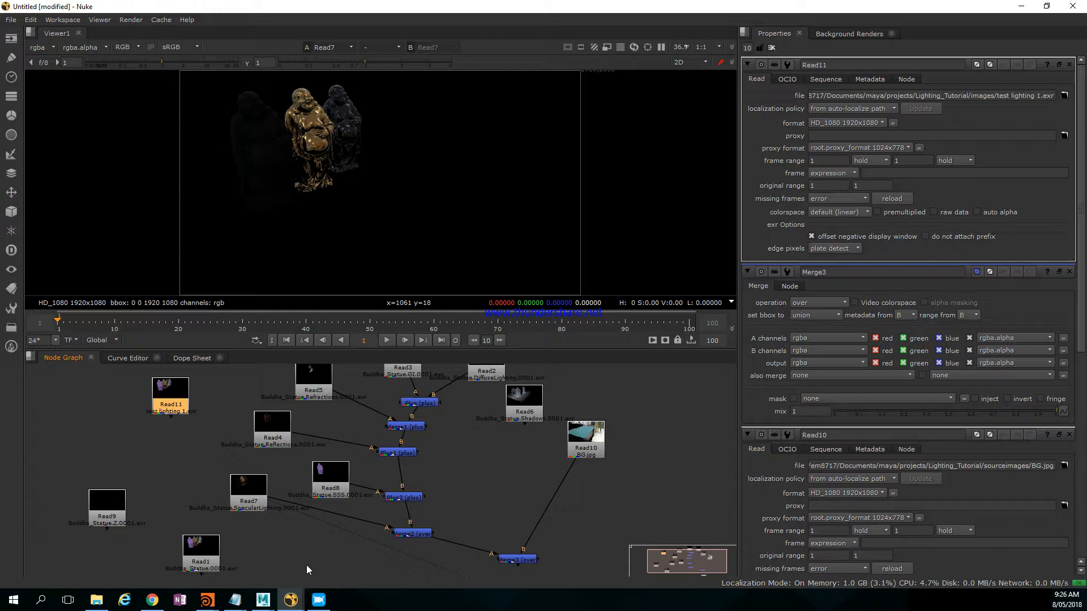
Step: Switch to Autodesk Maya, close the Render Settings window, and open Render Setup
mouse_move(210, 606)
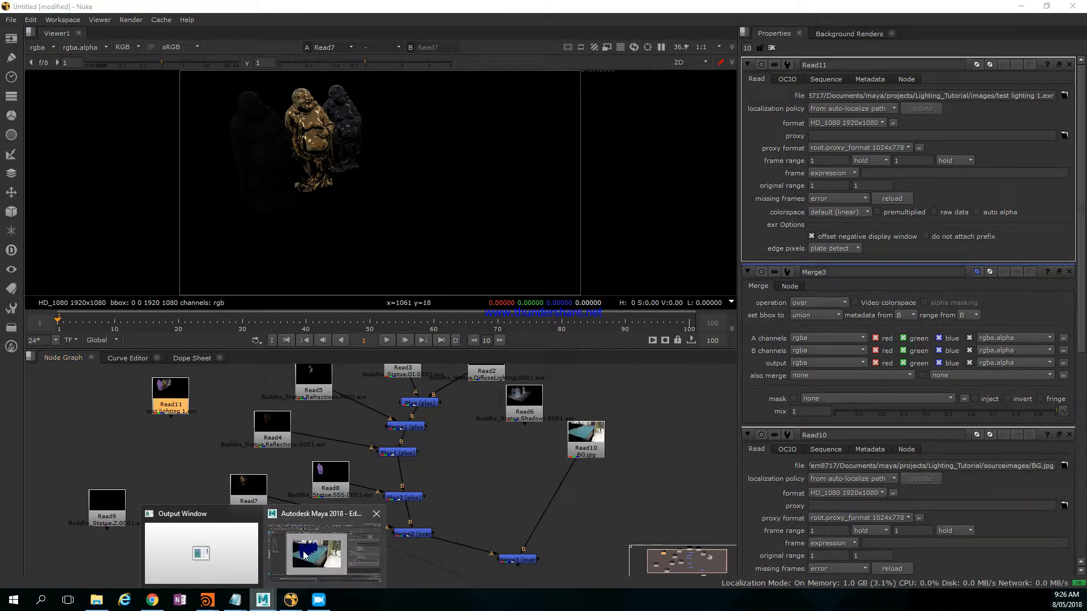
click(316, 547)
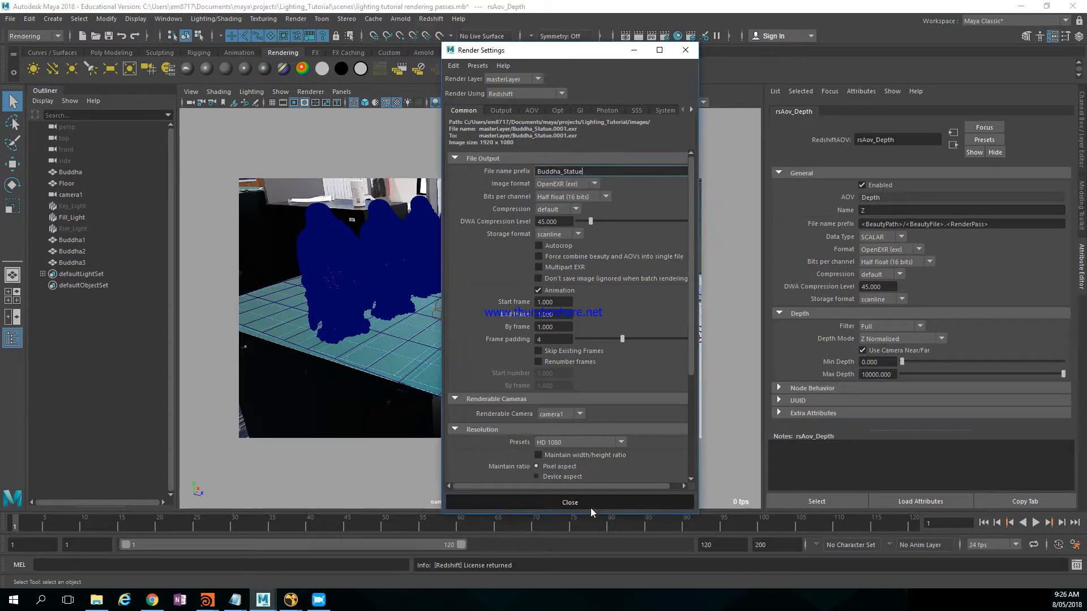
click(590, 508)
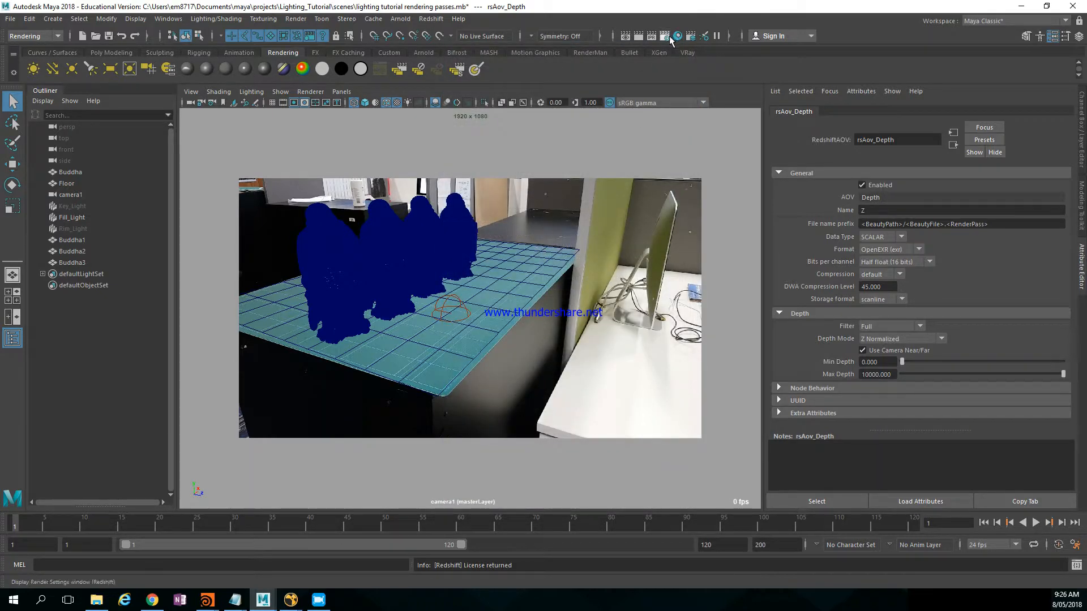
click(690, 36)
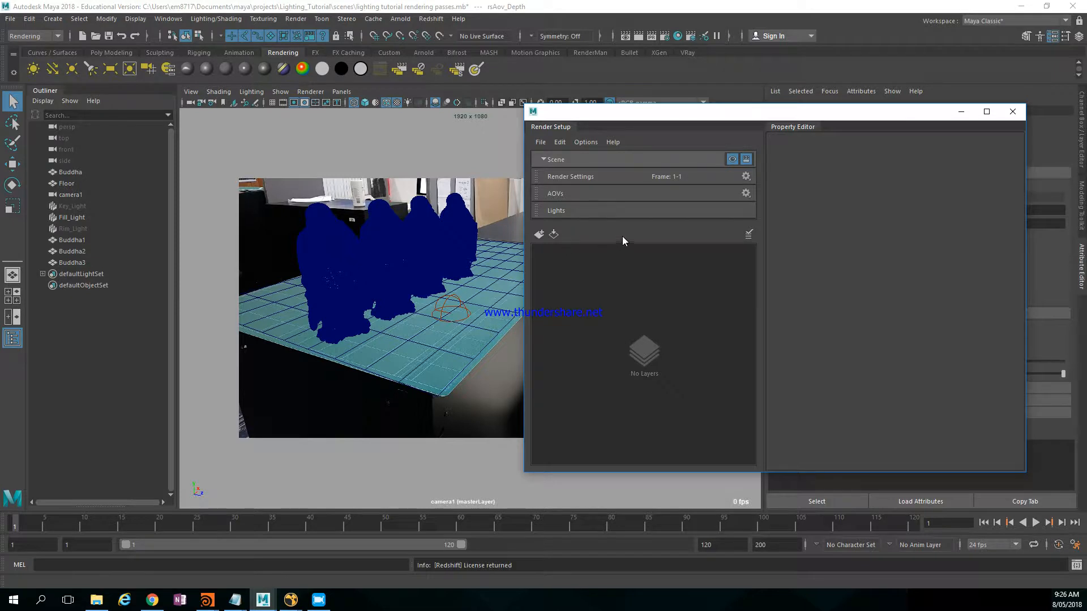
Step: Select all four Buddha statues and create a render layer named MaskLayer
click(459, 227)
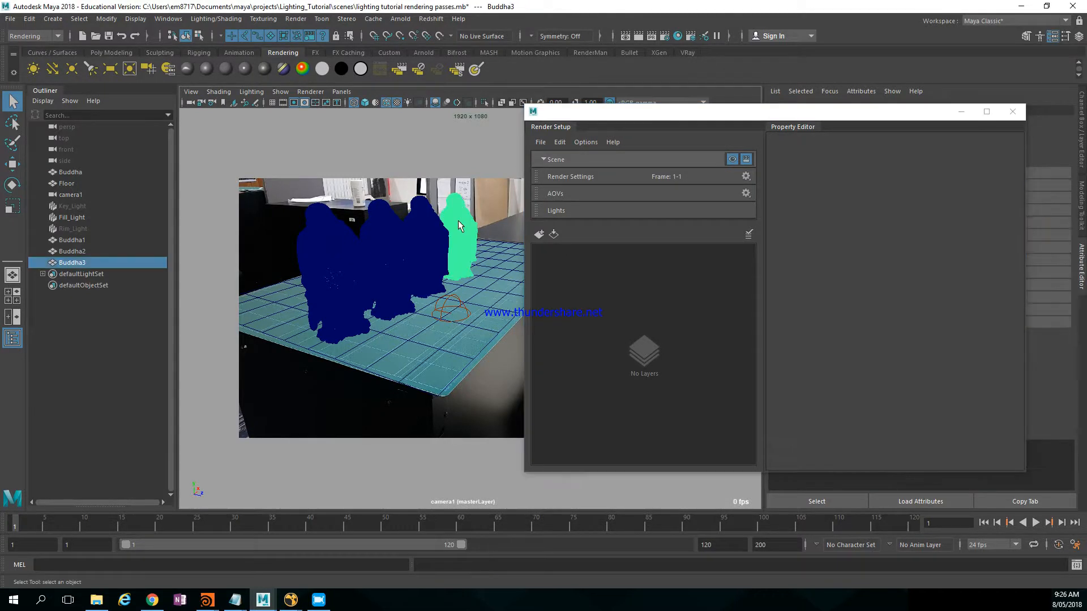
shift+click(428, 236)
shift+click(396, 242)
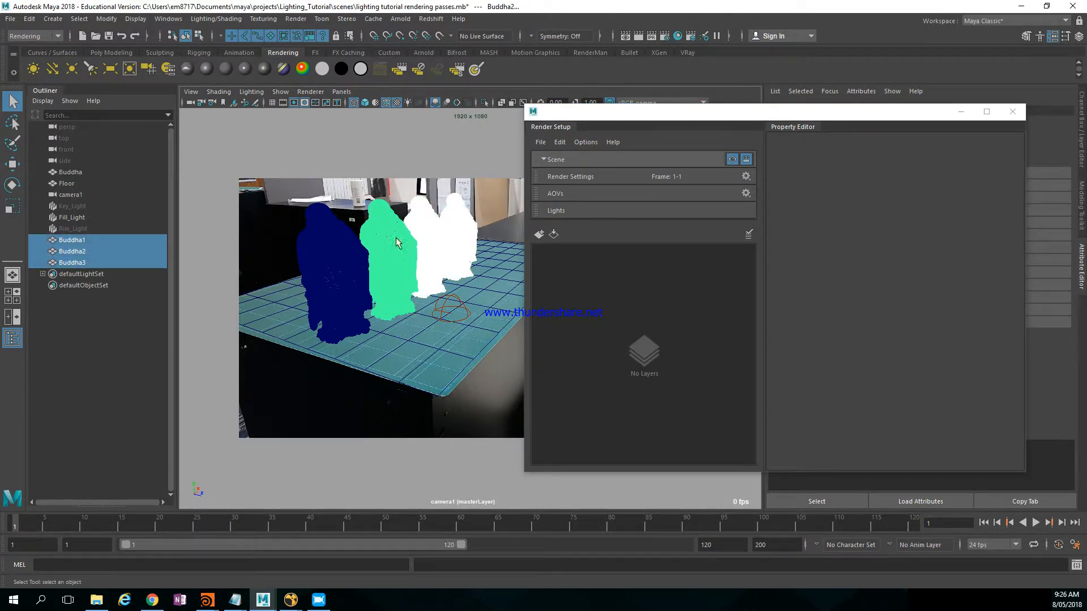
shift+click(336, 266)
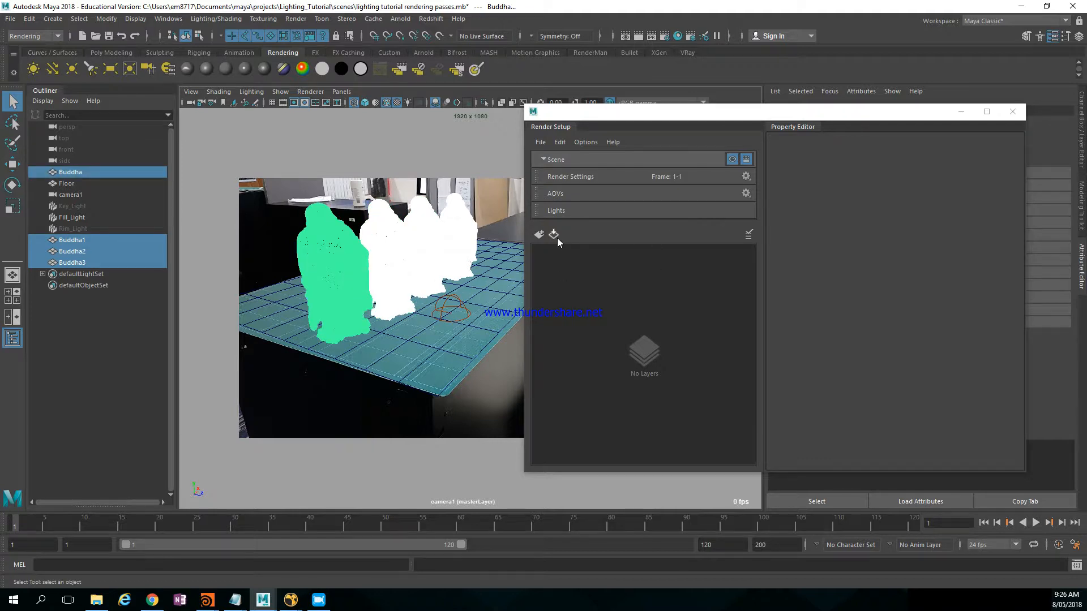
click(538, 234)
text(MaskLayer)
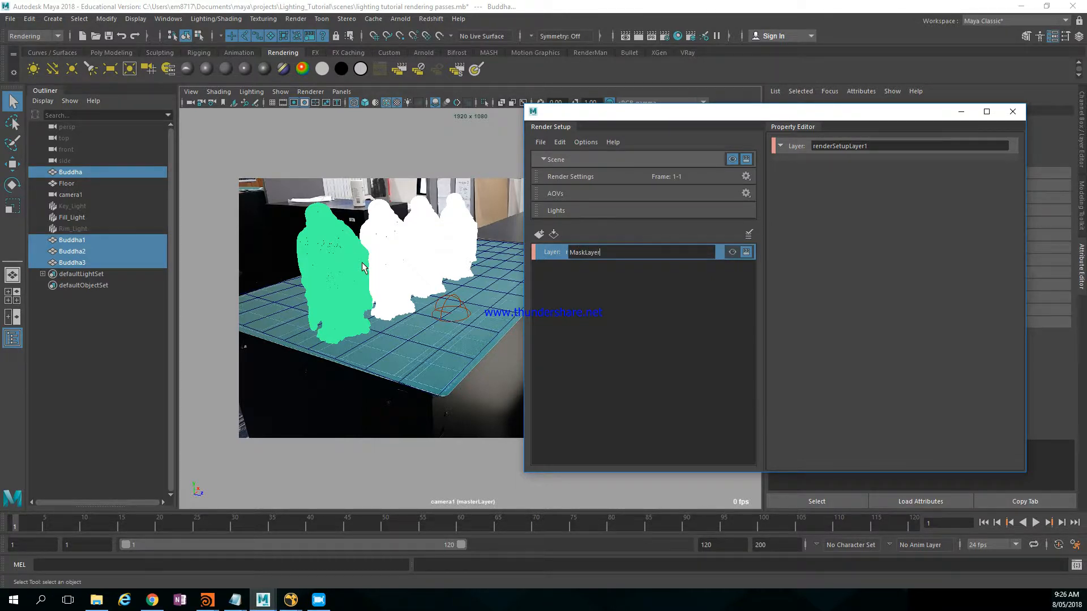
key(Return)
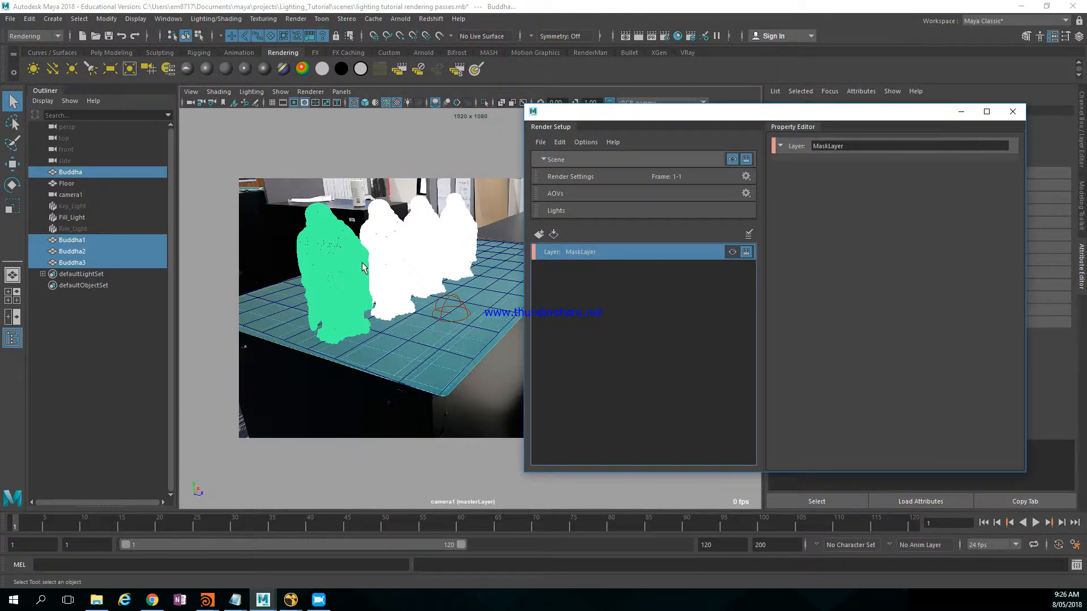
Step: Create a collection named objects in MaskLayer and add Buddha, Buddha1, Buddha2 and Buddha3 to it
right_click(643, 251)
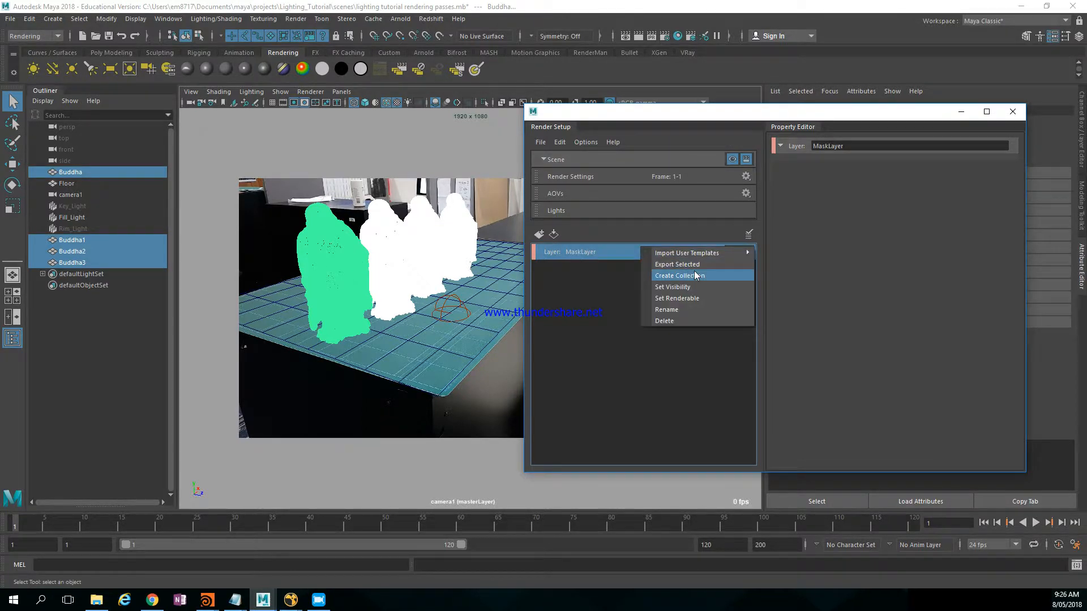
click(706, 276)
drag(626, 270, 506, 269)
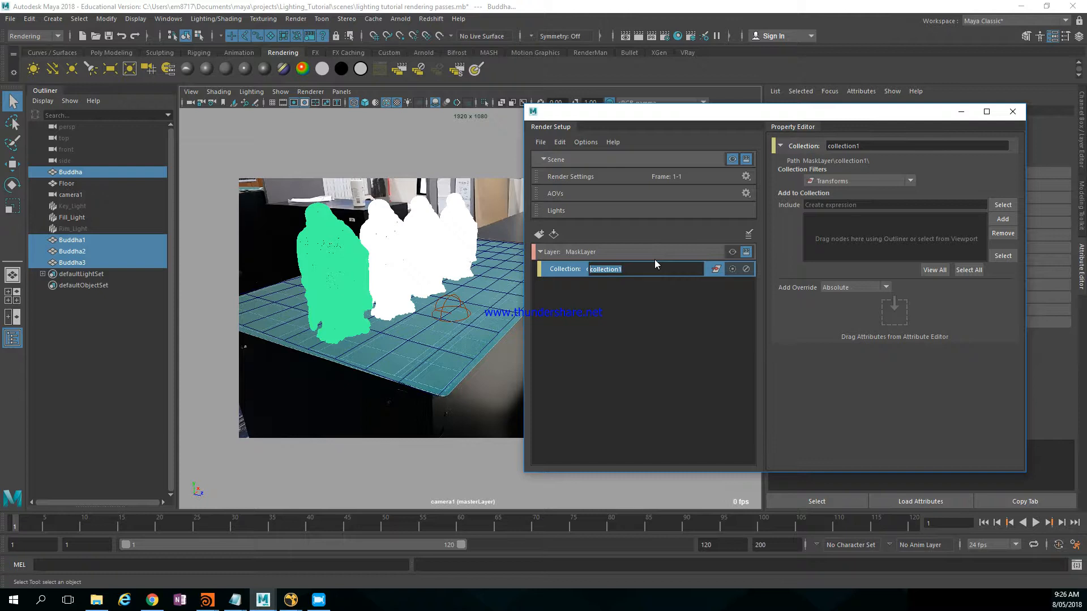
text(objects)
key(Return)
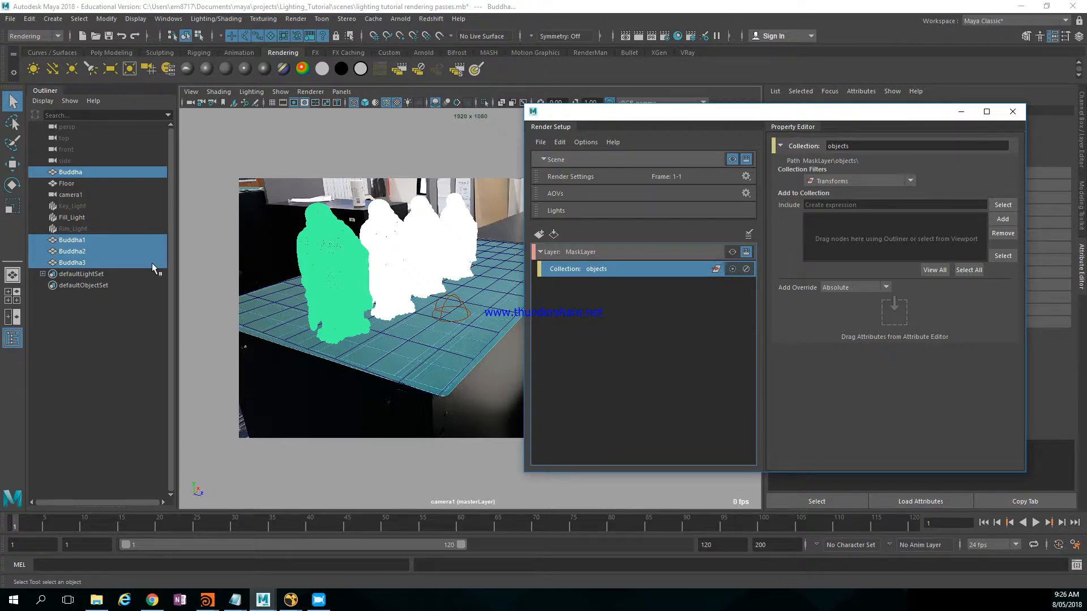
drag(66, 245, 907, 233)
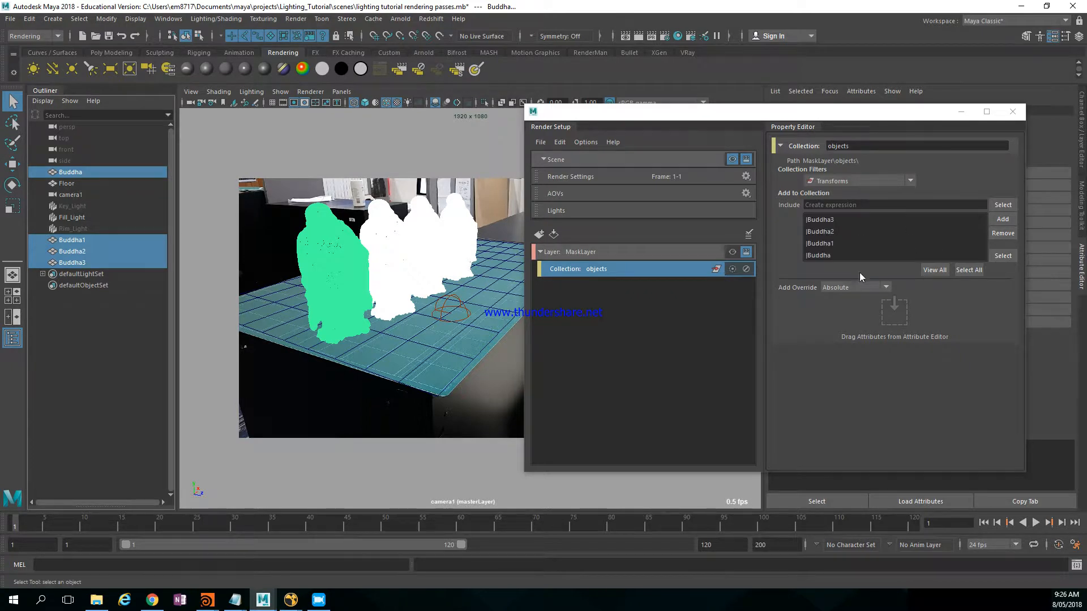
Step: Add a material override to the objects collection and create a Surface Shader material in the Hypershade
right_click(644, 269)
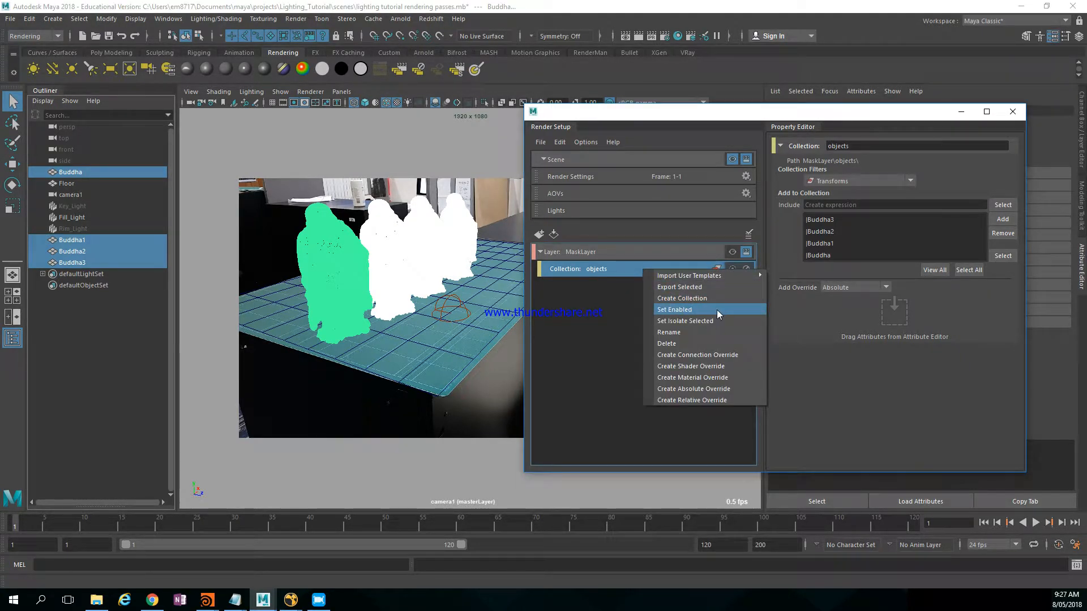
click(718, 378)
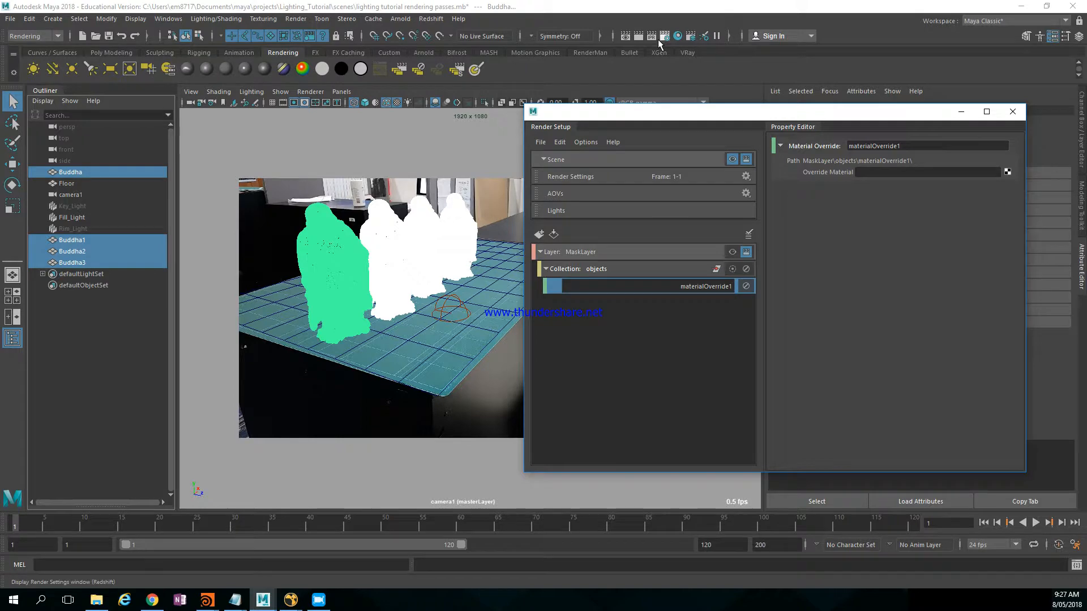
click(677, 36)
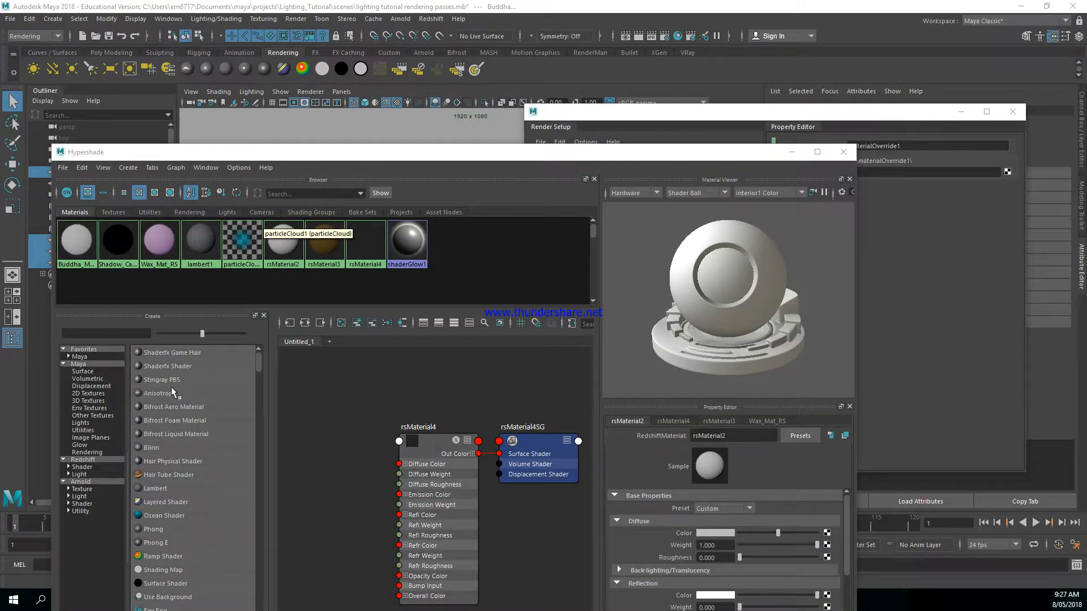
click(84, 372)
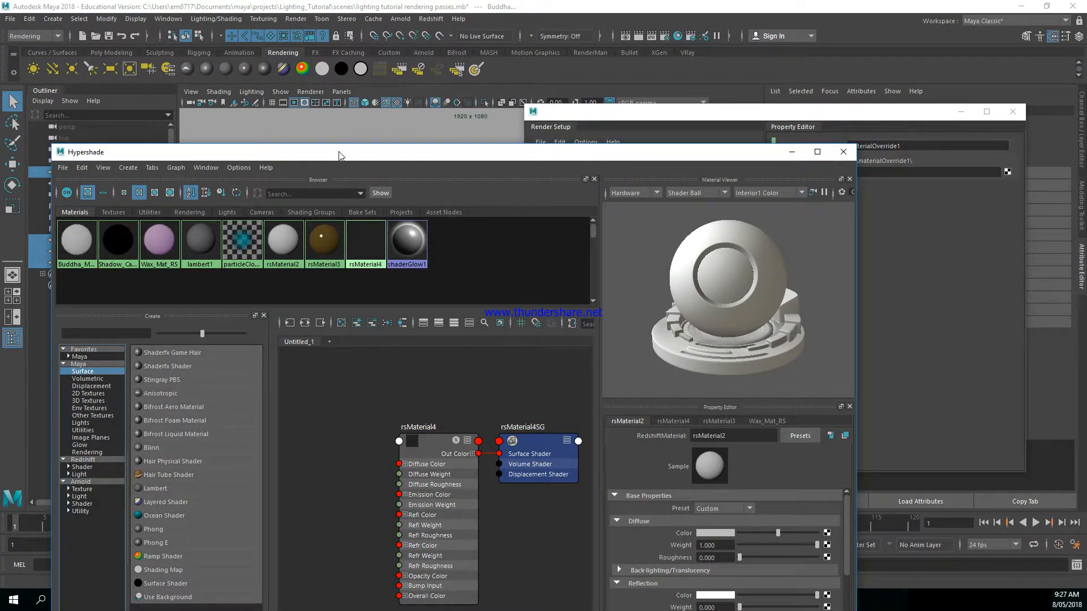
drag(337, 159, 358, 120)
click(374, 284)
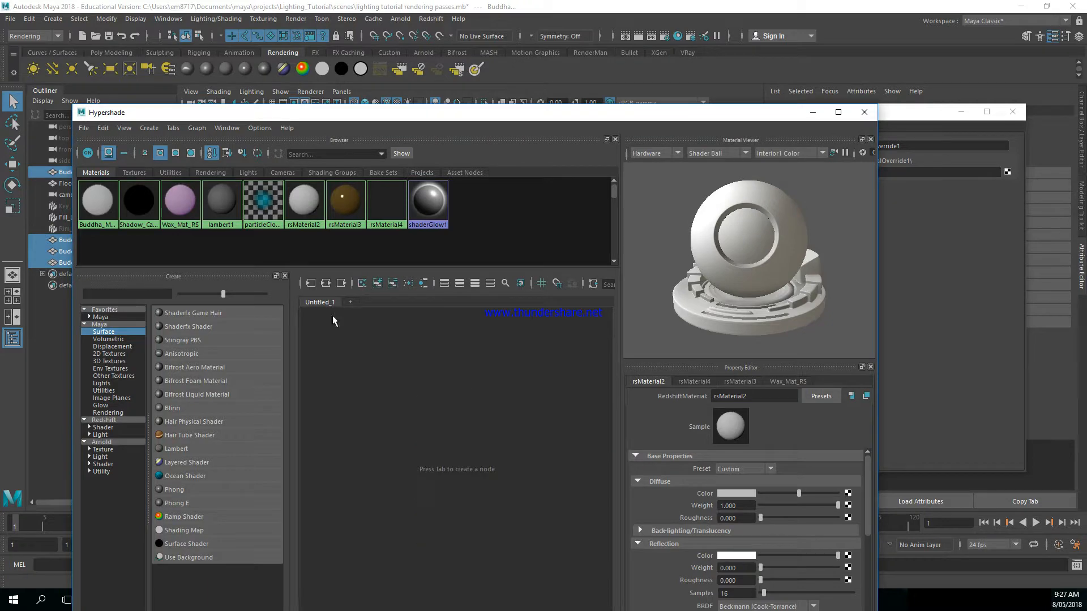
click(201, 540)
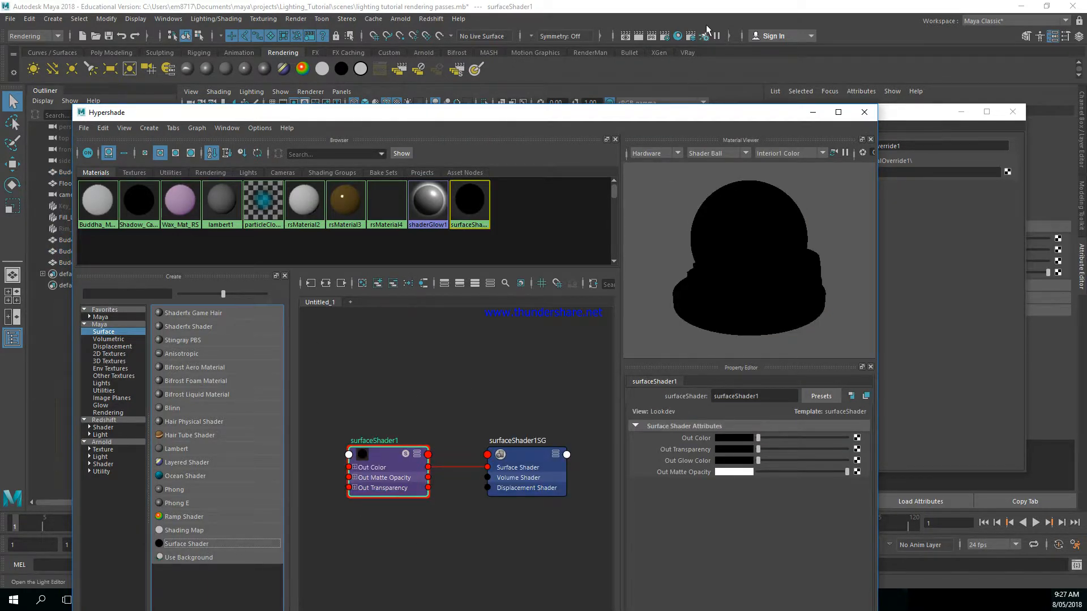
Step: Assign the new surface shader as the override material, minimize the Hypershade, and make MaskLayer the visible layer
drag(740, 119, 606, 143)
middle_drag(291, 481, 839, 173)
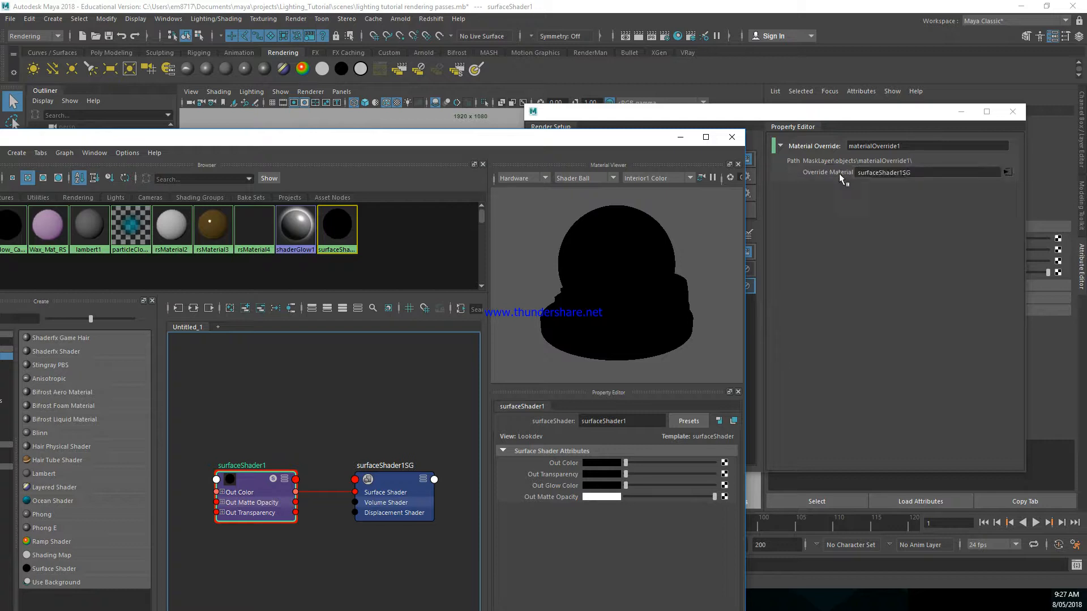
click(684, 136)
click(732, 253)
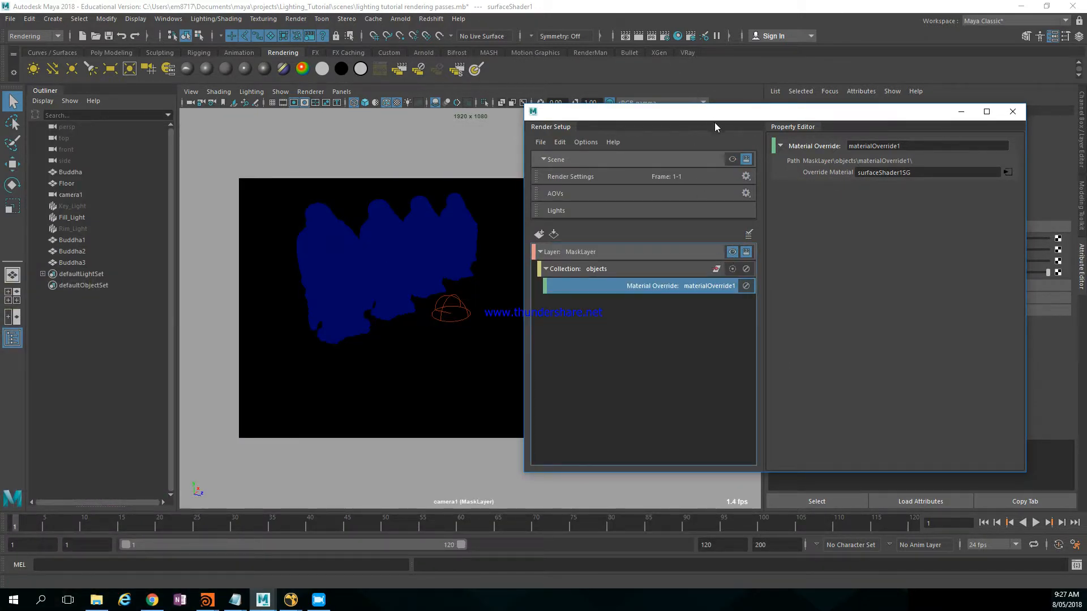
Step: Make the Scene layer non-renderable and render MaskLayer in the Render View, switching between its alpha and RGB display
click(747, 161)
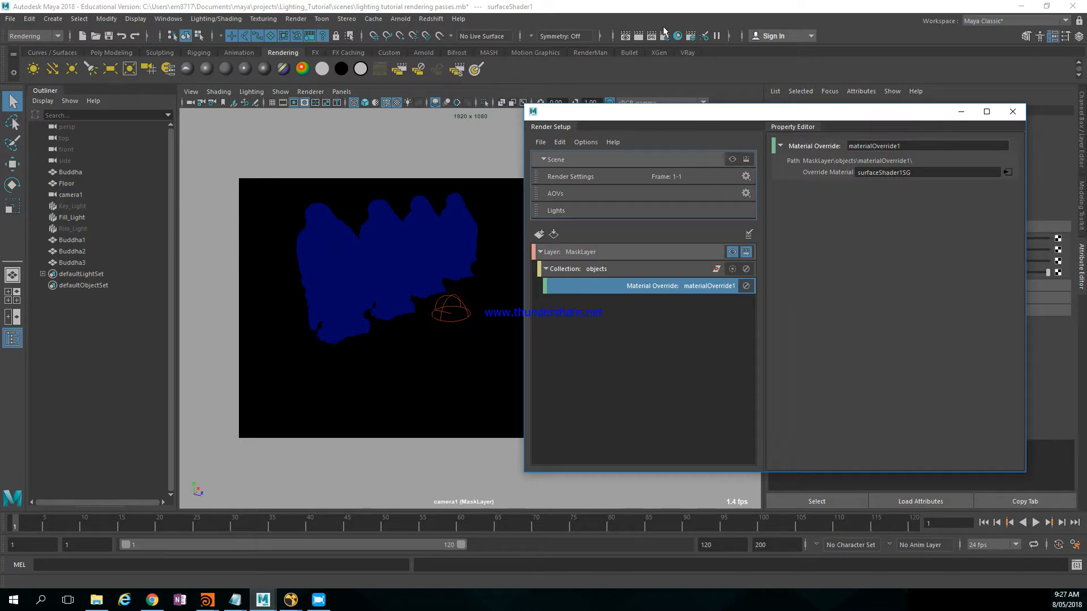
click(625, 36)
click(13, 35)
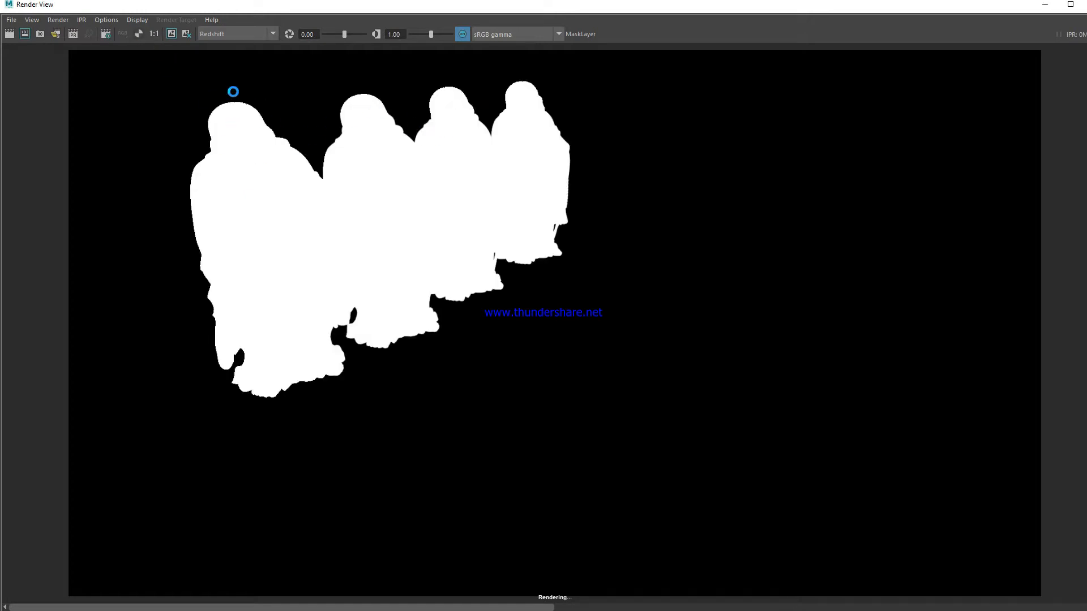
click(138, 35)
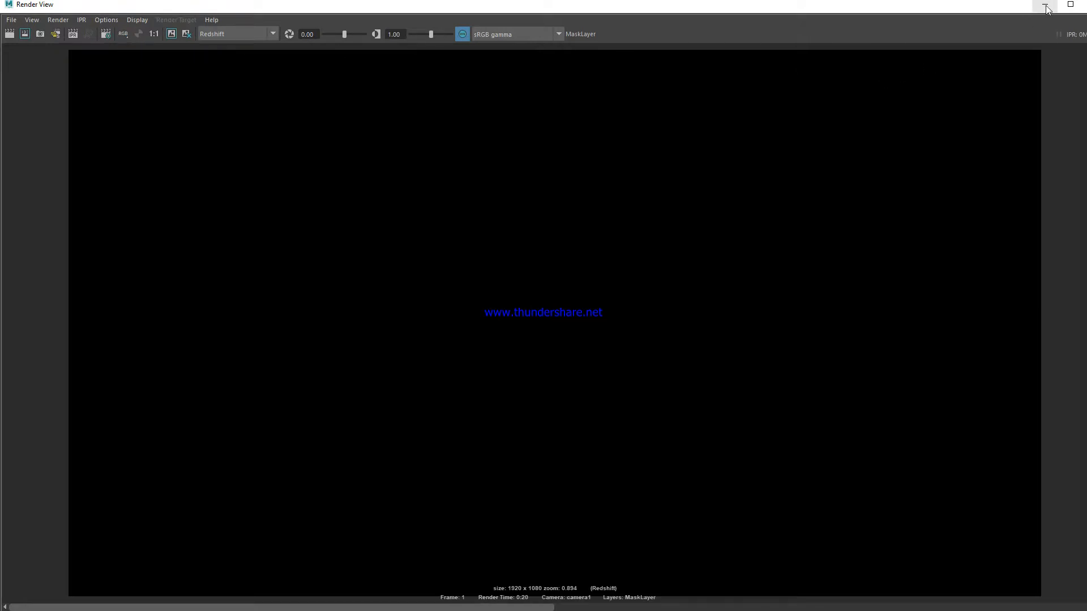
Step: Set the Out Color of surfaceShader1 to white, moving the render and Render Setup windows out of the way
click(1069, 4)
click(909, 54)
drag(872, 112, 586, 201)
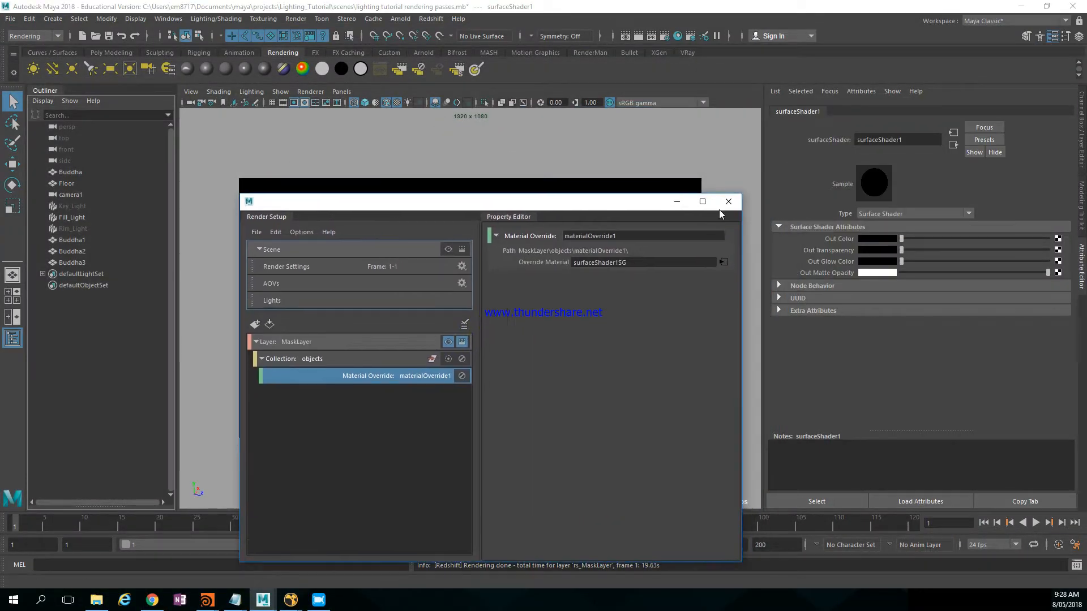
click(1040, 238)
drag(632, 205, 150, 205)
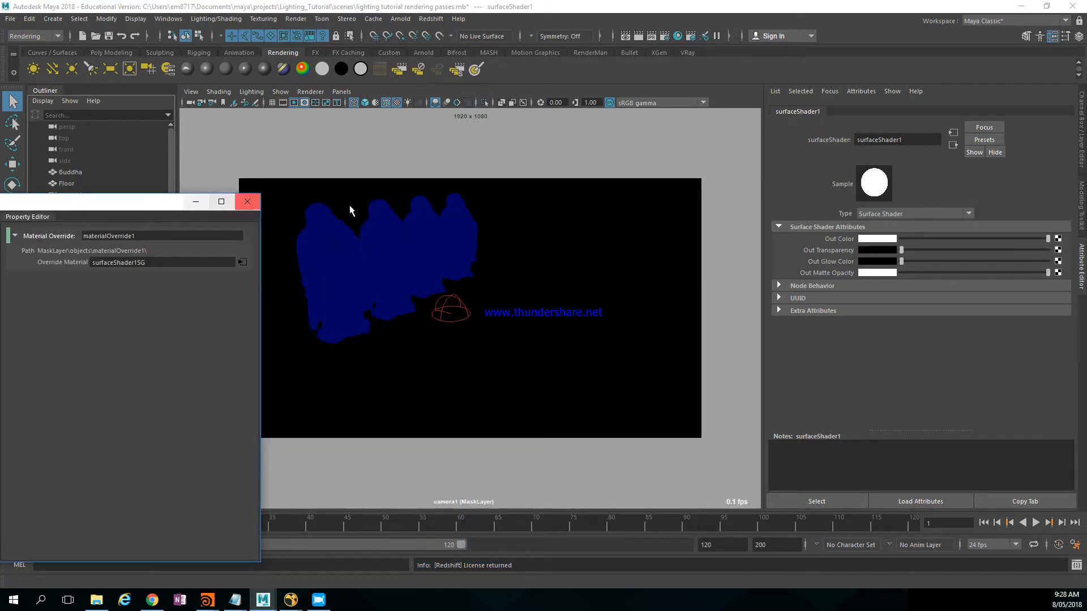
Step: Re-render MaskLayer with the white surface shader in a maximized Render View
click(637, 36)
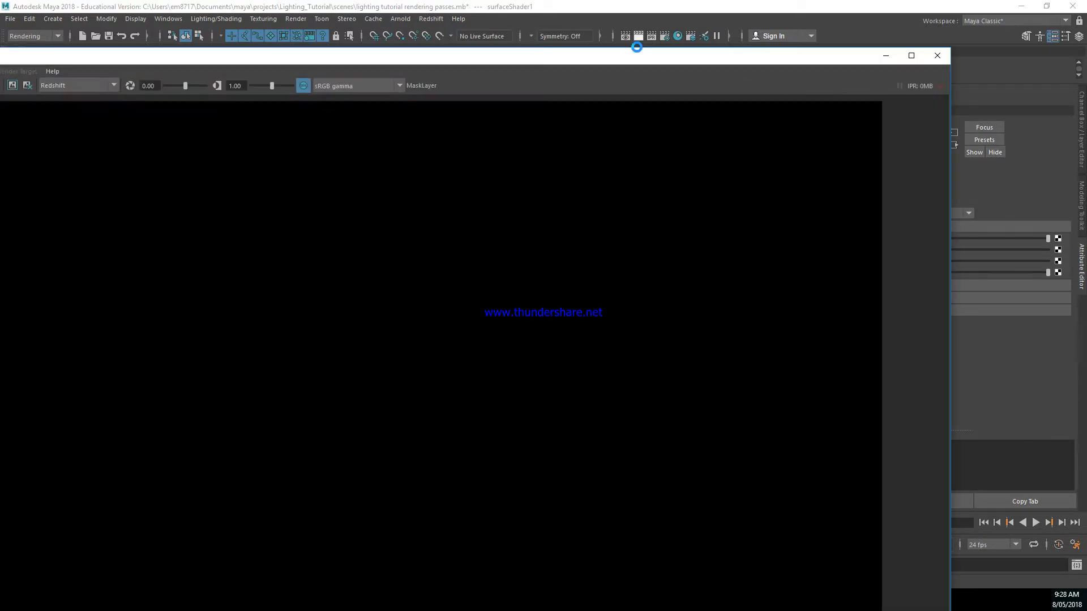
drag(596, 59, 774, 68)
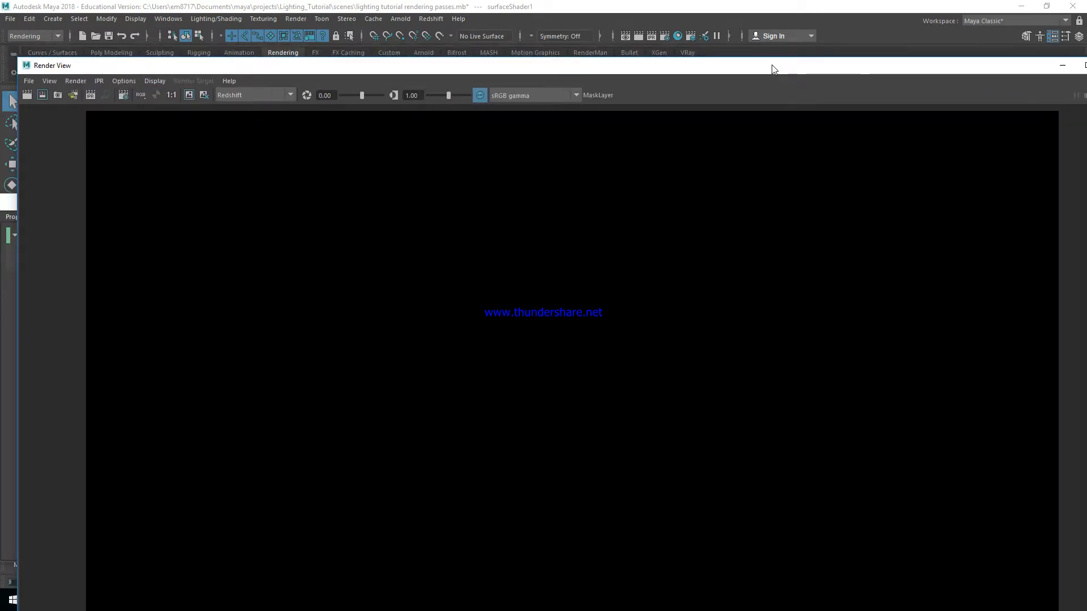
double_click(774, 68)
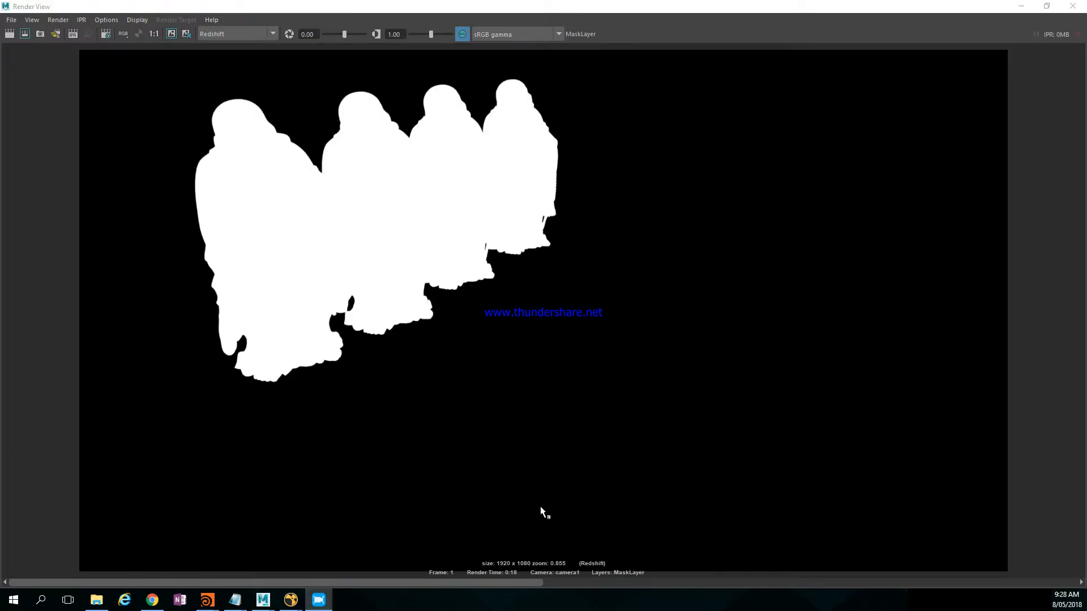
Step: Save the rendered mask as the OpenEXR file Buddha_Statue.Mask.exr in the project's images folder
click(11, 19)
click(22, 49)
drag(1, 296, 568, 183)
click(327, 296)
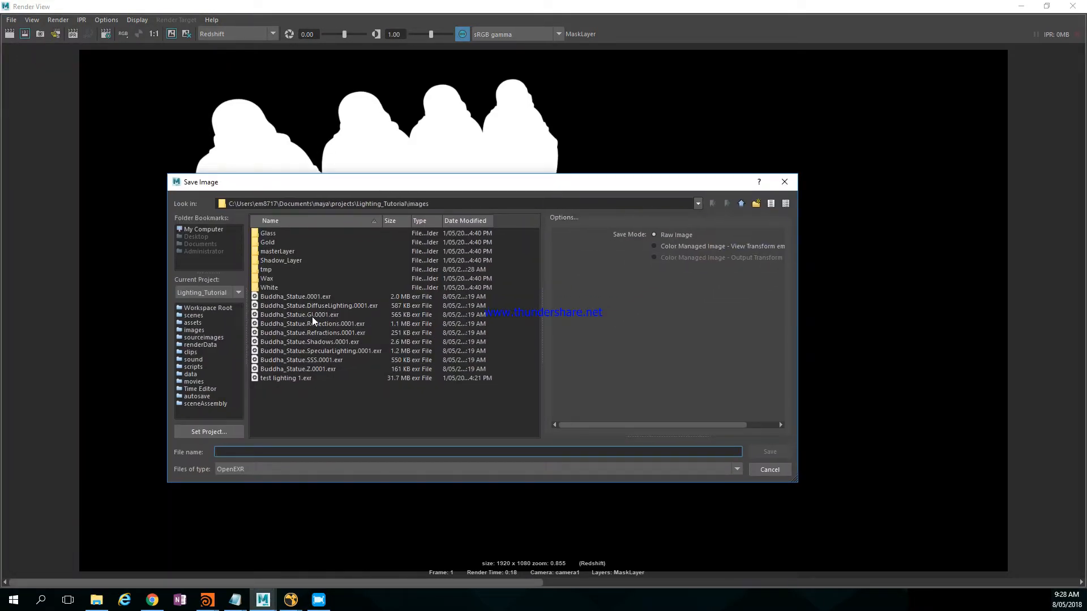
click(275, 453)
drag(277, 452, 268, 452)
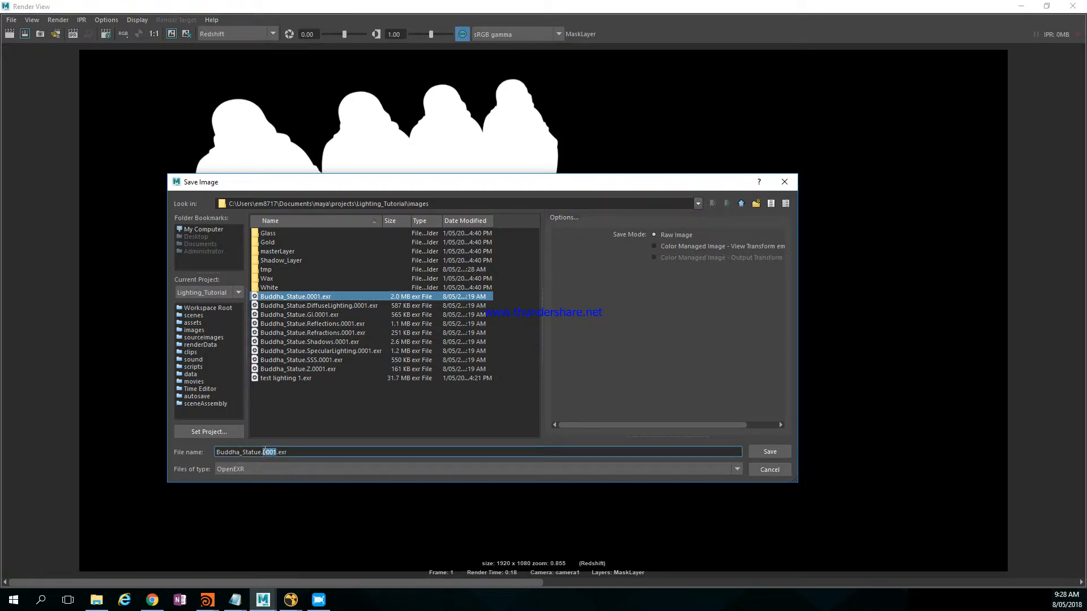
text(Mask)
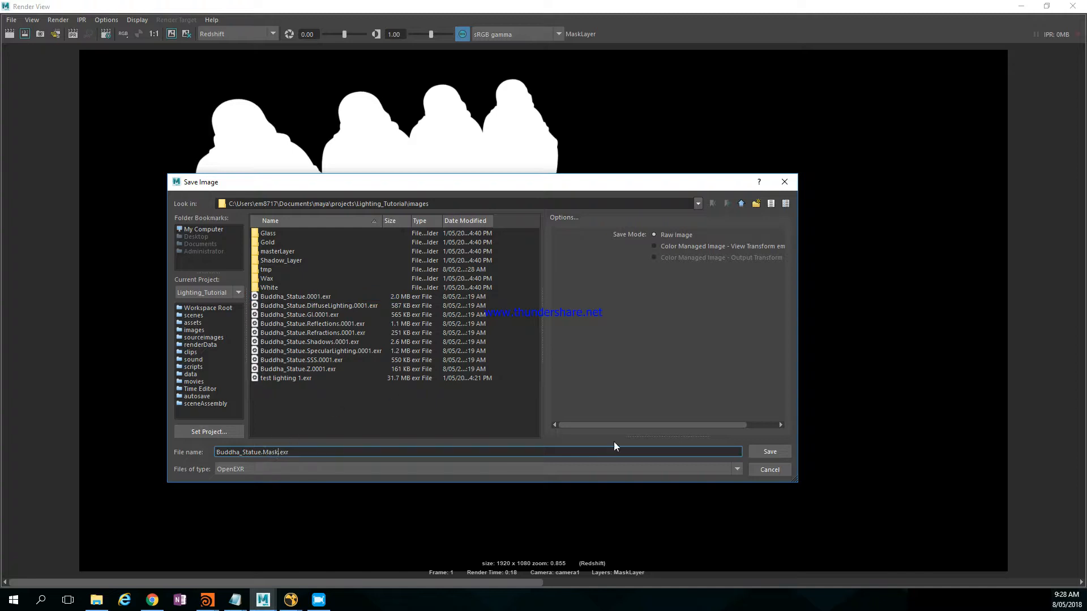
click(770, 453)
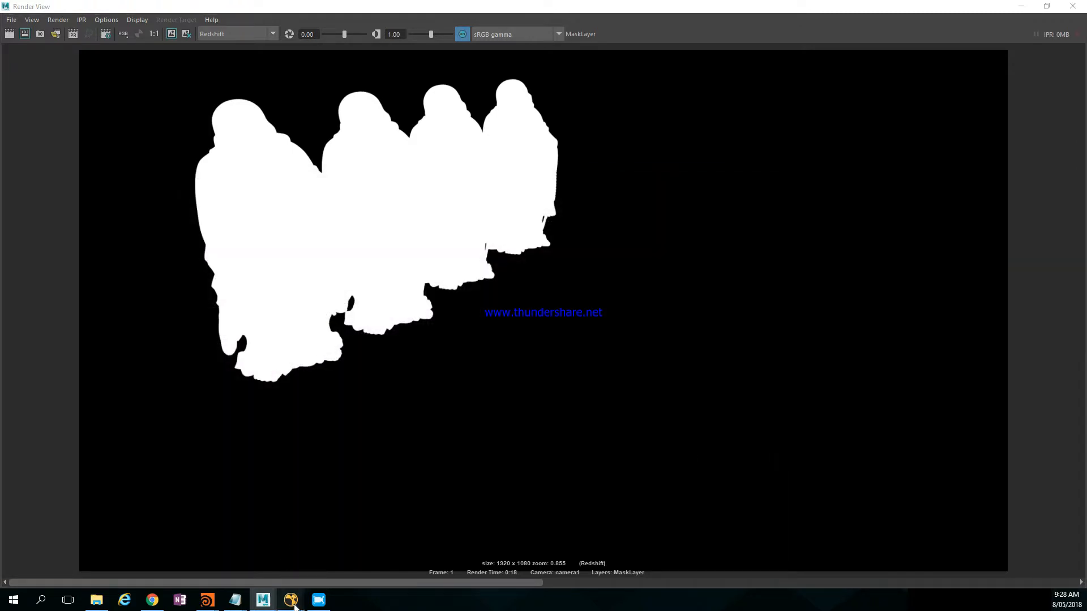
Step: Switch to Nuke, import Buddha_Statue.Mask.exr with a Read node, and show it in the viewer
mouse_move(291, 600)
click(322, 518)
middle_drag(313, 546, 316, 514)
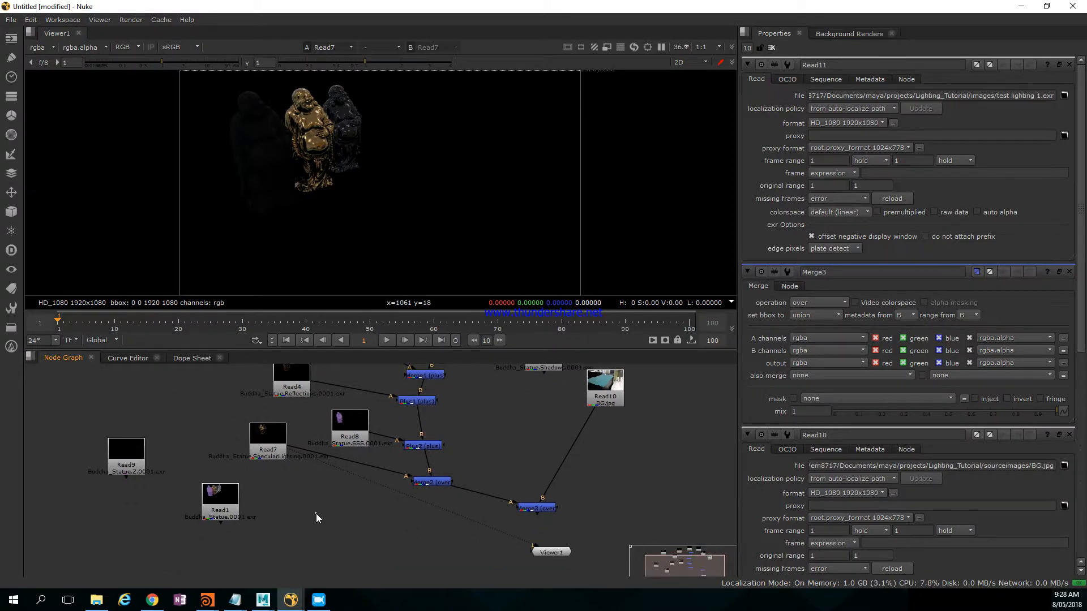
key(r)
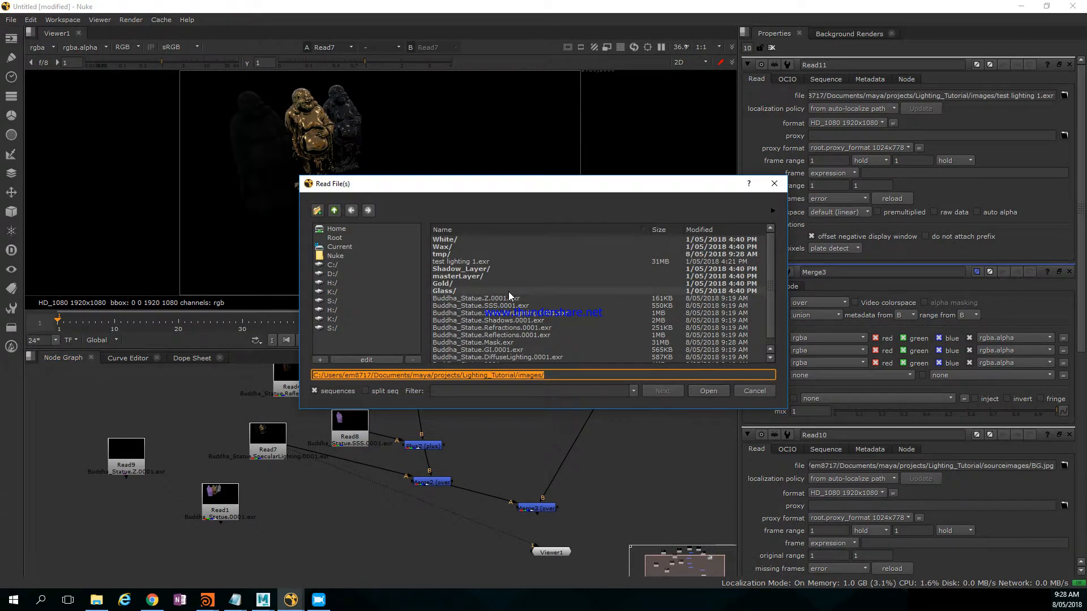
scroll(508, 292, down, 1)
double_click(510, 335)
drag(319, 517, 314, 513)
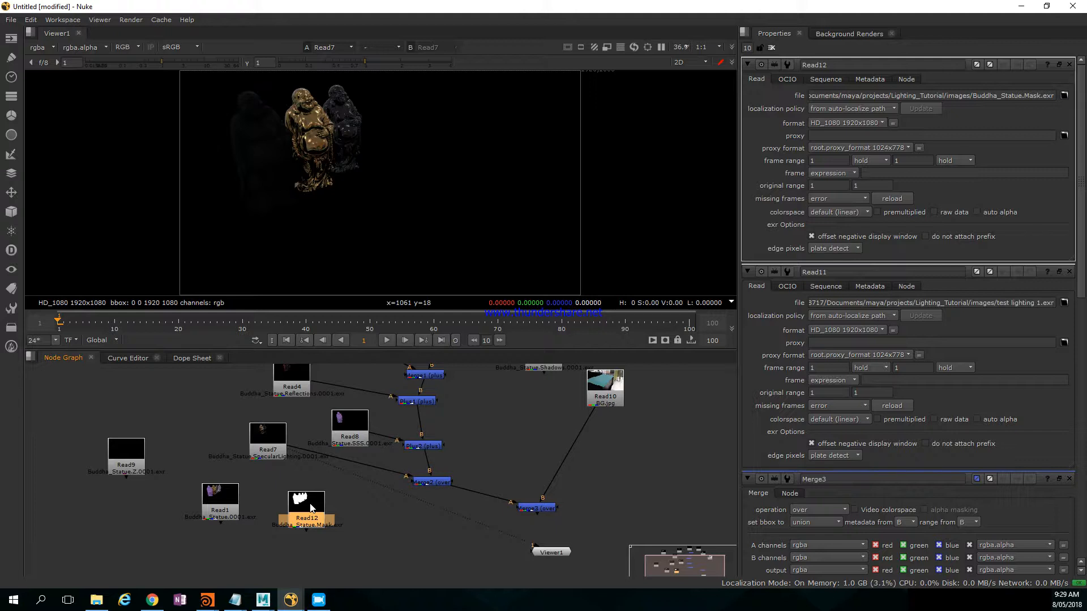
key(2)
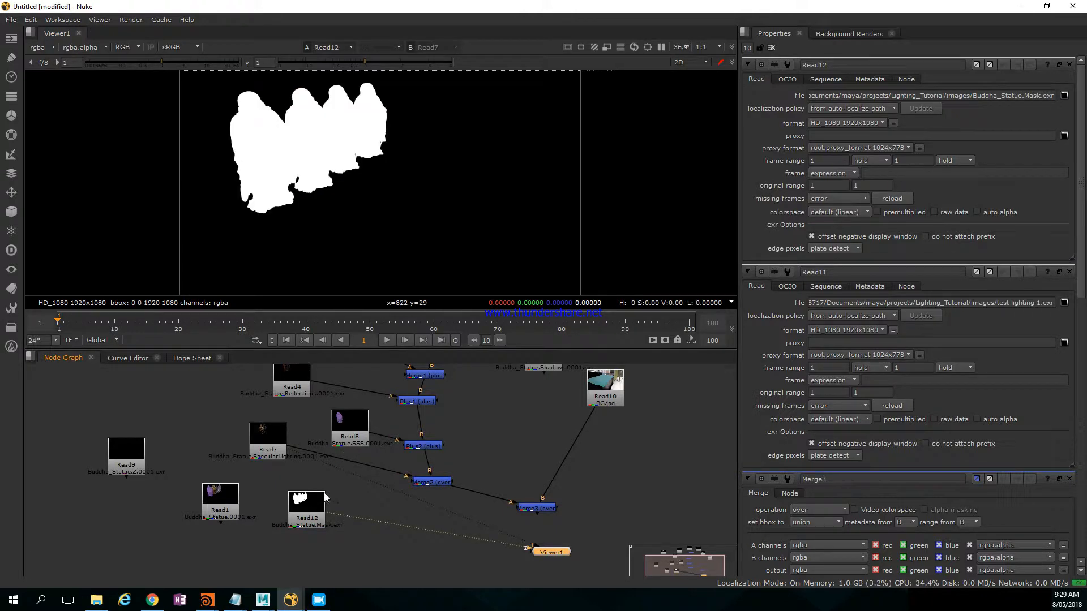
Step: Add a Copy node fed by the mask Read and insert it between the last statue merge and the background merge
click(321, 507)
key(Tab)
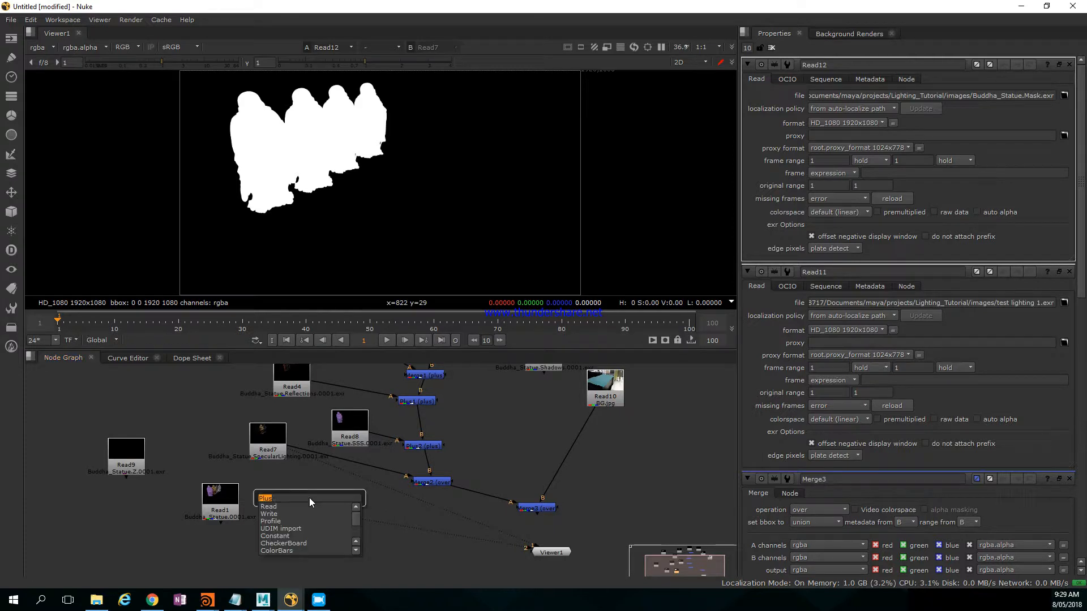
text(copy)
key(Return)
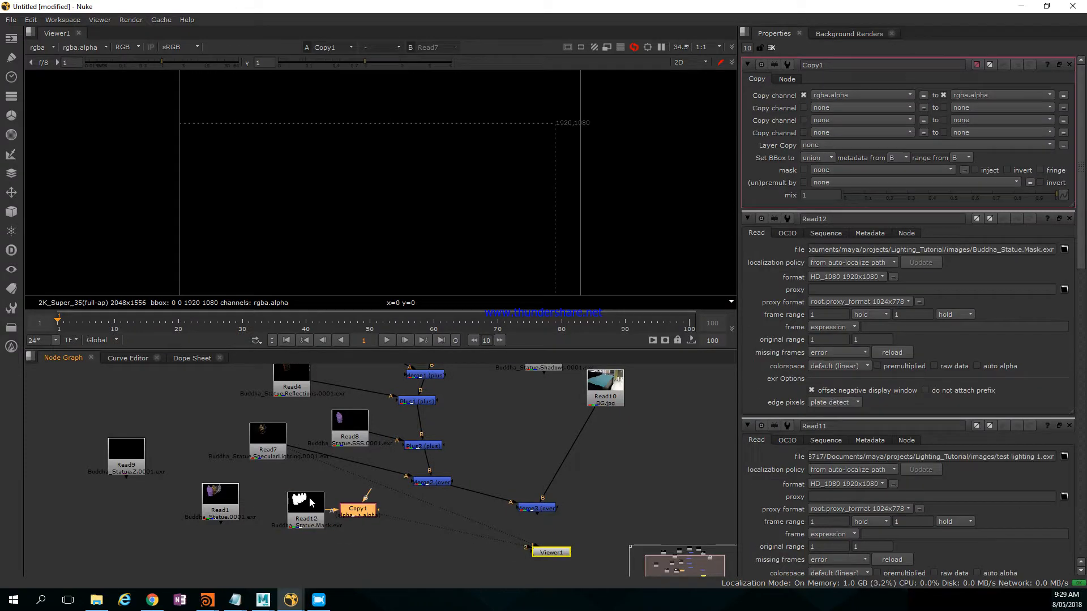
drag(362, 516, 380, 536)
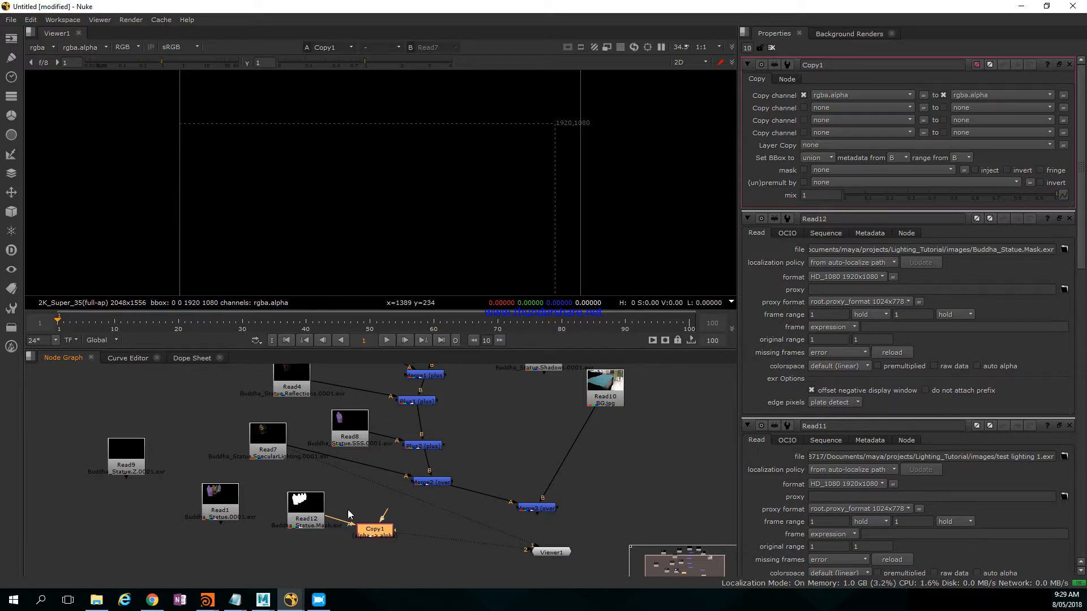
drag(444, 480, 369, 535)
click(442, 552)
Step: View the background merge in an enlarged viewer and examine the statues' edges over the photo
click(535, 507)
key(1)
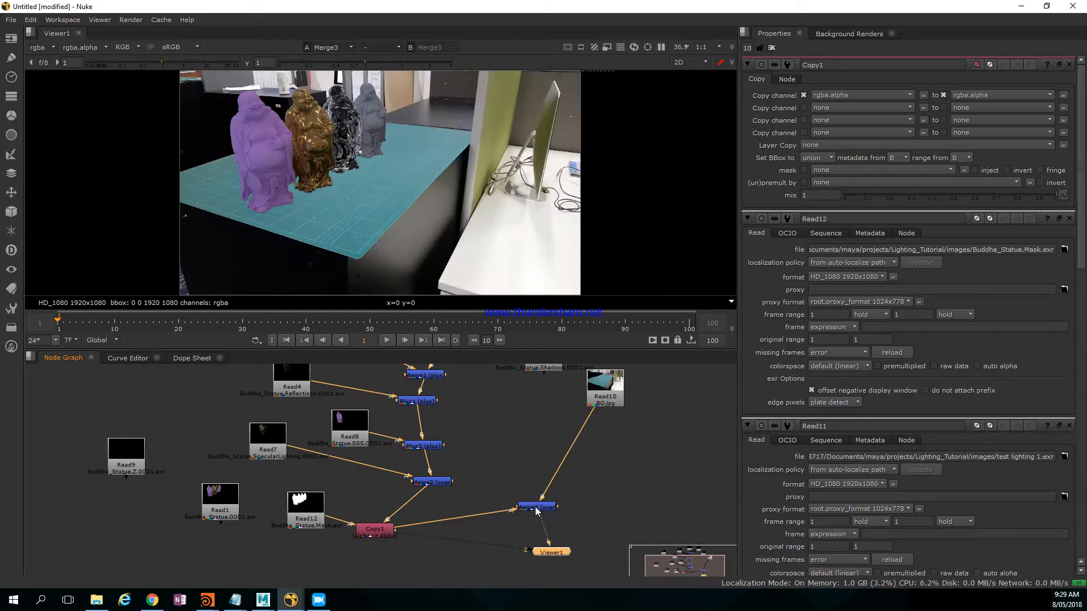
key(space)
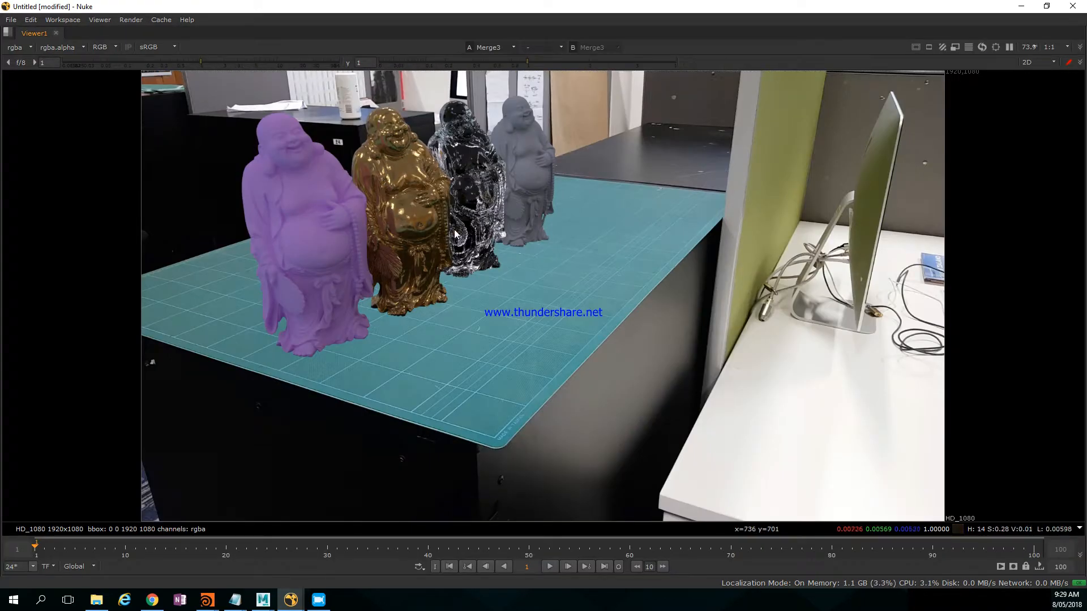
scroll(478, 260, down, 3)
key(space)
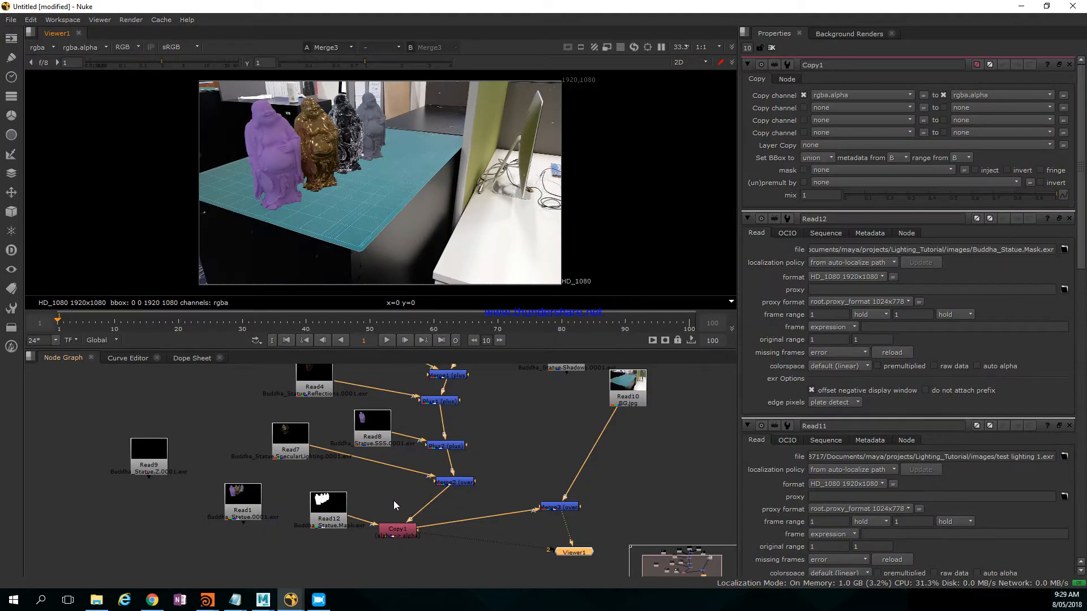
Step: Tidy the node graph by aligning the Copy node, the mask Read and the last statue merge in a column
drag(406, 534, 427, 523)
drag(344, 505, 354, 499)
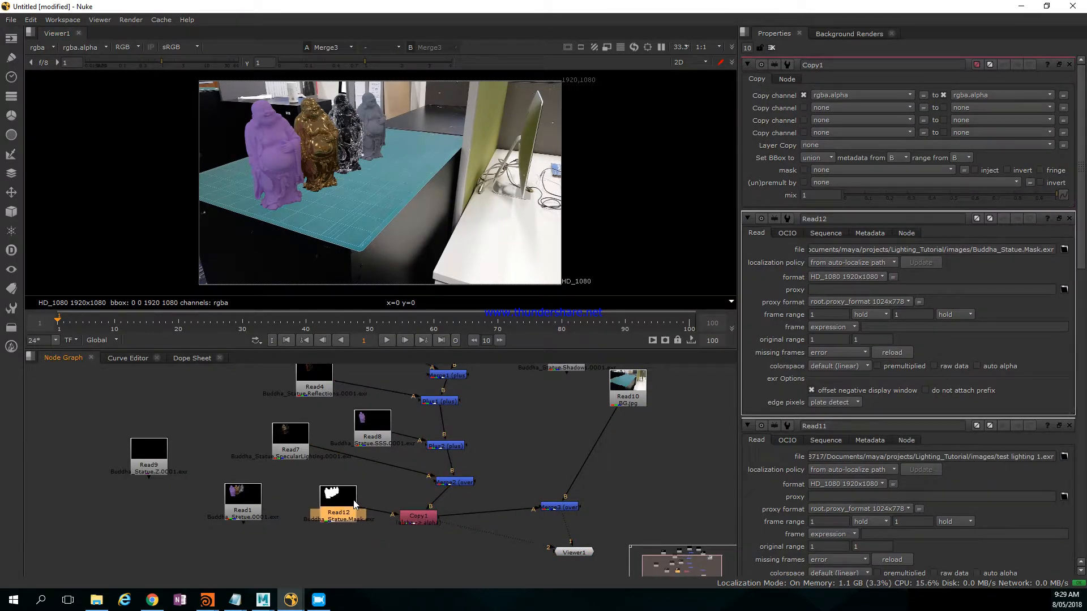
drag(421, 520, 432, 525)
middle_drag(498, 481, 475, 452)
click(433, 451)
drag(412, 494, 429, 478)
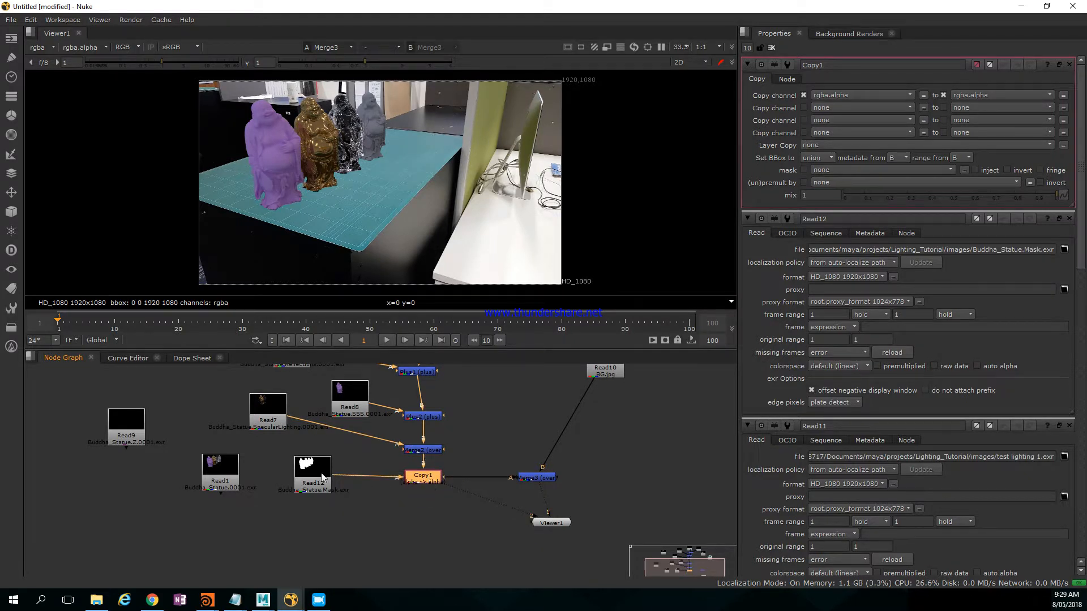
drag(317, 472, 329, 492)
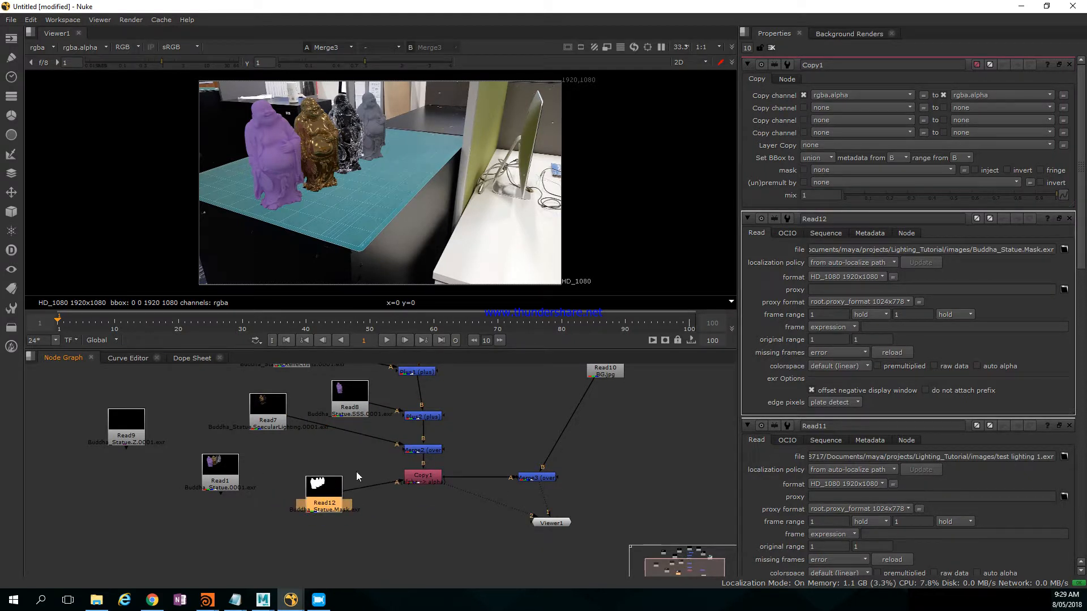
drag(420, 451, 422, 444)
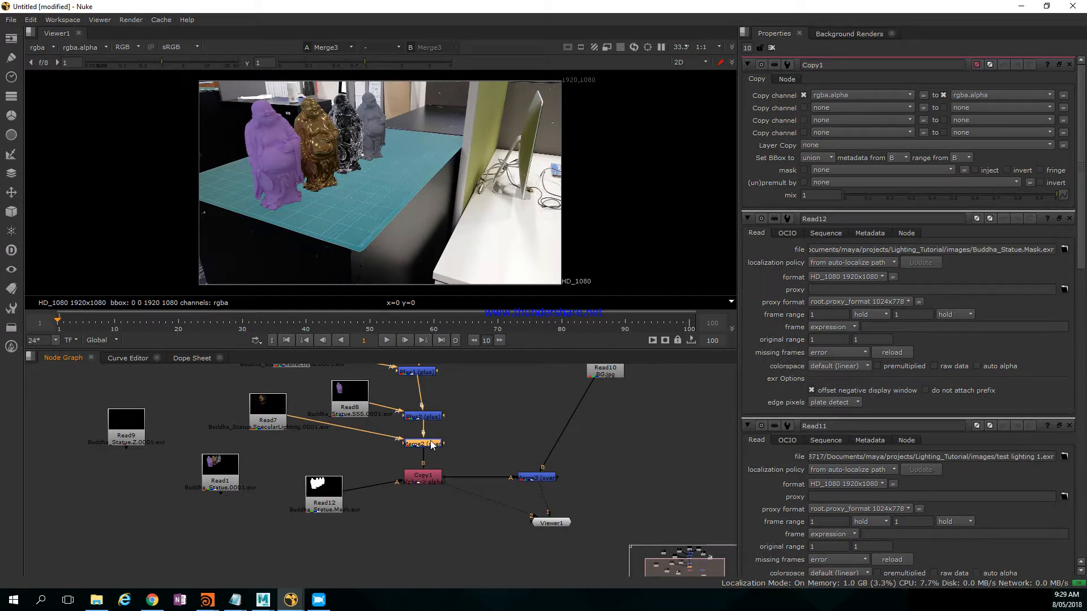
Step: Compare the statue merge, the mask image and the final background composite in the viewer
key(2)
click(331, 499)
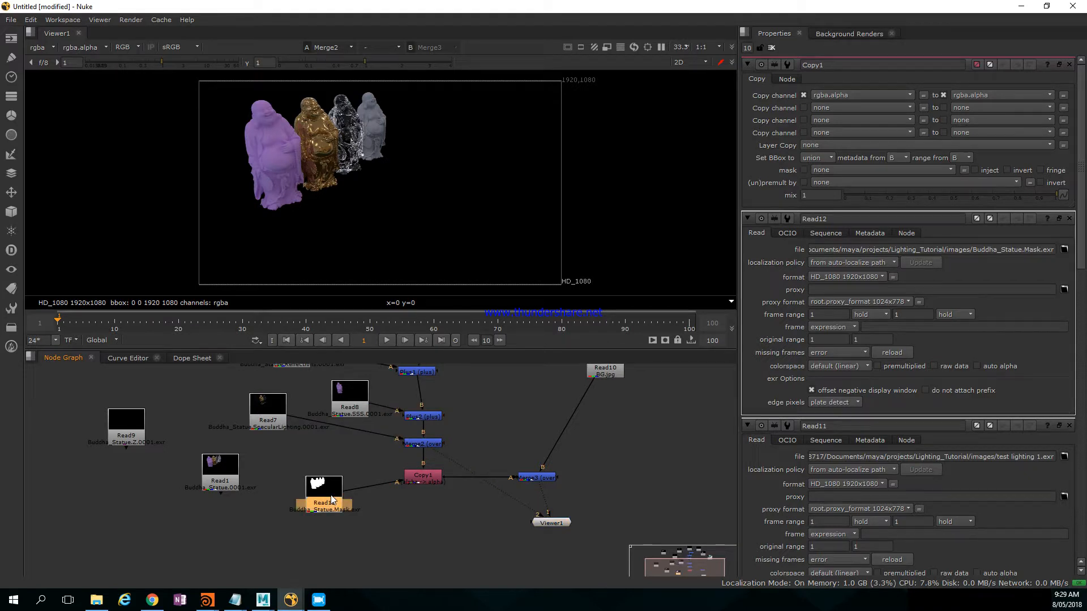
key(3)
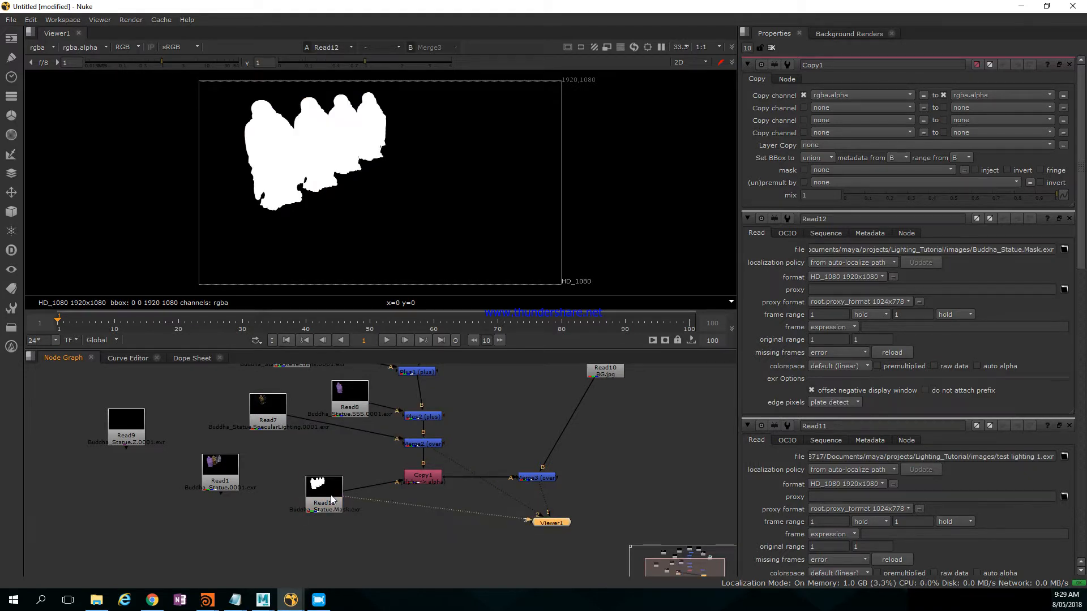
click(533, 480)
key(1)
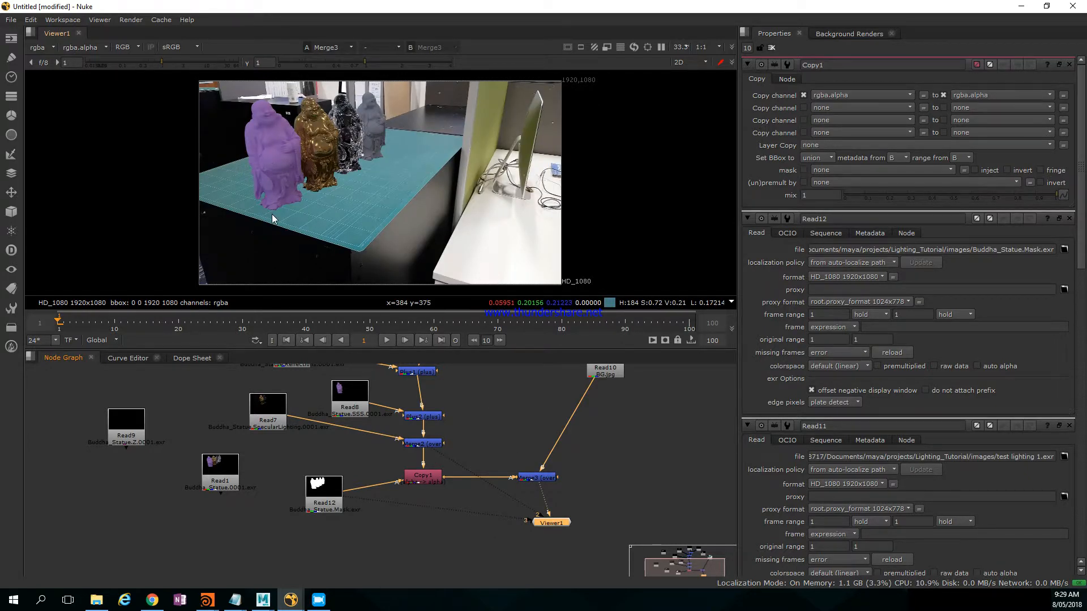
Step: Move the shadows pass Read beside BG.jpg and merge it onto the background ahead of the statue merge
middle_drag(469, 404, 383, 480)
click(451, 400)
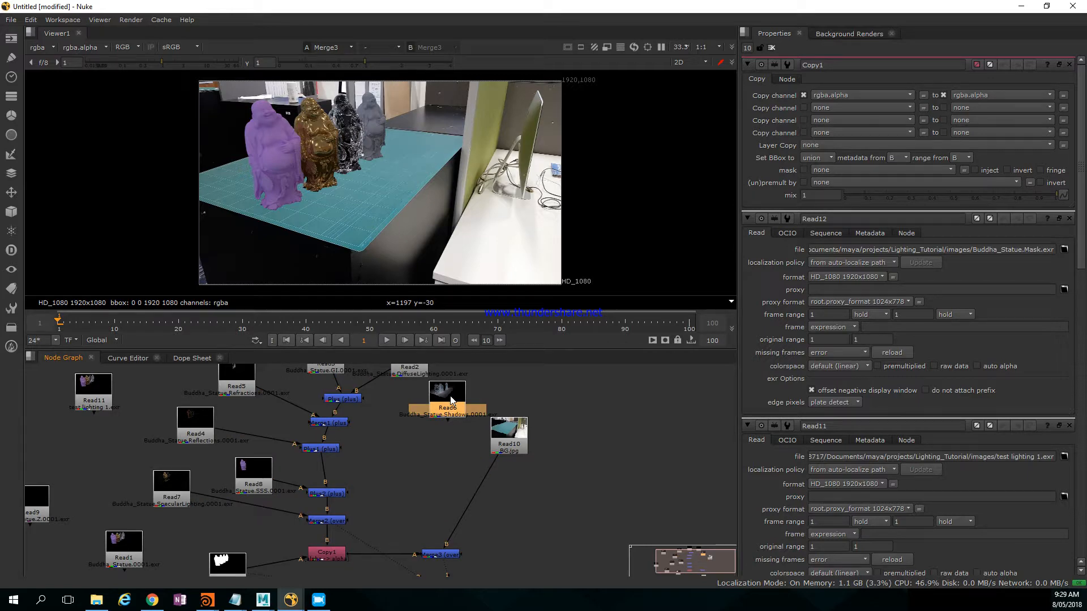
drag(452, 399, 417, 444)
middle_drag(436, 434, 508, 415)
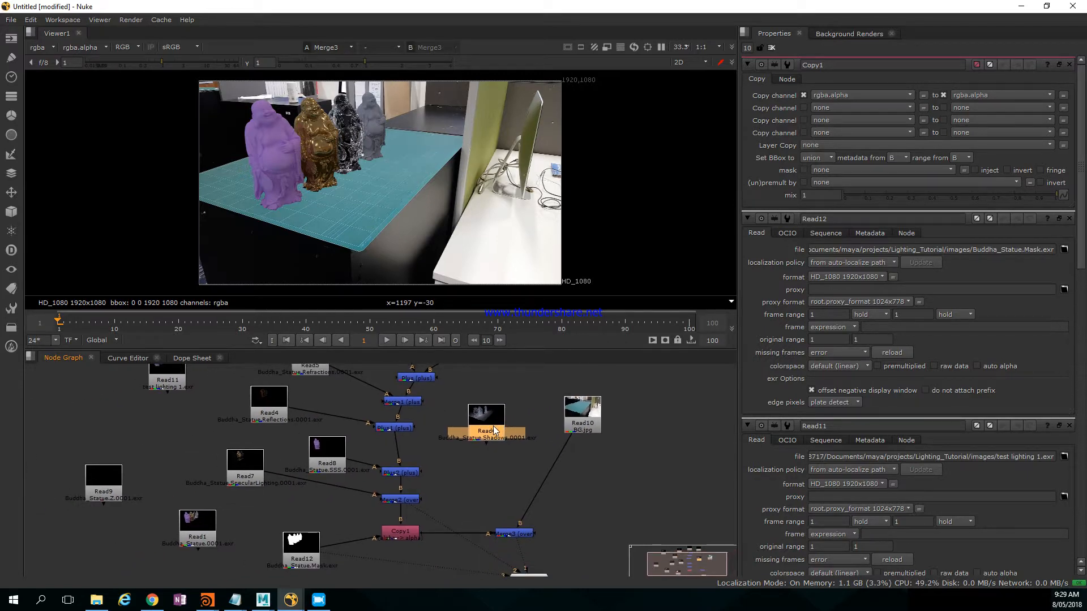
key(m)
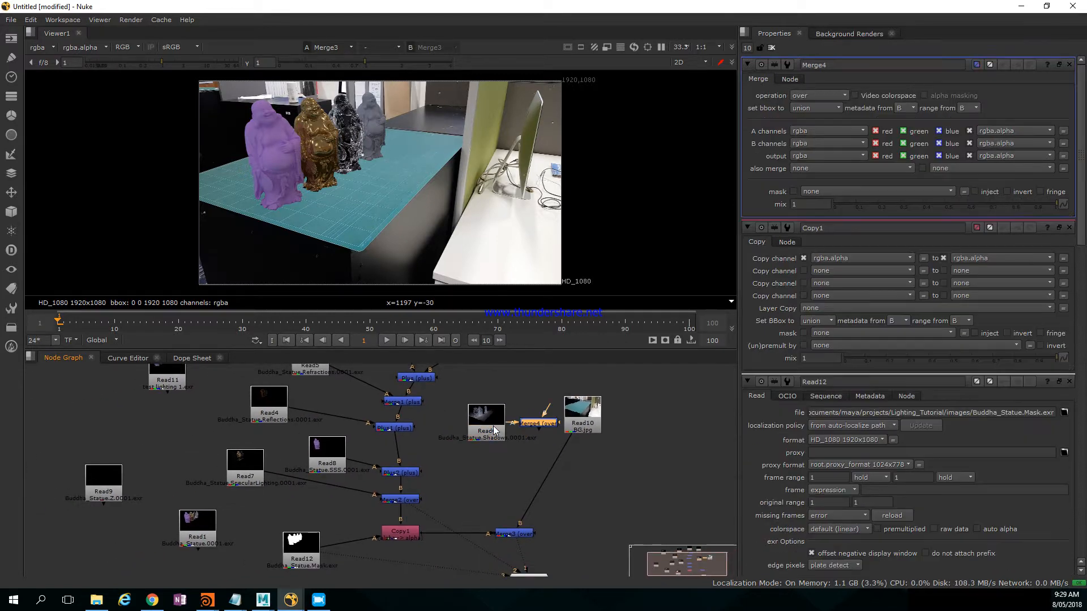
drag(540, 425, 555, 463)
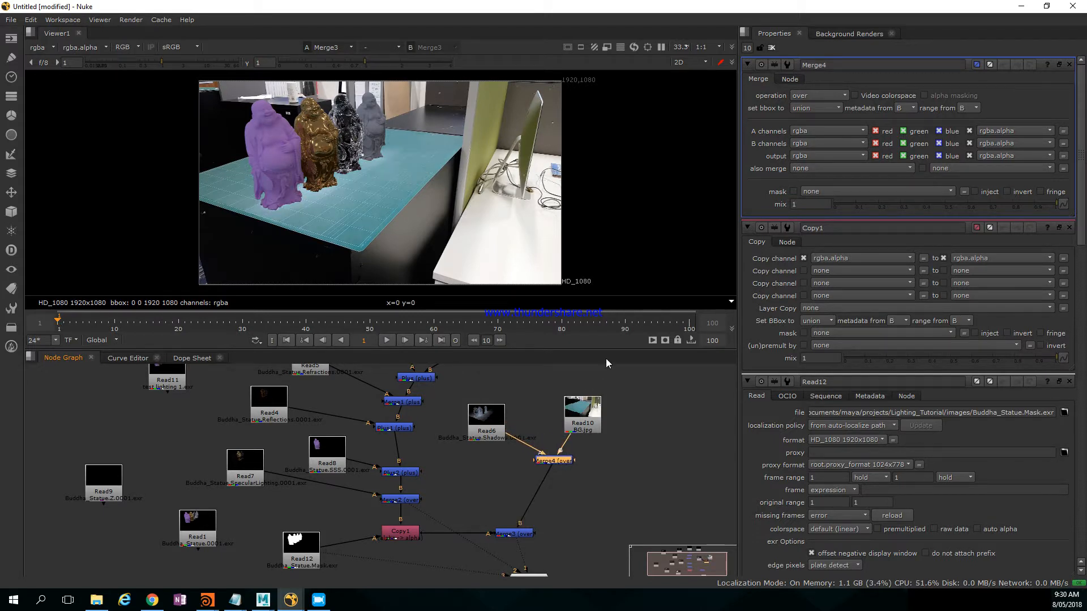
Step: Set the shadow merge's operation to plus and select the shadows pass Read node
click(835, 90)
click(830, 262)
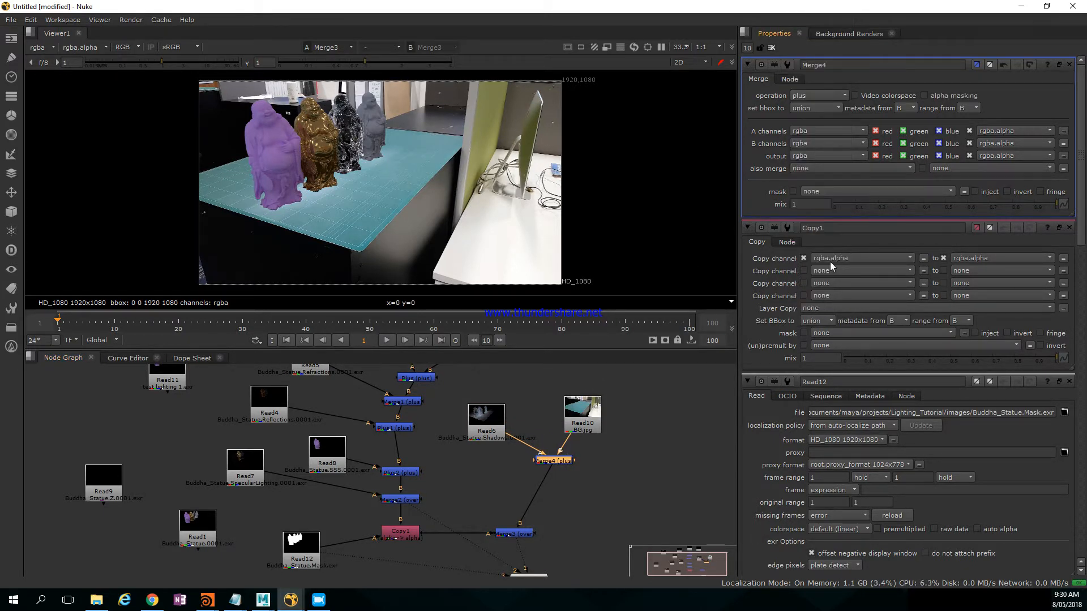
click(490, 432)
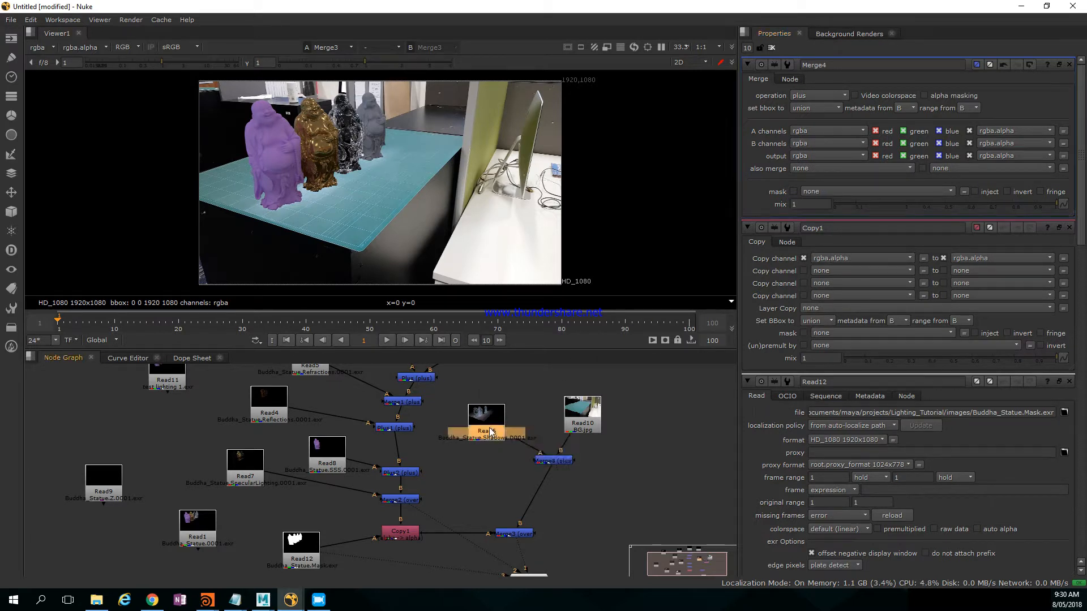
Step: View the shadows pass on its own
key(1)
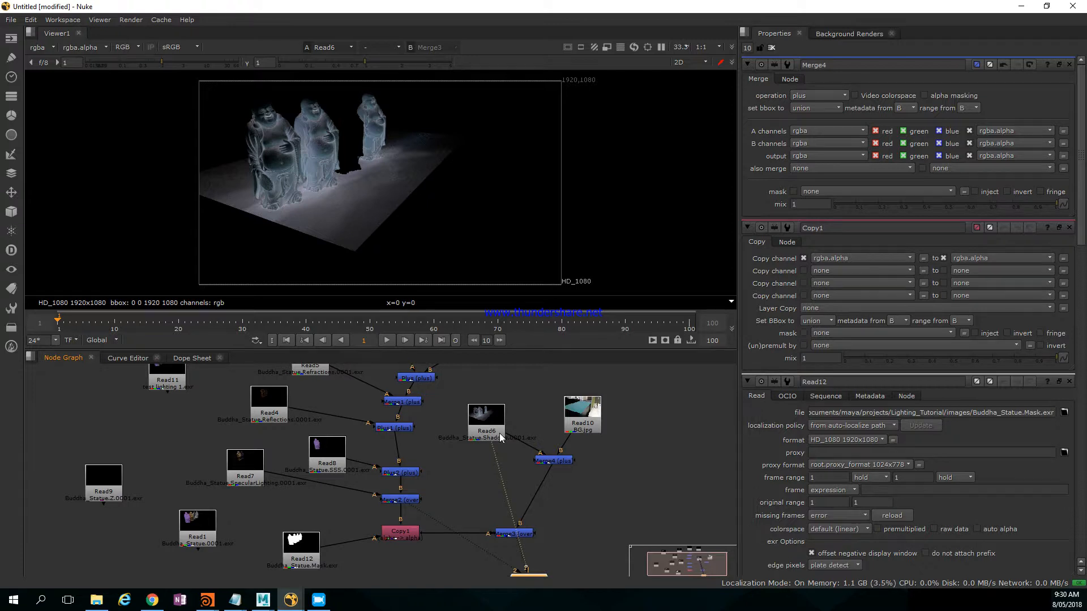
click(500, 435)
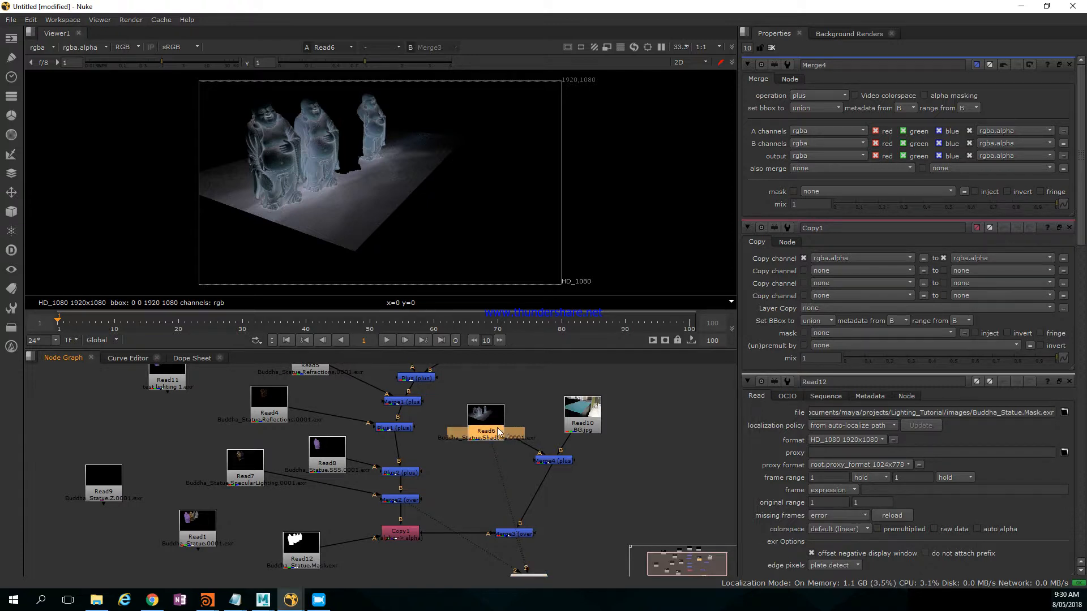
middle_drag(485, 447, 501, 439)
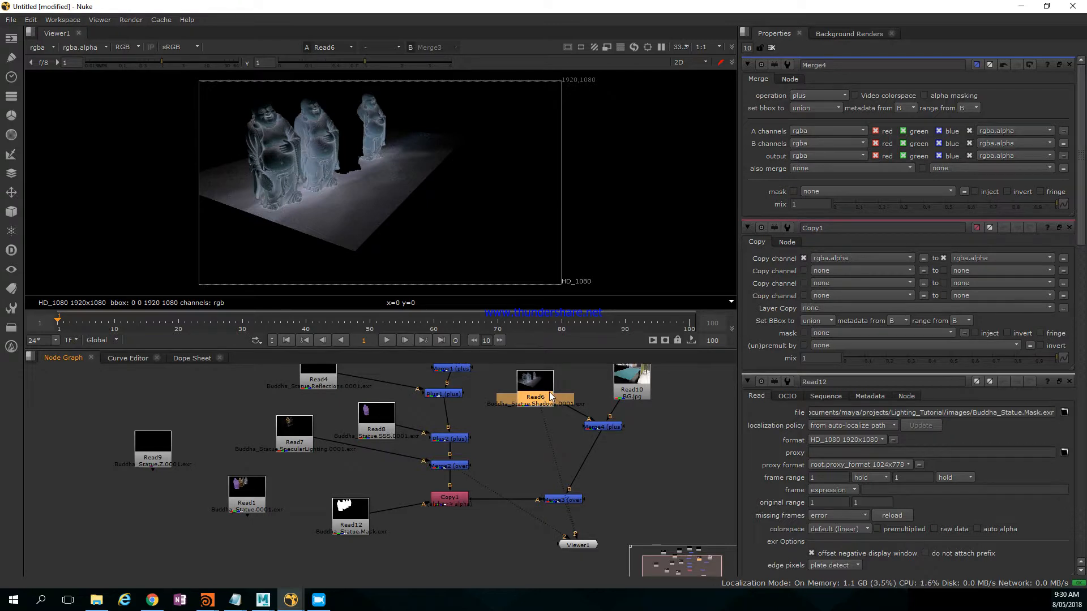
Step: Delete the shadows pass Read and its merge, and view the statue composite over the background
key(Delete)
click(602, 427)
key(Delete)
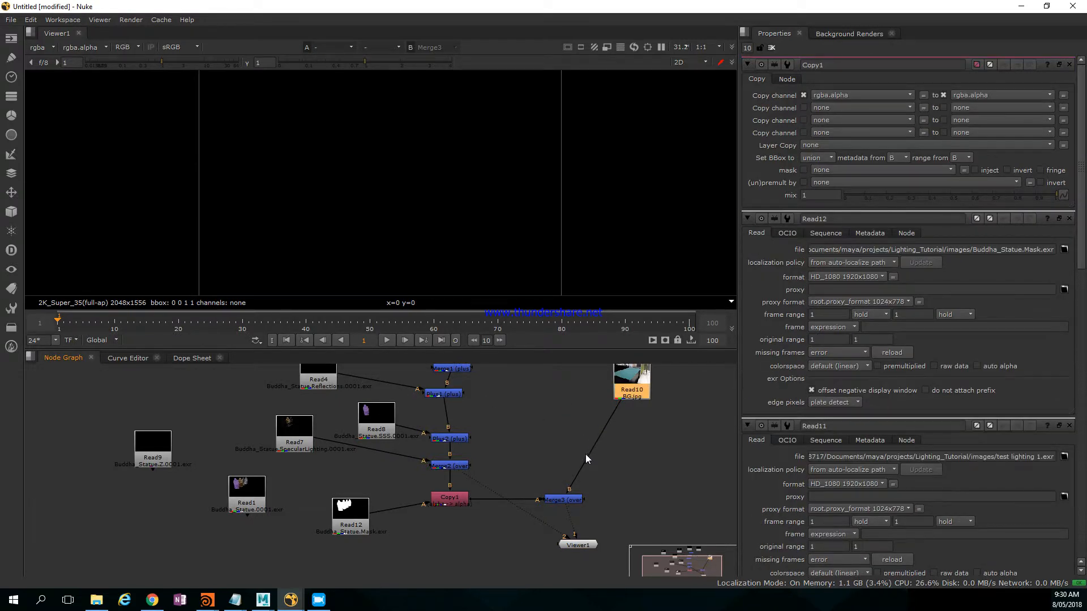
click(622, 514)
key(1)
middle_drag(623, 514, 588, 475)
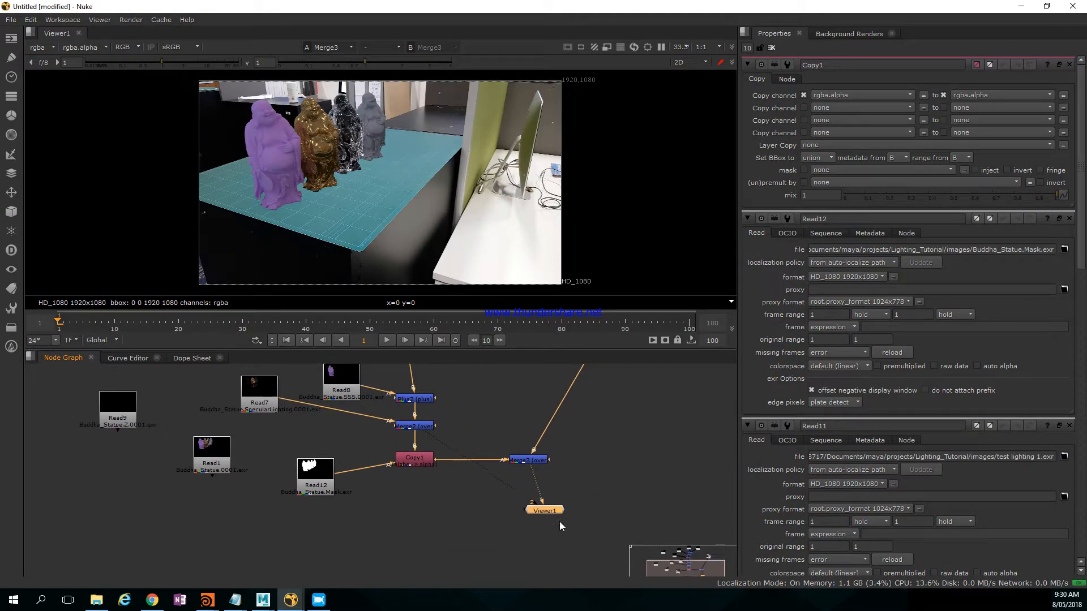
Step: Undo the deletions and step back to before the shadow merge was added, keeping the shadows pass Read
scroll(571, 521, up, 5)
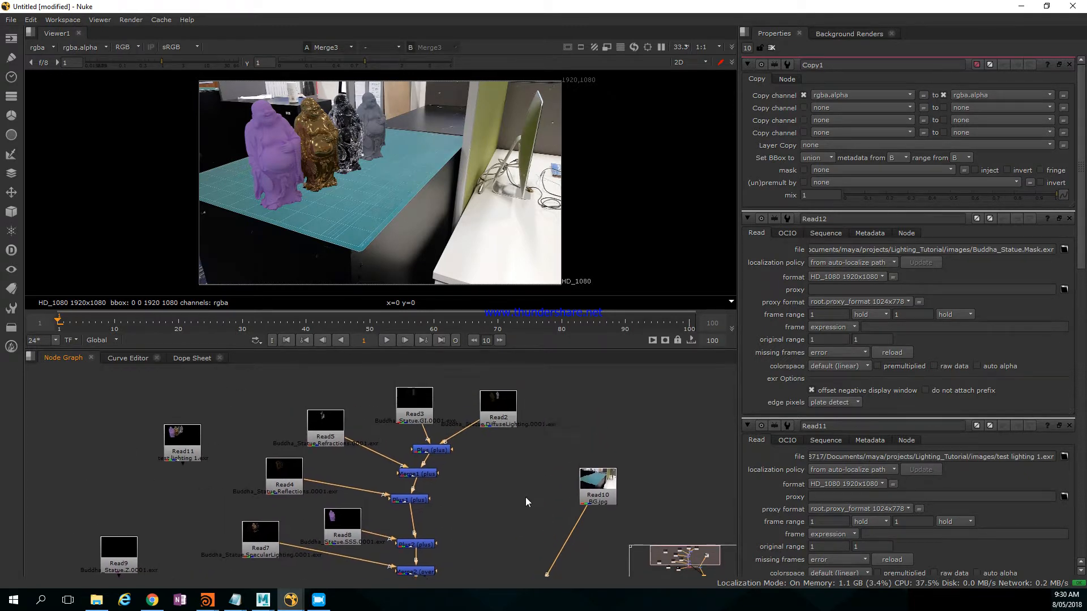
middle_drag(526, 497, 539, 433)
key(ctrl+z)
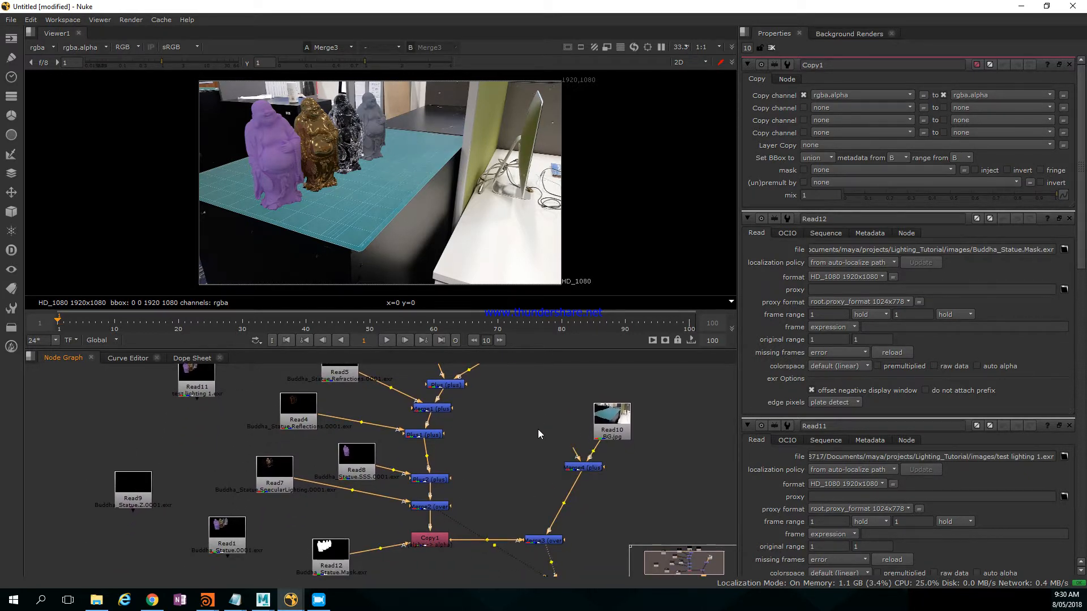
key(ctrl+z)
key(ctrl+z)
key(ctrl+z)
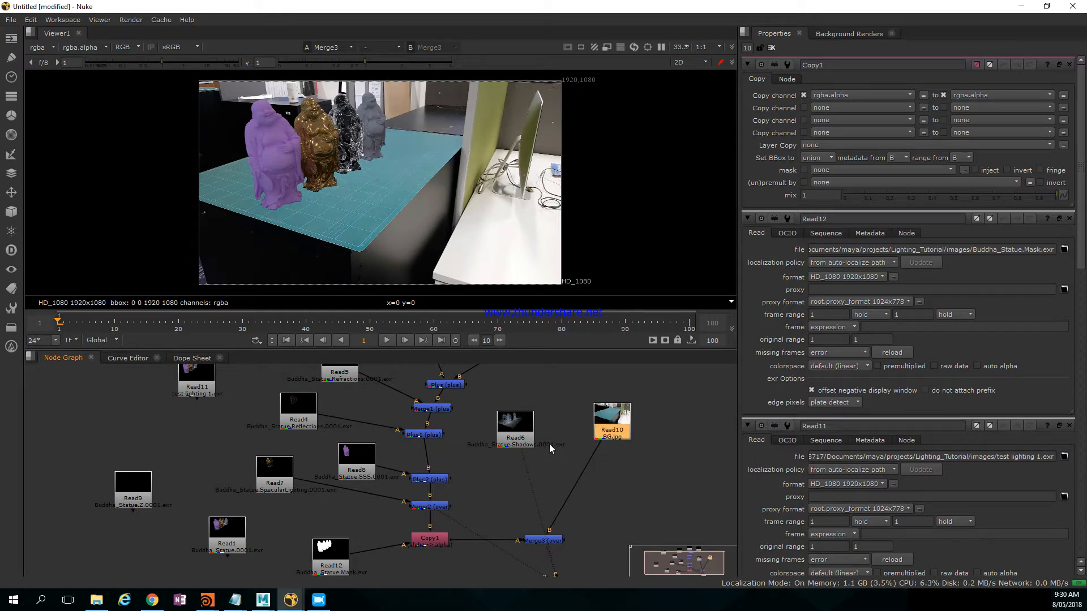
Step: Move the shadows pass Read below the Copy node and merge it after the statue merge with the multiply operation
middle_drag(549, 442, 548, 408)
drag(526, 404, 457, 546)
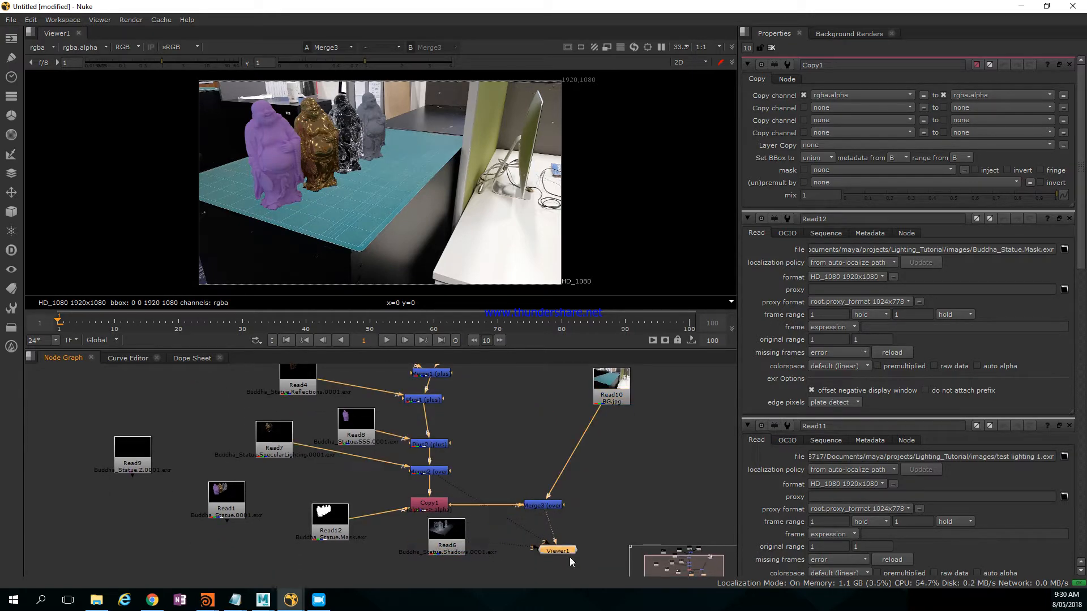
drag(571, 555, 570, 589)
drag(453, 526, 446, 533)
key(m)
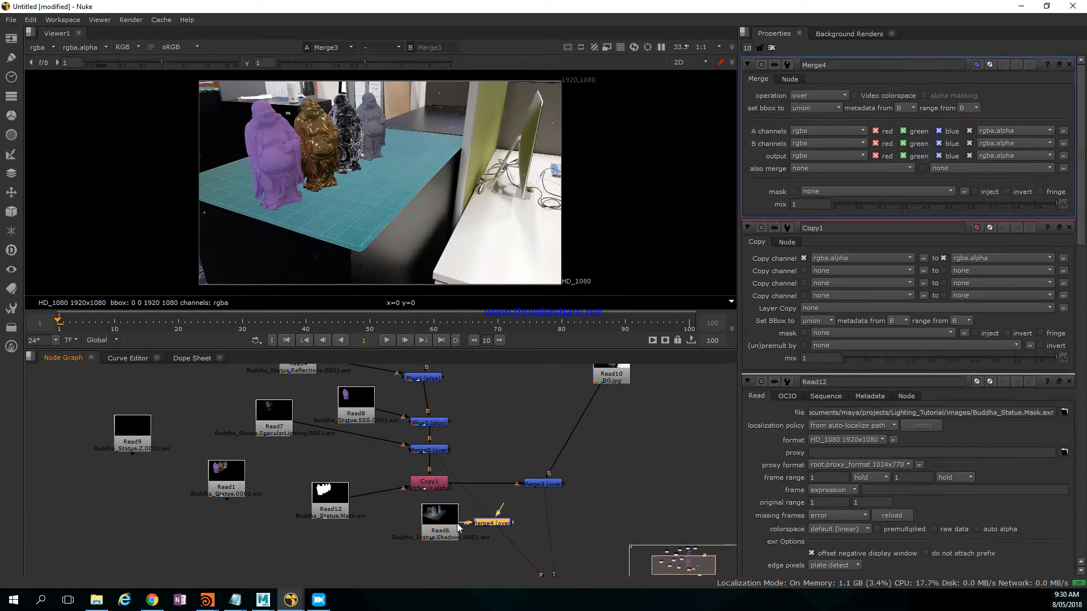
ctrl+drag(558, 522, 555, 522)
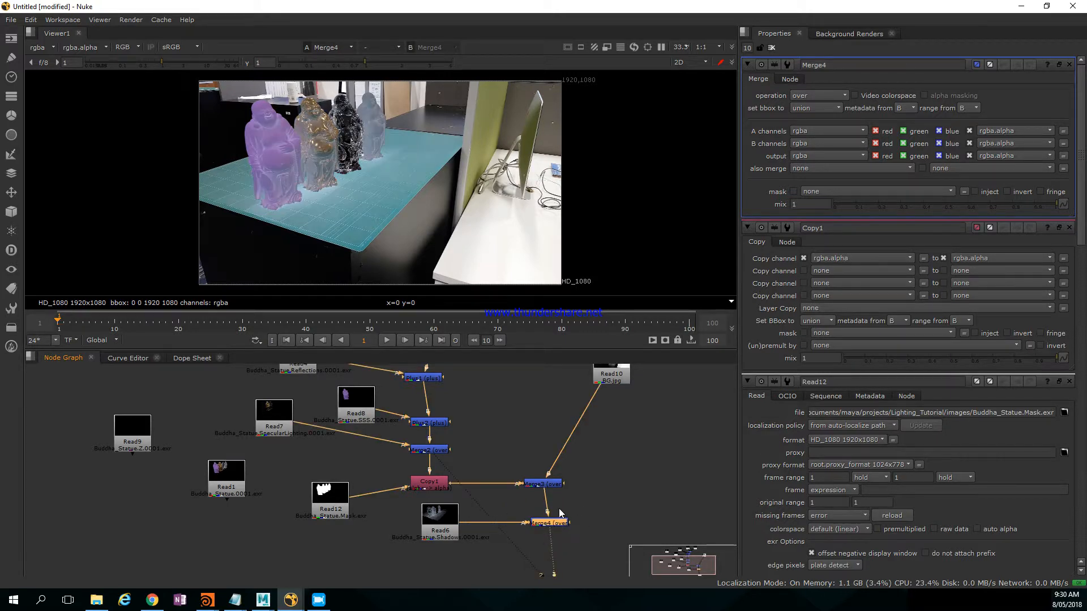
click(820, 94)
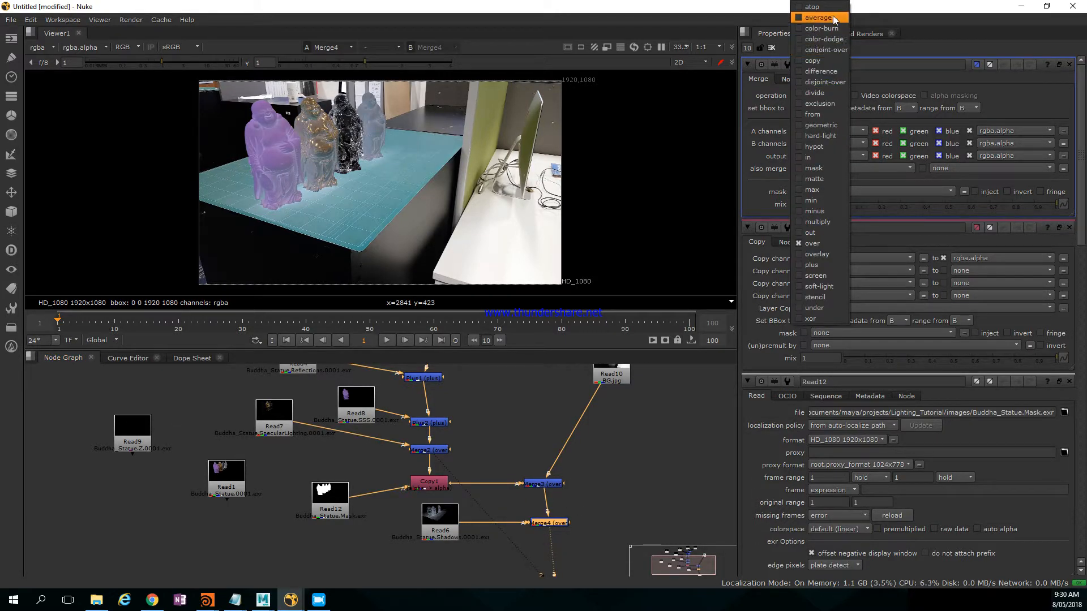
click(827, 221)
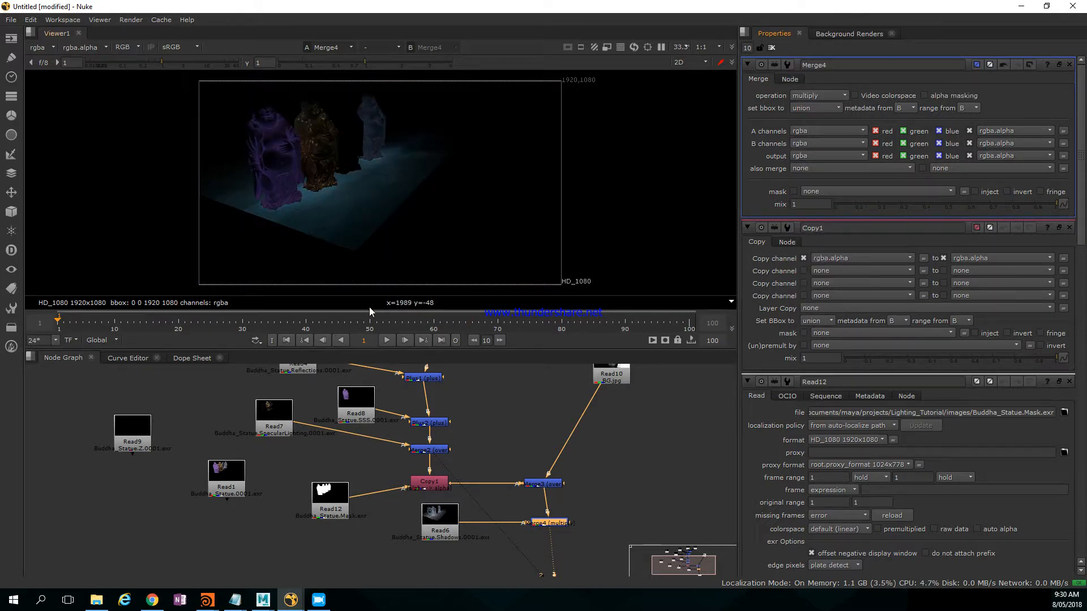
Step: Insert an Invert node between the shadows pass Read and its merge, and shift the Read slightly aside
click(419, 513)
key(Tab)
text(inv)
key(Return)
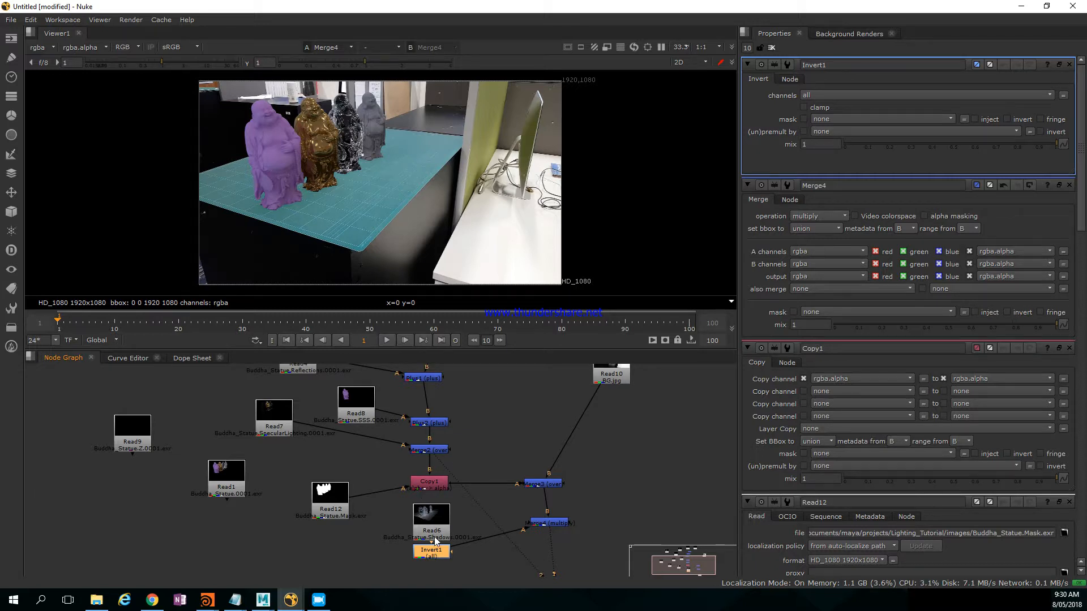
drag(436, 543, 424, 546)
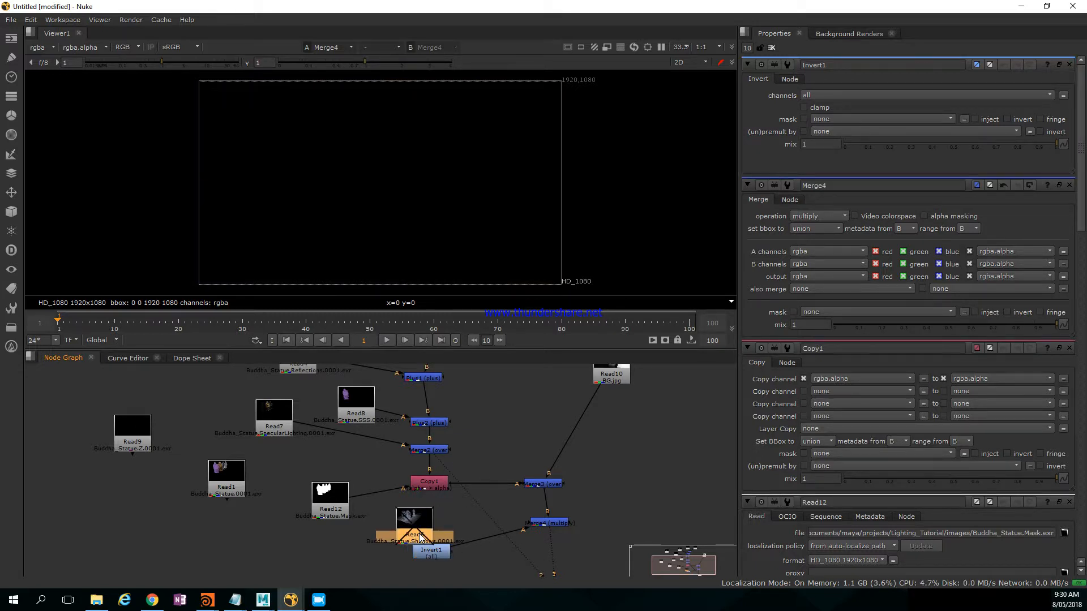
Step: Compare the composite with the shadow merge disabled and enabled, and reposition the Invert node
click(550, 522)
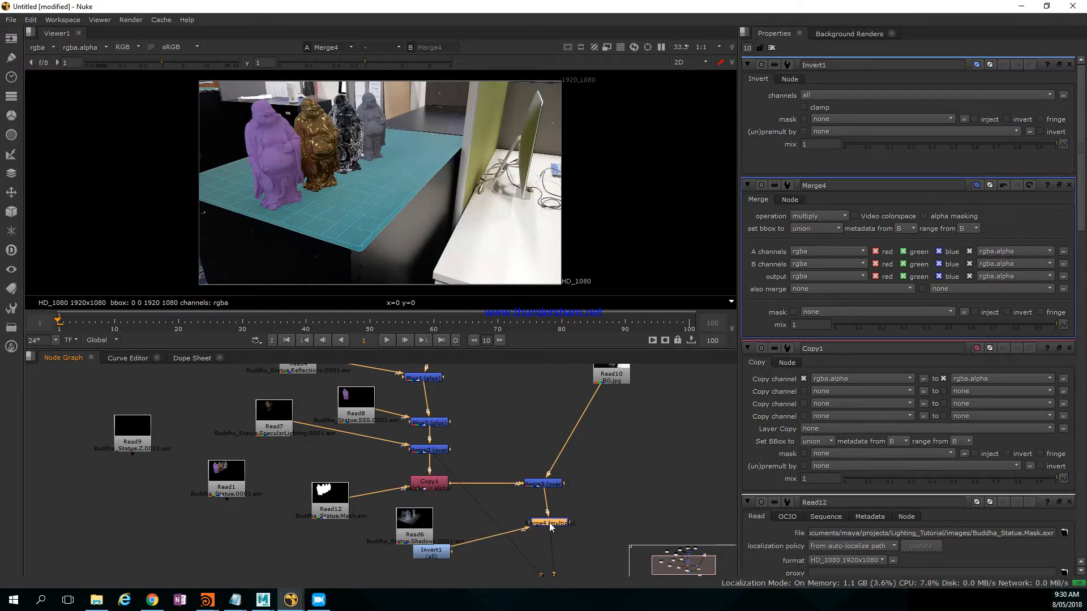
key(d)
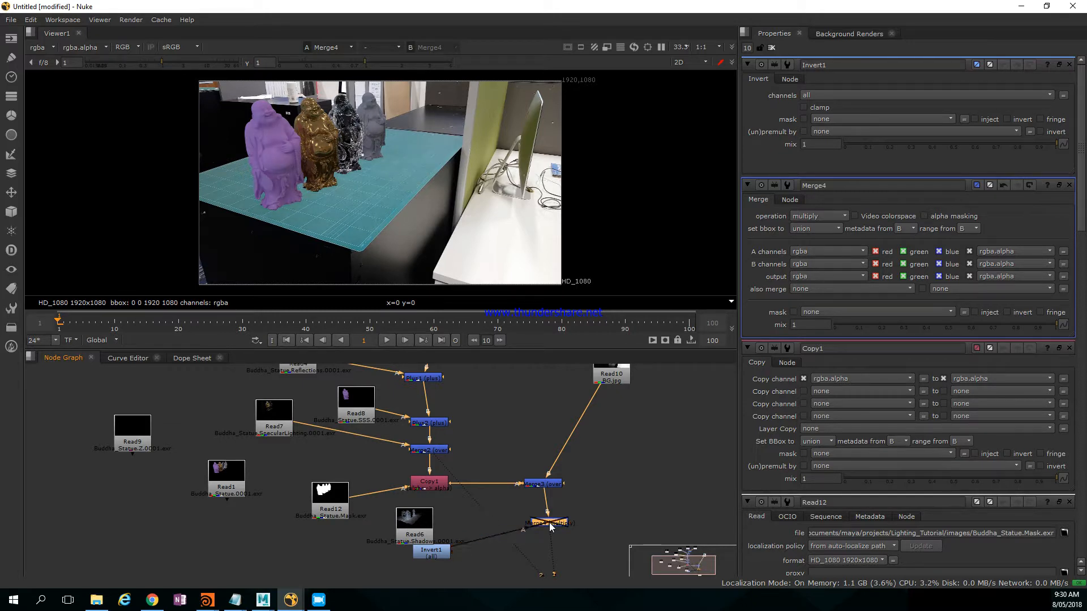
key(d)
key(d)
key(d)
key(d)
key(d)
drag(439, 553, 467, 535)
Step: Review the statue pass nodes and examine the purple and gold statues up close in the composite
middle_drag(593, 435, 617, 482)
scroll(611, 466, up, 1)
scroll(427, 443, down, 2)
middle_drag(361, 404, 381, 447)
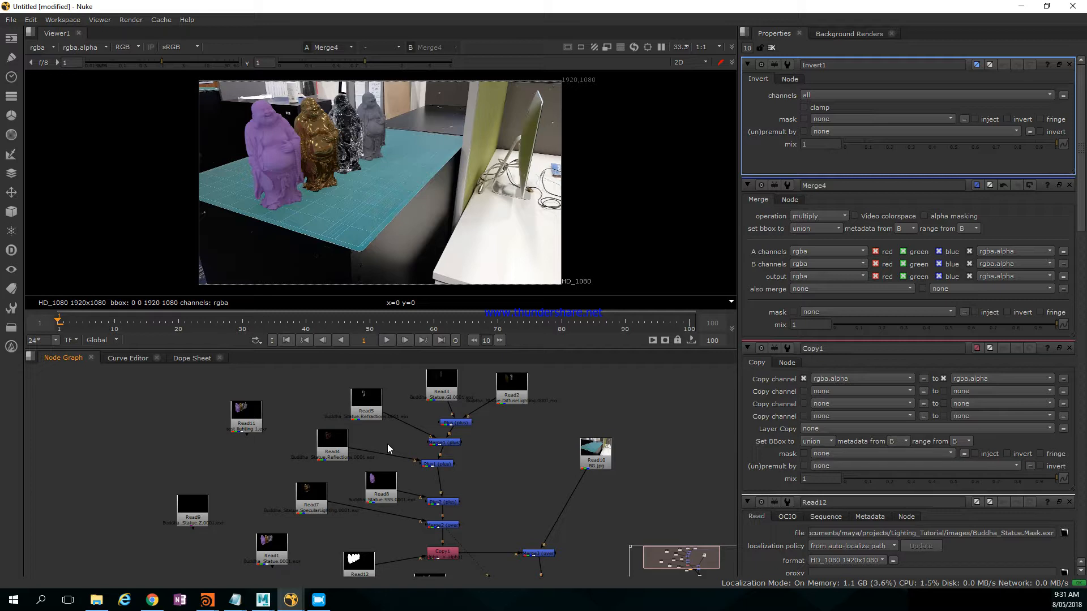
middle_drag(423, 392, 418, 433)
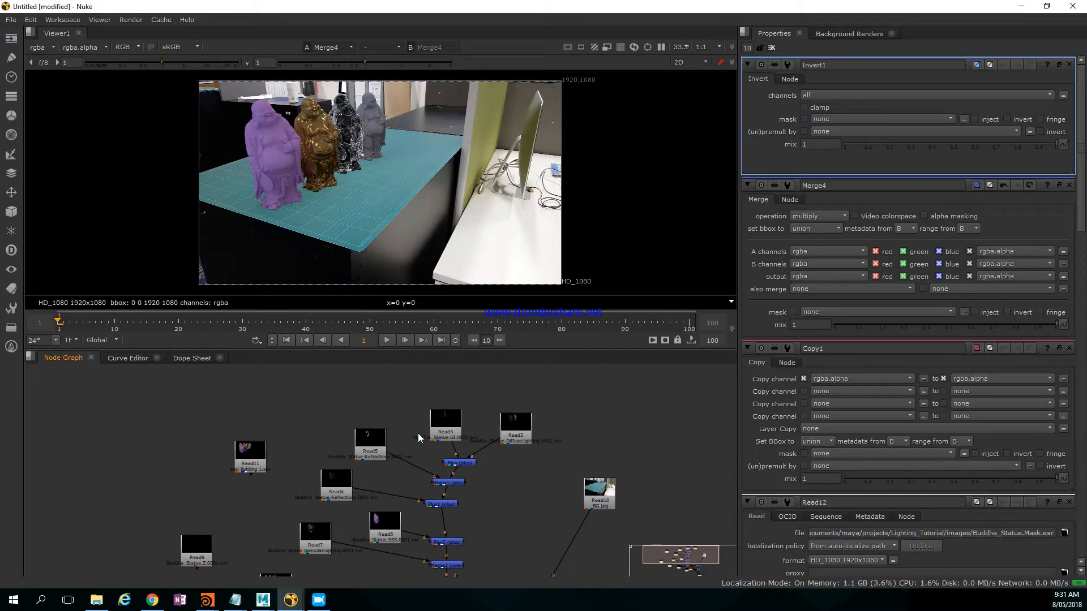
scroll(418, 433, up, 1)
scroll(403, 439, up, 1)
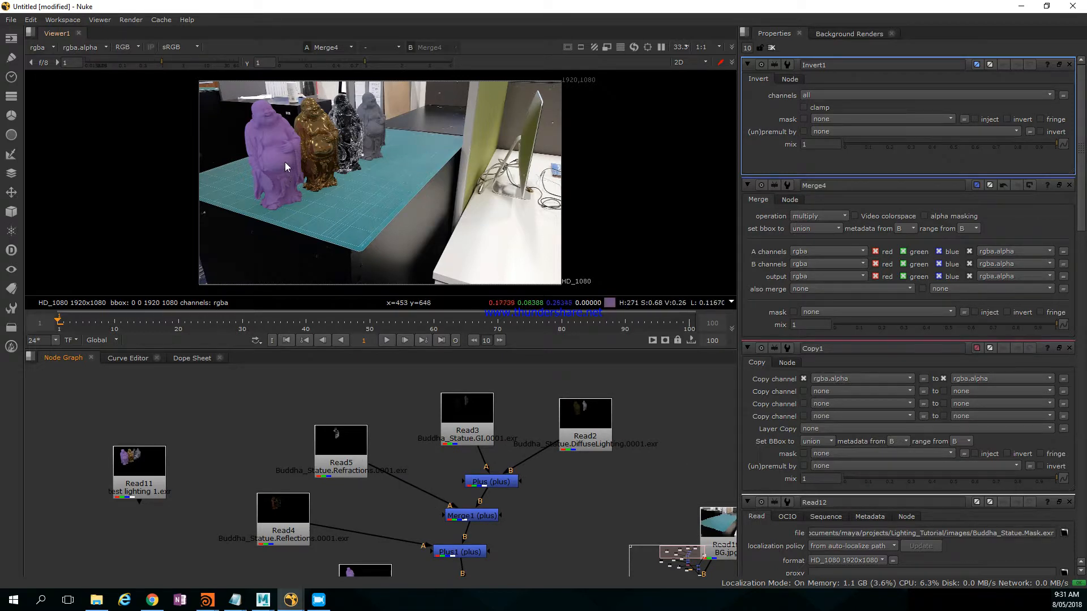
middle_drag(384, 434, 421, 411)
scroll(254, 101, up, 6)
scroll(395, 185, up, 1)
middle_drag(396, 184, 599, 234)
scroll(547, 180, up, 2)
middle_drag(575, 140, 543, 178)
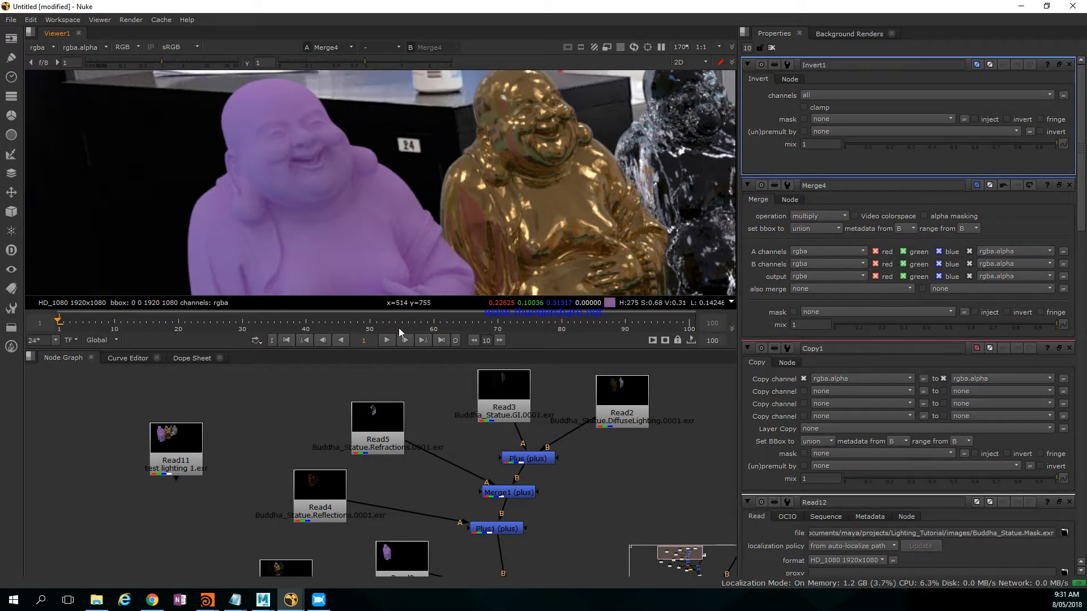
Step: Add a Grade node after the SpecularLighting pass Read and place it on the line to its merge
middle_drag(372, 492, 410, 410)
drag(332, 516, 294, 512)
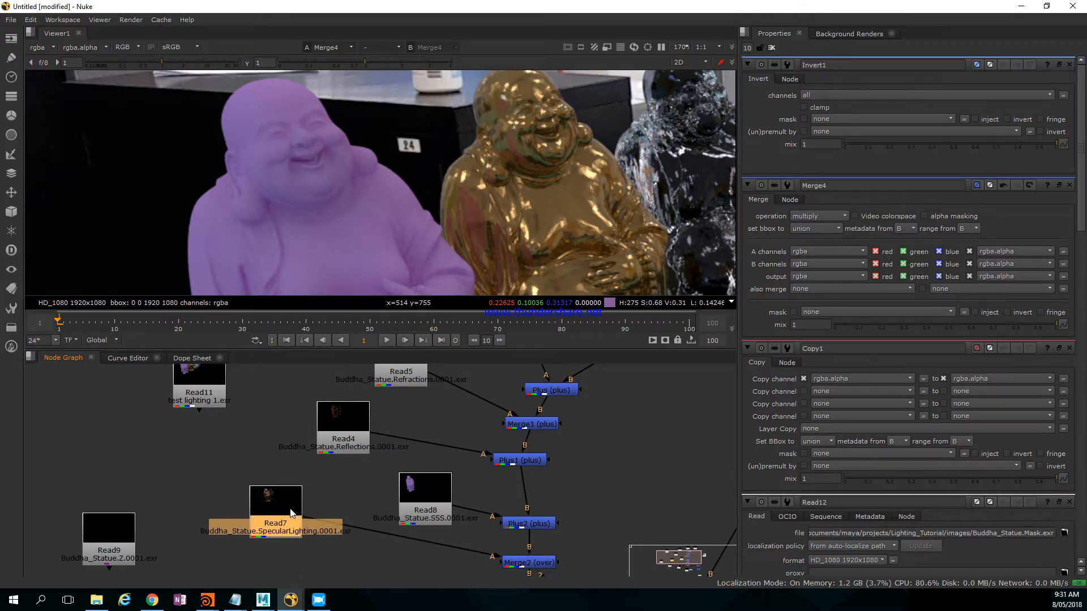
key(g)
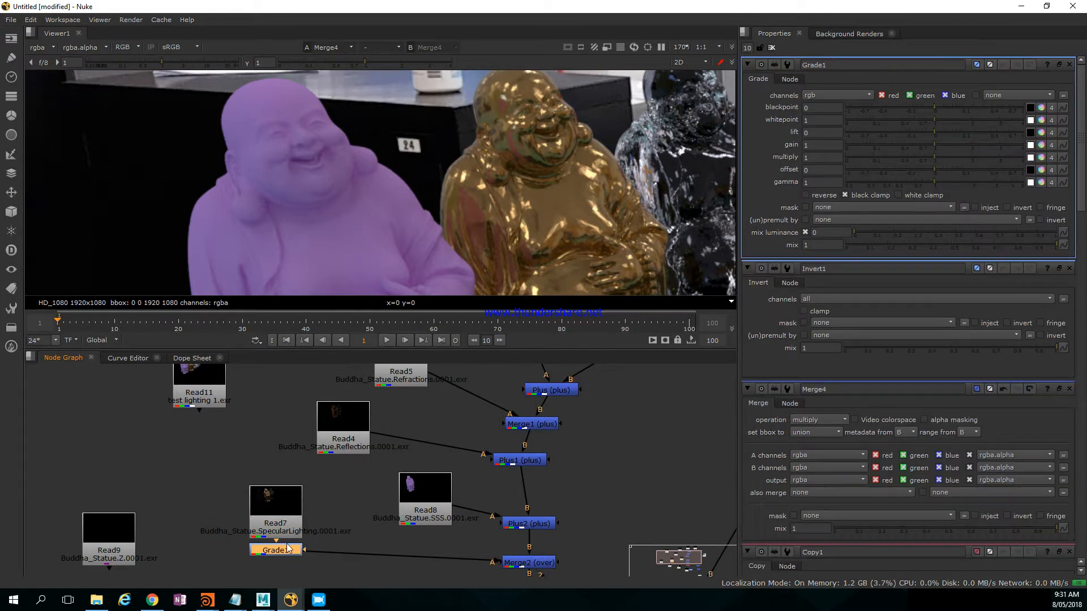
drag(300, 553, 334, 555)
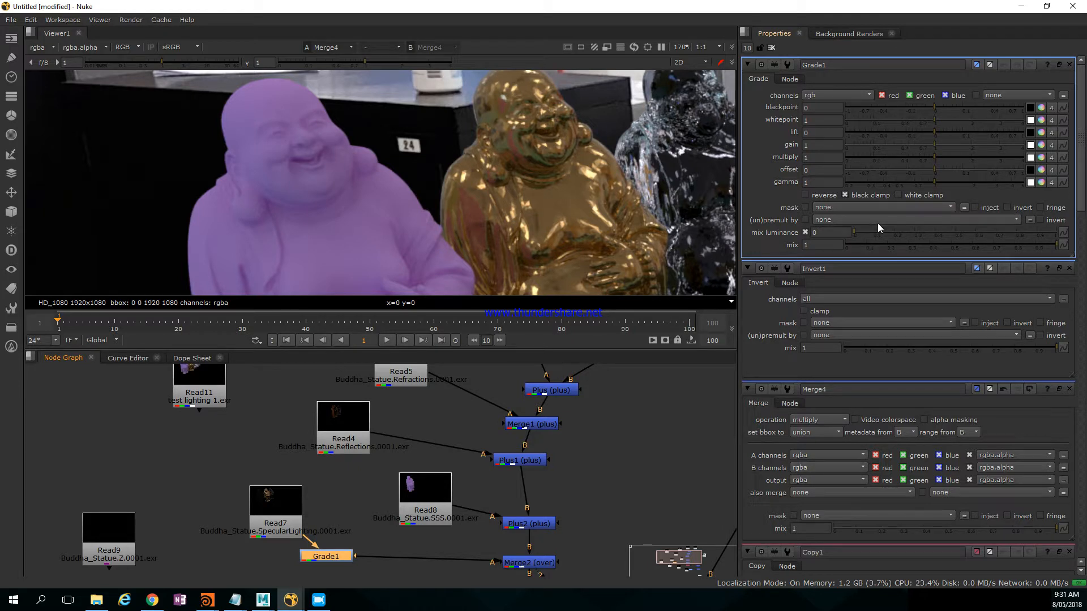
Step: Try adjusting the specular Grade's multiply and gamma, undoing each change
click(945, 159)
mouse_move(946, 158)
mouse_down()
mouse_move(925, 161)
mouse_move(947, 158)
mouse_up()
key(ctrl+z)
mouse_move(934, 181)
mouse_down()
mouse_move(945, 180)
mouse_move(926, 188)
mouse_move(934, 193)
mouse_up()
key(ctrl+z)
Step: Set the specular lighting merge's operation to plus and its mix to 0.525
click(512, 562)
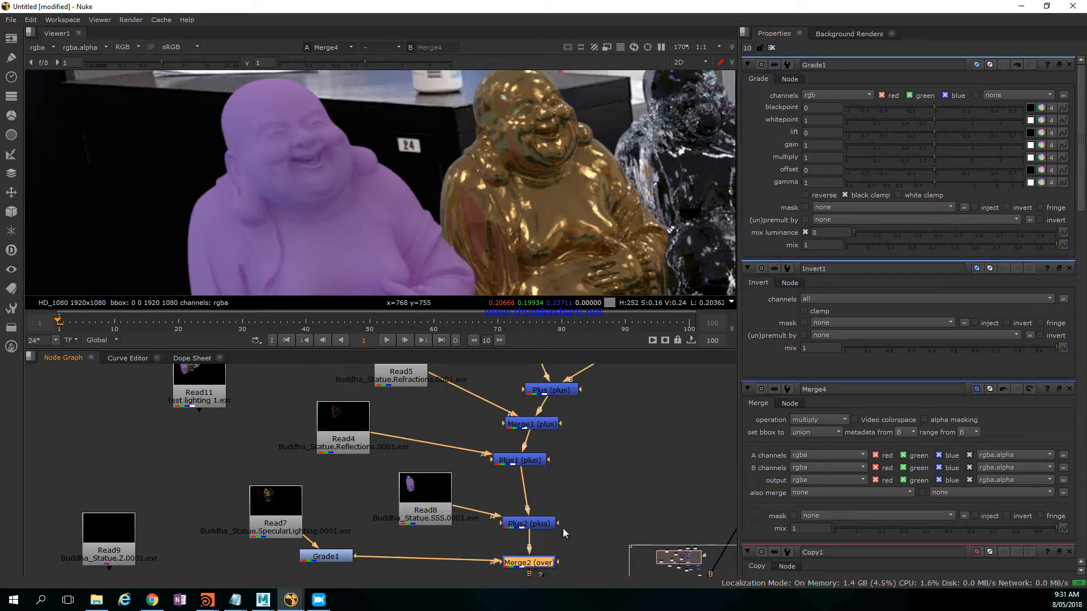
middle_drag(546, 545, 522, 504)
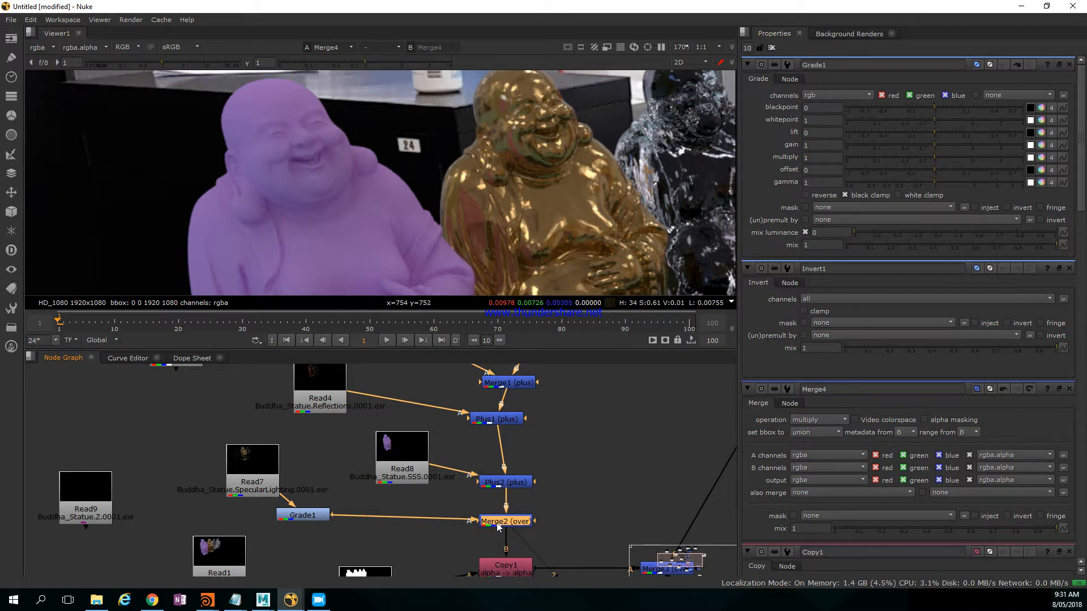
scroll(859, 193, down, 3)
scroll(859, 193, up, 3)
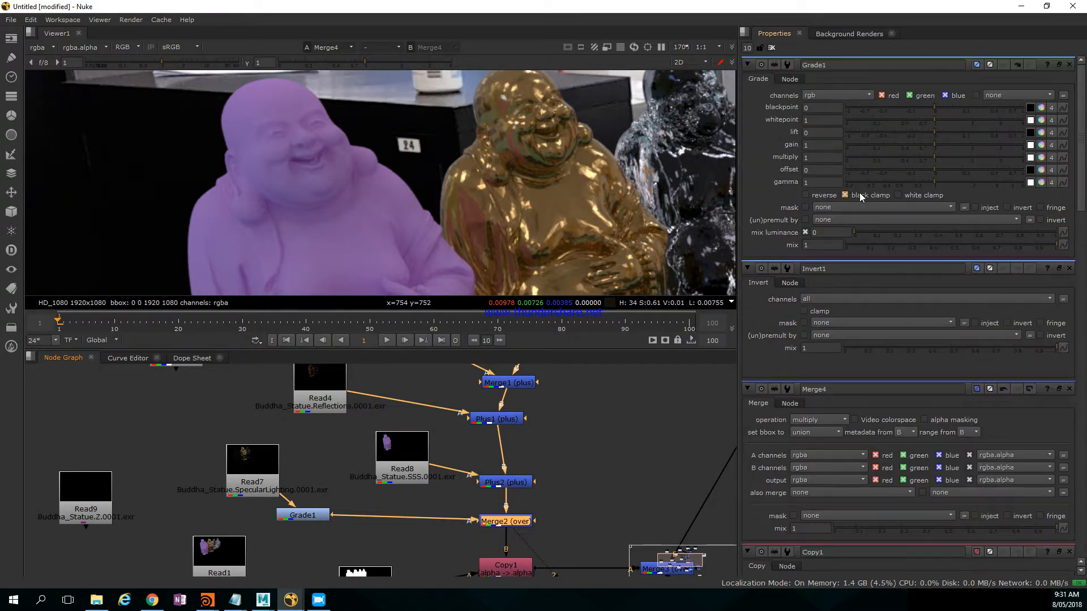
double_click(507, 527)
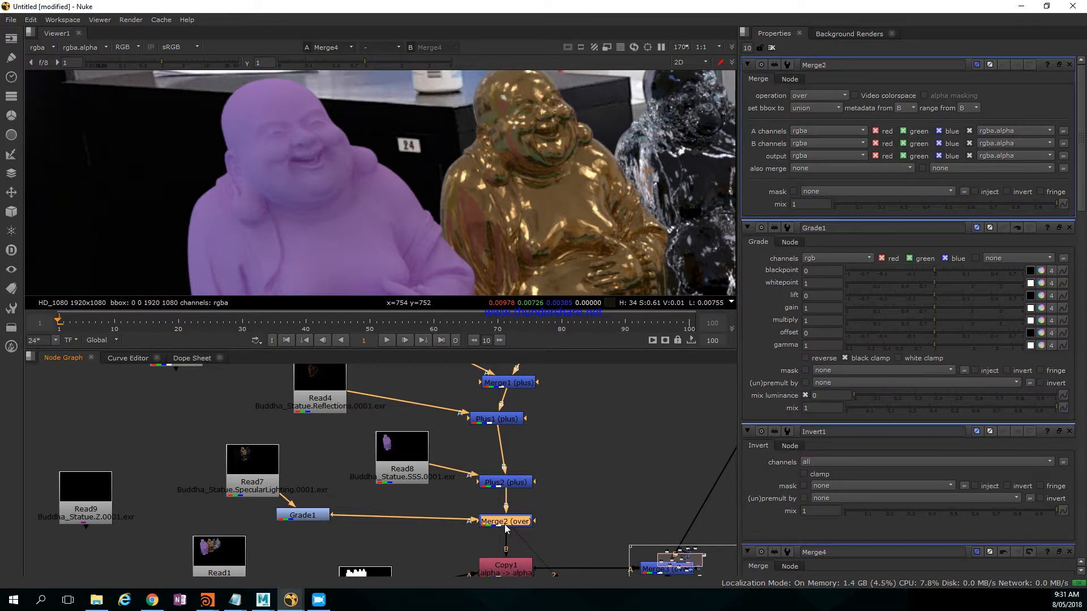
click(823, 95)
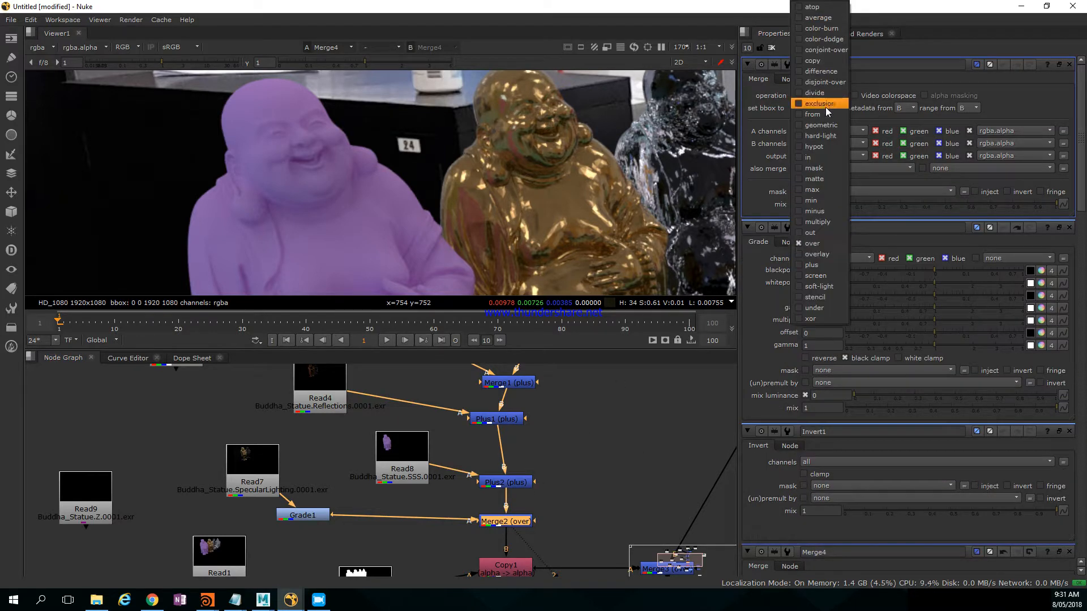
click(824, 265)
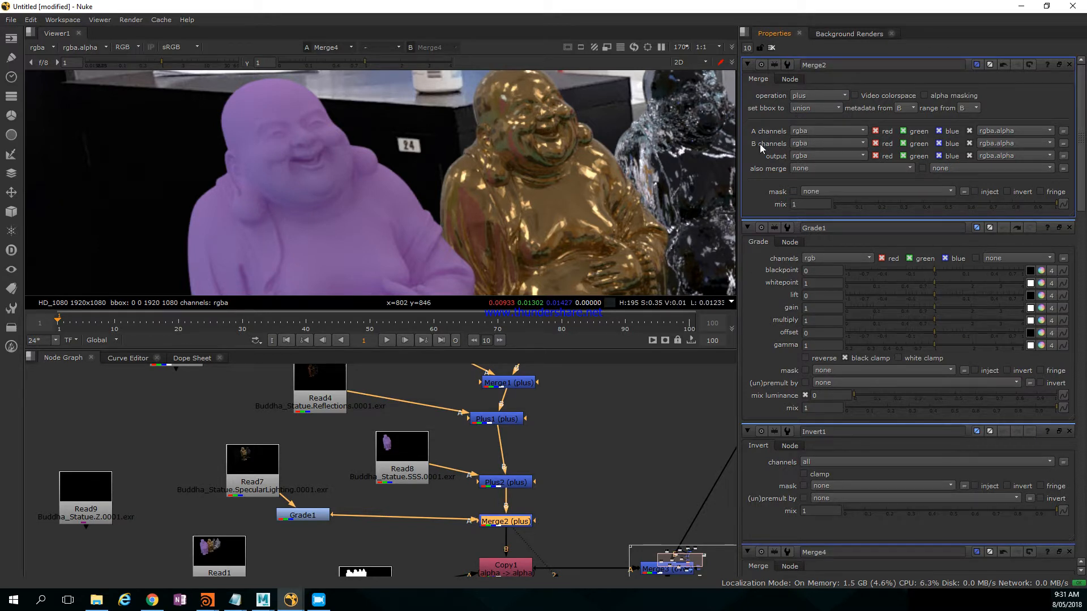
drag(1034, 210, 819, 219)
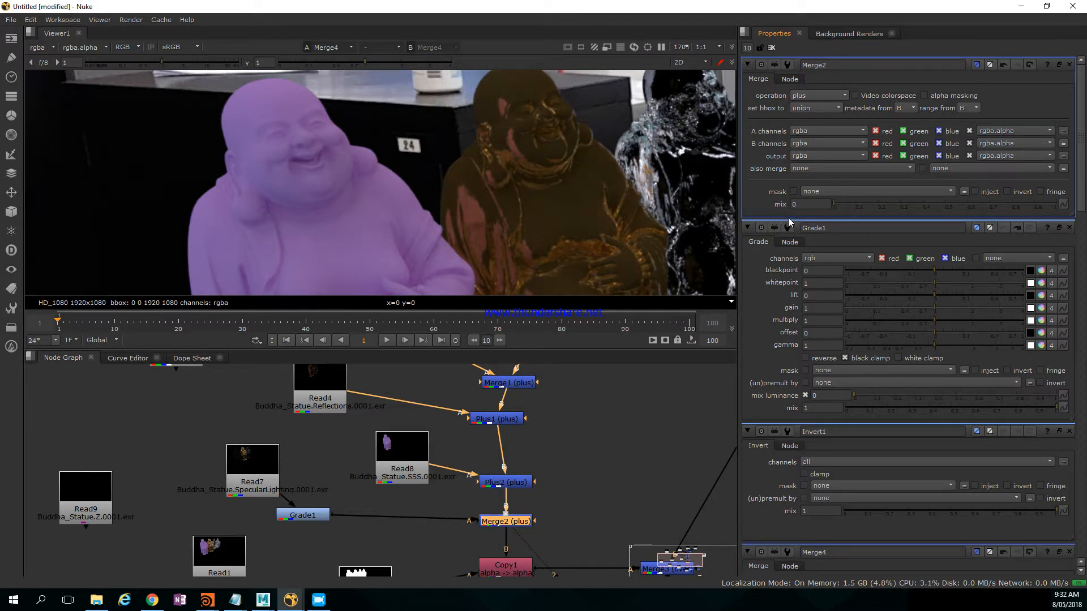
drag(826, 212, 951, 224)
Step: Examine the purple statue up close in the composite
middle_drag(413, 195, 414, 157)
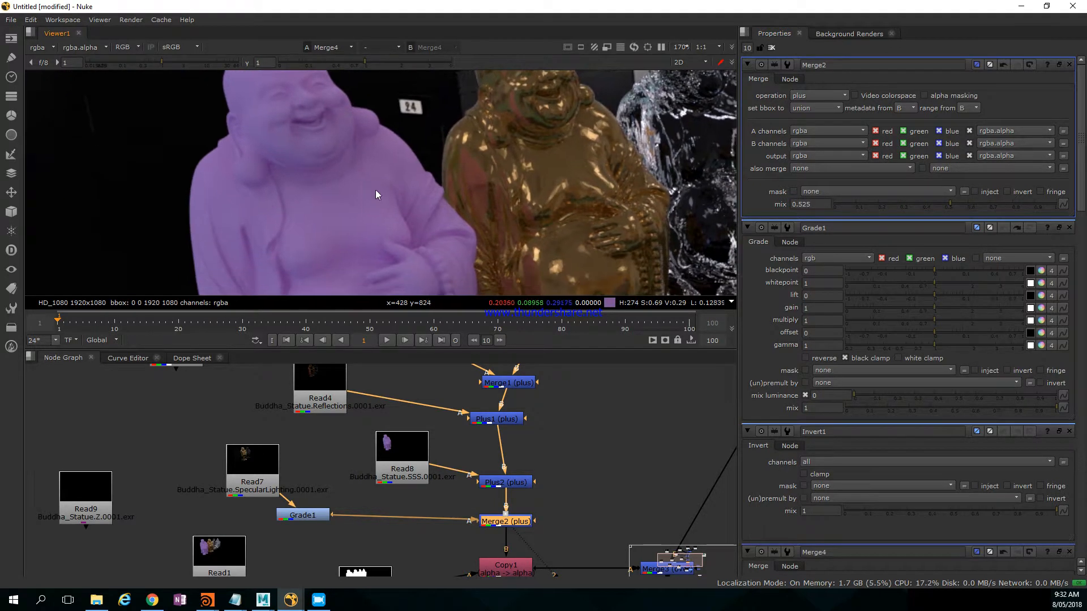
key(f)
scroll(388, 157, up, 3)
middle_drag(249, 159, 484, 288)
scroll(491, 247, up, 5)
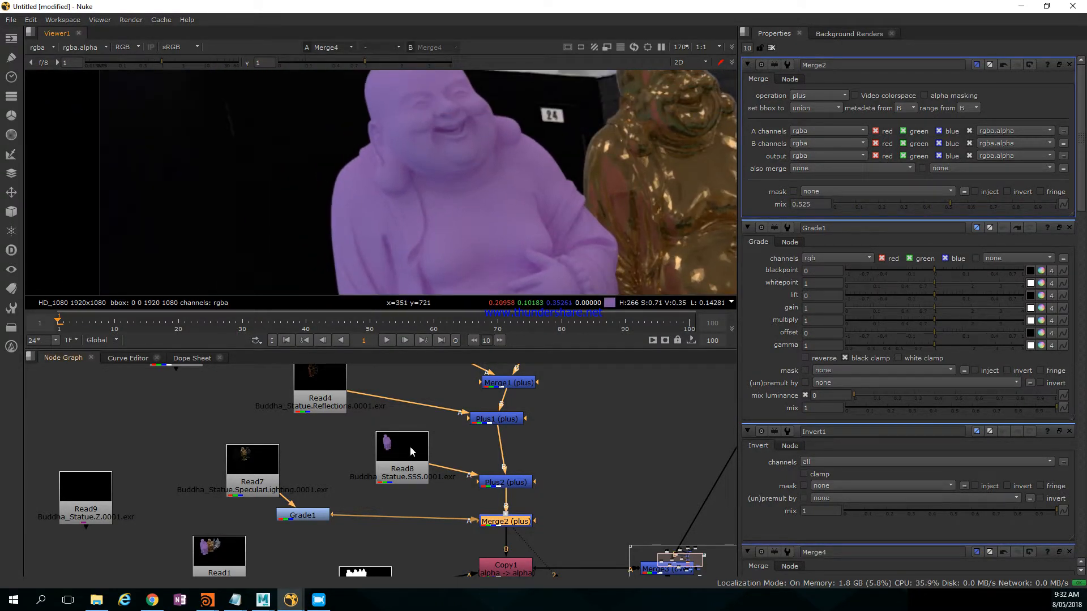
Step: Move the SSS pass Read farther from its merge and add a Denoise node after it
drag(398, 442, 375, 435)
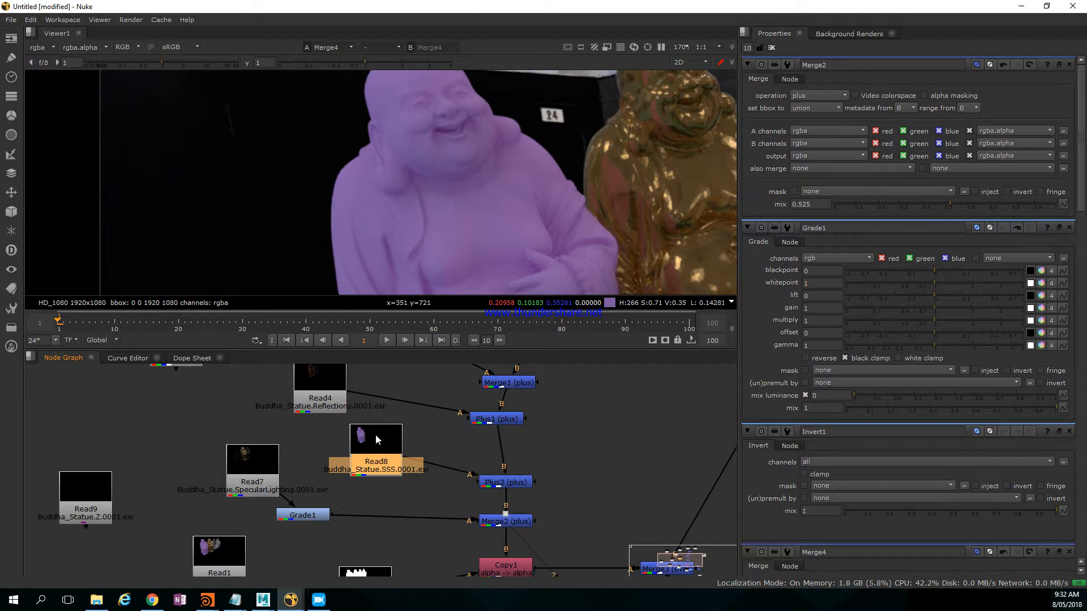
scroll(463, 194, up, 2)
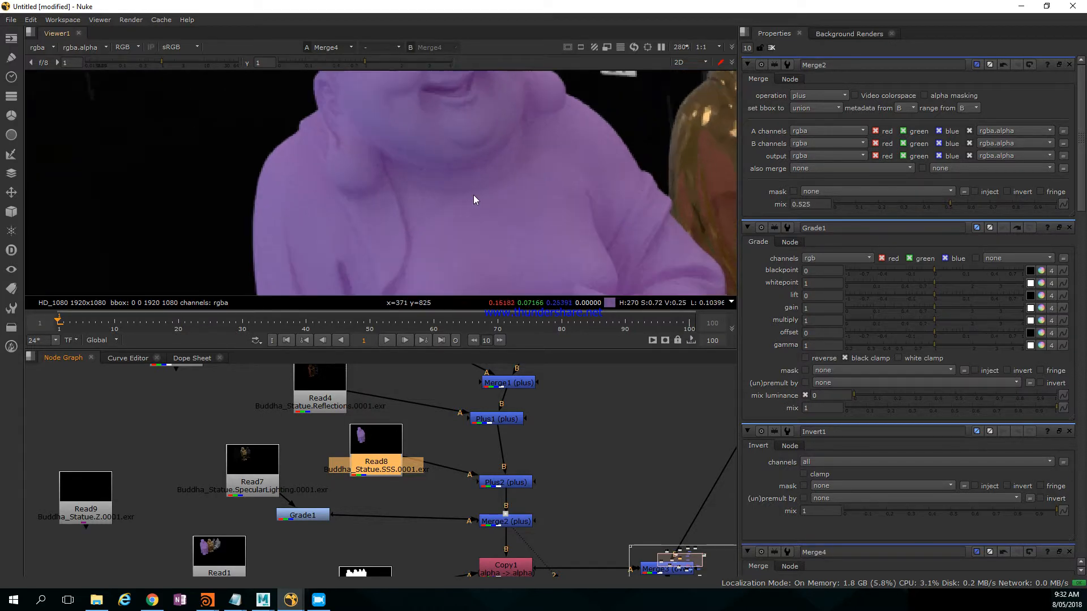
scroll(487, 202, up, 3)
scroll(487, 203, down, 4)
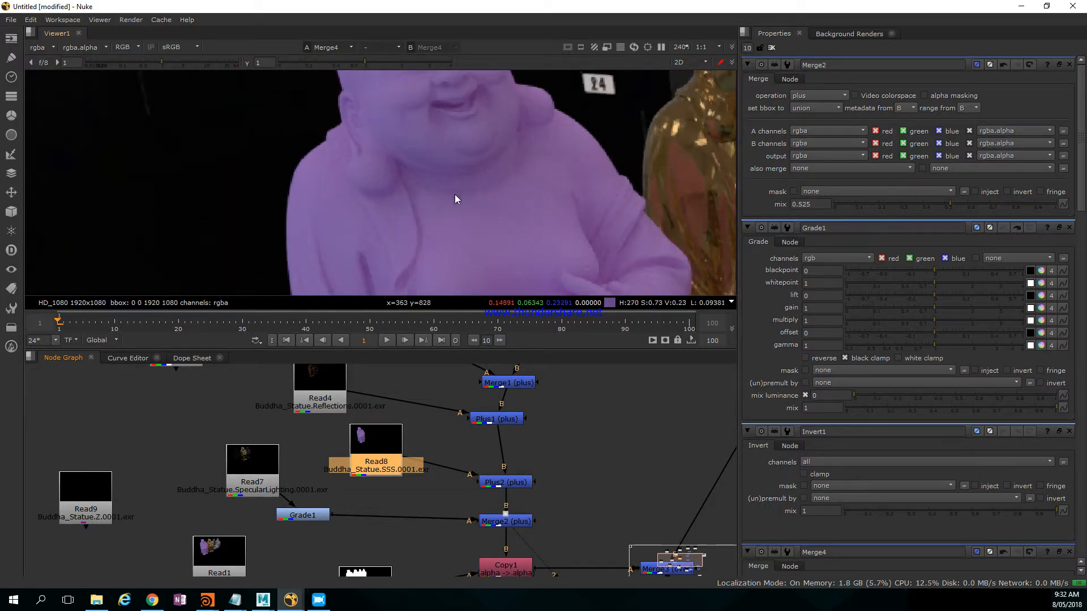
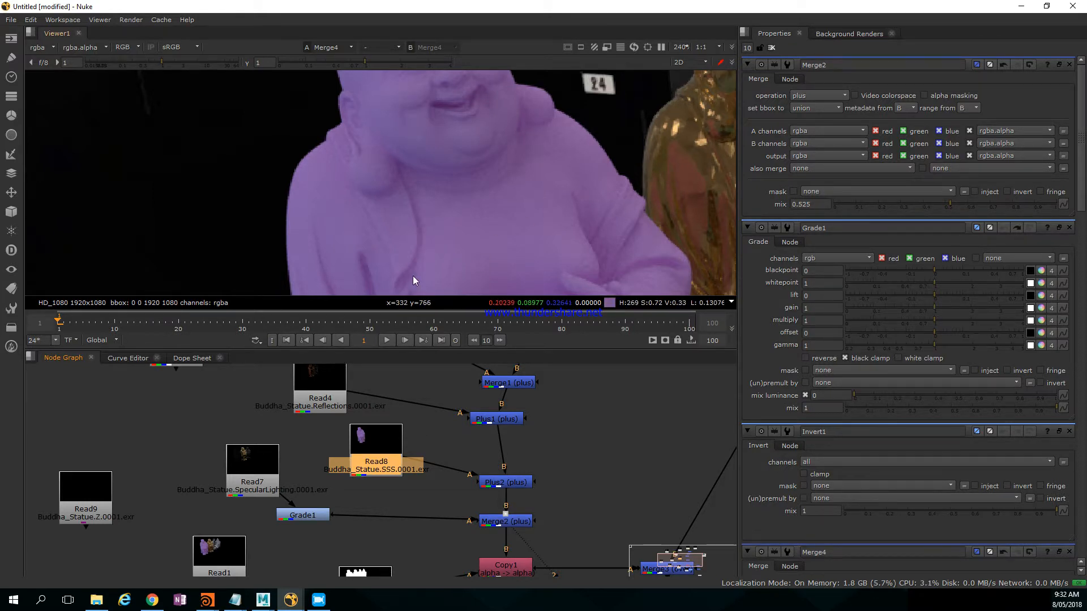
drag(387, 436, 382, 439)
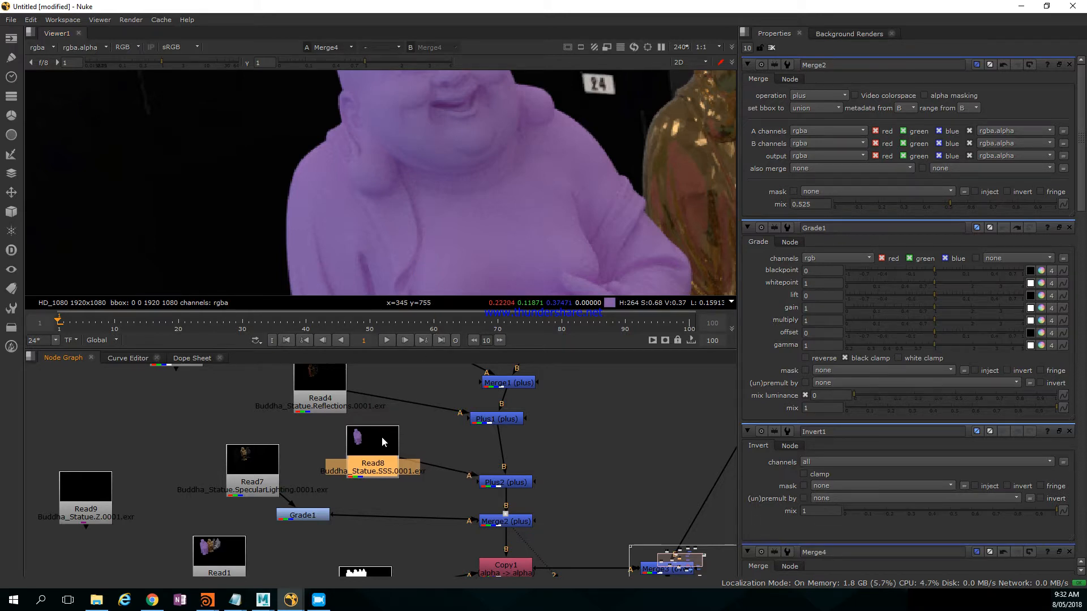
key(Tab)
text(deno)
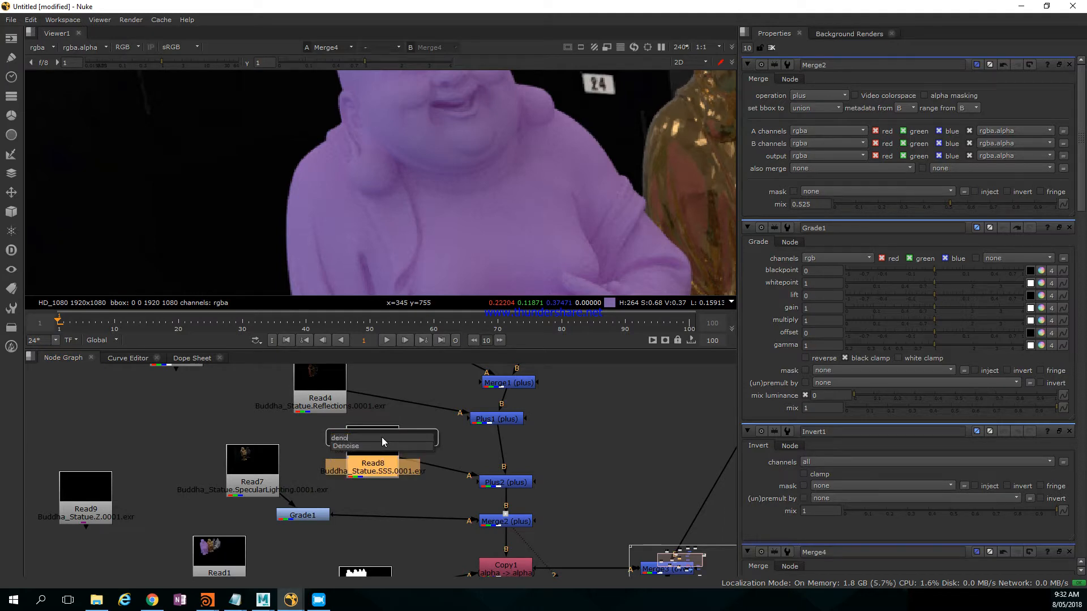
key(Return)
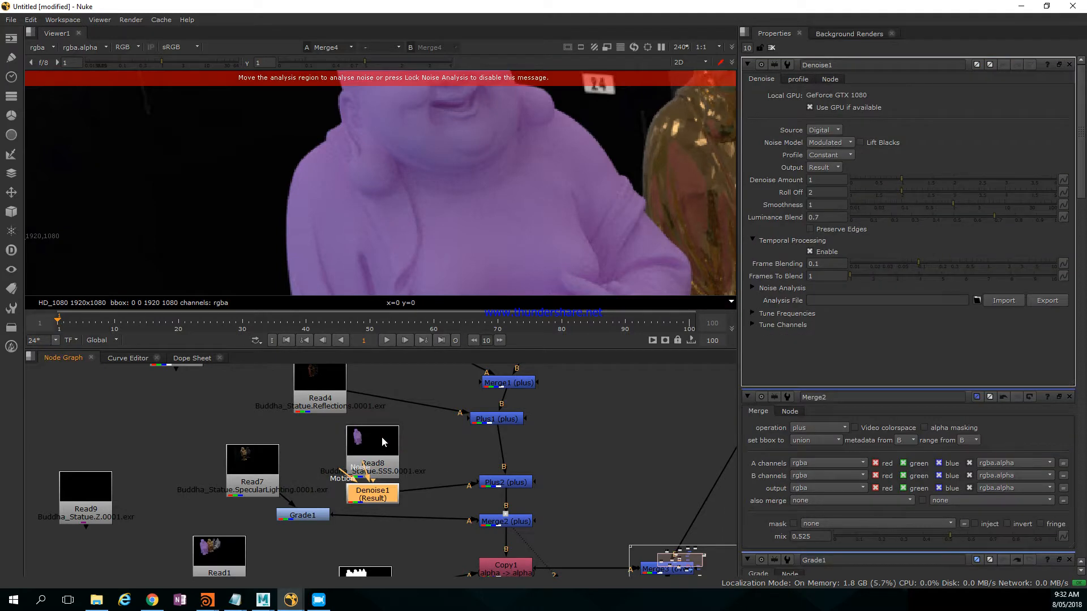
Step: Move the Denoise analysis region from the image's lower corner onto the purple statue's body
scroll(171, 195, down, 4)
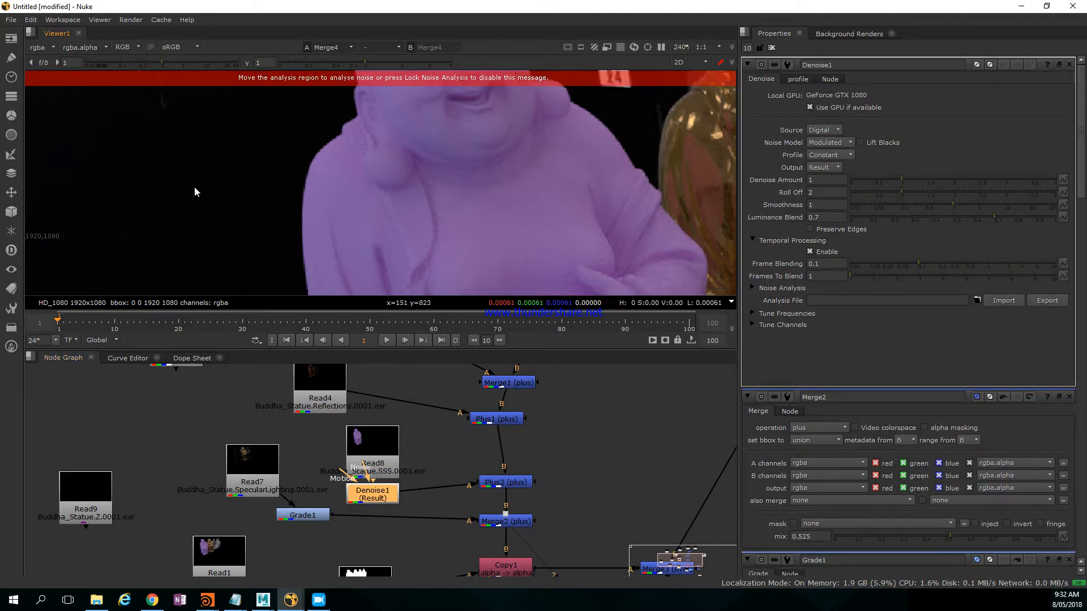
scroll(215, 199, down, 2)
middle_drag(213, 218, 226, 115)
middle_drag(232, 164, 244, 24)
middle_drag(263, 142, 260, 84)
drag(206, 235, 295, 114)
drag(199, 250, 348, 124)
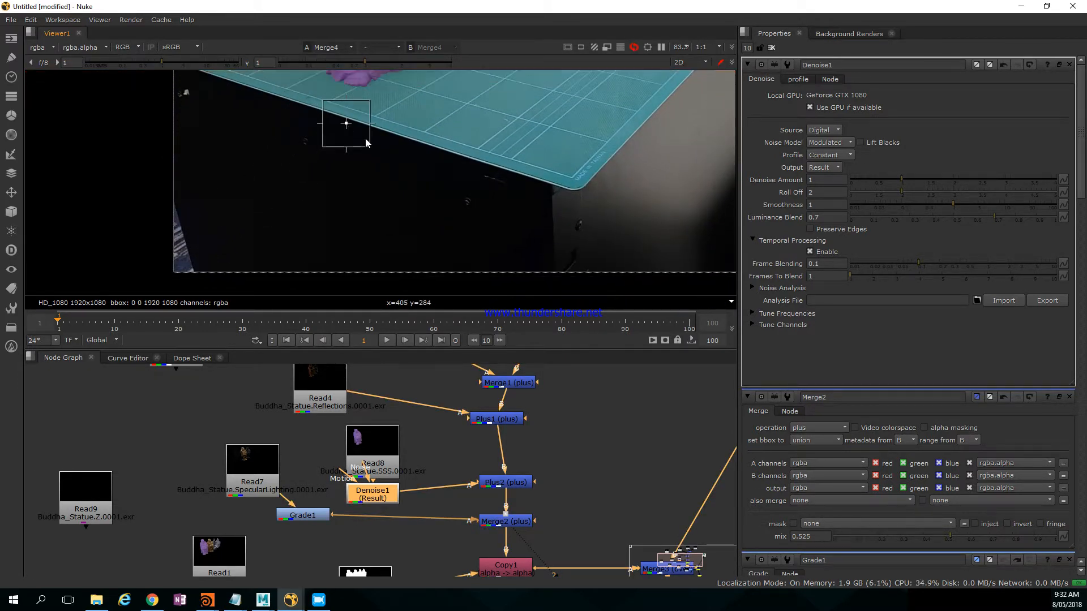
middle_drag(364, 139, 318, 282)
drag(284, 254, 328, 138)
drag(298, 268, 319, 93)
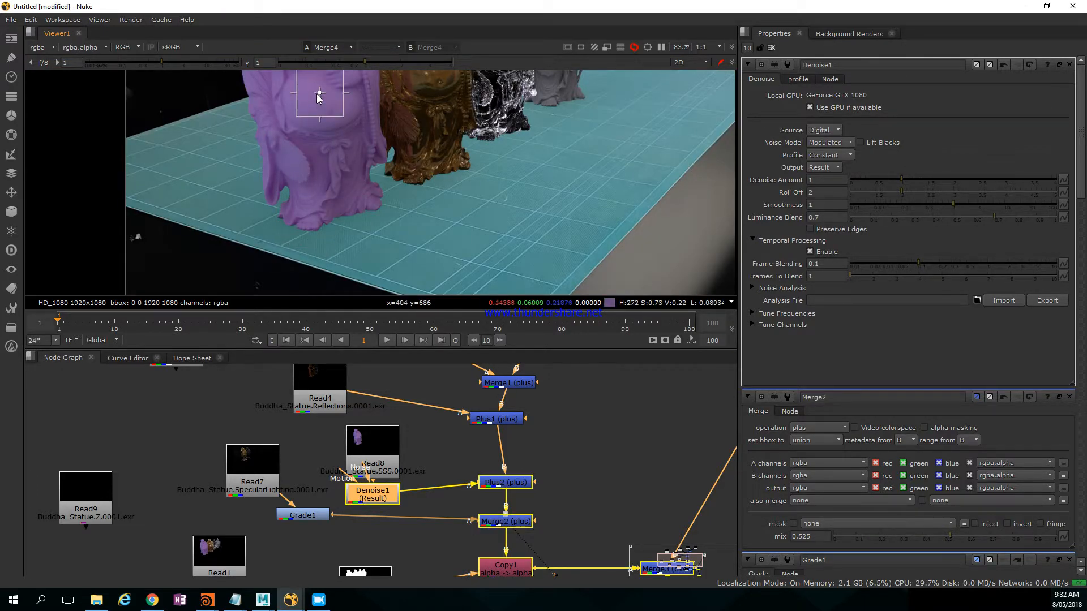
Step: Reposition the Denoise analysis region over the purple statue's chest and inspect the surface up close
middle_drag(327, 136, 331, 226)
scroll(285, 184, up, 8)
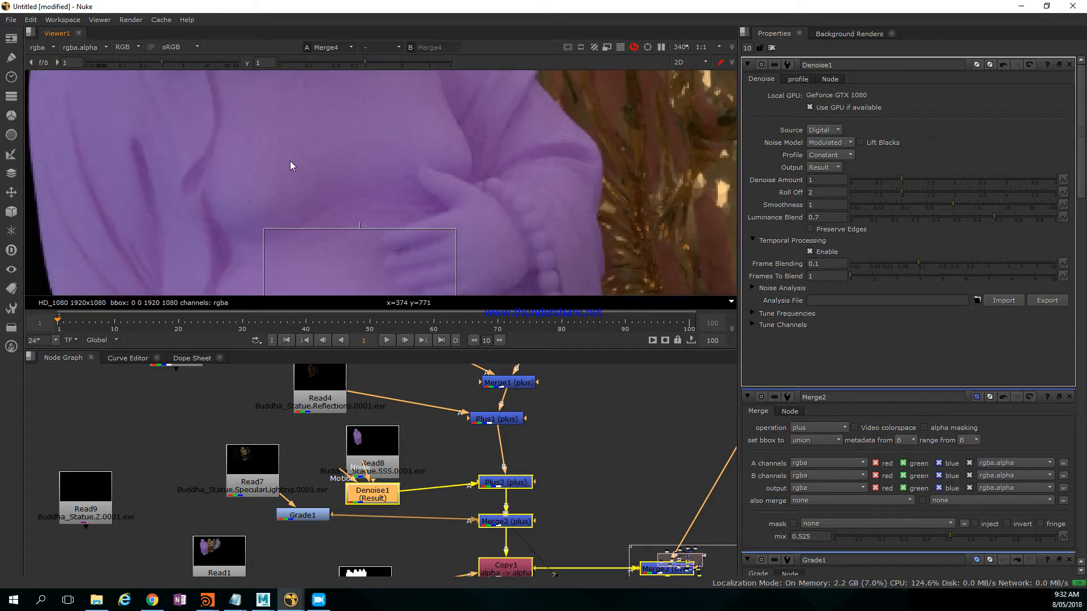
scroll(322, 215, down, 3)
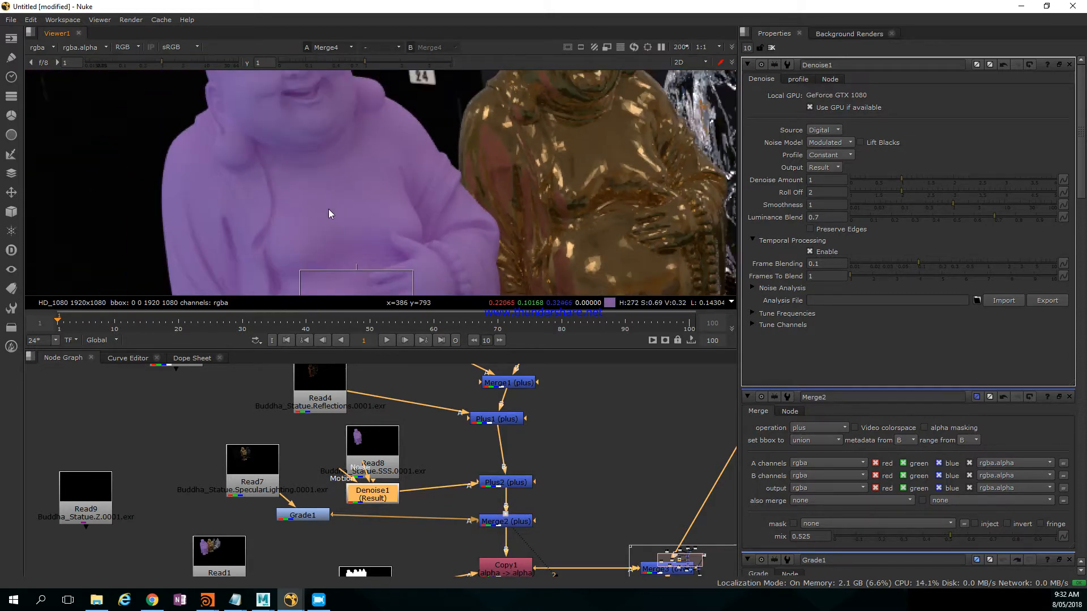
scroll(369, 264, down, 2)
middle_drag(368, 268, 363, 204)
drag(356, 238, 333, 145)
scroll(317, 139, up, 5)
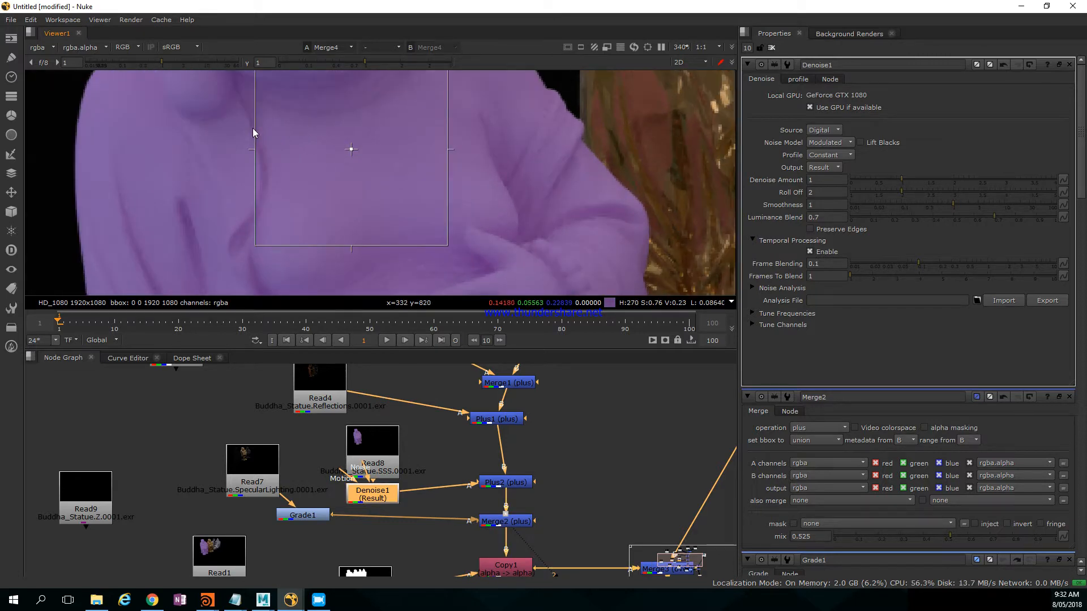
scroll(226, 189, down, 2)
middle_drag(219, 184, 239, 218)
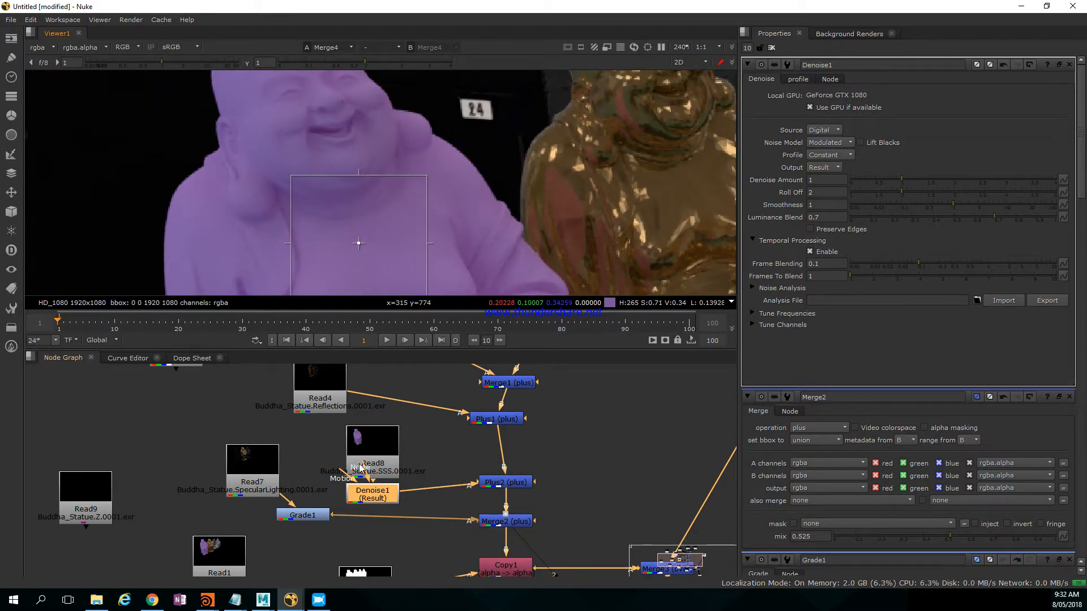
Step: Compare the purple statue with the Denoise node disabled and enabled
key(d)
key(d)
key(d)
key(d)
key(d)
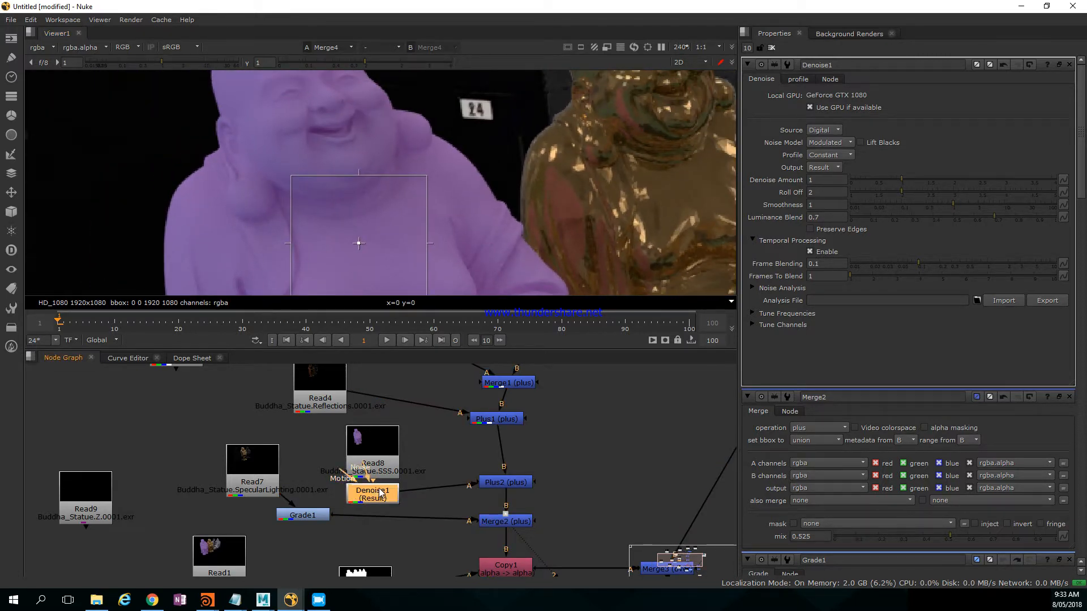
key(d)
key(d)
key(d)
Step: Add a Grade node after the SSS Denoise and tint its gamma to red 0.953484, green 1 and blue 0.339082
key(g)
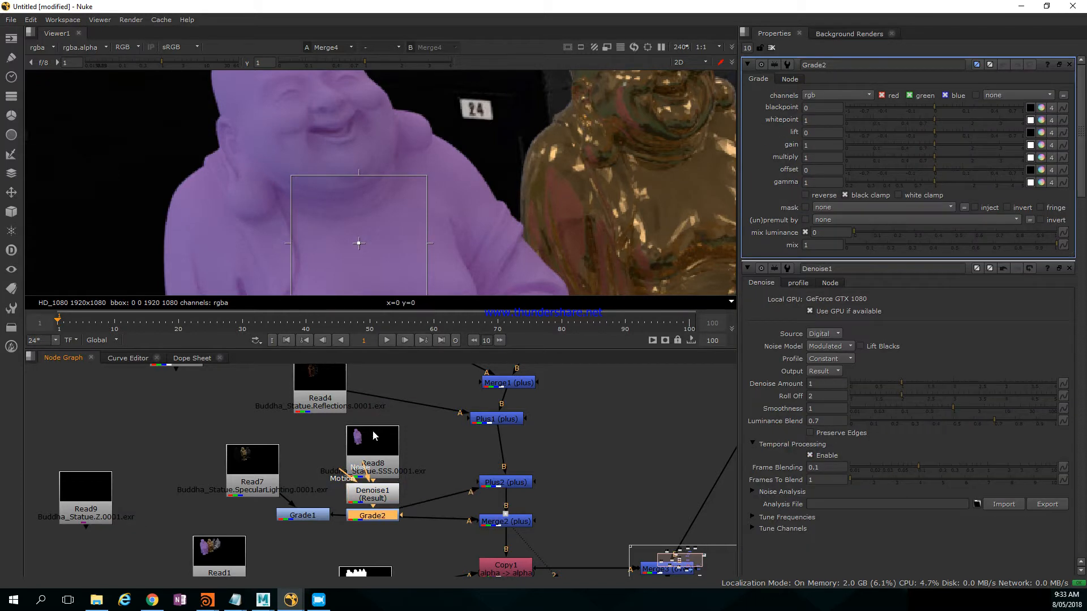
click(1041, 182)
drag(774, 217, 829, 100)
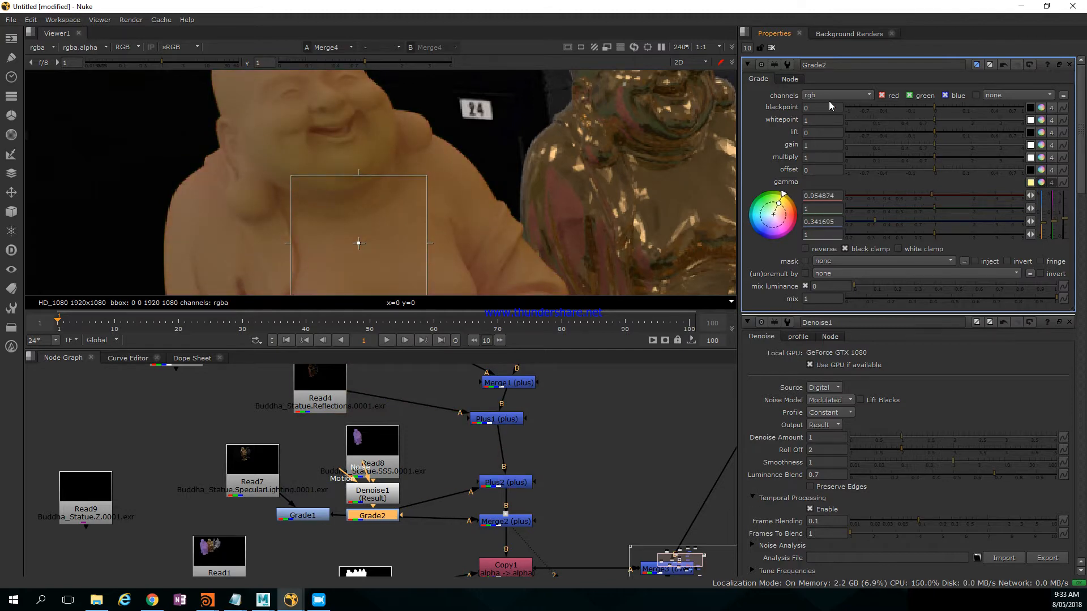
key(f)
scroll(235, 164, up, 4)
scroll(244, 163, down, 3)
middle_drag(338, 152, 353, 184)
scroll(350, 187, up, 1)
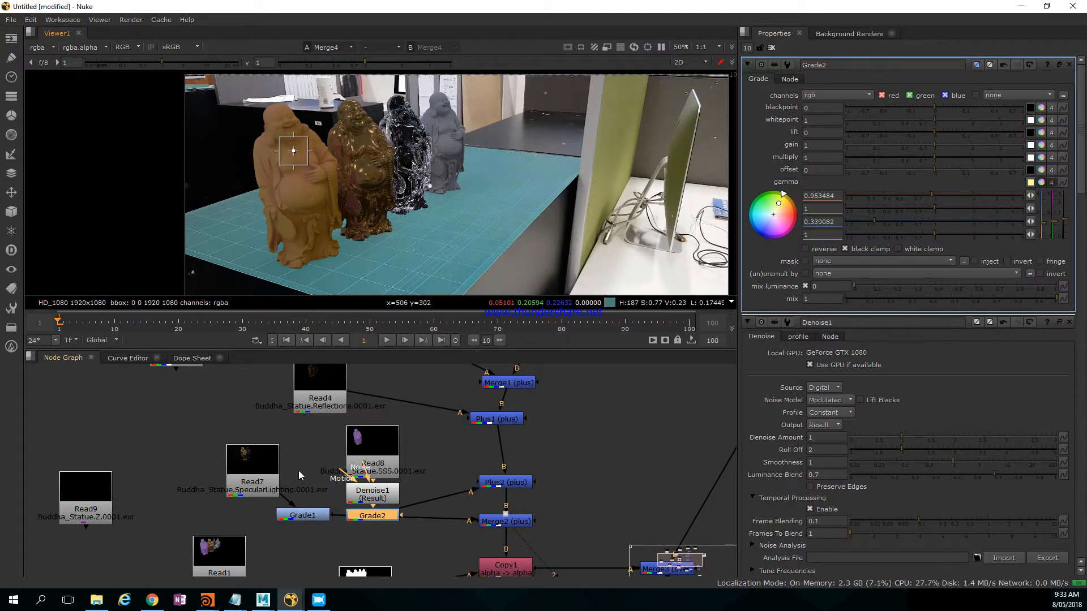
Step: Compare the SSS statue's colour with the new Grade node disabled and enabled
click(368, 520)
key(d)
key(d)
key(d)
key(d)
key(d)
key(d)
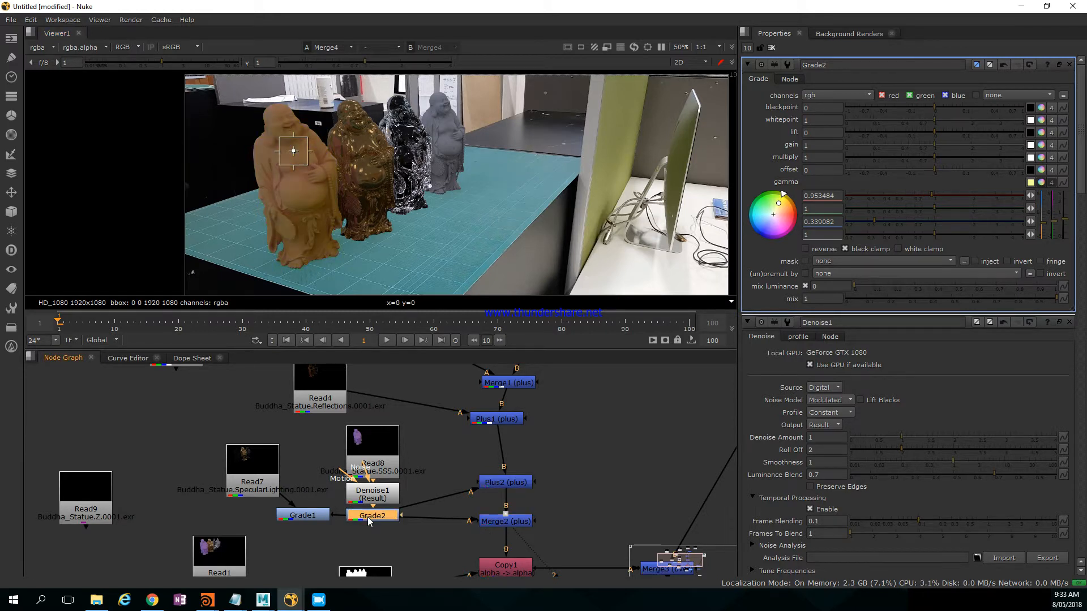
key(d)
key(d)
key(d)
key(d)
key(d)
key(d)
Step: Move the Viewer node and the Z pass Read into the empty area below the composite's node tree
middle_drag(644, 471, 610, 416)
middle_drag(549, 455, 546, 400)
scroll(561, 423, down, 3)
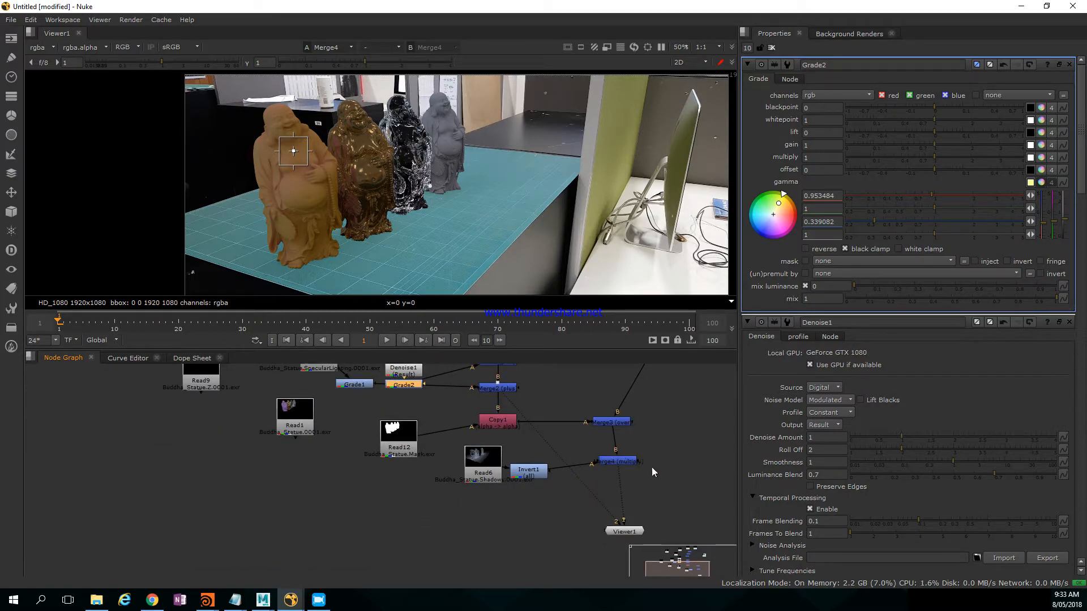
scroll(653, 468, down, 3)
drag(638, 514, 672, 549)
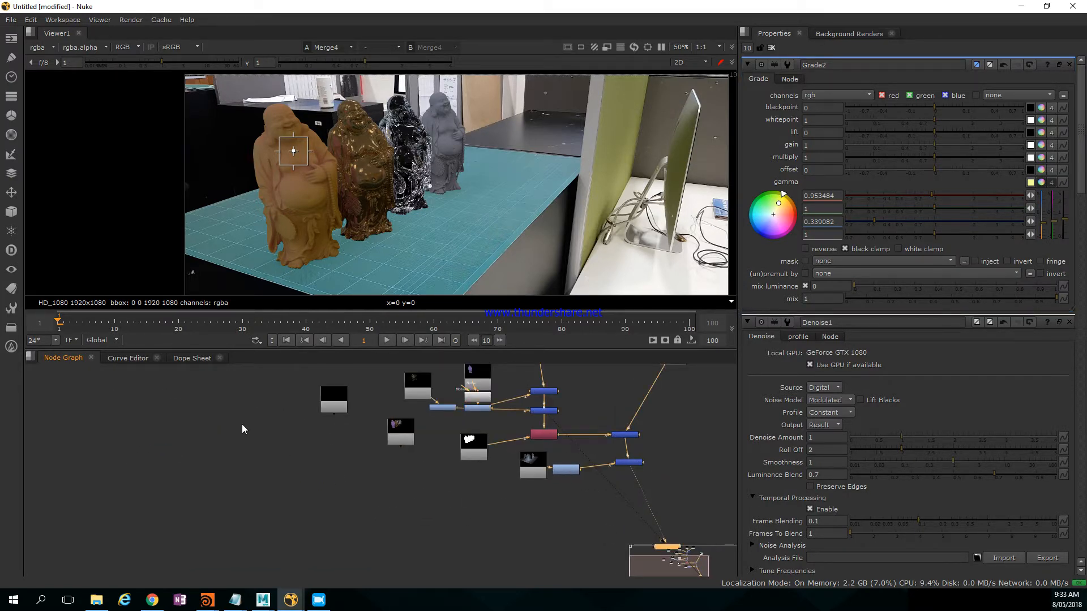
scroll(319, 403, up, 3)
scroll(452, 531, up, 1)
middle_drag(453, 529, 245, 425)
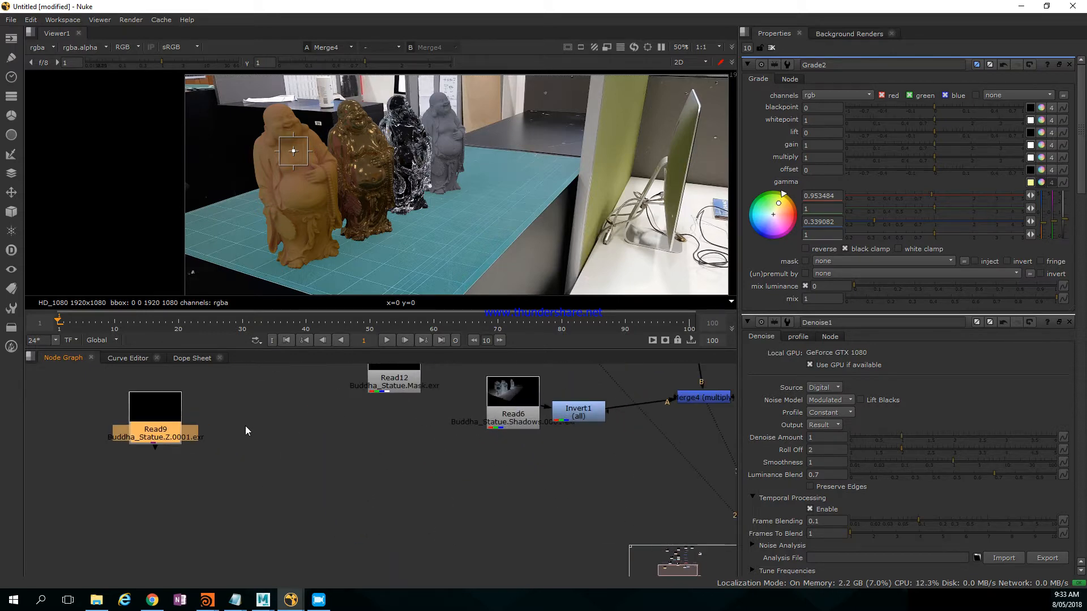
drag(171, 430, 515, 530)
middle_drag(562, 494, 290, 430)
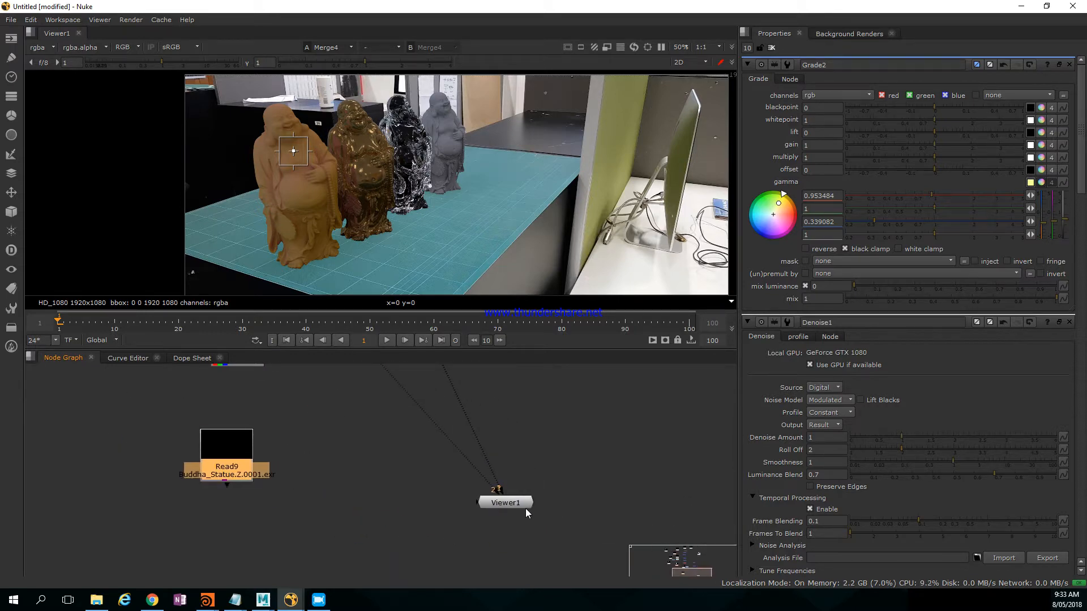
drag(509, 503, 468, 546)
mouse_move(234, 461)
mouse_down()
mouse_move(244, 470)
mouse_move(255, 456)
mouse_up()
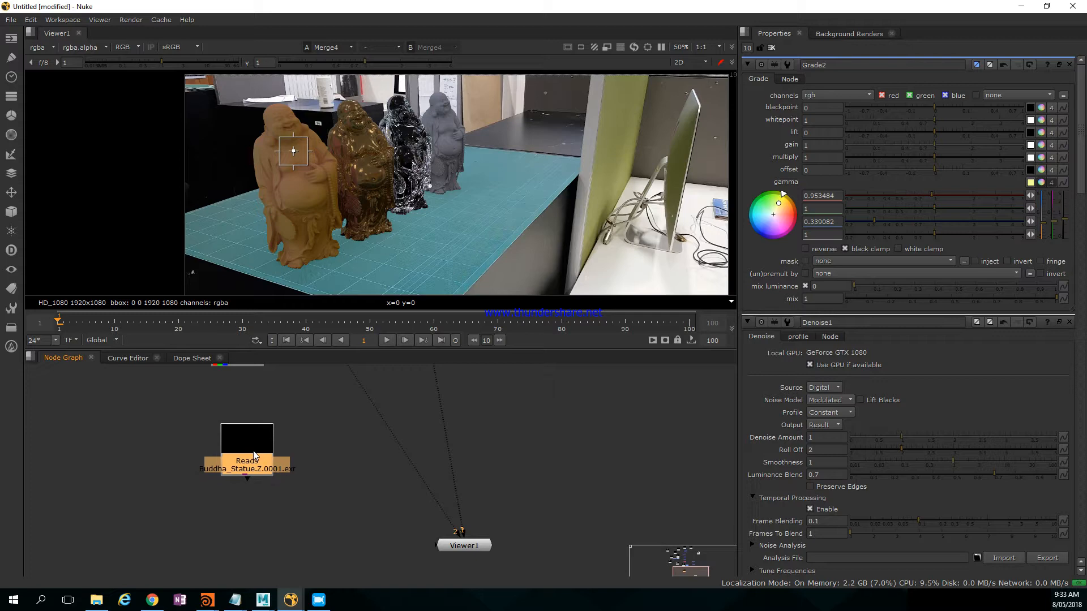
Step: Display the Z pass Read in the viewer and close all open node properties
key(1)
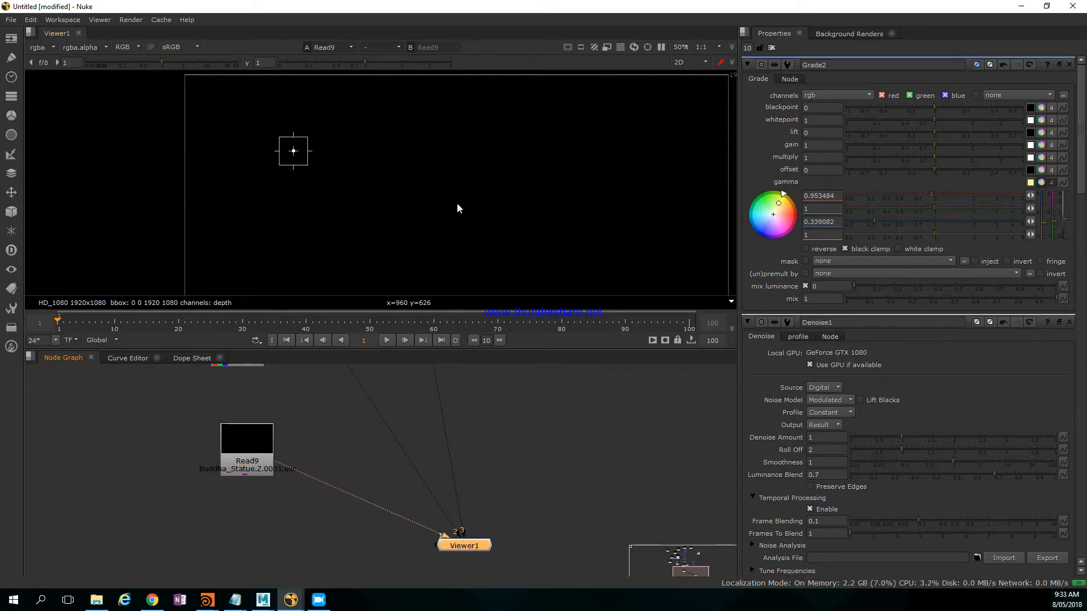
key(space)
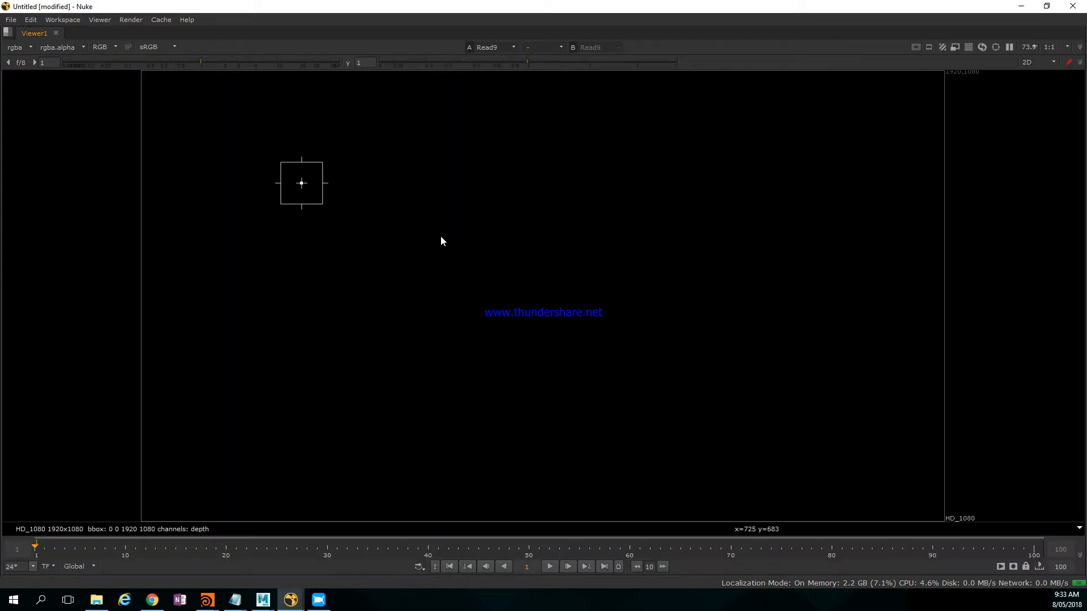
key(space)
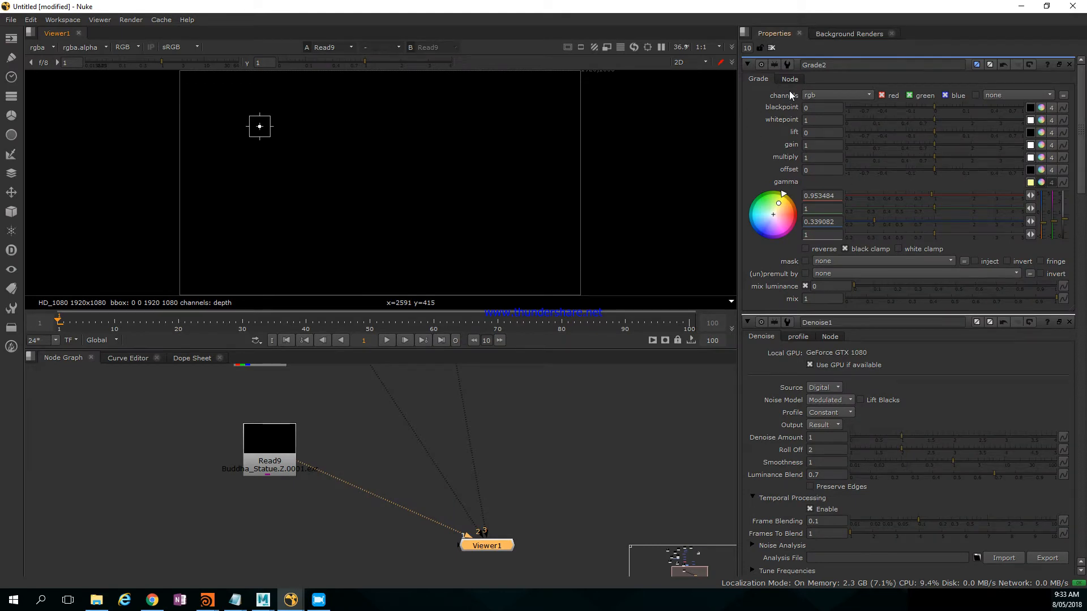
ctrl+click(1069, 65)
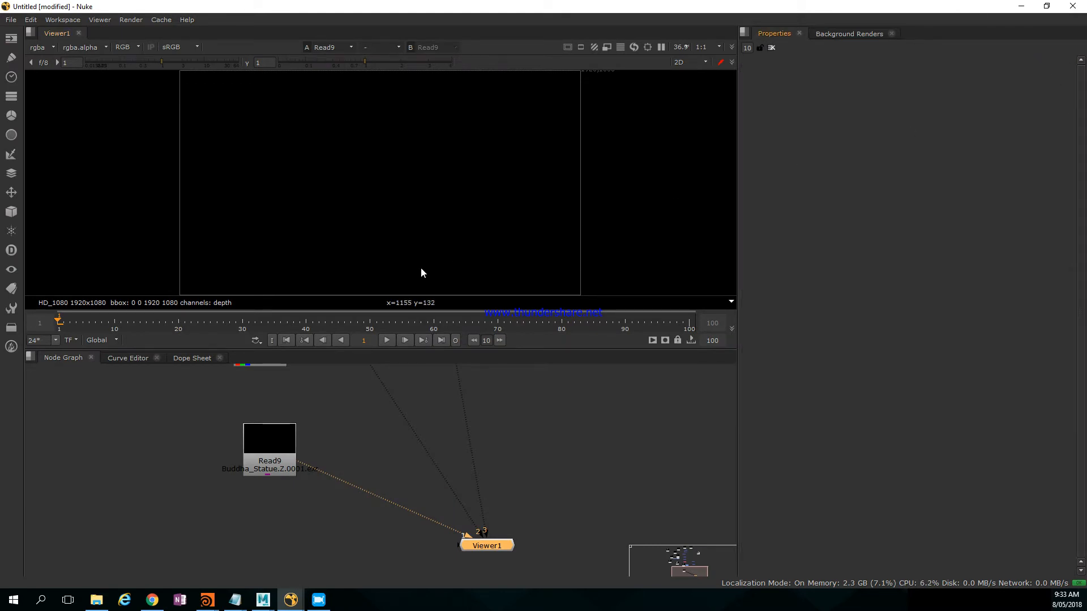
click(274, 452)
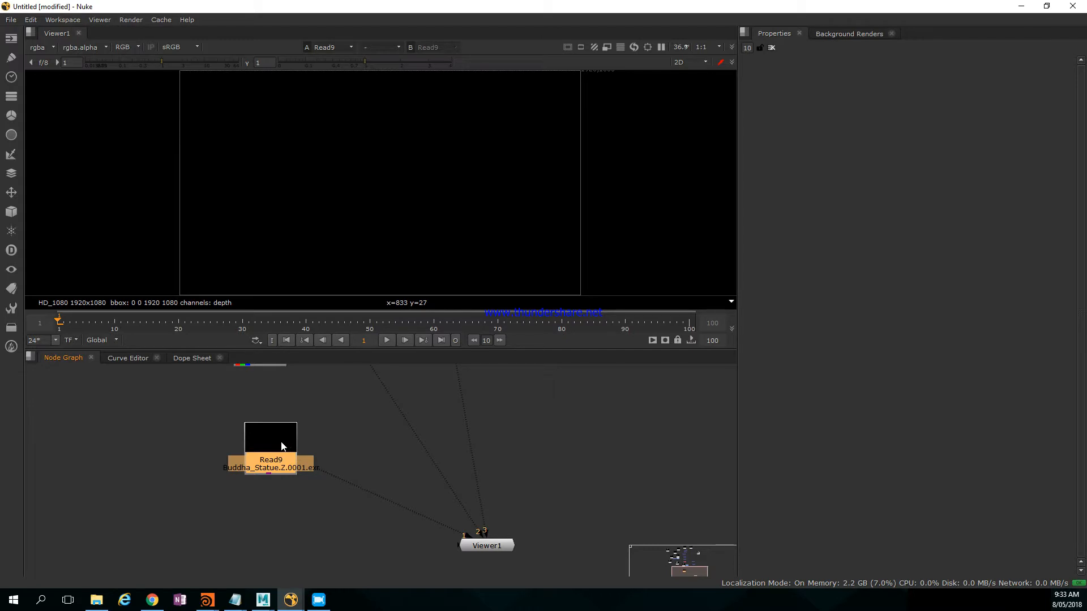
key(Tab)
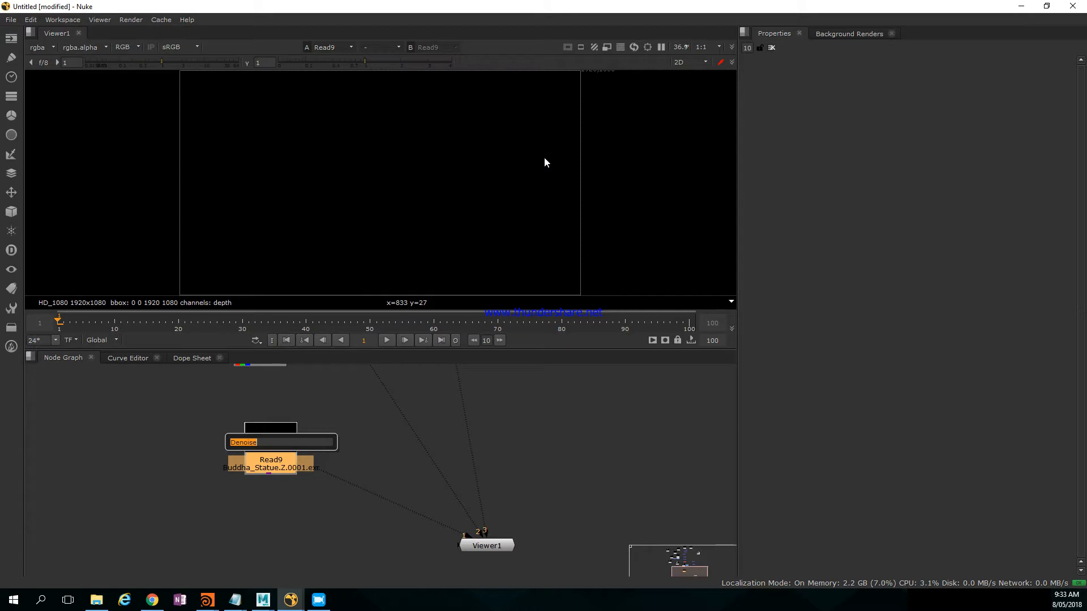
key(Escape)
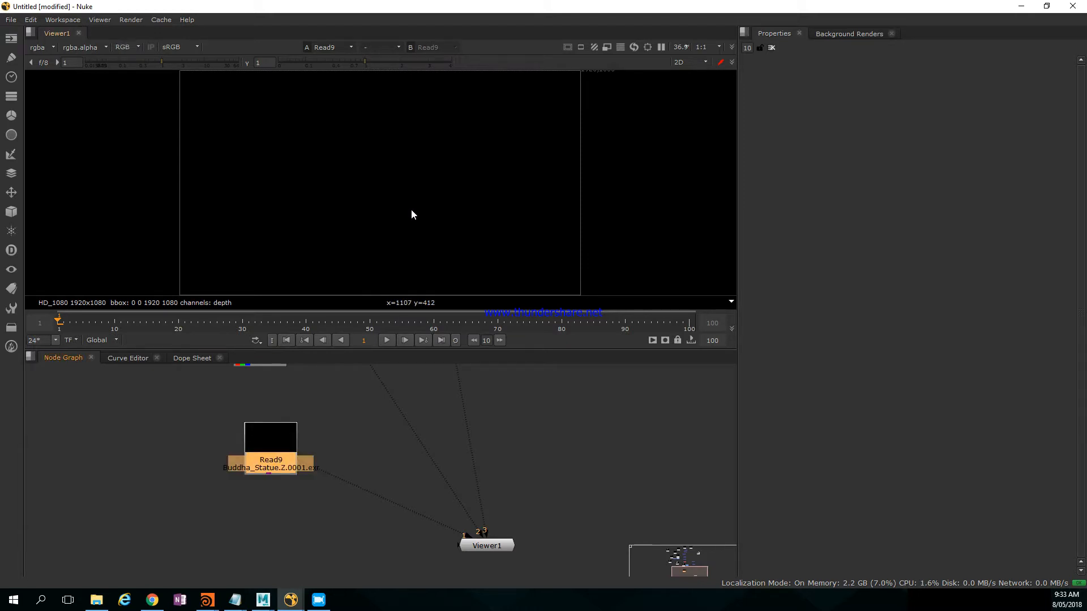
Step: Set the viewer's alpha channel to depth.Z for the Z pass
click(80, 48)
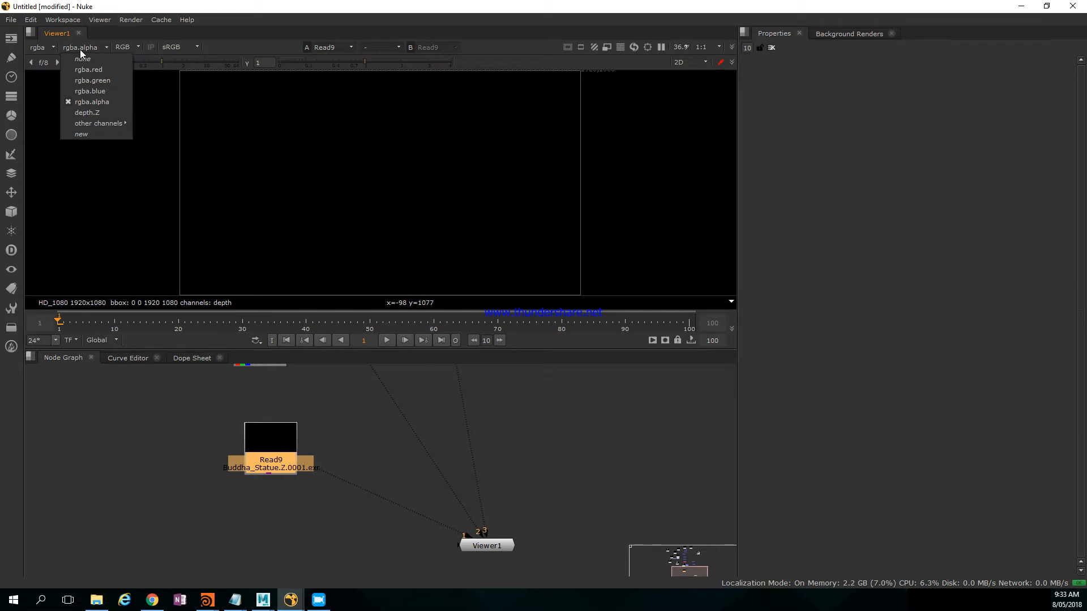
click(82, 114)
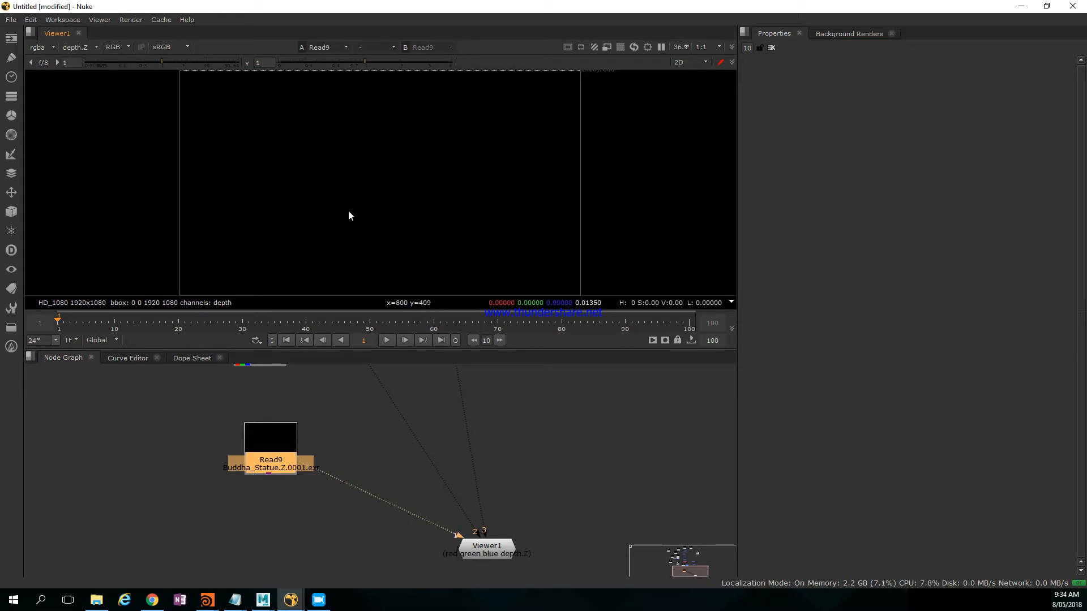
Step: Show only the alpha channel of the Z pass in the viewer and switch its alpha source to rgba.alpha
key(a)
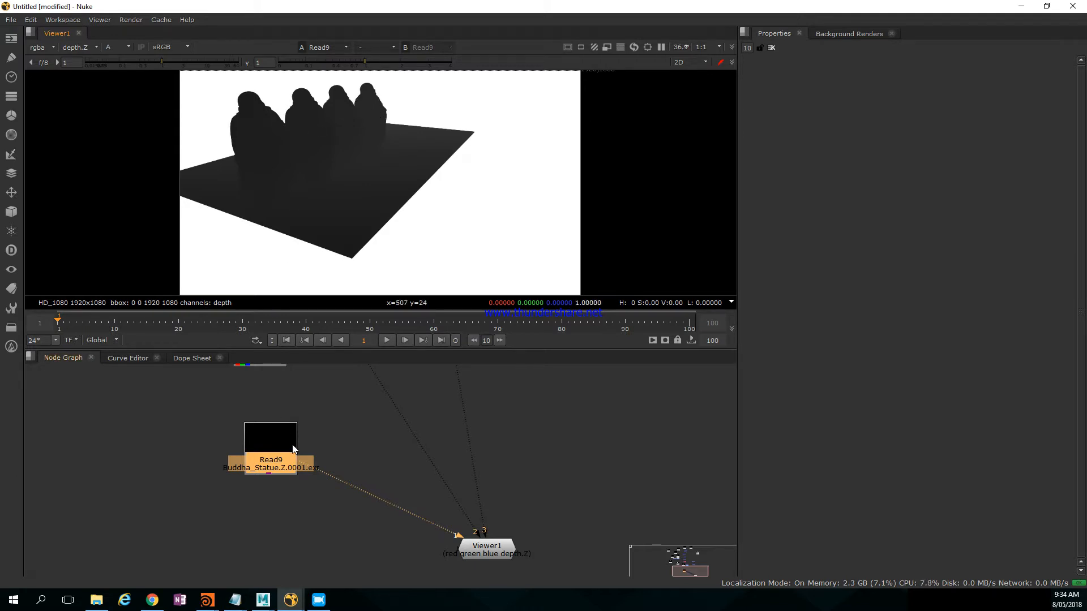
click(76, 48)
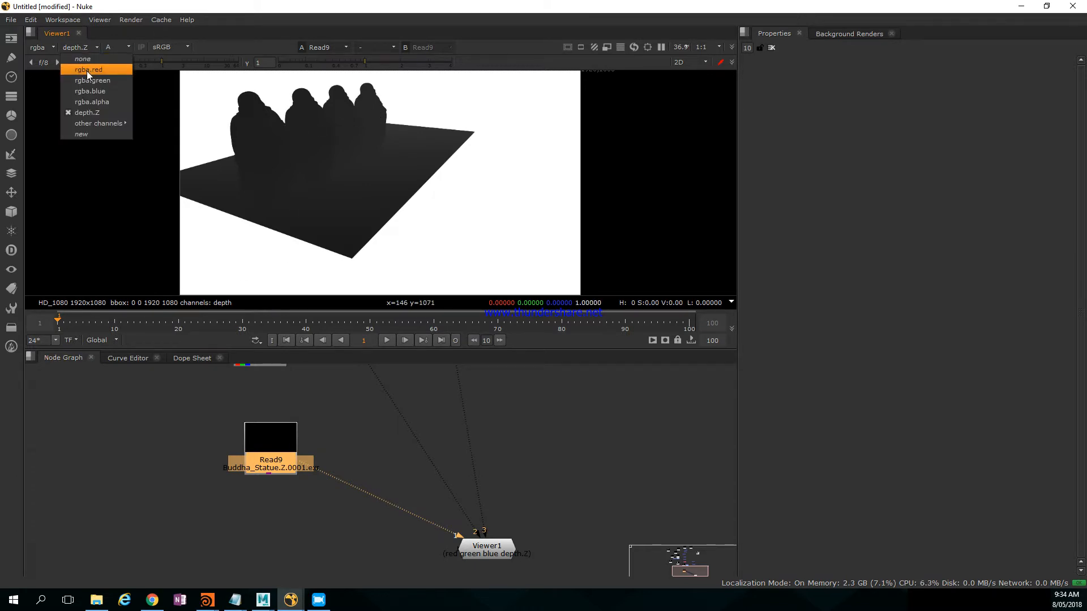
click(97, 102)
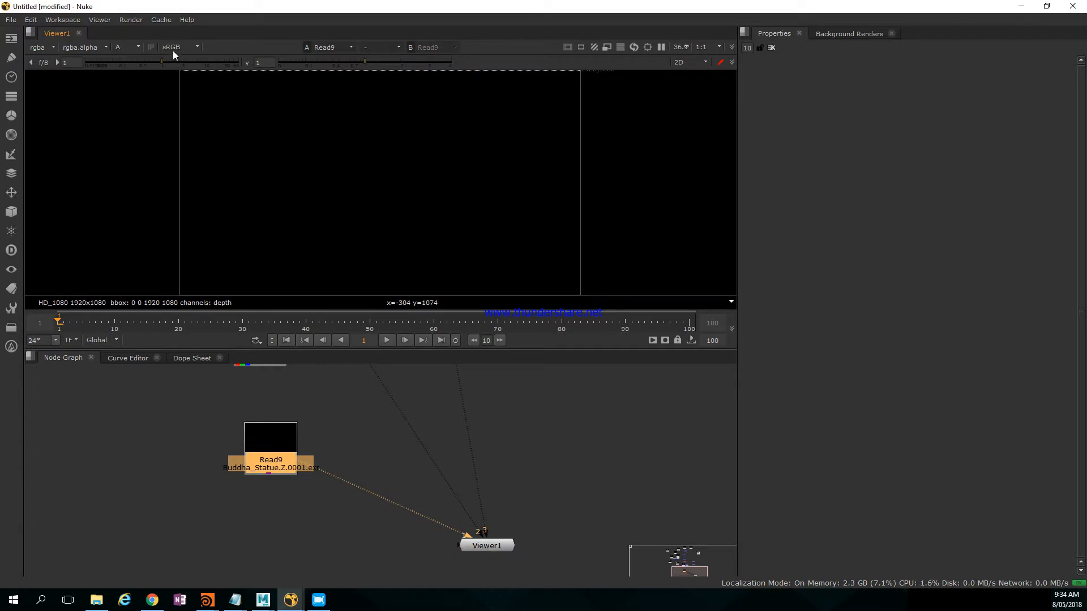
Step: Add a Shuffle node beneath the Z pass Read and set its in 1 layer to depth
key(Tab)
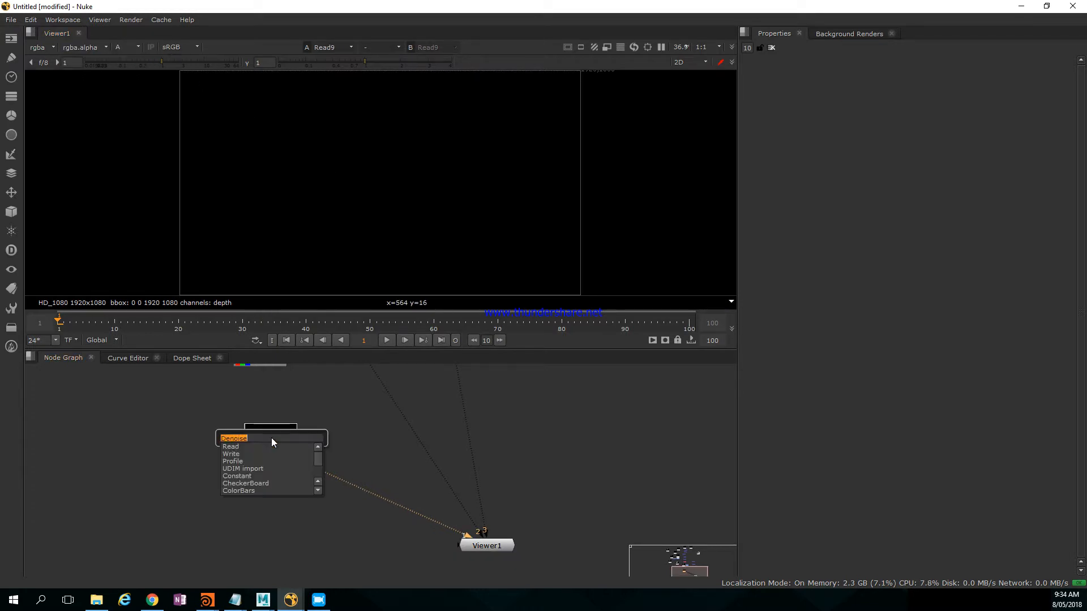
text(Shuffle)
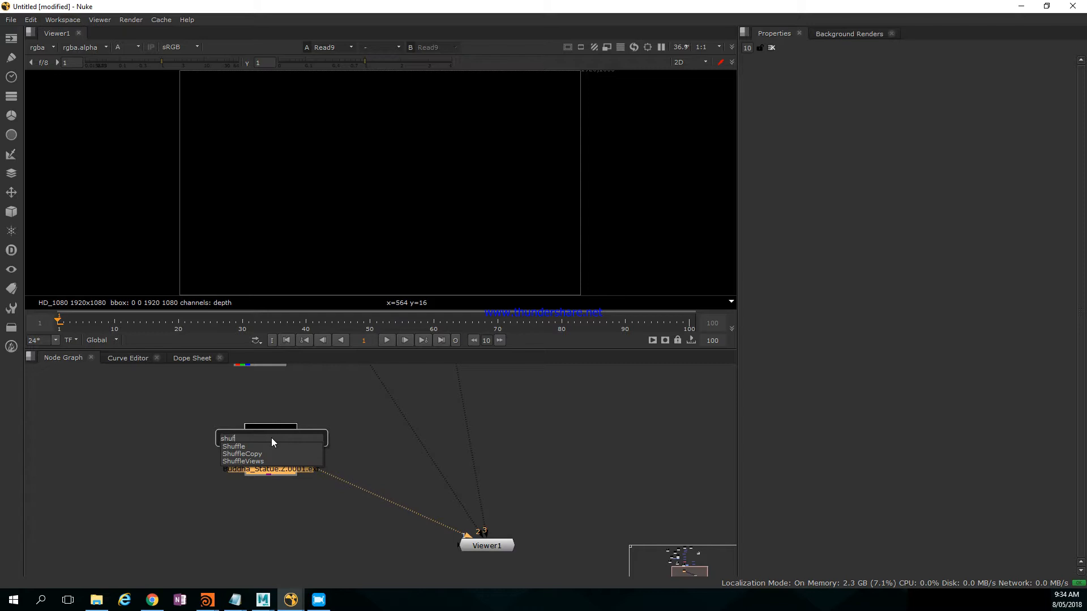
key(Return)
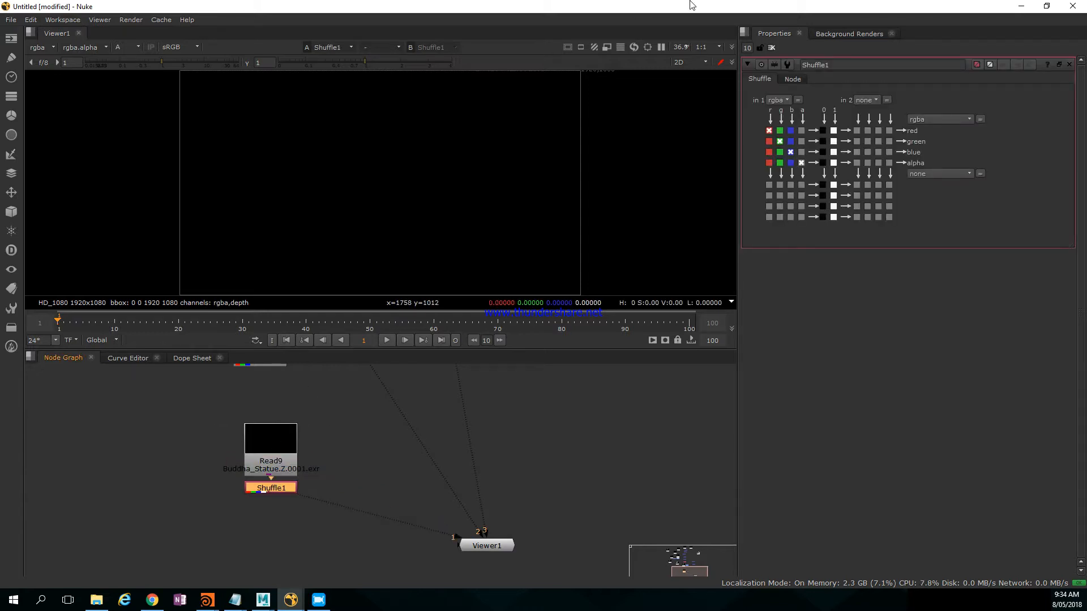
click(782, 99)
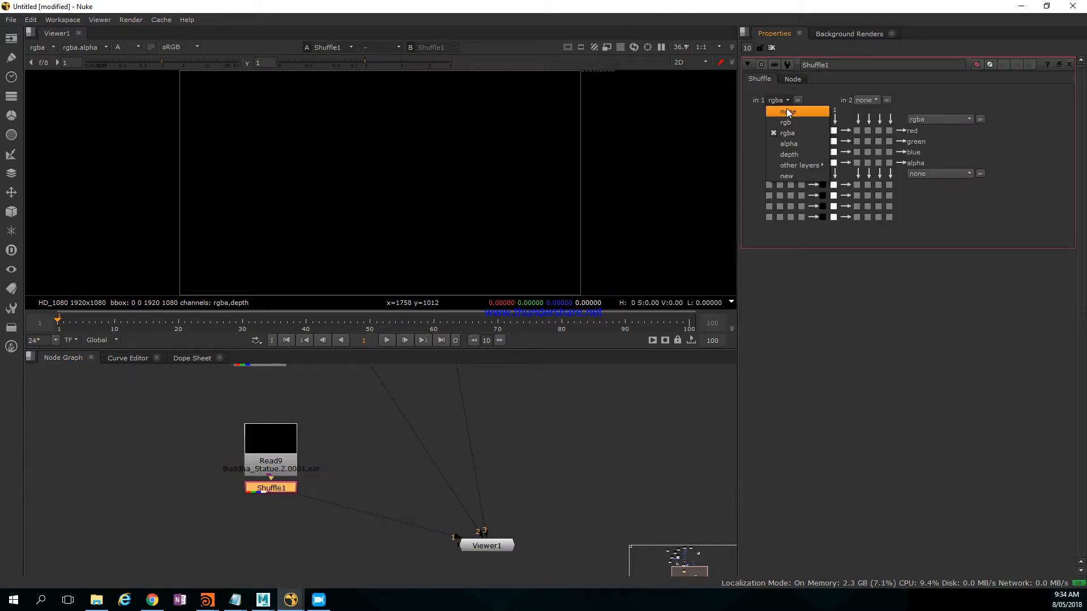
click(790, 155)
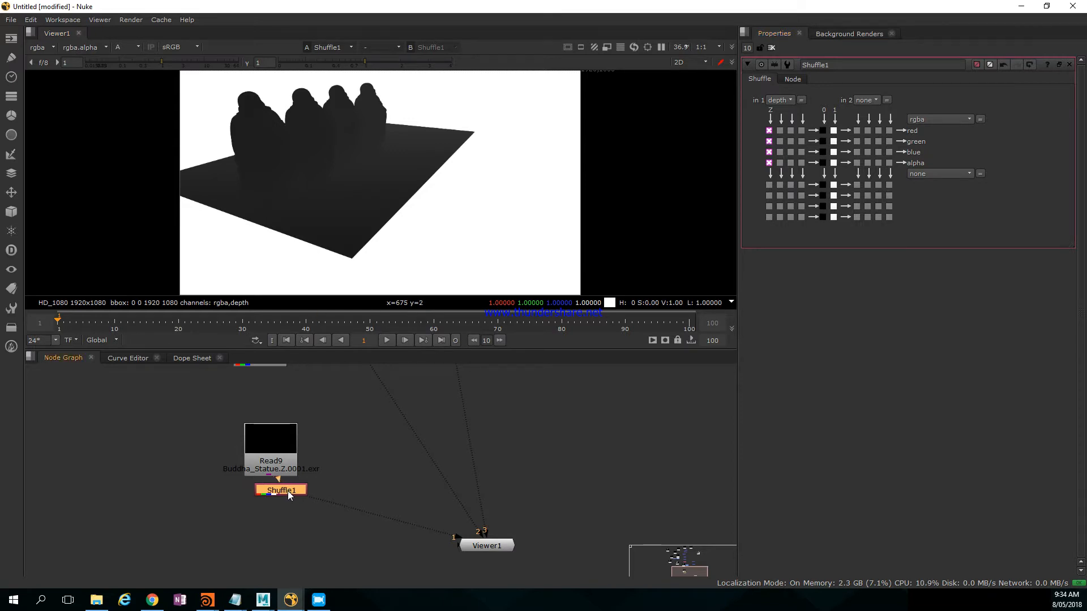
drag(286, 493, 281, 498)
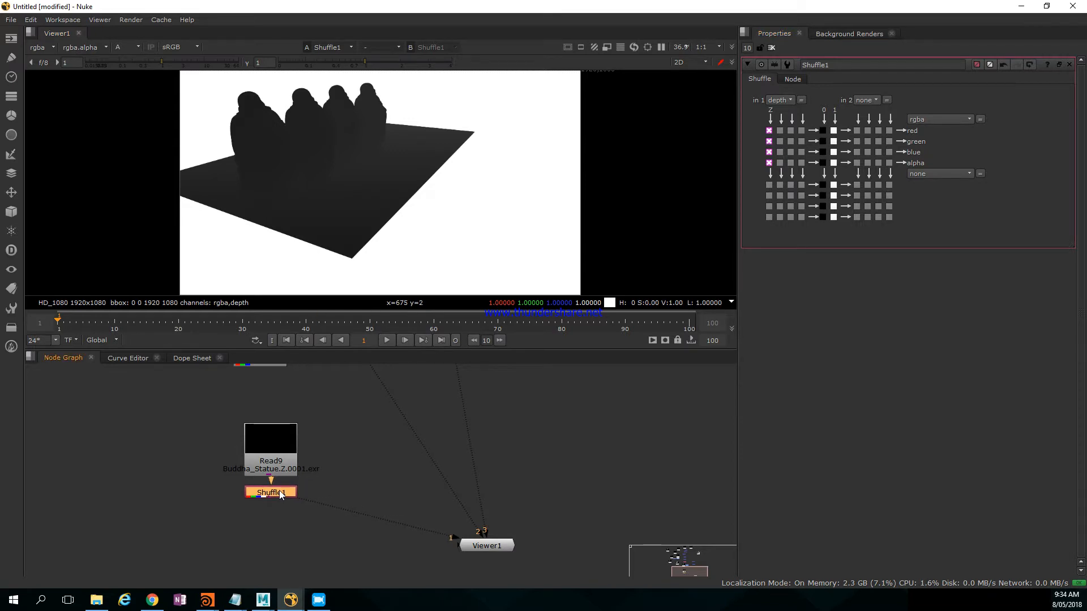
middle_drag(295, 479, 266, 481)
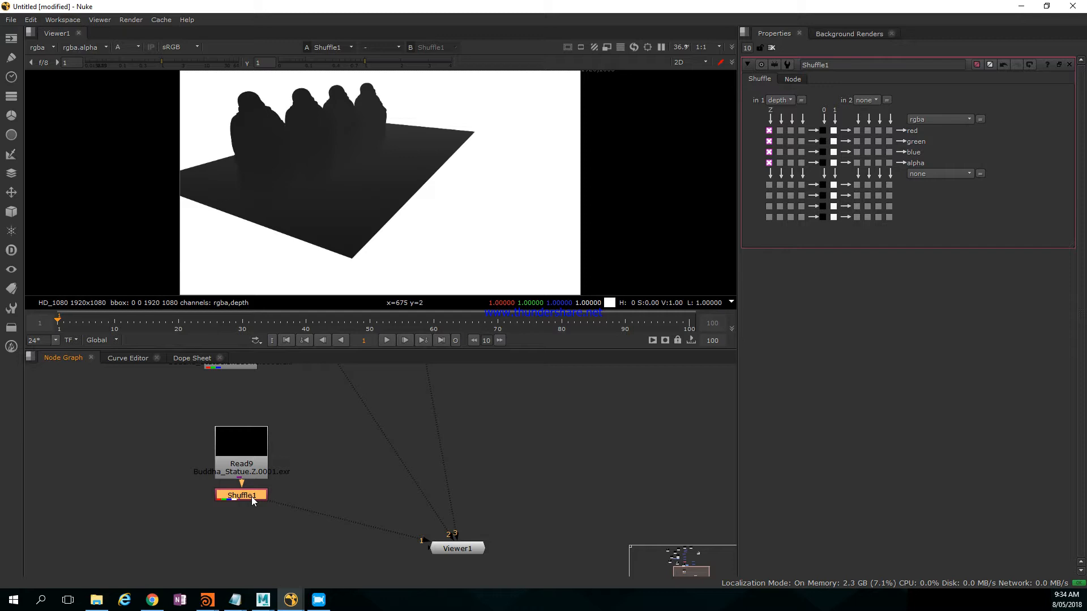
Step: Add a Grade node after the Shuffle with blackpoint -0.0005, trying and undoing whitepoint and multiply changes
key(g)
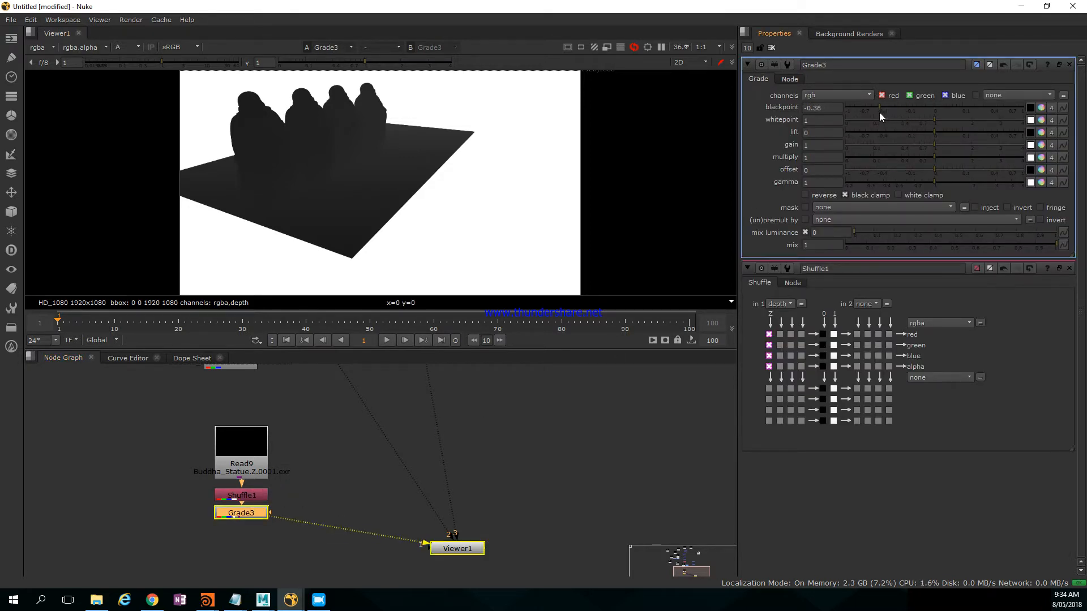
mouse_move(935, 115)
mouse_down()
mouse_move(976, 111)
mouse_move(918, 114)
mouse_move(1011, 116)
mouse_move(926, 124)
mouse_up()
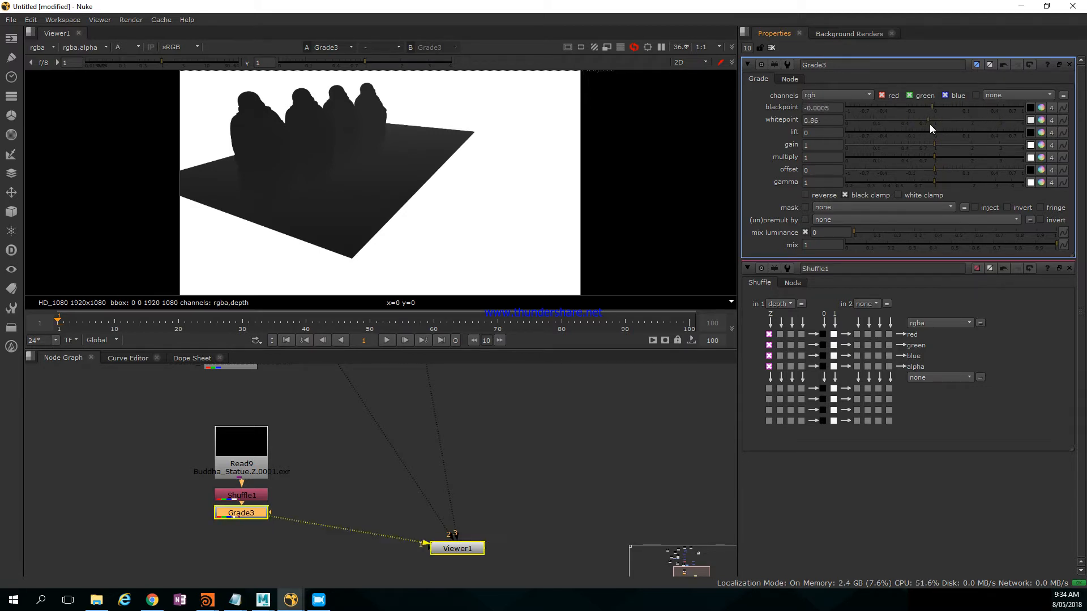
key(ctrl+z)
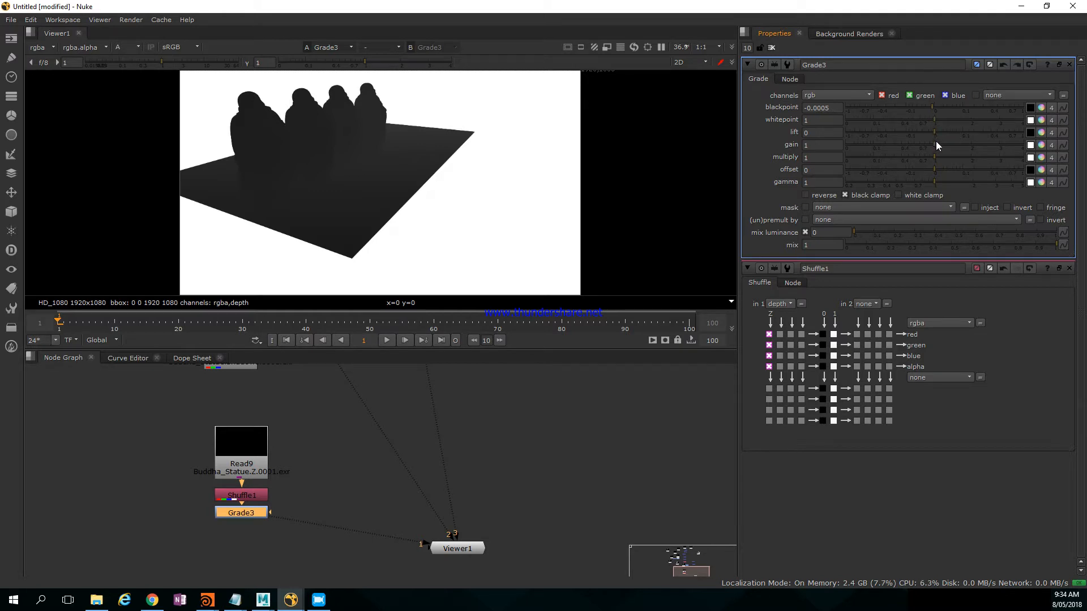
mouse_move(935, 157)
mouse_down()
mouse_move(970, 161)
mouse_move(895, 165)
mouse_move(931, 164)
mouse_up()
key(ctrl+z)
Step: Move the Z pass Read and its Shuffle node up and away from the Grade node
drag(247, 474, 210, 461)
drag(246, 497, 215, 487)
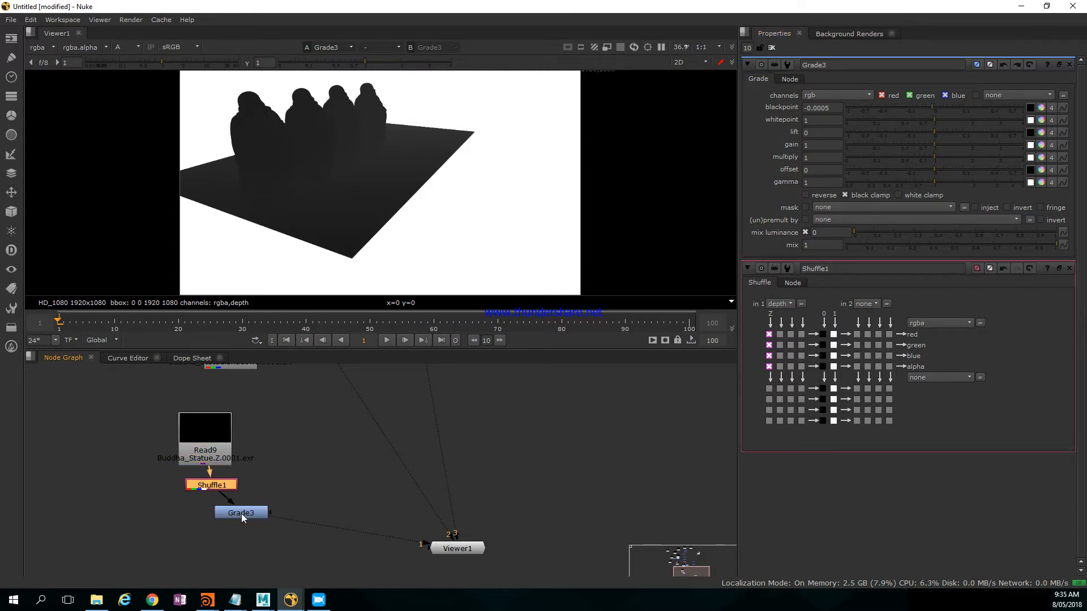
click(242, 514)
Step: Set the Shuffle node's in 2 layer to rgba and return the viewer to the RGB display
double_click(201, 487)
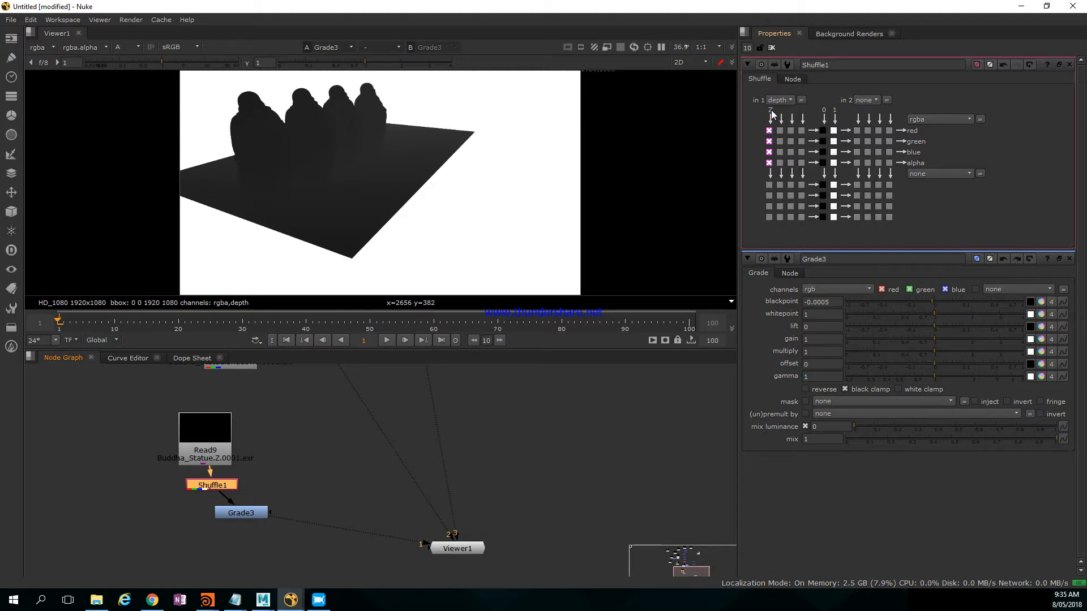
click(872, 100)
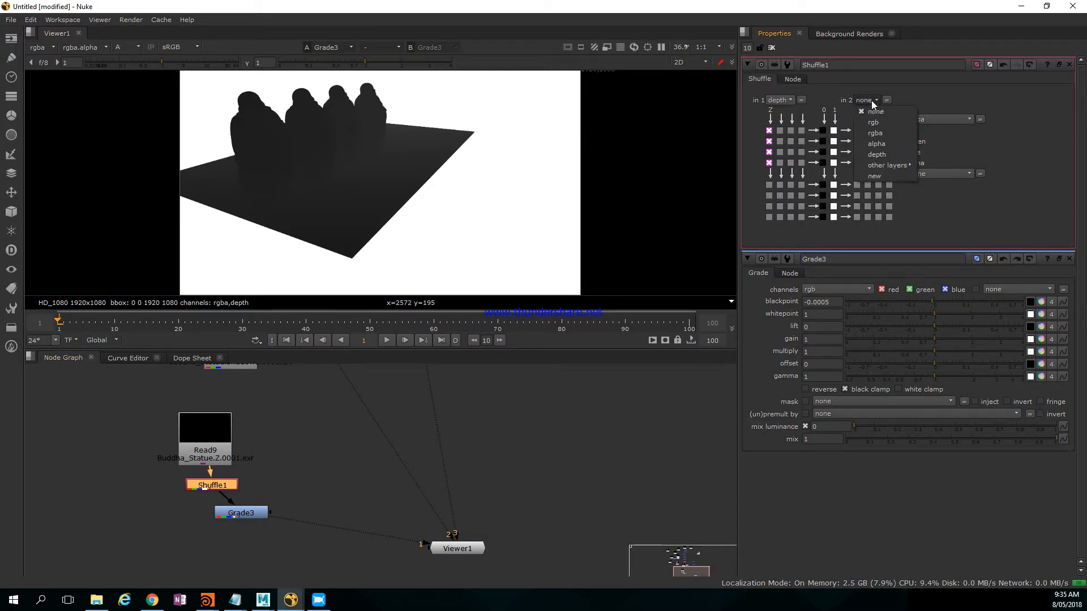
click(875, 133)
middle_drag(312, 180, 305, 183)
key(a)
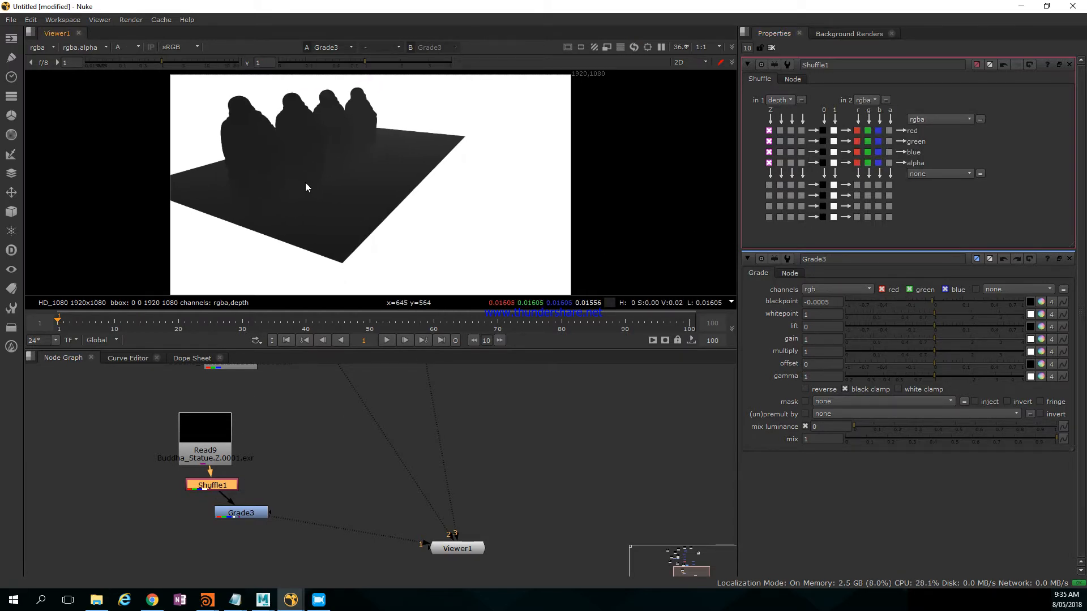
Step: Set the Z pass Grade node's multiply to 1.12, blackpoint to 0.008 and whitepoint to 1.66
double_click(252, 514)
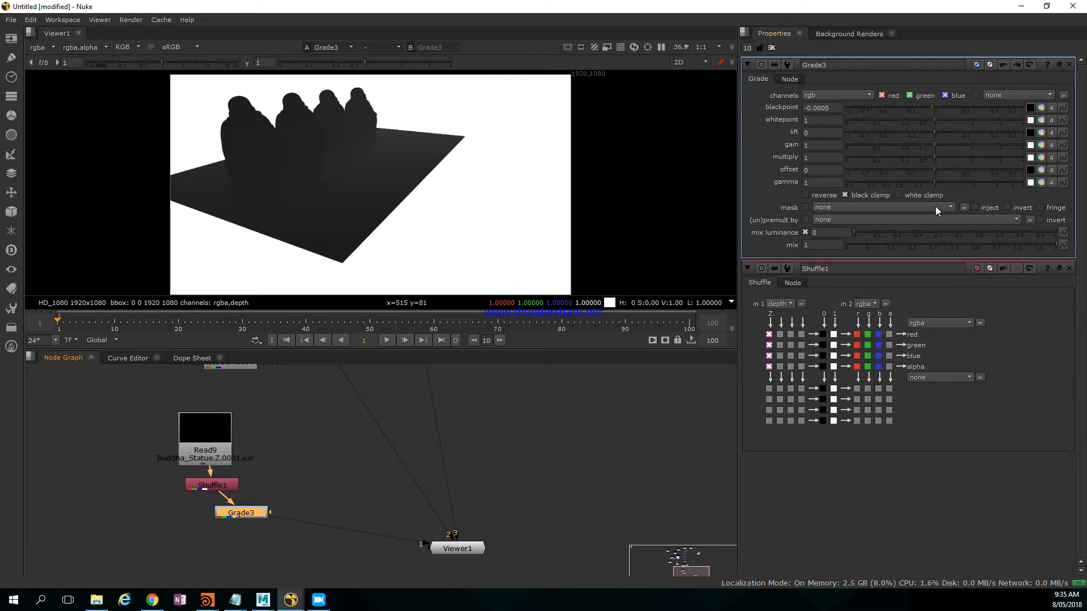
drag(937, 161, 966, 155)
double_click(233, 488)
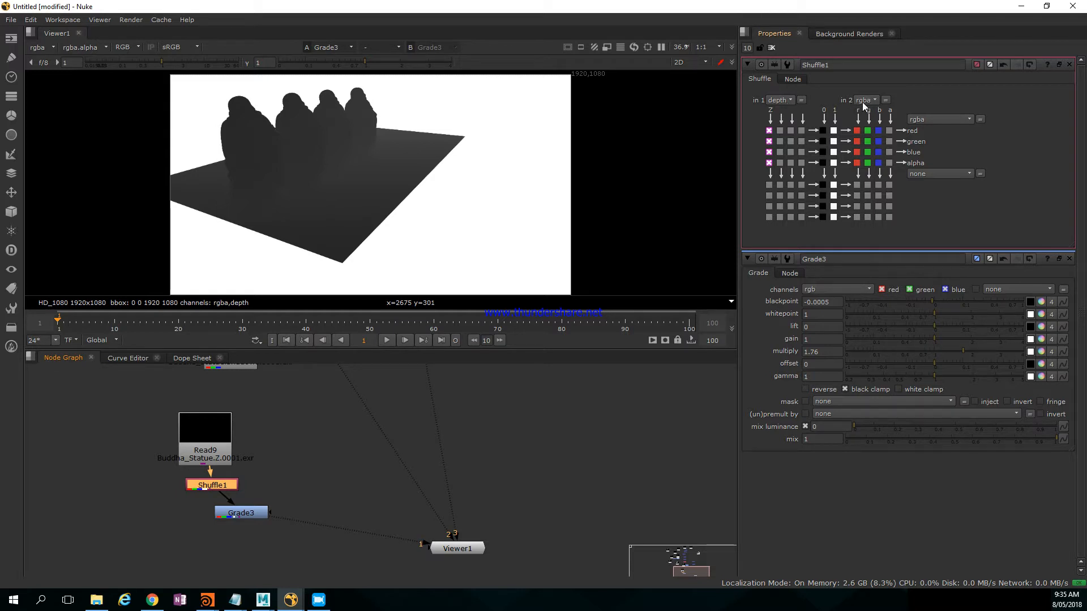
double_click(239, 514)
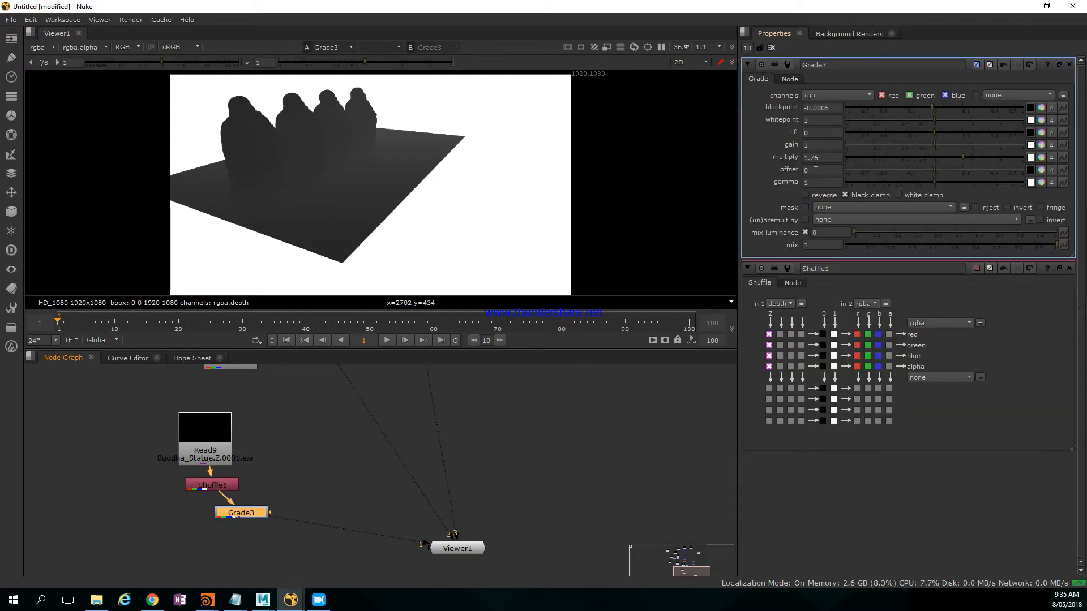
mouse_move(943, 156)
mouse_down()
mouse_move(998, 152)
mouse_move(912, 153)
mouse_move(967, 153)
mouse_move(939, 158)
mouse_up()
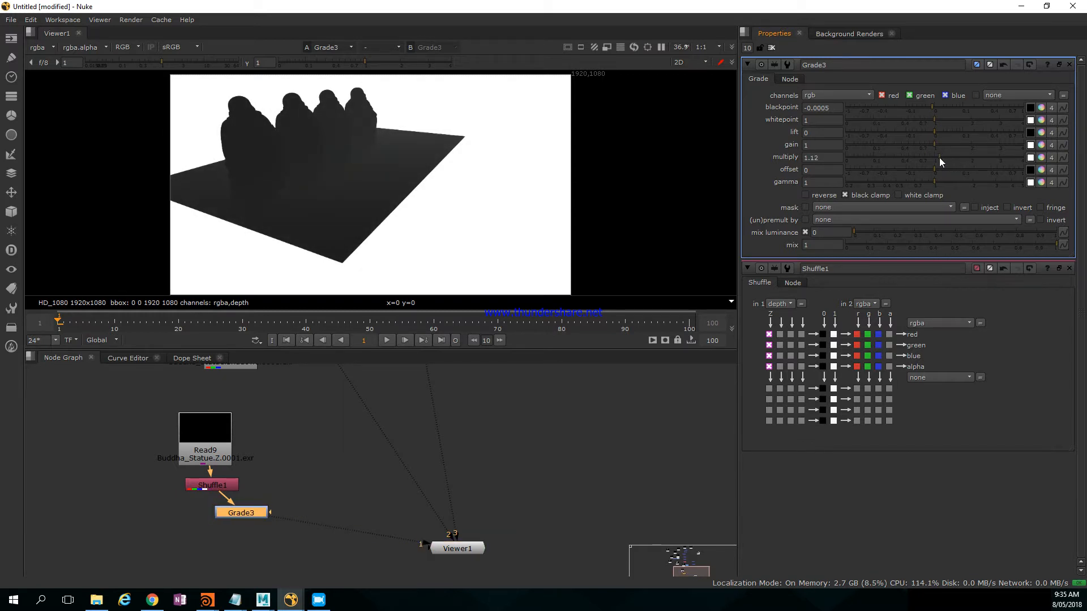
mouse_move(936, 118)
mouse_down()
mouse_move(960, 122)
mouse_move(901, 105)
mouse_move(942, 109)
mouse_up()
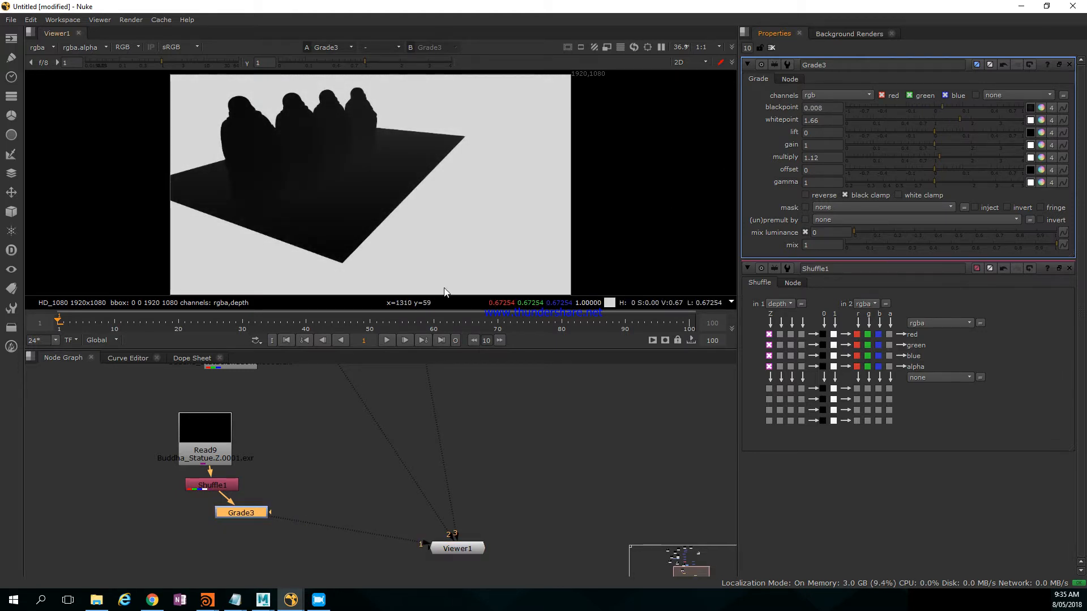
Step: Move the Viewer node further from the Z pass Grade and open the node search below the multiply Merge
drag(462, 545, 500, 558)
scroll(448, 436, down, 4)
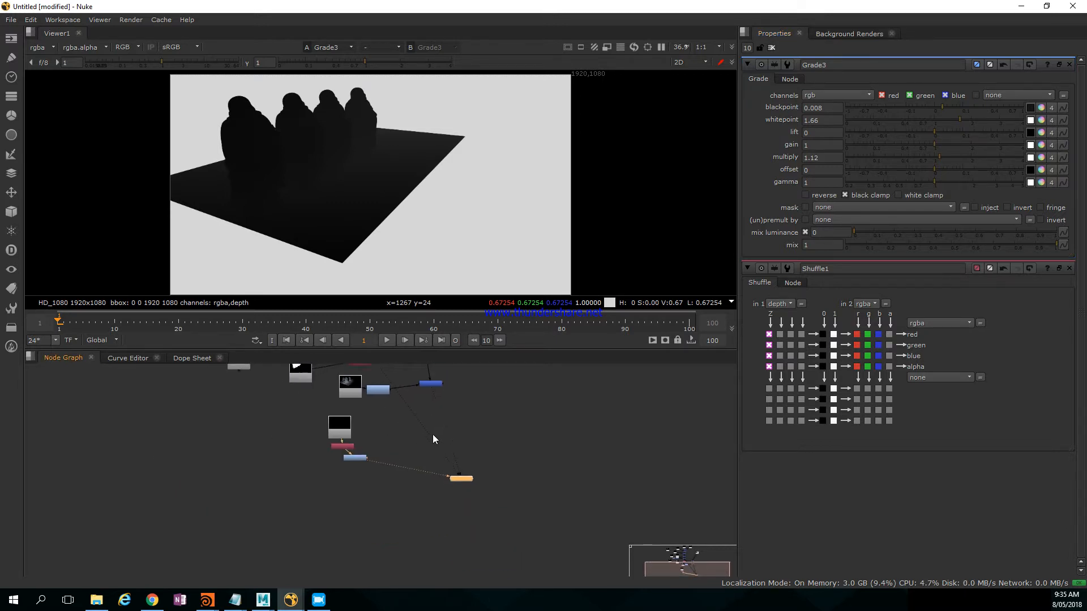
click(476, 417)
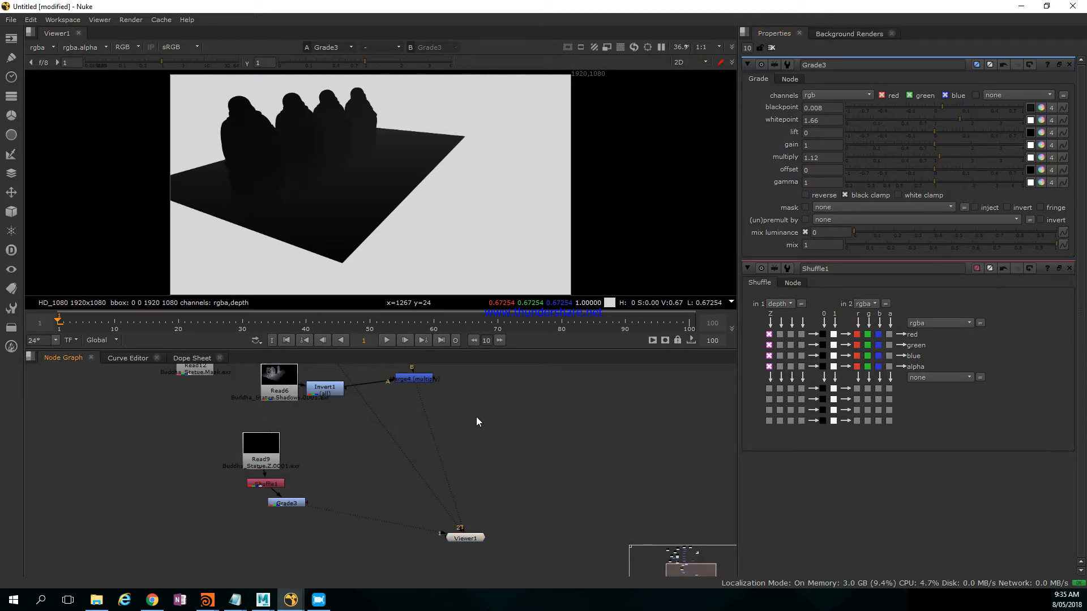
key(Tab)
text(came)
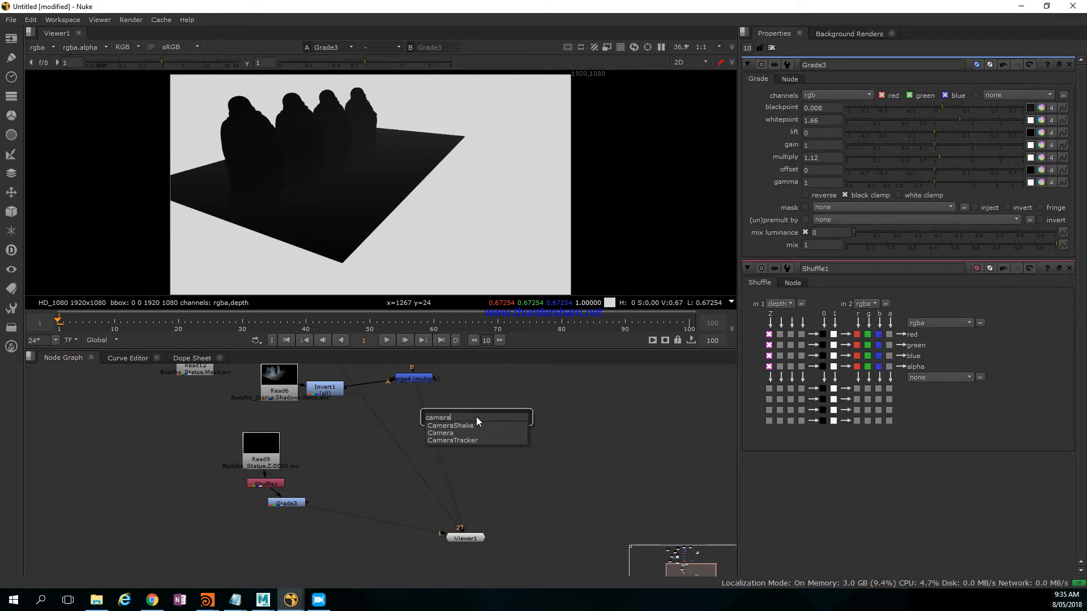
key(BackSpace)
key(BackSpace)
key(BackSpace)
key(BackSpace)
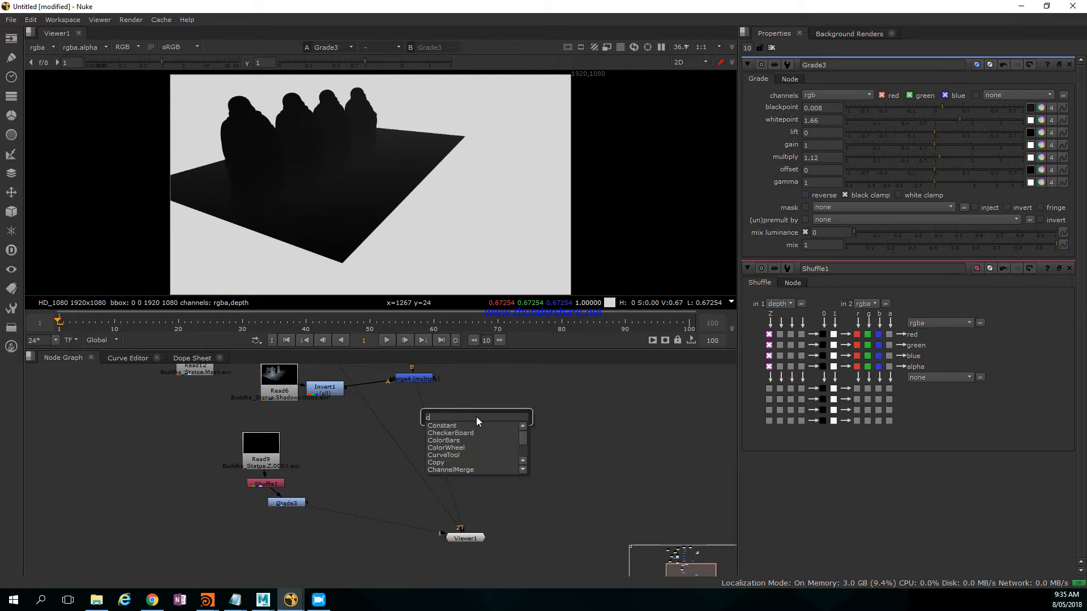
text(blul)
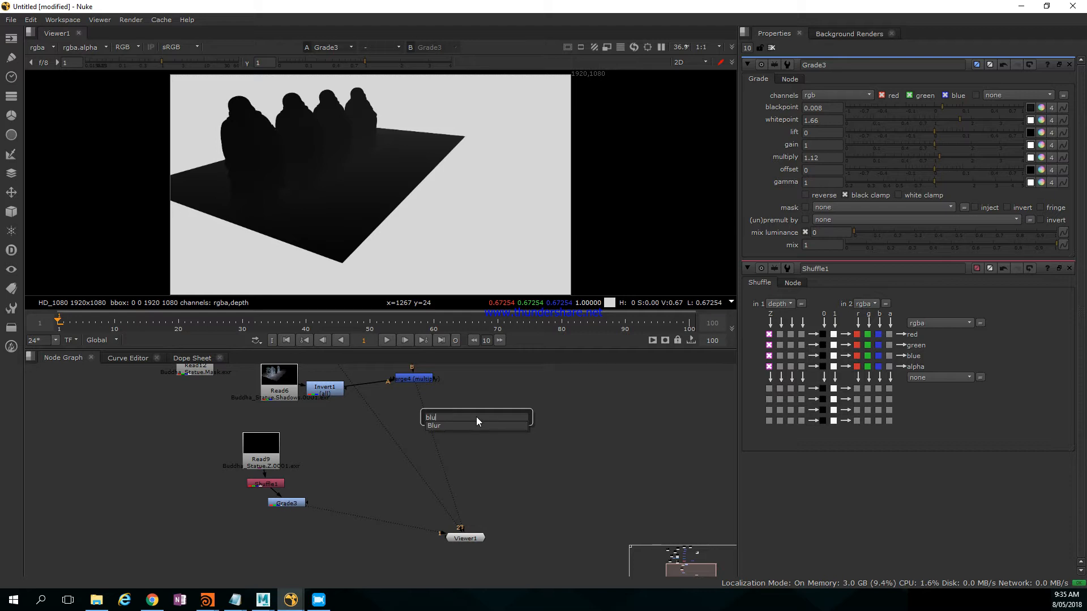
key(BackSpace)
key(BackSpace)
key(BackSpace)
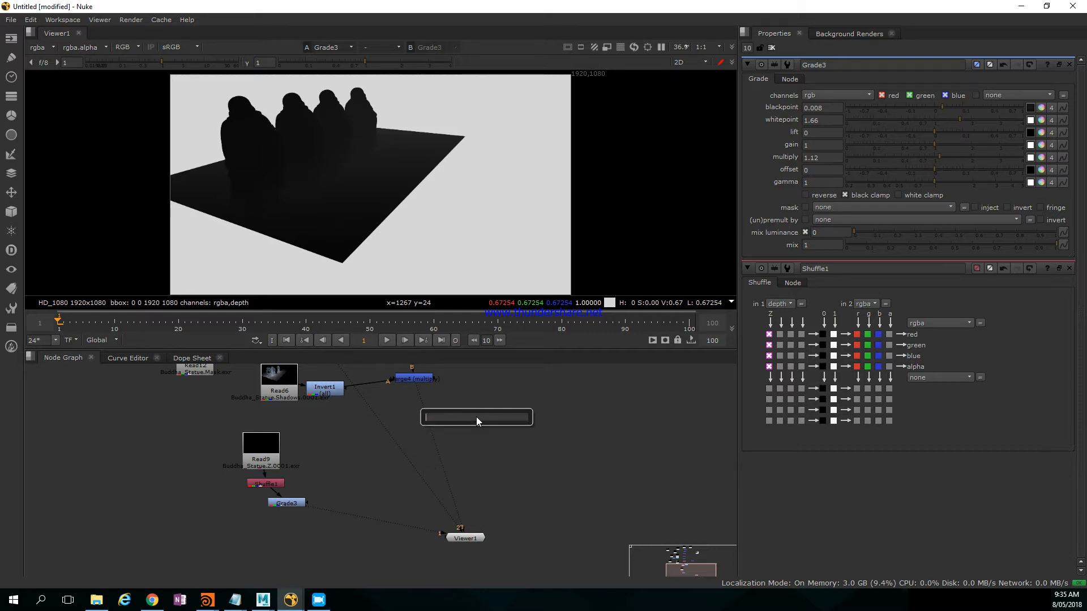
text(lens)
key(BackSpace)
key(BackSpace)
key(BackSpace)
key(BackSpace)
Step: Insert a Blur node below the multiply Merge of the composite and display it in the viewer
text(Blur)
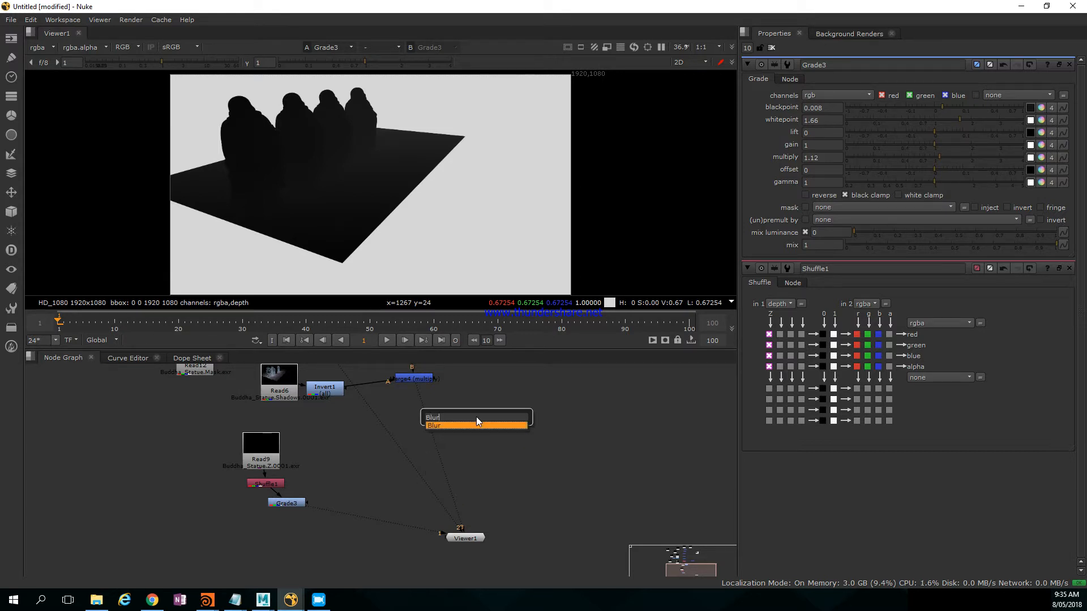
key(Return)
drag(478, 422, 458, 443)
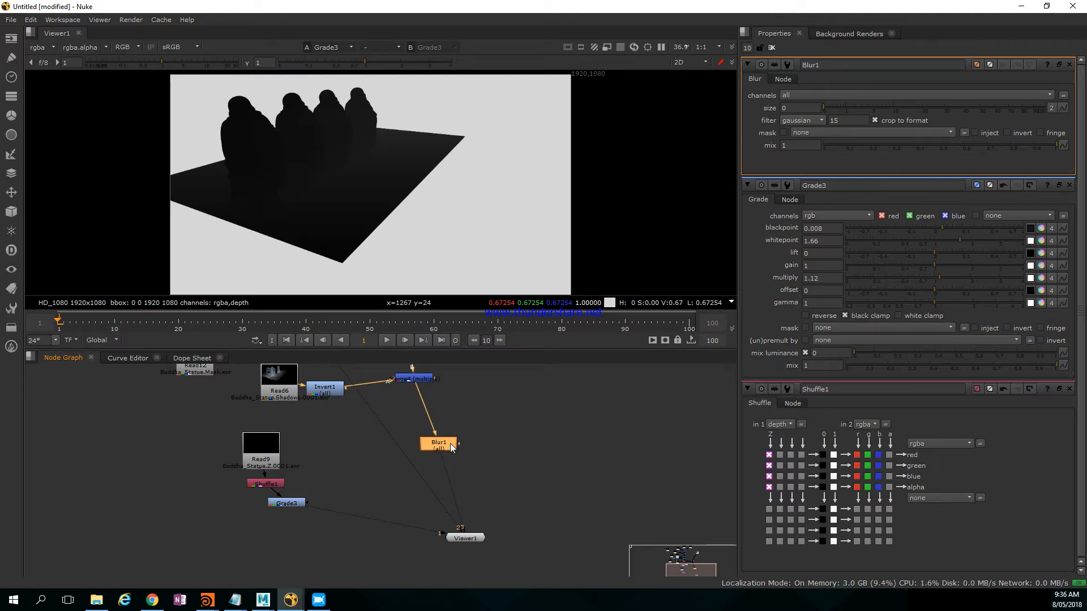
key(1)
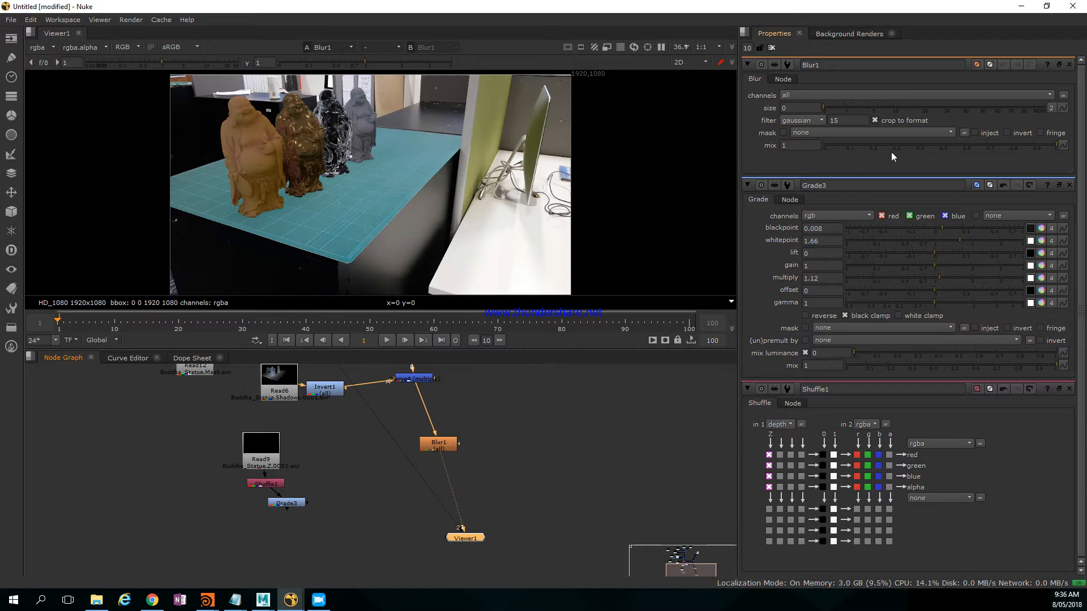
Step: Set the Blur node's size to 16 and connect its mask input to the Z pass Grade node
drag(878, 108, 912, 107)
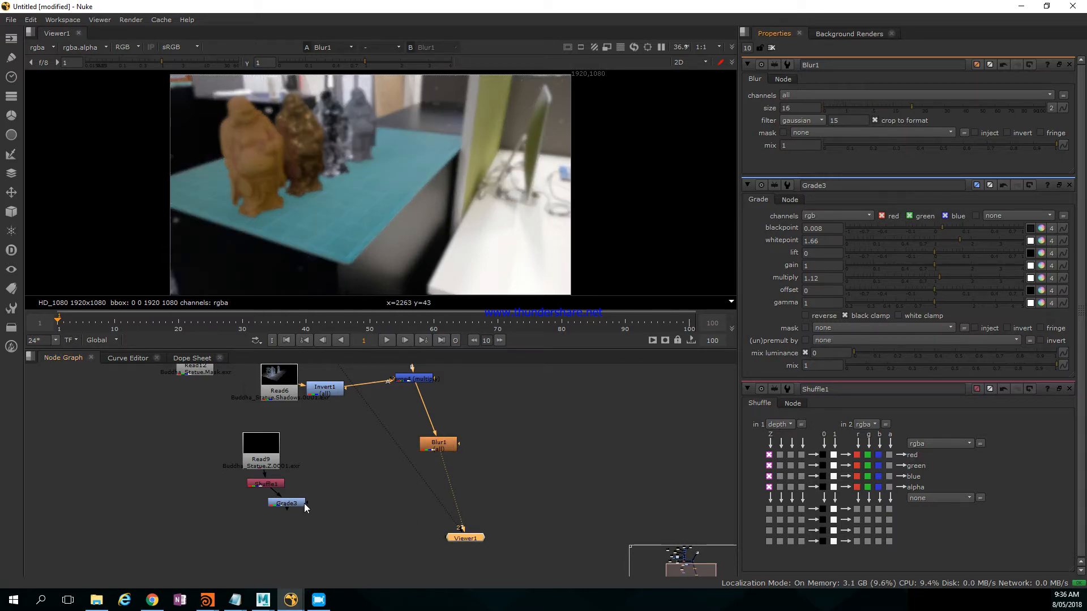
drag(459, 445, 300, 504)
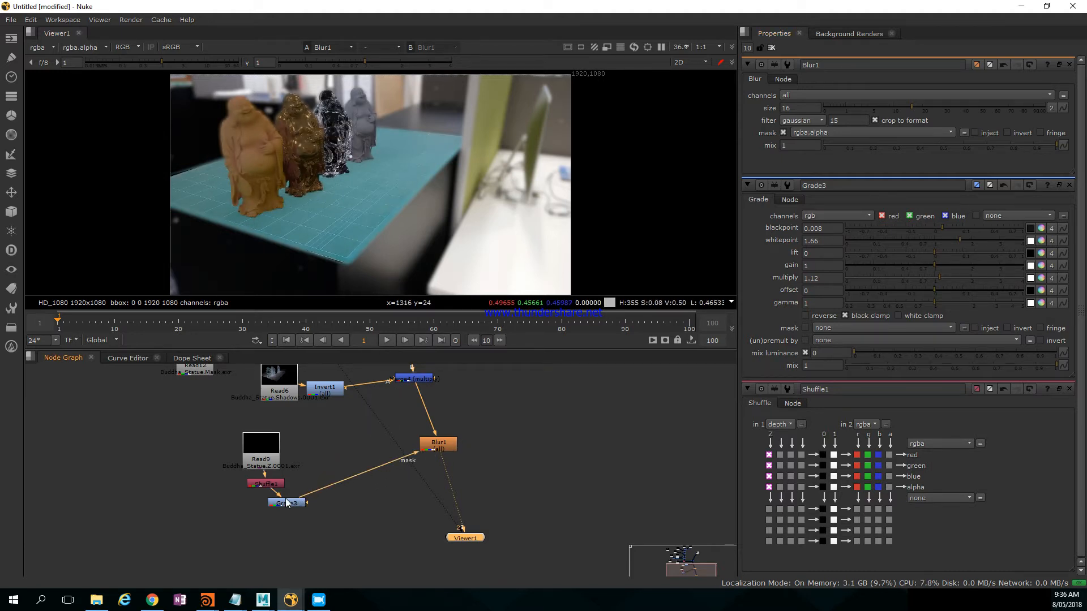
drag(263, 461, 241, 453)
scroll(303, 187, up, 1)
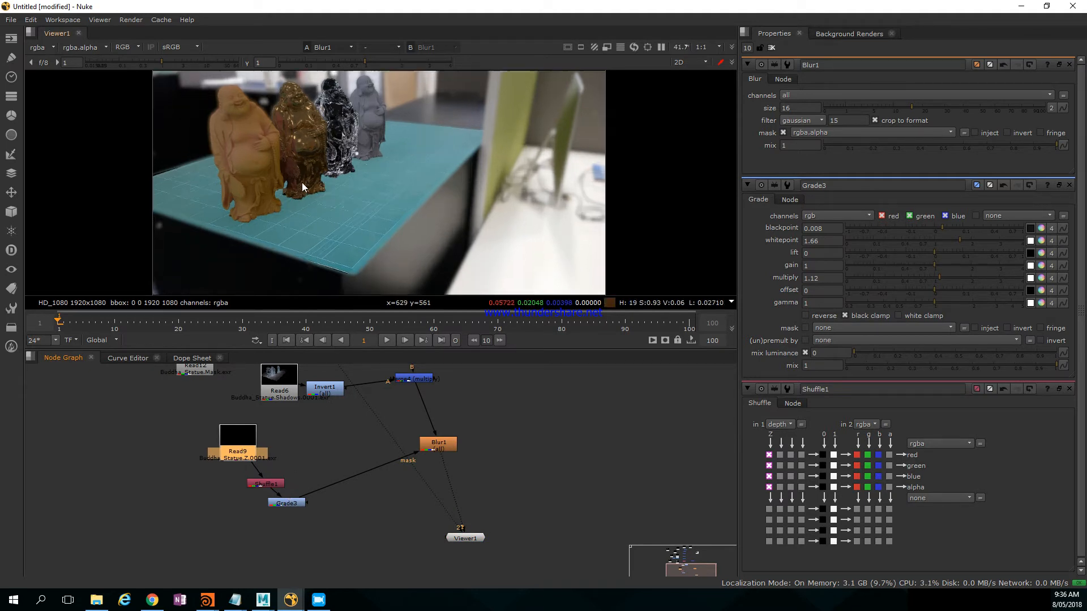
scroll(274, 144, up, 6)
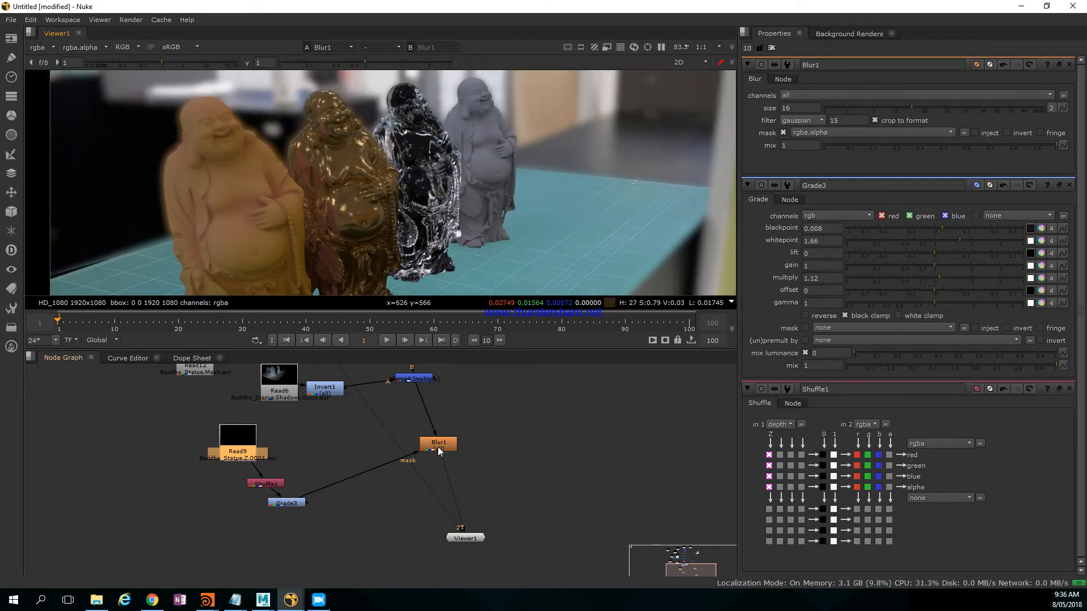
Step: Set the composite Blur node's size to 3.6 and display the Z pass Grade node in the viewer
click(440, 444)
drag(903, 107, 865, 115)
click(274, 486)
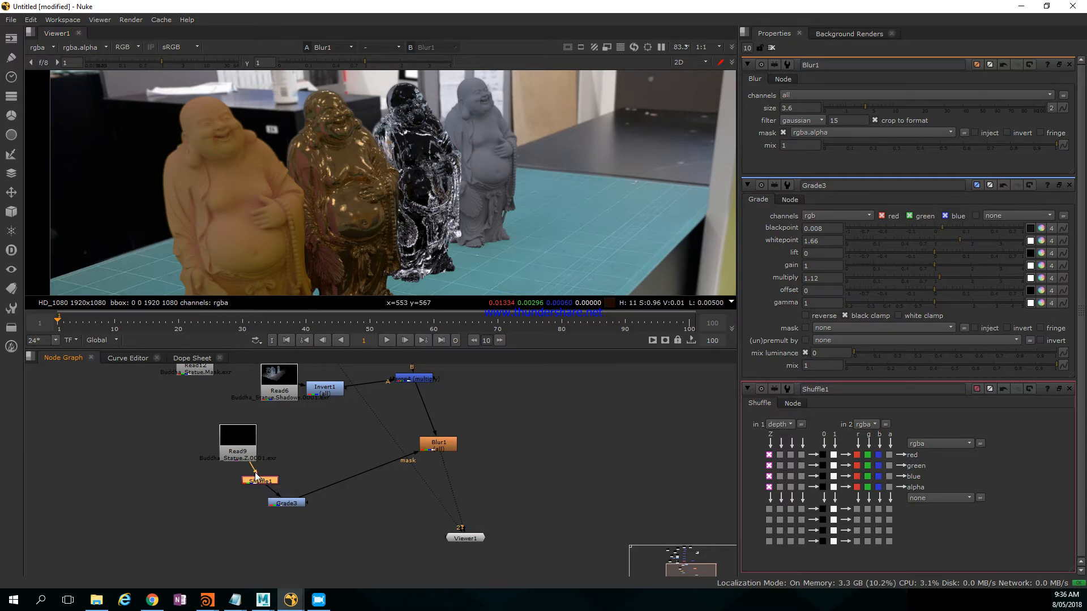
click(293, 504)
key(3)
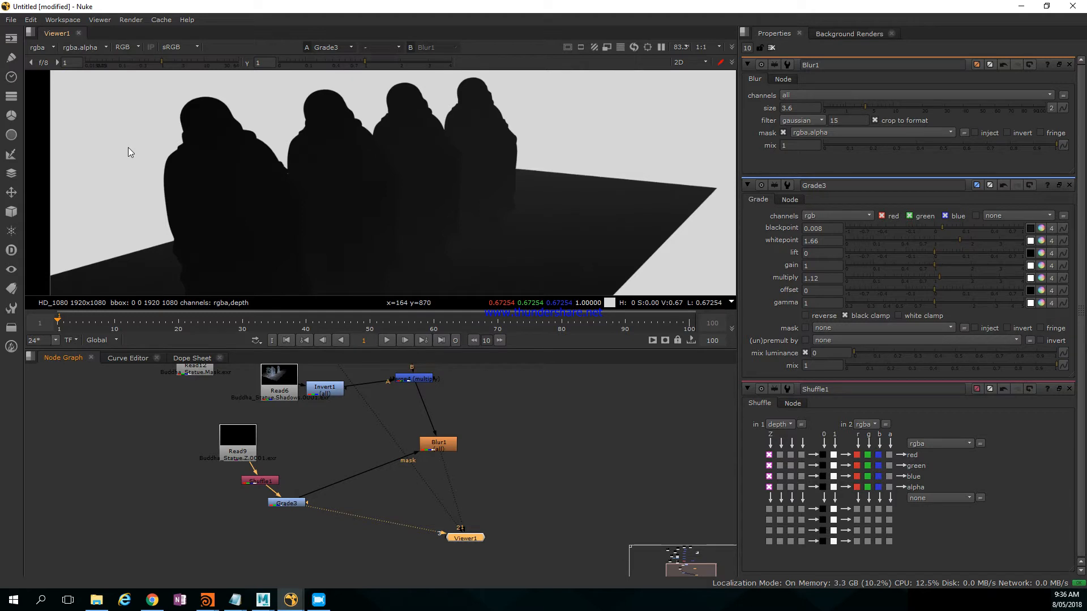
scroll(178, 454, up, 1)
scroll(197, 433, down, 1)
scroll(211, 444, up, 1)
Step: Add a Constant node beside the Z pass Read node
middle_drag(134, 449, 187, 430)
click(185, 430)
key(Tab)
text(const)
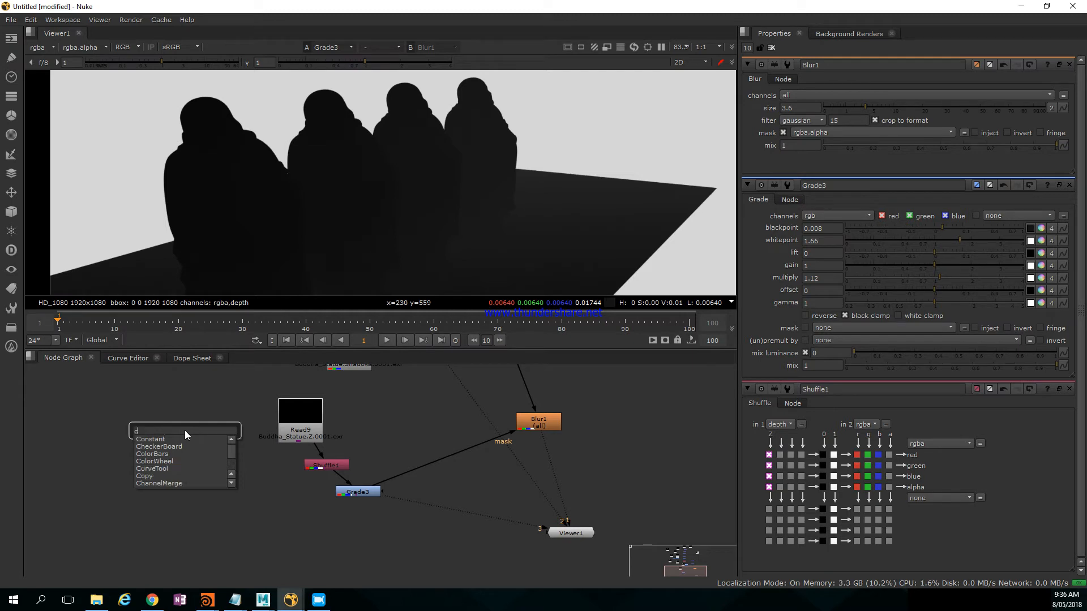
key(Return)
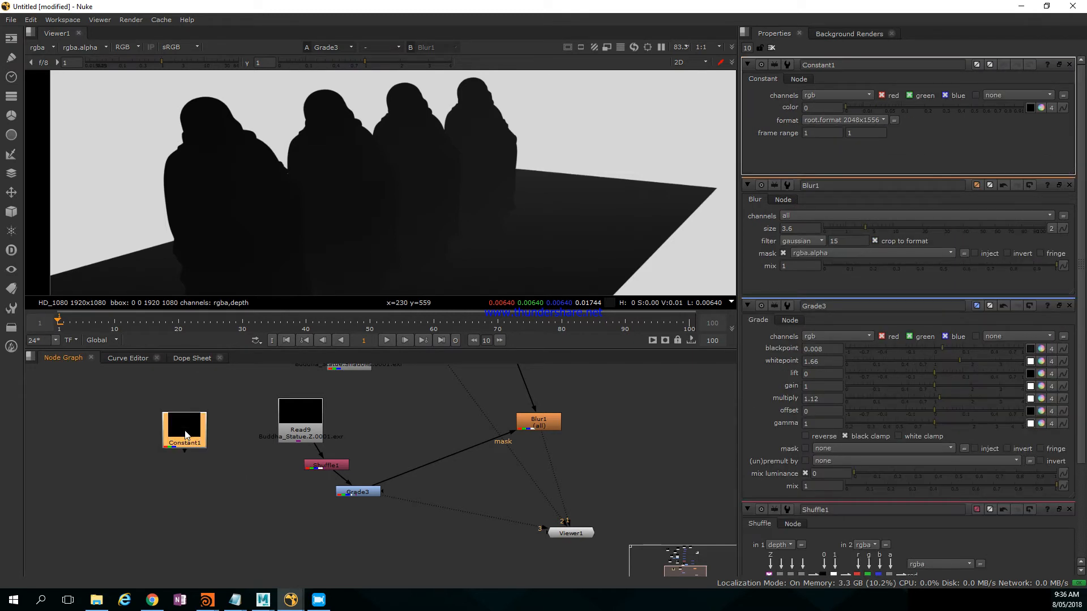
Step: Try to merge the Z pass Read node with the Constant node ahead of the Shuffle node
drag(291, 422, 204, 391)
click(203, 438)
click(192, 439)
drag(192, 439, 284, 410)
drag(194, 395, 238, 443)
shift+click(272, 406)
key(m)
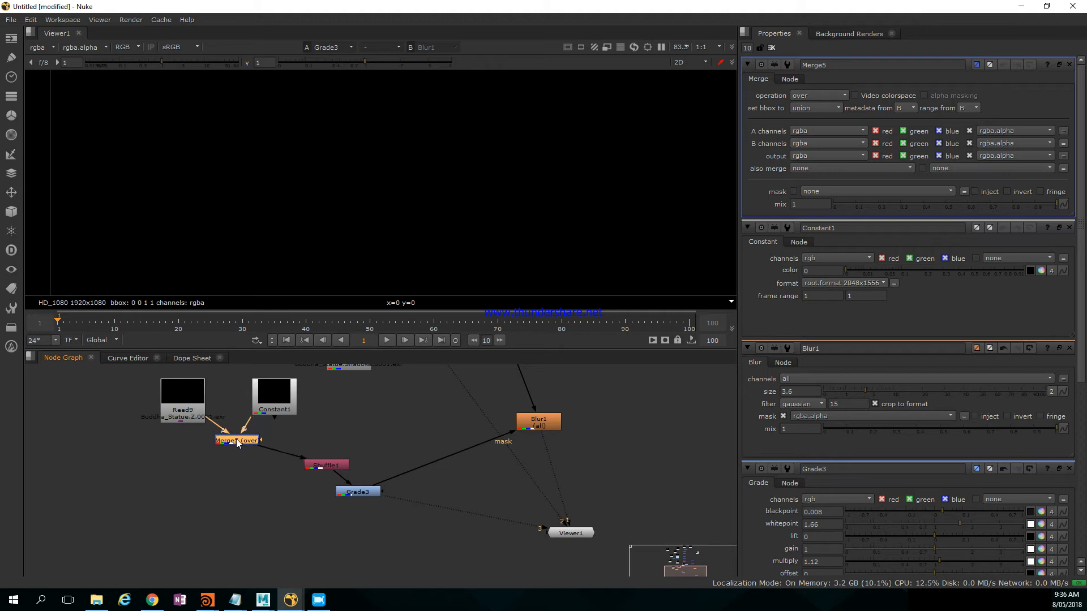
key(Delete)
Step: Merge the shuffled Z pass over the Constant ahead of the Grade node, and set the Constant's format to HD_1080 1920x1080
drag(312, 437, 182, 403)
drag(293, 407, 329, 422)
drag(338, 469, 357, 406)
key(m)
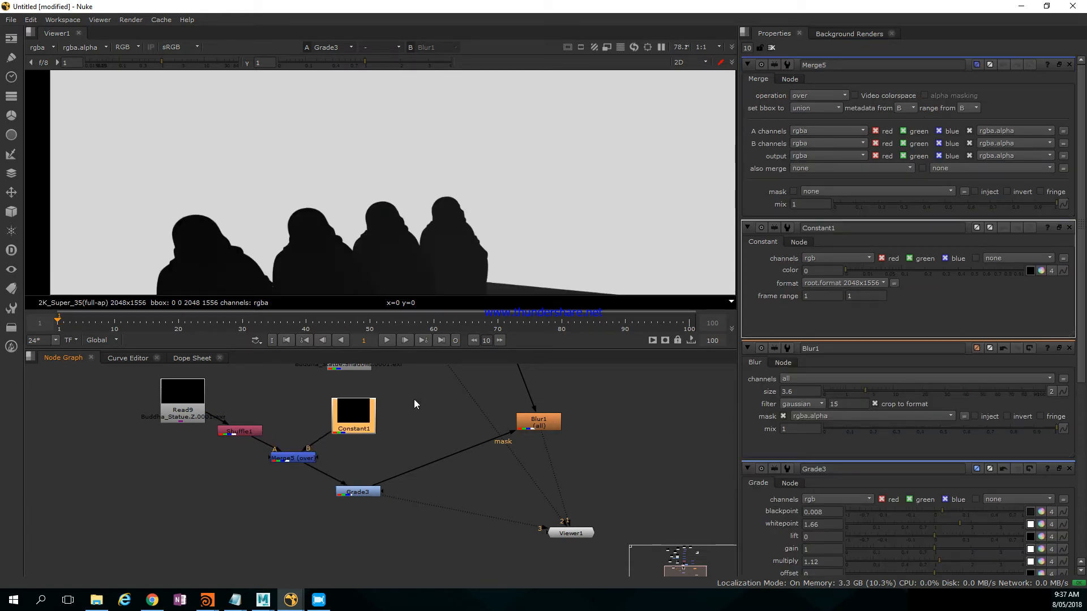
click(862, 284)
click(846, 361)
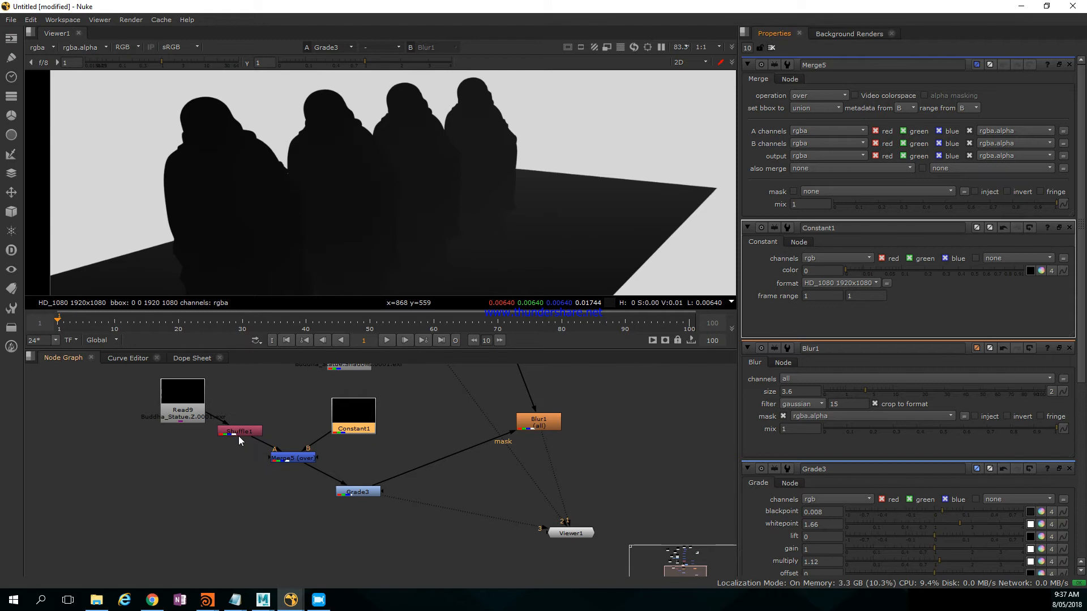
Step: Display the Z pass Shuffle node in the viewer and examine its alpha channel across the whole frame
middle_drag(175, 419, 229, 438)
click(291, 451)
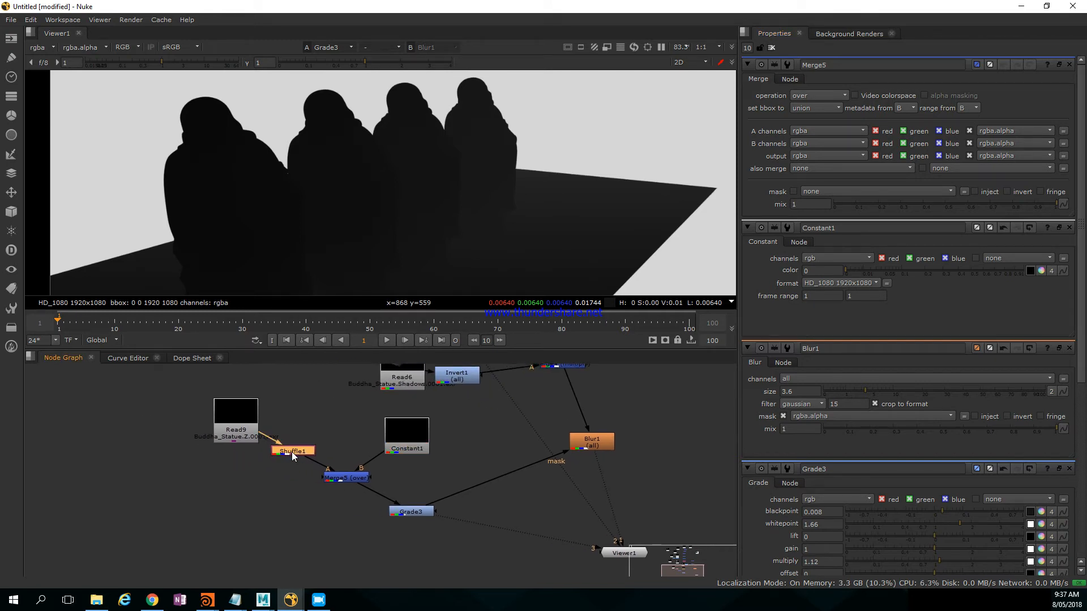
key(3)
key(a)
key(a)
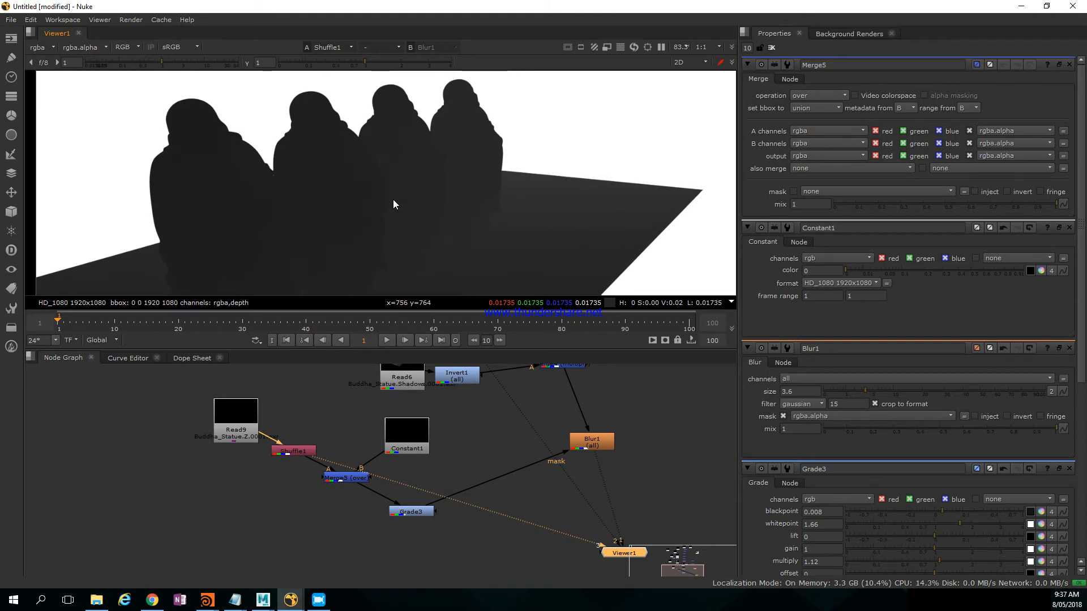
key(a)
scroll(393, 215, down, 3)
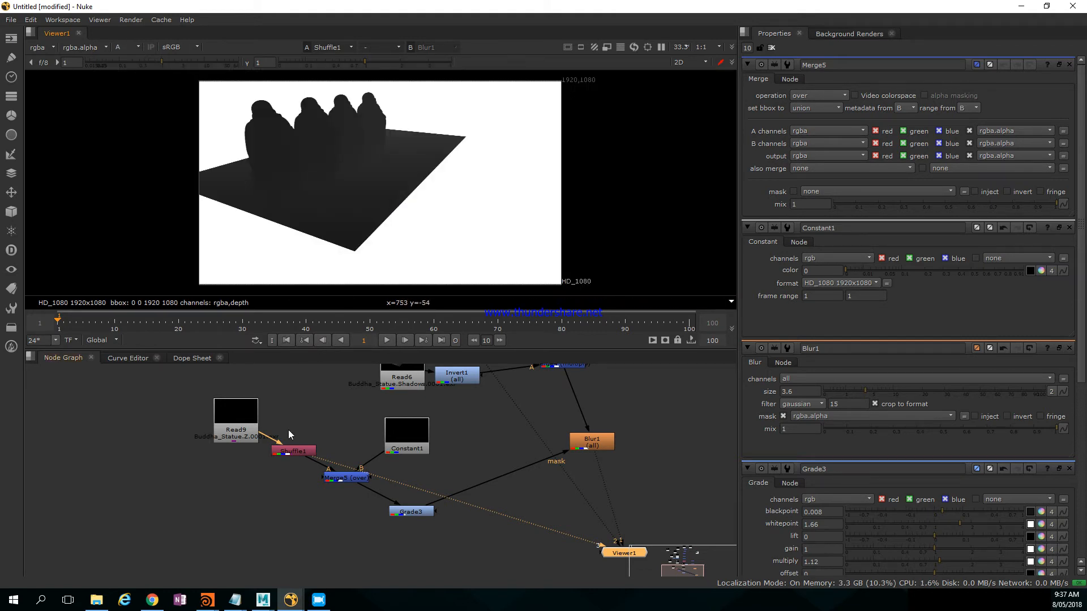
Step: Rearrange the Z pass Read, Shuffle and over Merge nodes to leave room between the Shuffle and the Merge
drag(301, 453, 280, 465)
click(345, 479)
drag(345, 484, 355, 492)
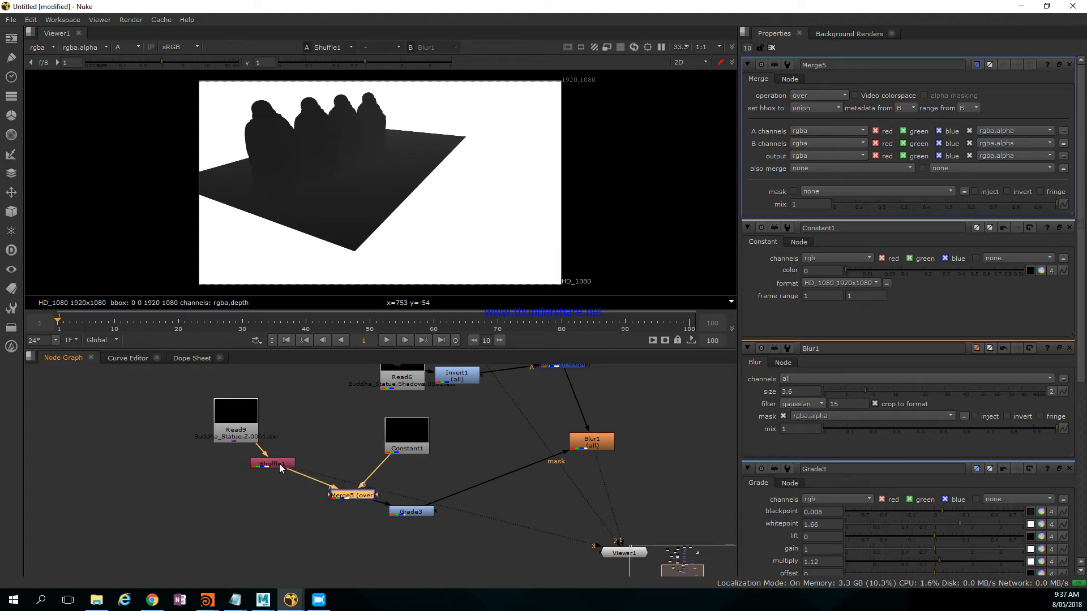
drag(244, 434, 269, 453)
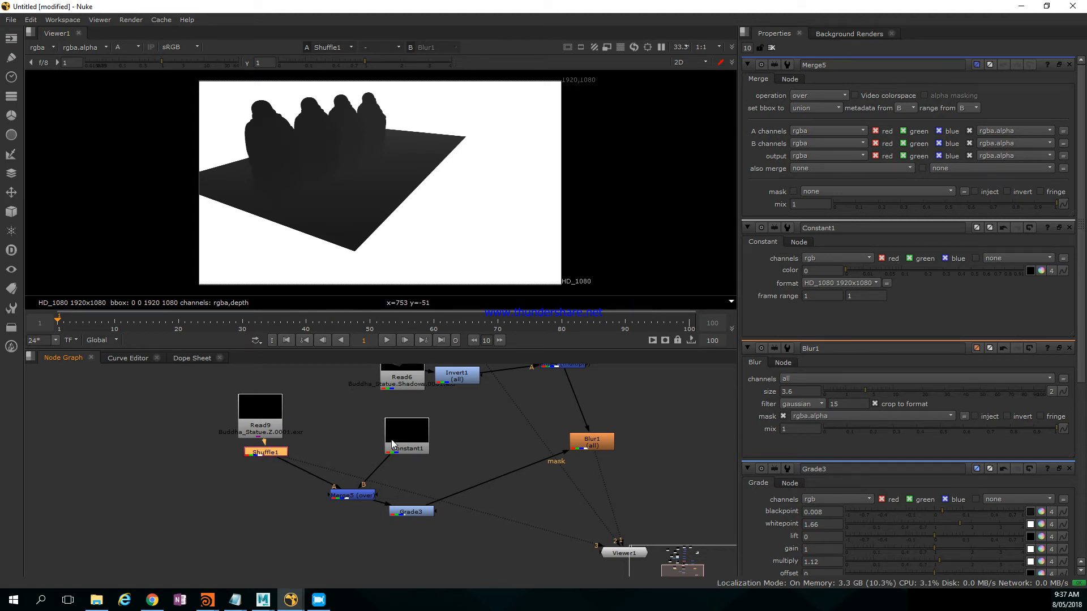
middle_drag(391, 439, 332, 410)
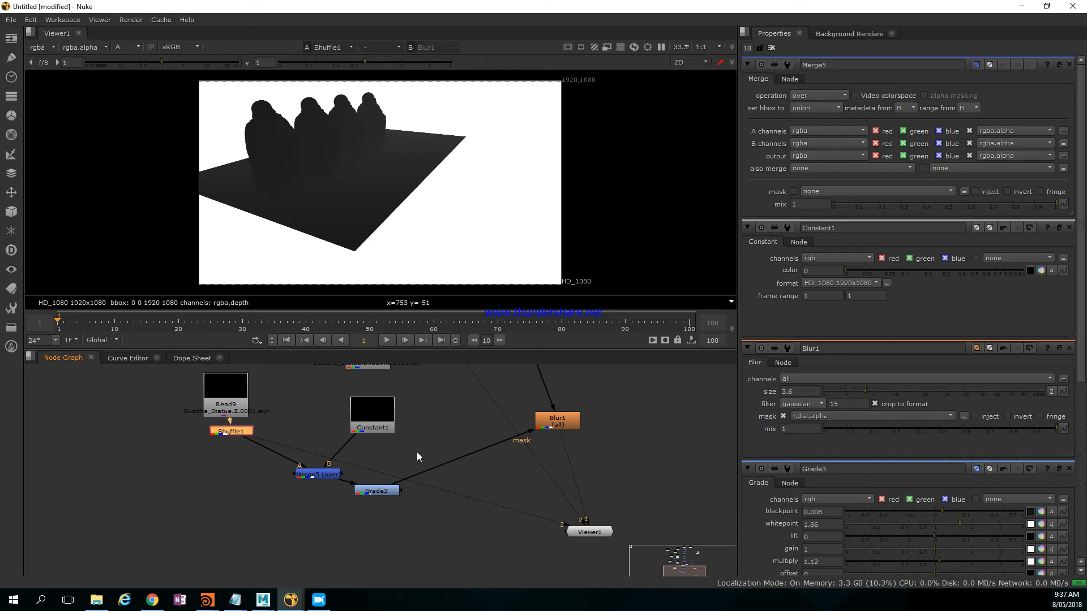
Step: Duplicate the Buddha_Statue.Mask.exr Read node and place the copy beside the Z pass Read node
middle_drag(303, 392, 301, 459)
middle_drag(269, 393, 286, 431)
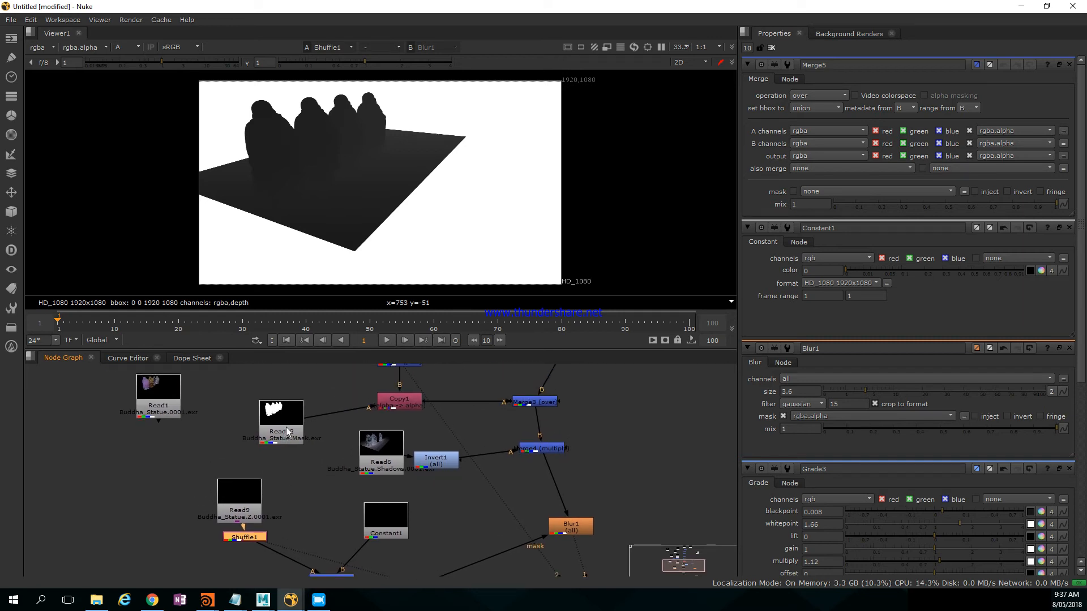
click(287, 431)
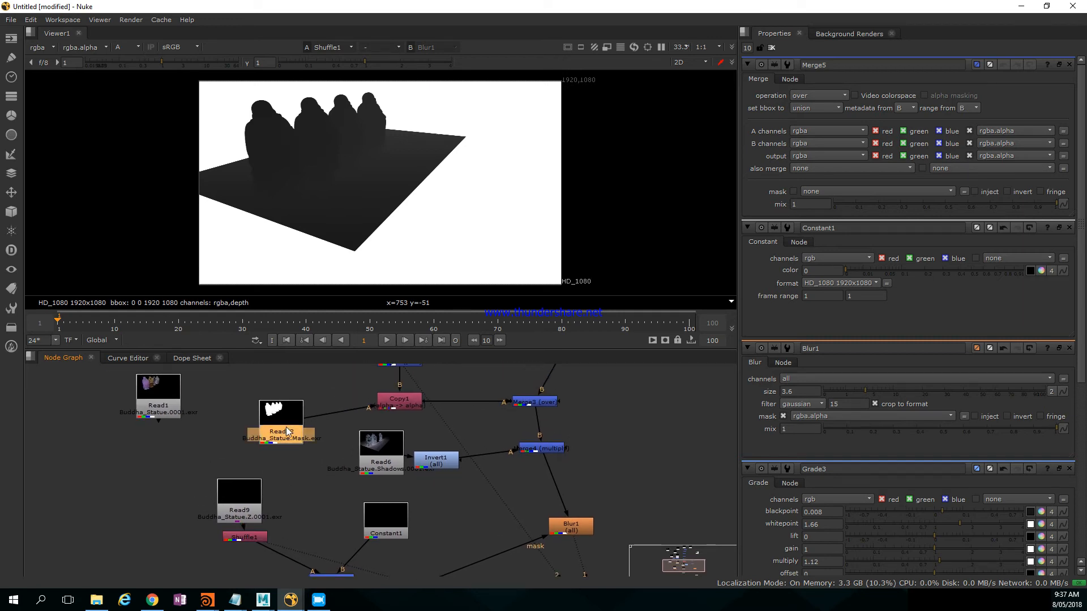
middle_drag(289, 441, 306, 389)
click(174, 462)
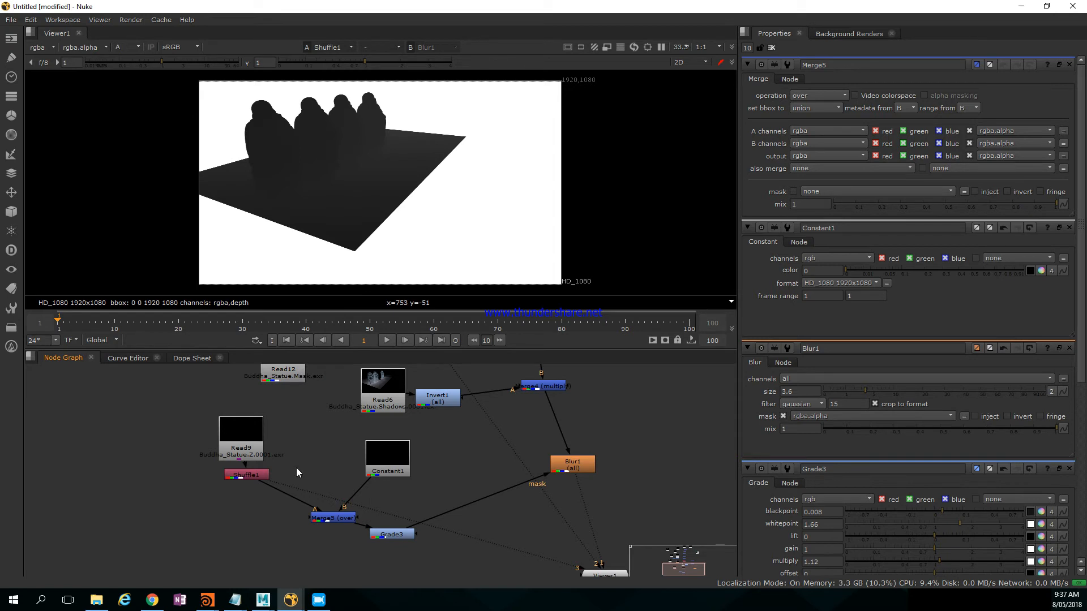
key(ctrl+v)
drag(347, 461, 167, 466)
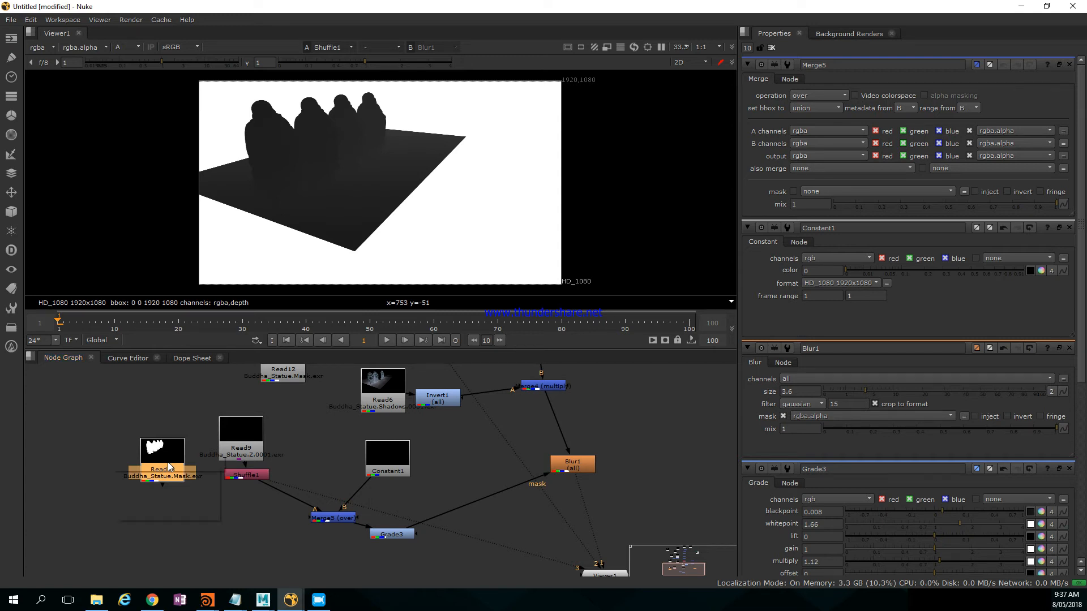
Step: Multiply the shuffled Z pass by the mask copy ahead of the over Merge, and display the over Merge in the viewer
key(Tab)
text(mul)
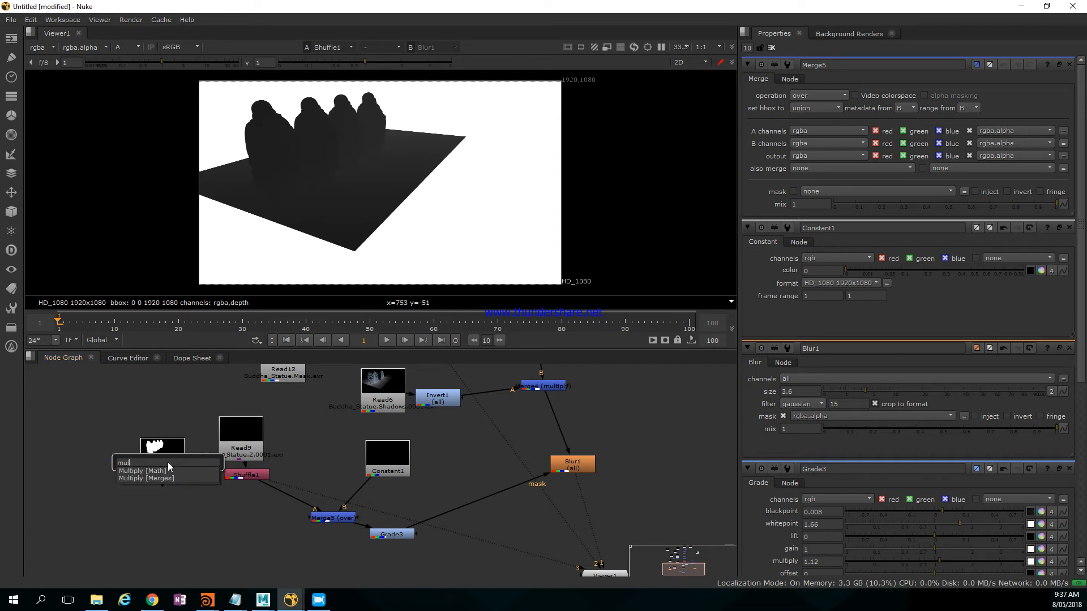
key(Down)
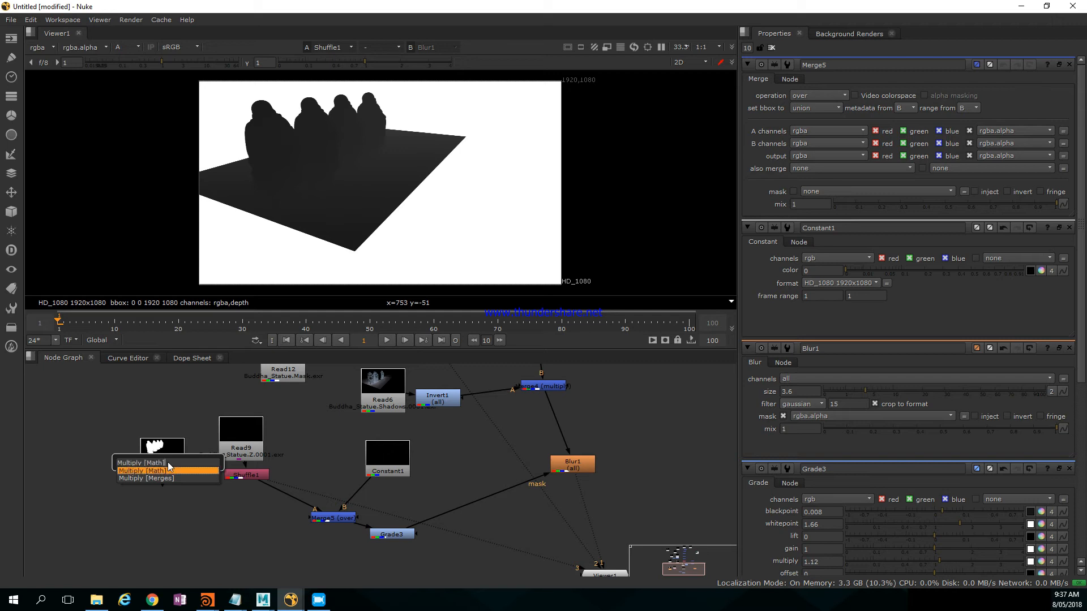
key(Return)
drag(221, 460, 260, 501)
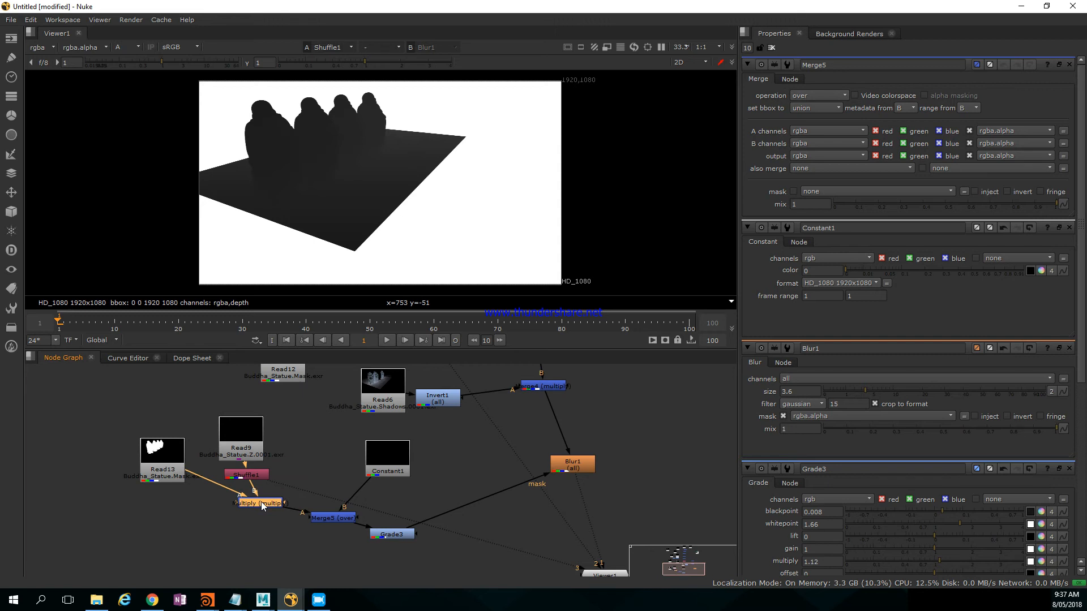
click(336, 518)
key(3)
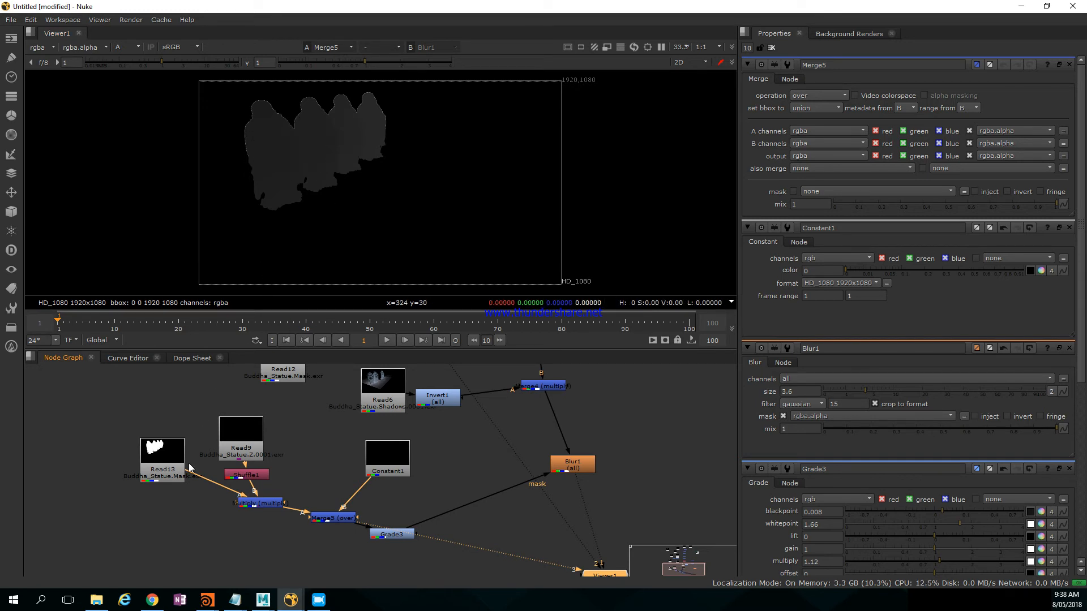
Step: Insert a Blur node below the mask copy with its size set to 2.1
click(169, 449)
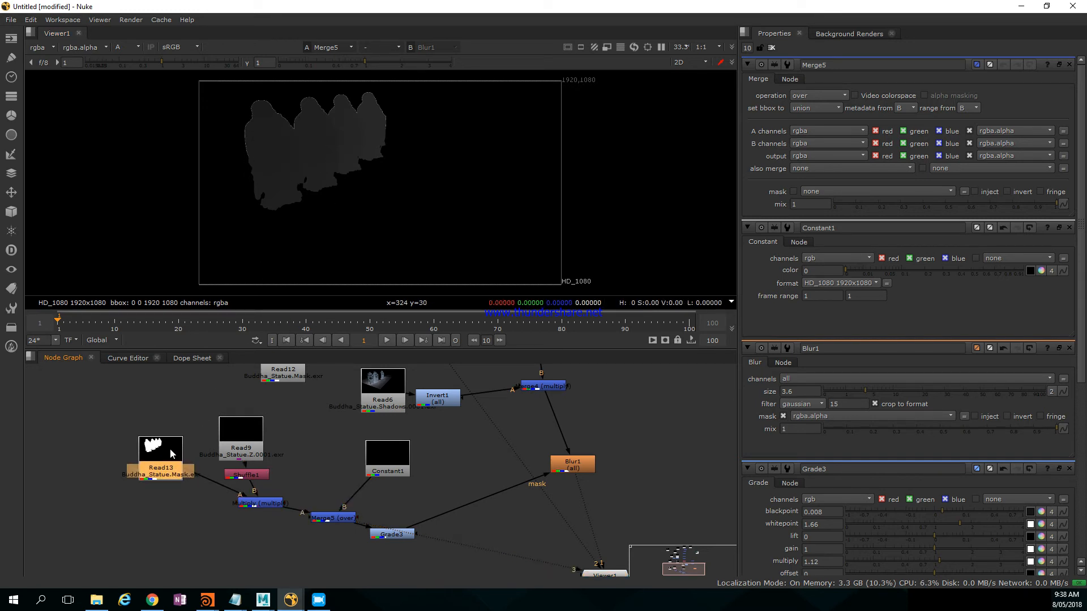
key(b)
drag(837, 104, 859, 117)
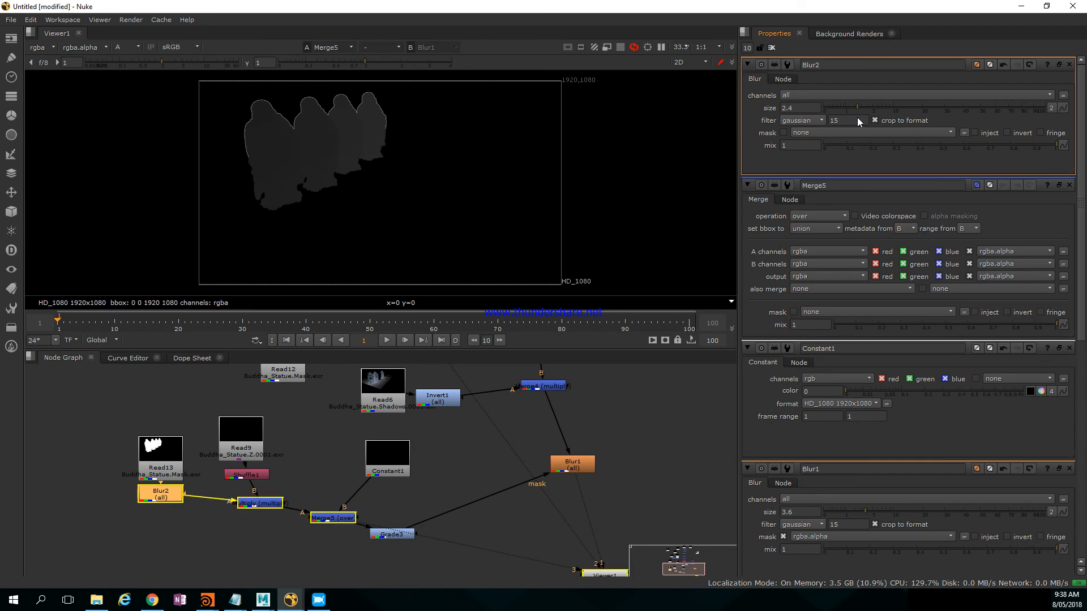
Step: Display the composite's Blur node in full color and examine the statues up close
click(398, 535)
click(617, 495)
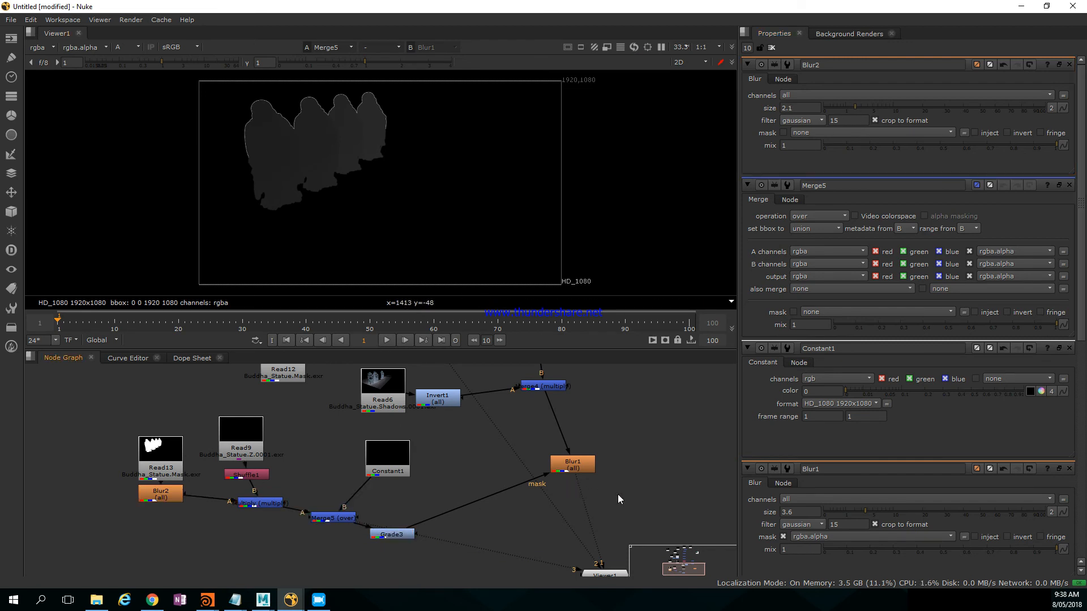
key(1)
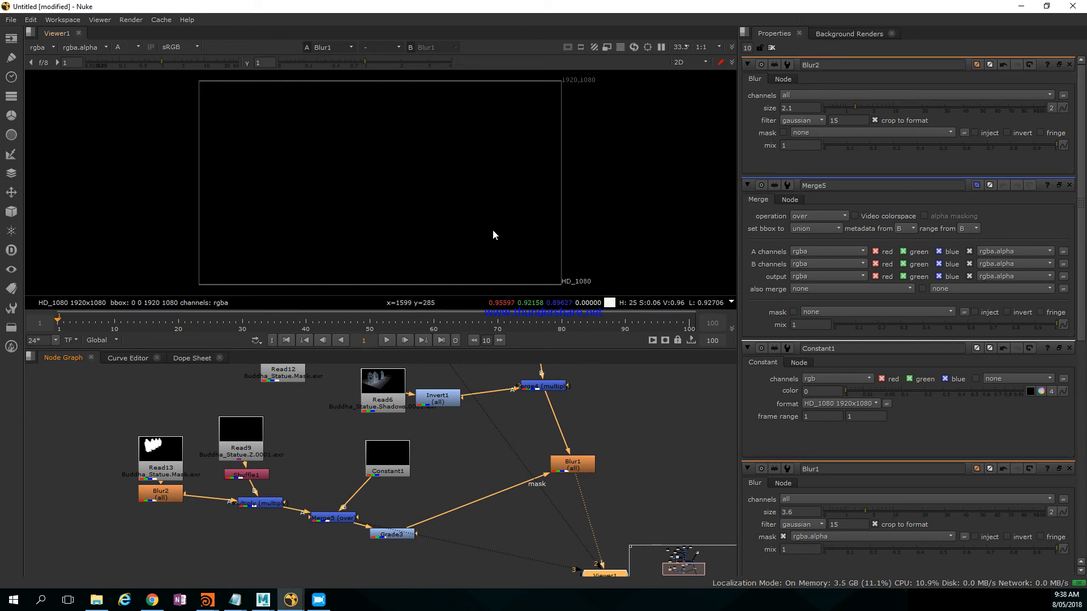
key(a)
scroll(284, 148, up, 4)
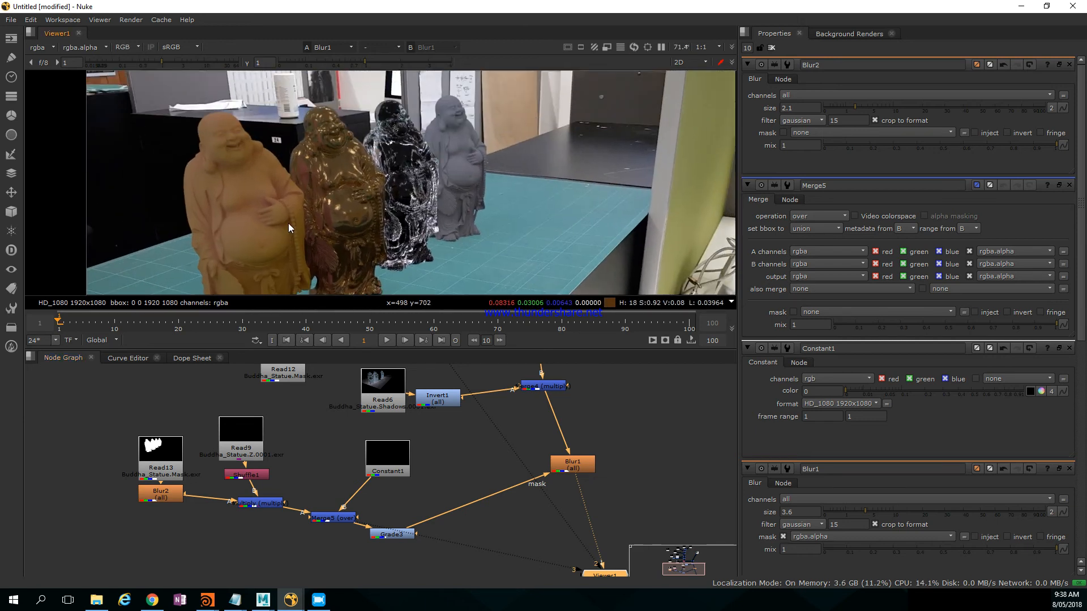
scroll(289, 228, up, 1)
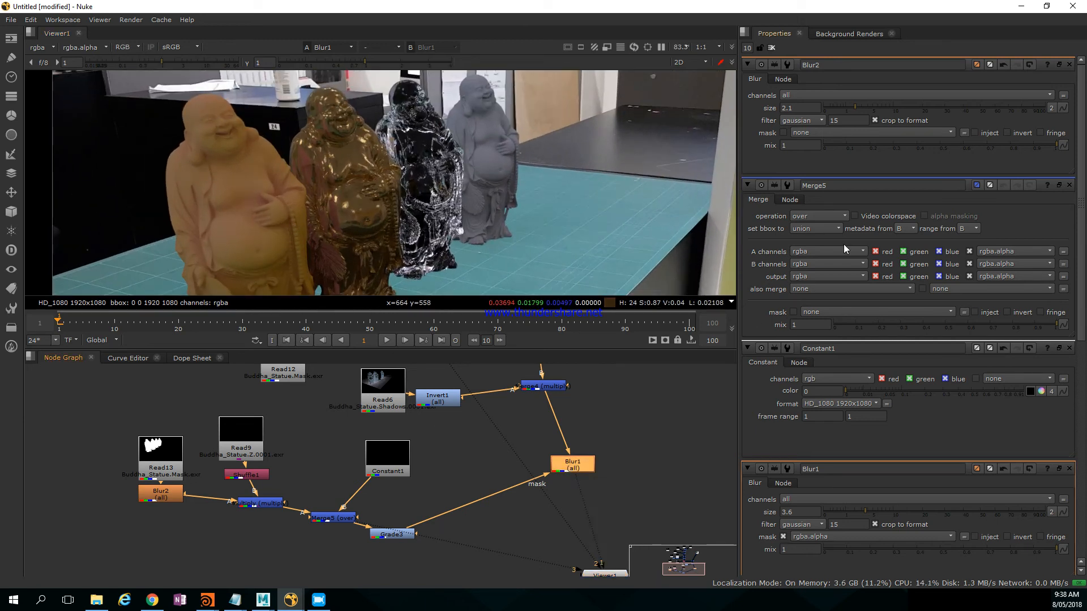
Step: Set the mask copy's Blur size to 69 and display the over Merge in the viewer
drag(875, 106, 1005, 109)
double_click(786, 108)
text(69)
key(Return)
click(266, 501)
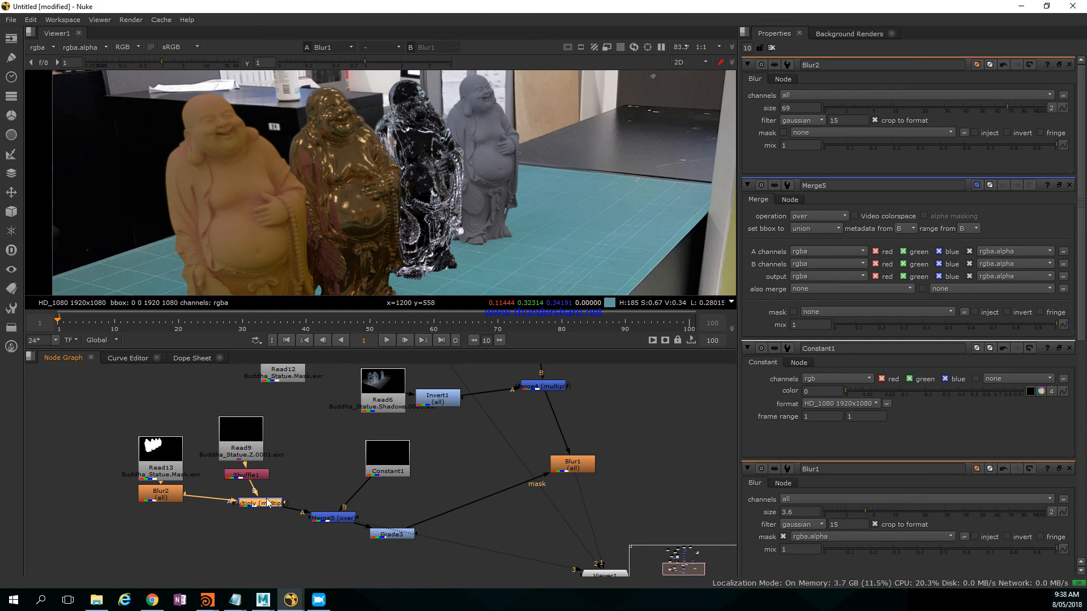
drag(340, 518, 336, 512)
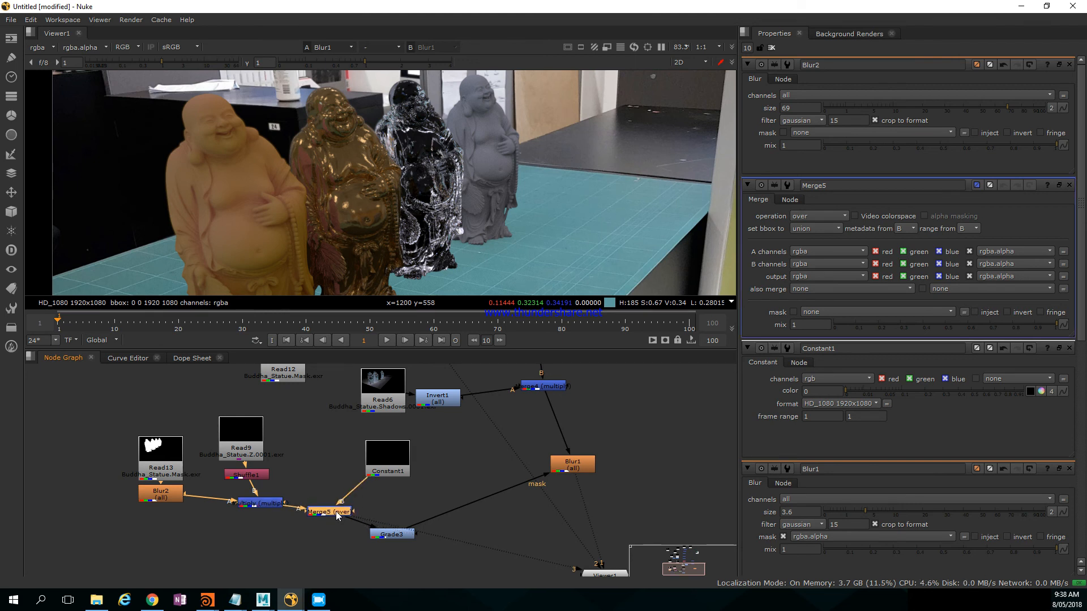
key(1)
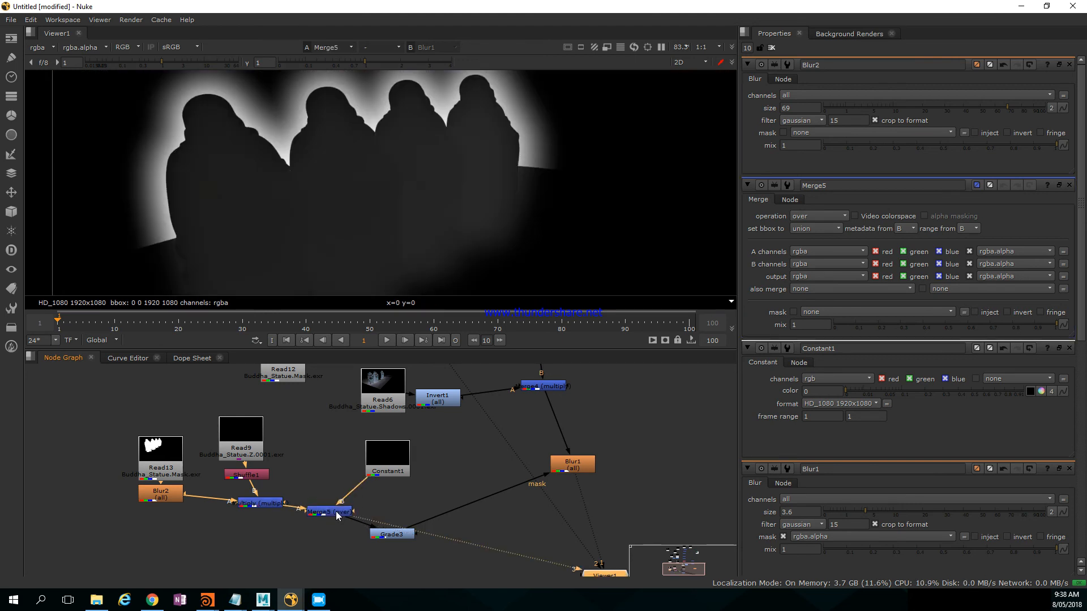
Step: Insert a Grade node with gamma 2 below the over Merge, and display the composite's Blur node in the viewer
click(338, 515)
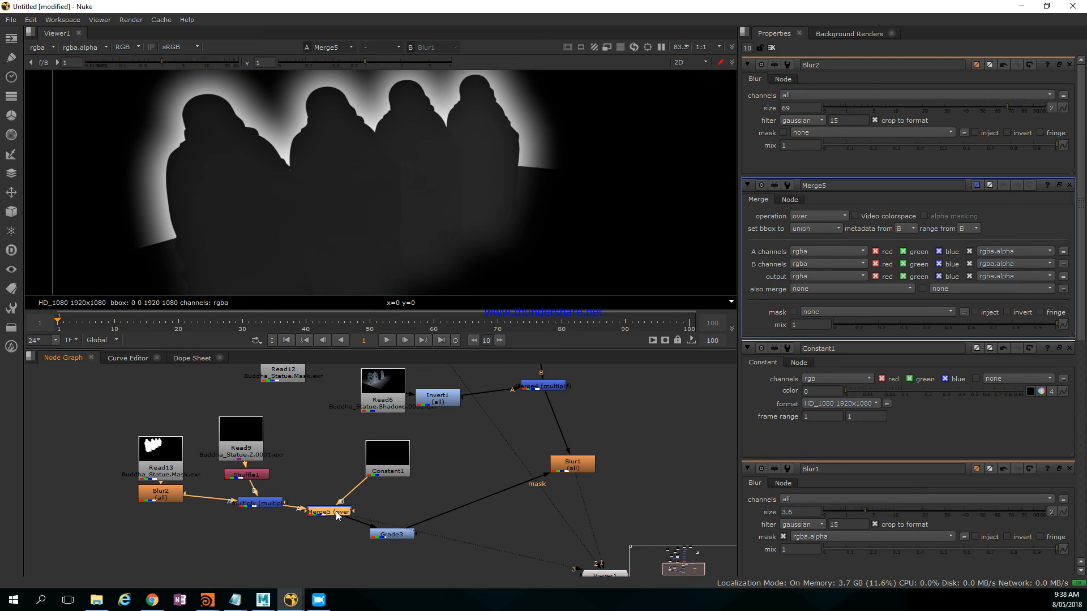
key(g)
drag(956, 174, 974, 179)
click(564, 458)
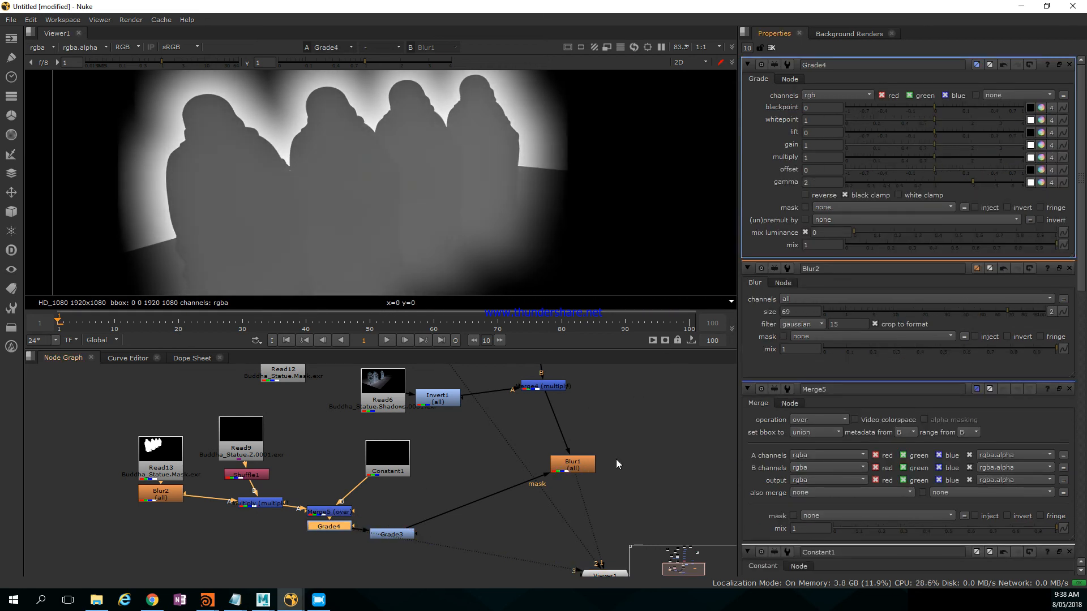
key(1)
drag(560, 464, 566, 467)
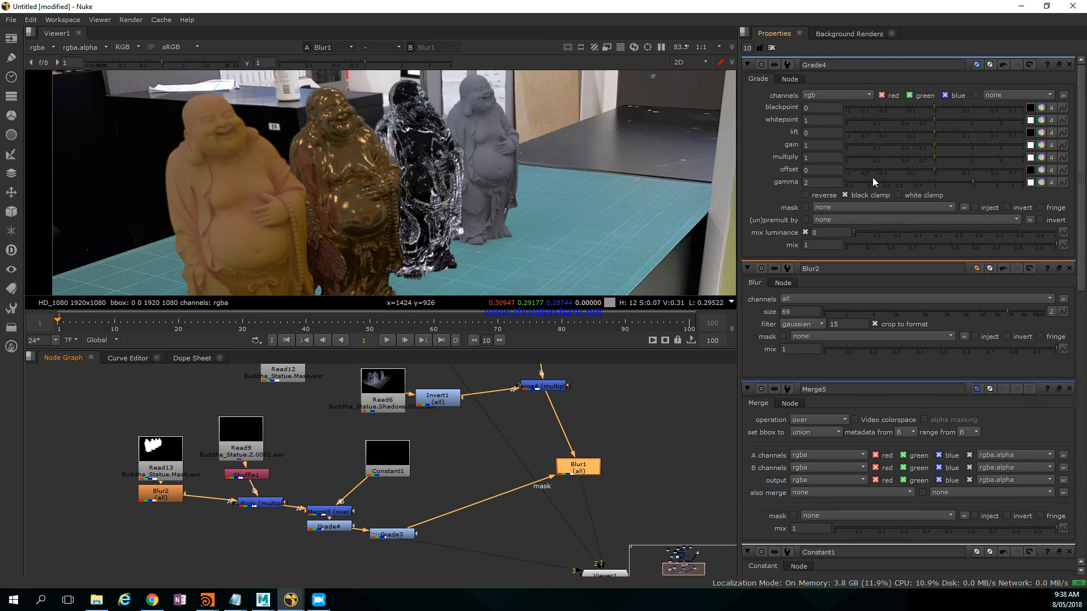
Step: Set the composite Blur node's size to 10.2 and fit the whole frame in the viewer
double_click(588, 468)
mouse_move(901, 104)
mouse_down()
mouse_move(967, 101)
mouse_move(878, 104)
mouse_move(894, 96)
mouse_up()
key(f)
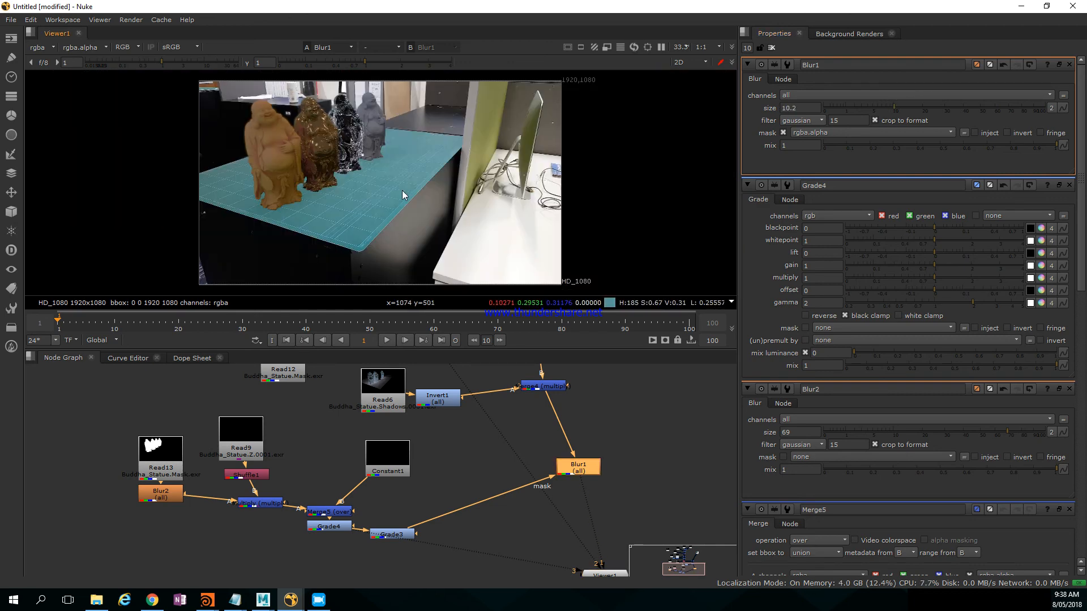
middle_drag(595, 435, 561, 419)
scroll(573, 446, down, 1)
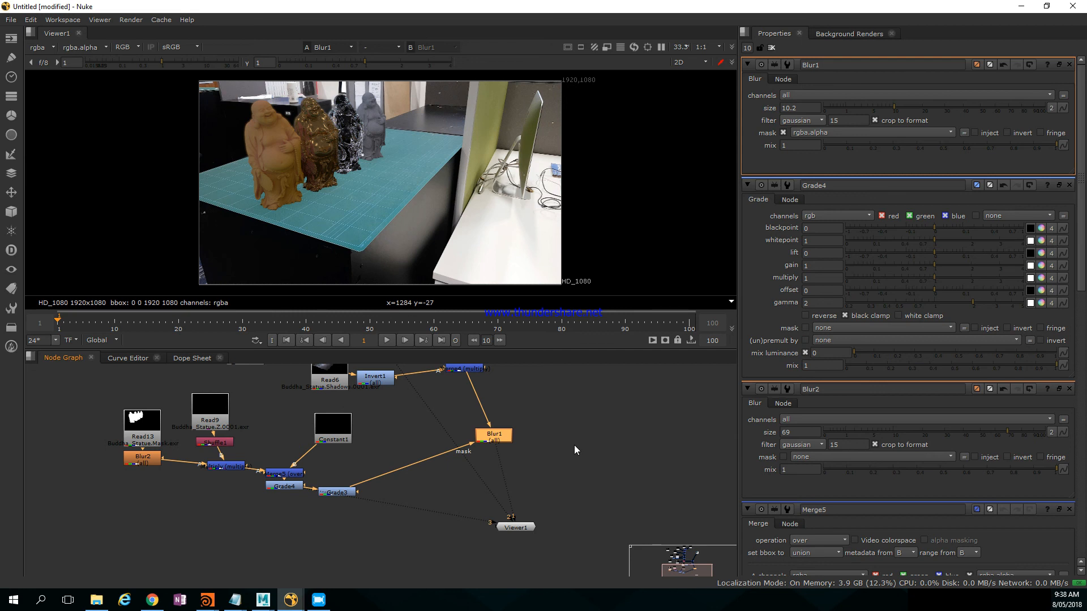